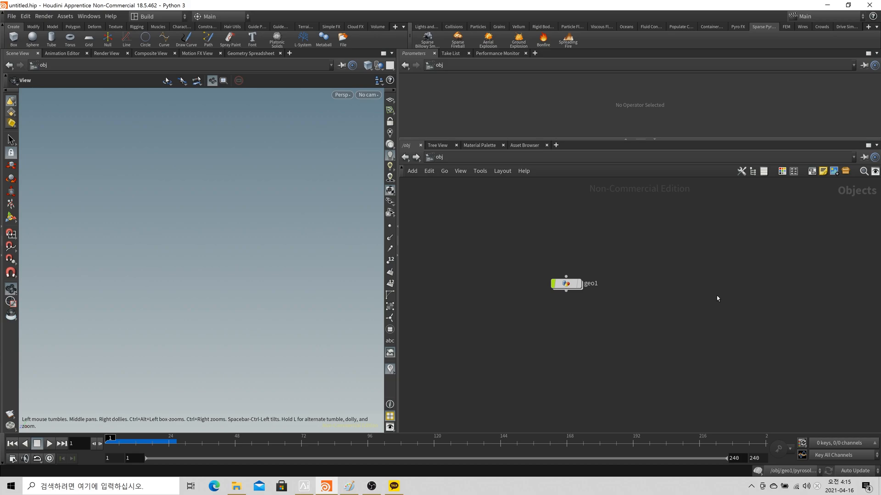
Add a new Geometry object to the right of geo1 and go inside its network
scroll(708, 294, up, 2)
key(Tab)
text(ge)
key(Return)
click(601, 305)
drag(601, 305, 581, 293)
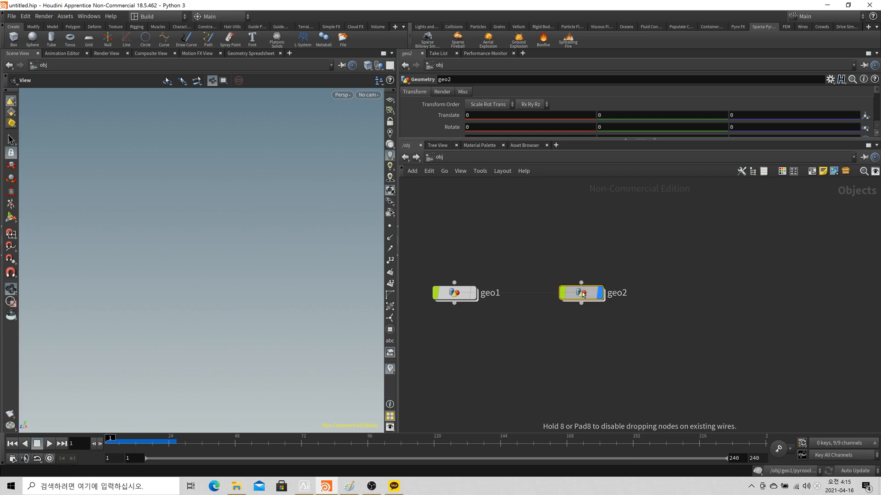
double_click(581, 293)
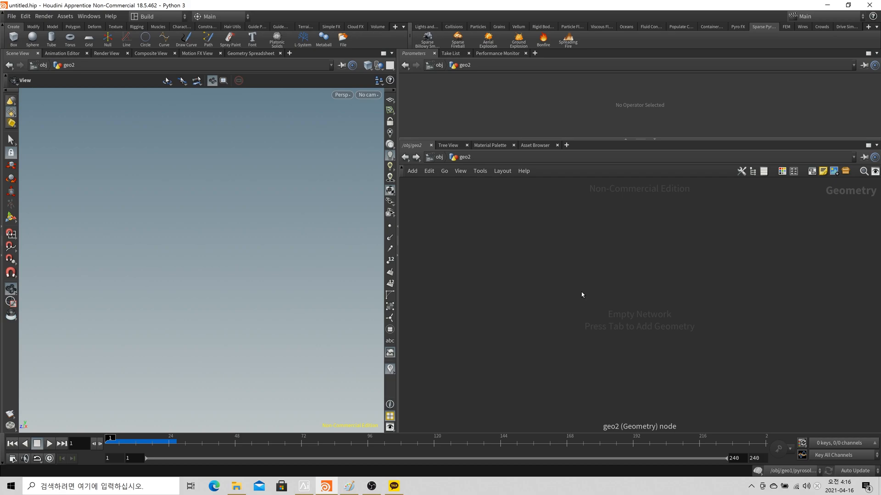
Examine the NVIDIA GPU's performance graphs in an enlarged Windows Task Manager, and close it
right_click(478, 488)
click(519, 444)
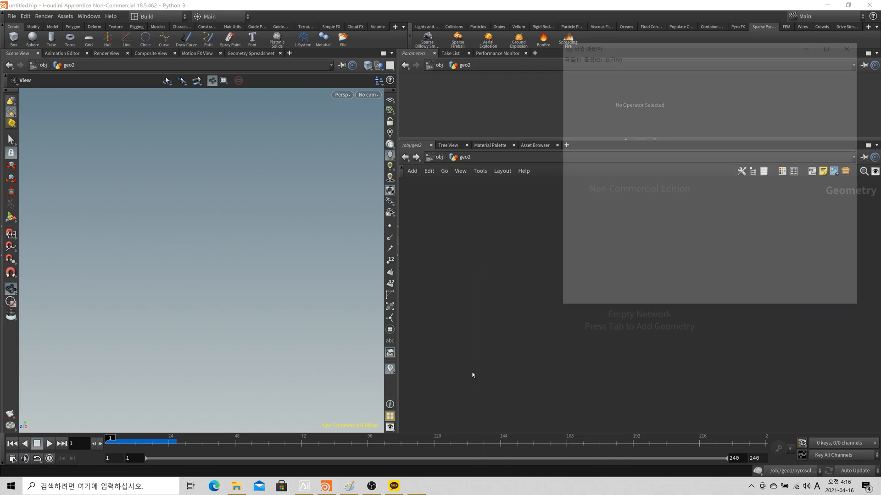
drag(709, 43, 566, 65)
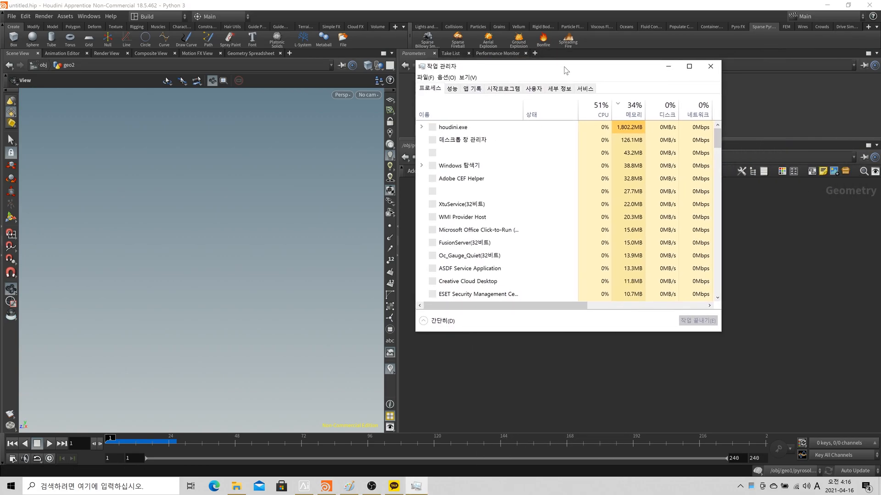
click(454, 90)
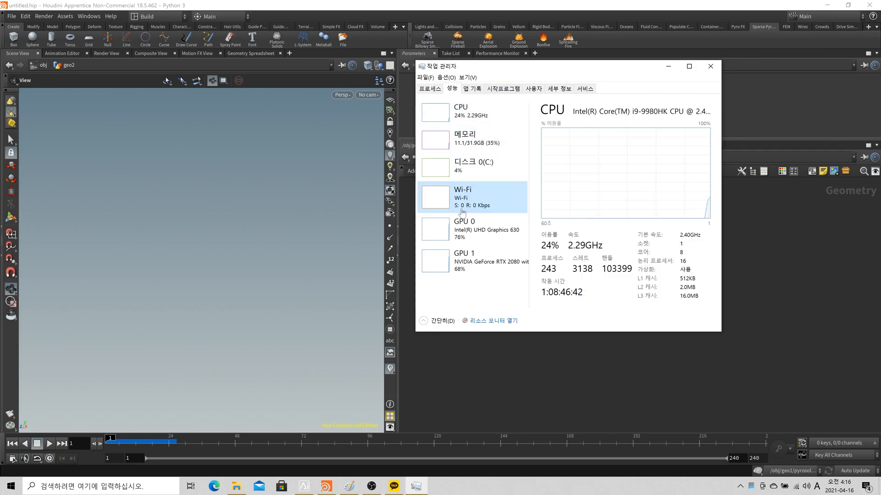
click(509, 277)
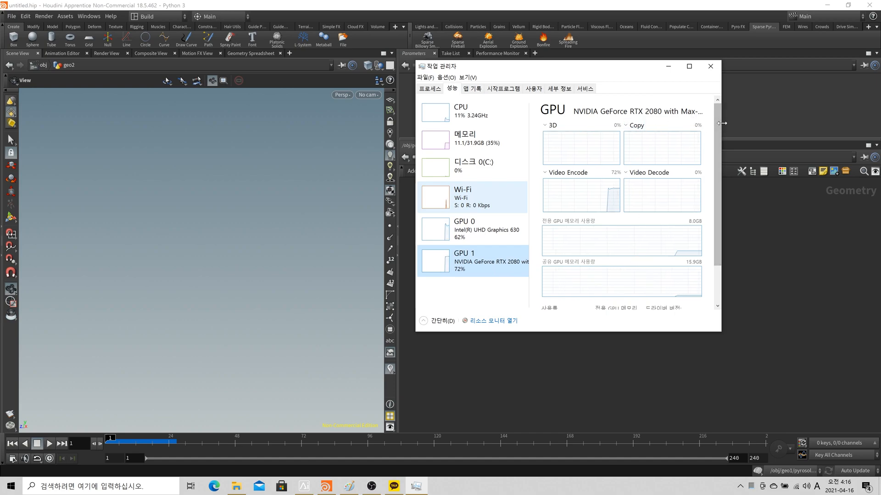
drag(721, 127, 834, 119)
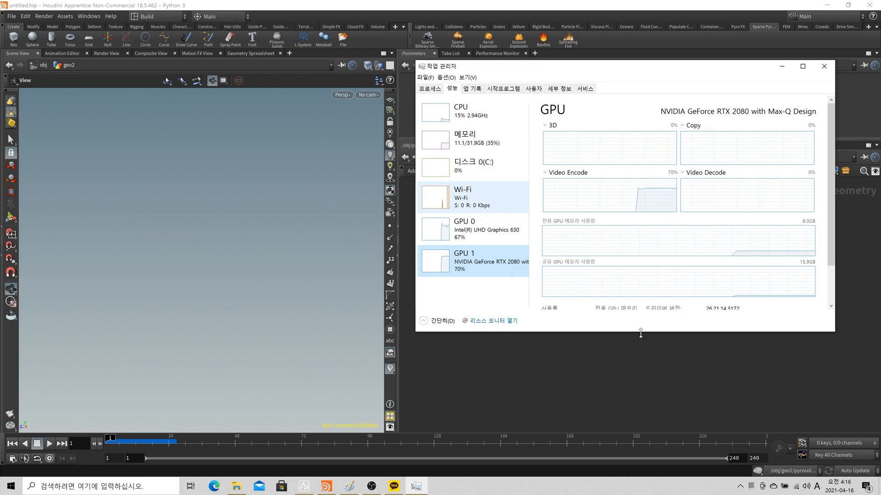
drag(641, 338, 657, 402)
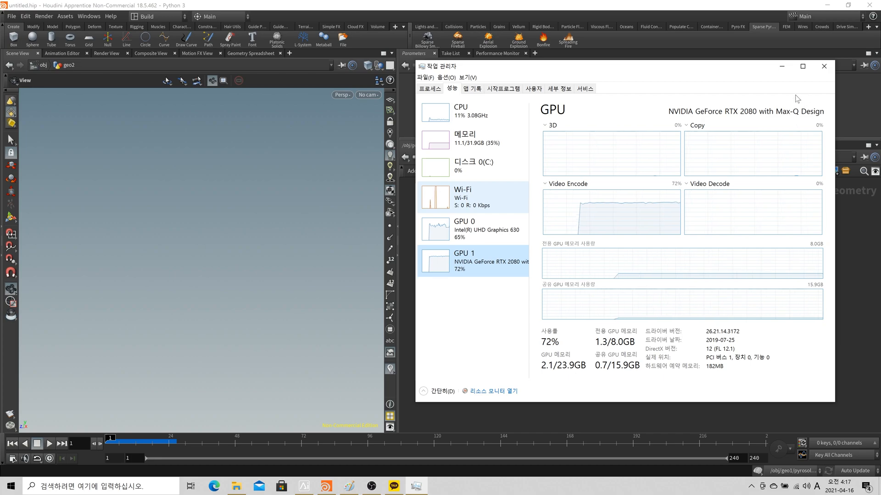
click(828, 69)
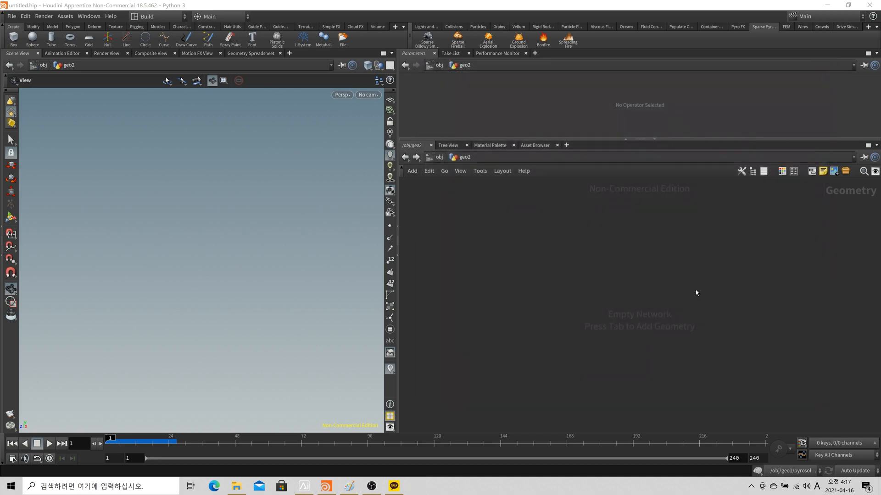
Enlarge the parameter and viewport areas and add a Pyro Configure GPU Explosion setup to the empty network
drag(592, 138, 591, 182)
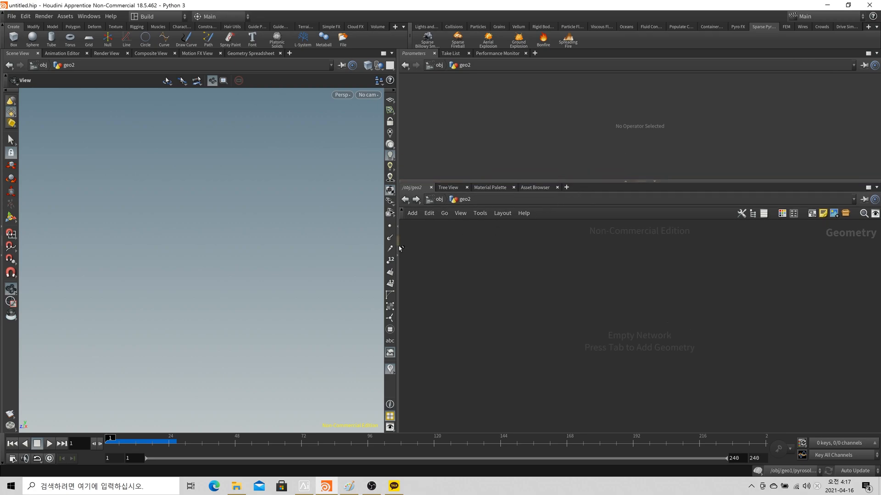
drag(400, 248, 423, 252)
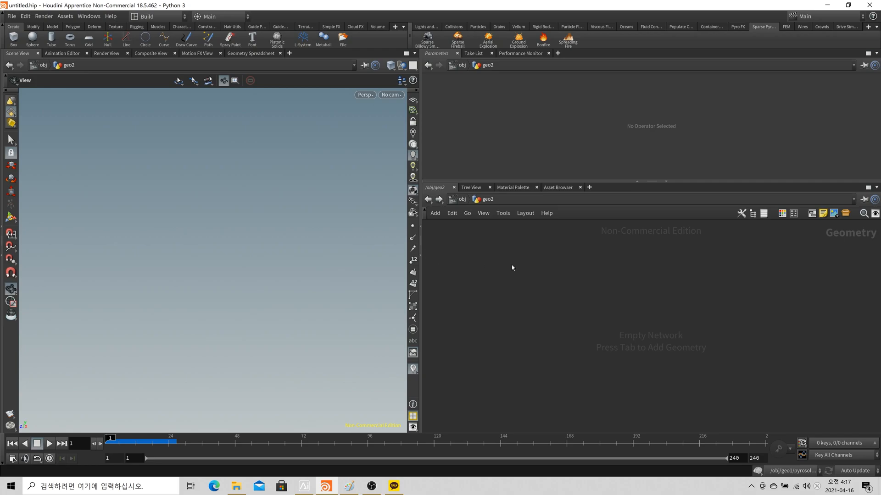
key(Tab)
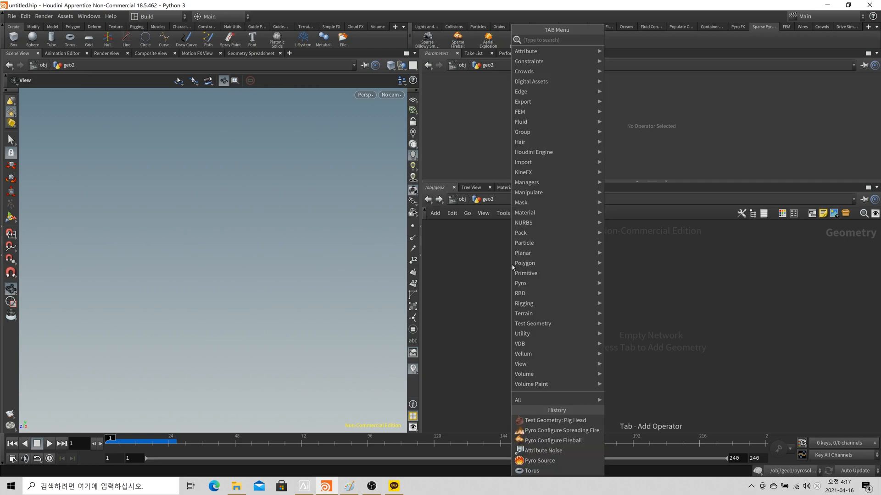
text(pyro)
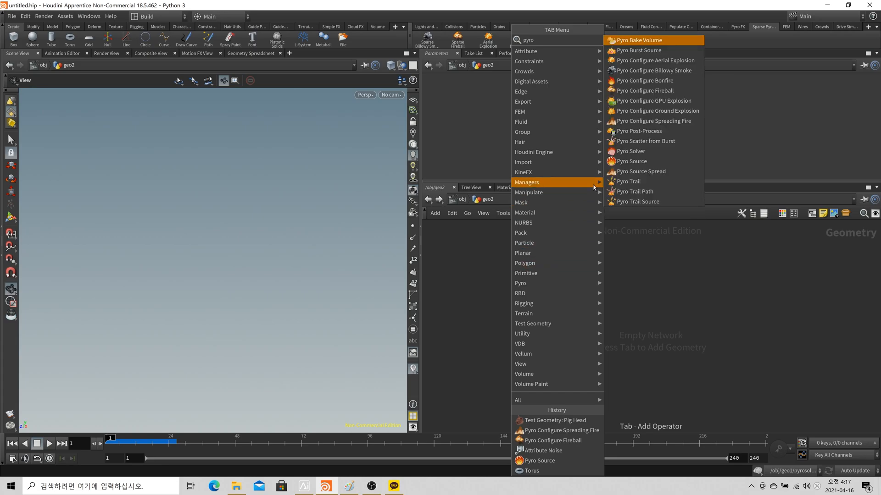
click(668, 100)
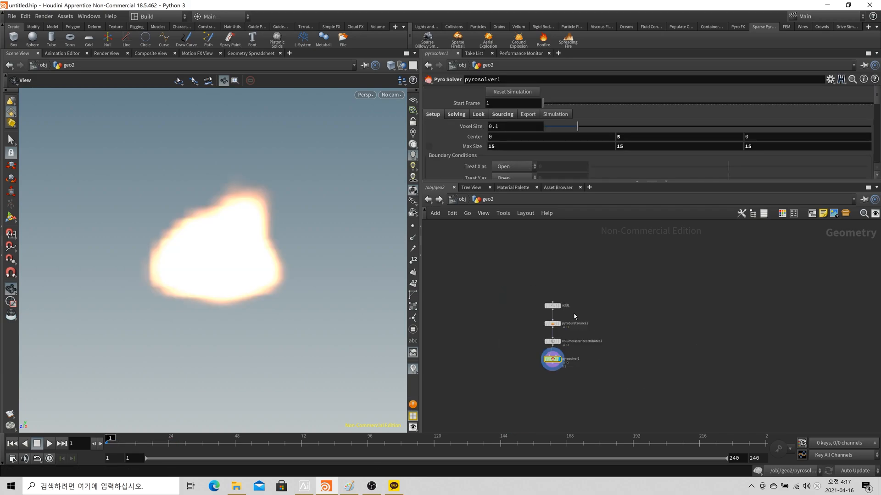
Play the GPU explosion simulation while viewing it from several angles, and return to the first frame
drag(288, 280, 247, 342)
click(50, 444)
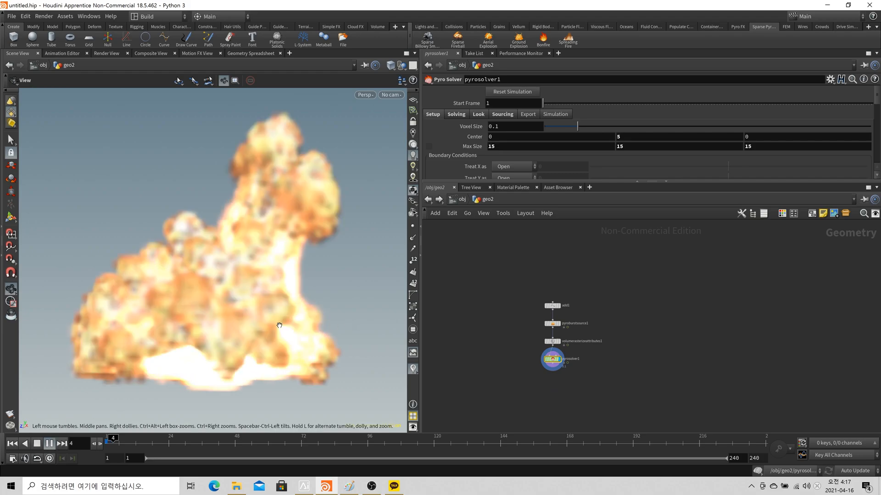
scroll(265, 321, down, 5)
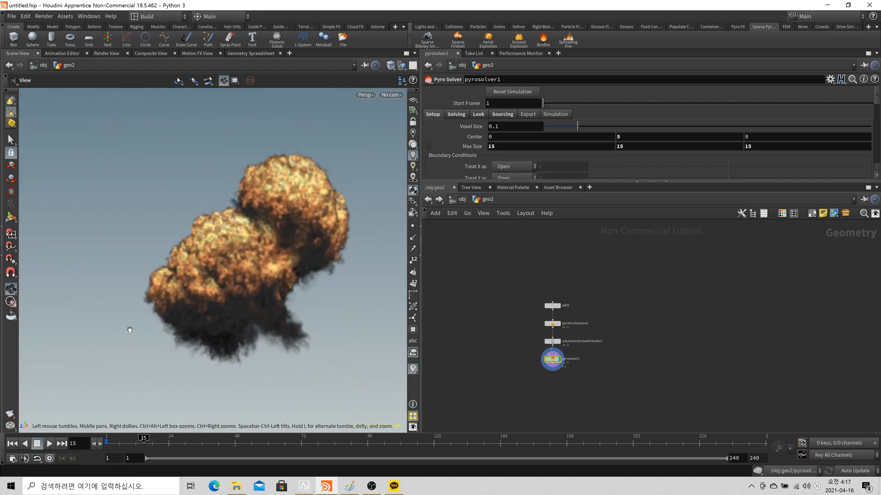
drag(264, 297, 229, 362)
scroll(326, 338, down, 5)
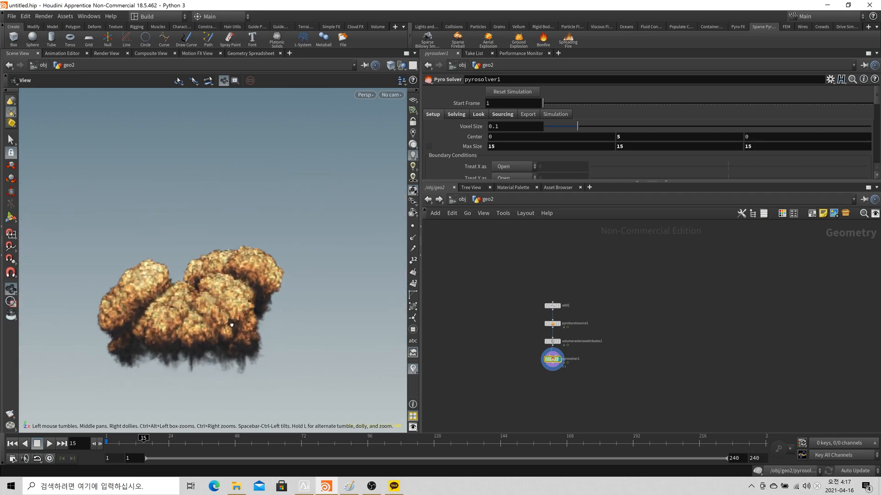
click(12, 443)
click(49, 443)
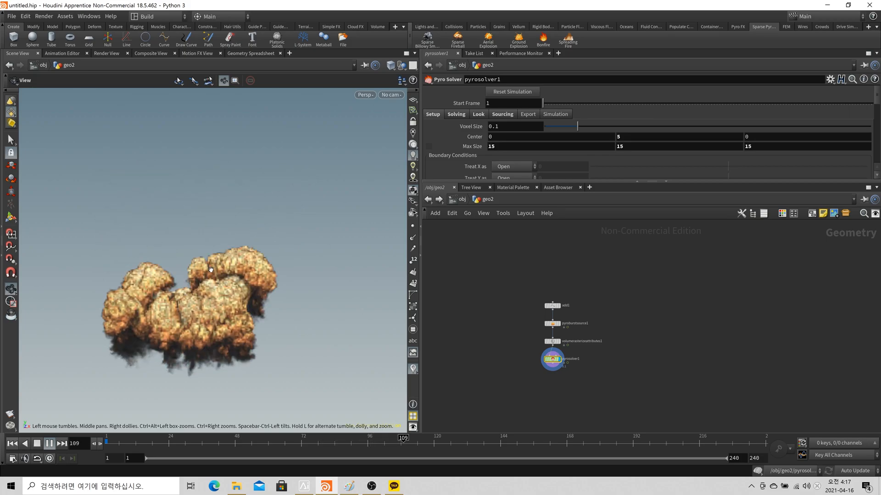
click(37, 444)
click(12, 444)
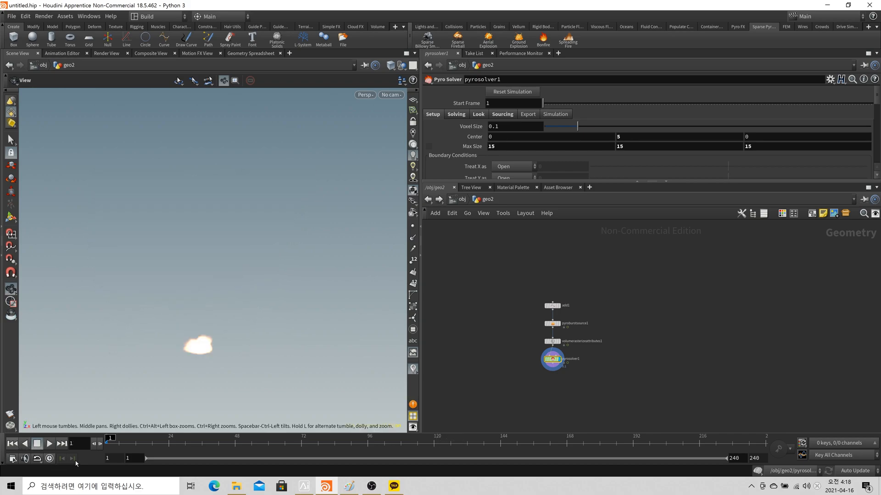
Turn off Minimal OpenCL Solve in the pyro solver's advanced solving settings and play the simulation for comparison
scroll(563, 367, up, 4)
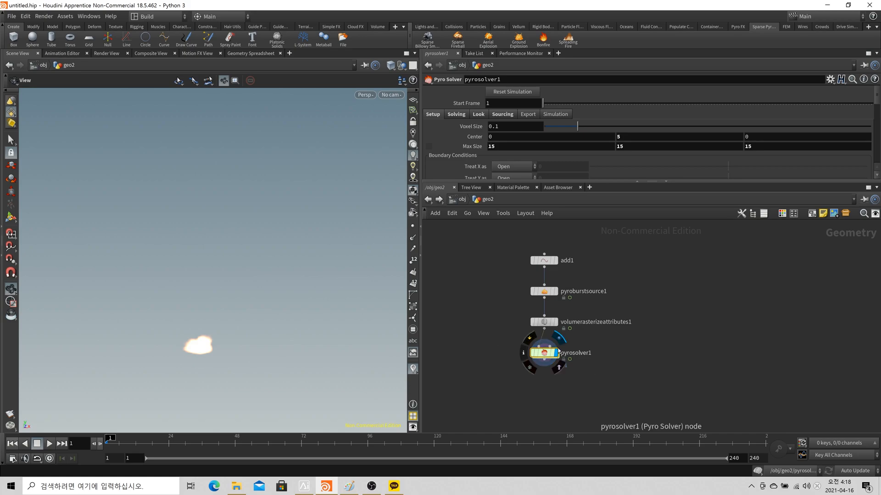
drag(545, 182, 545, 231)
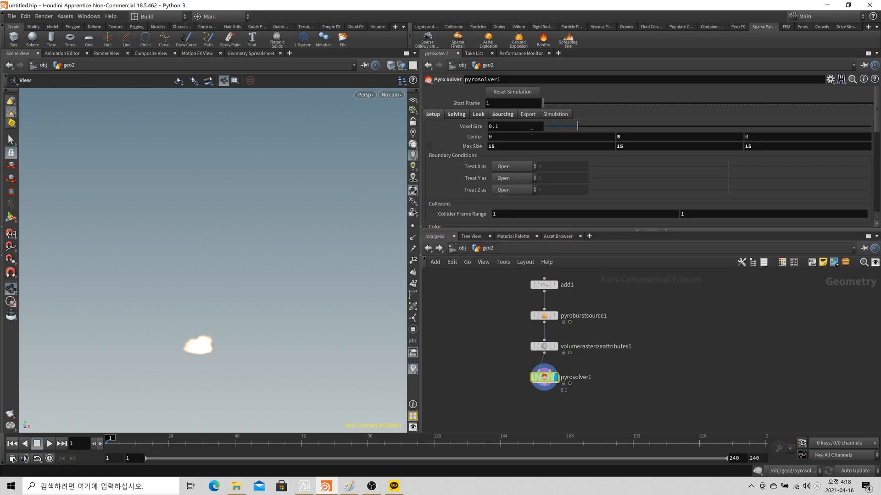
click(502, 114)
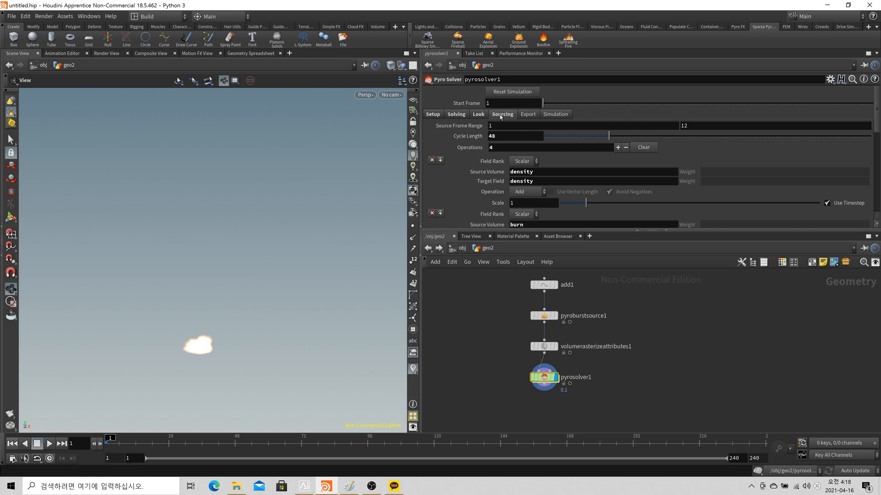
click(456, 115)
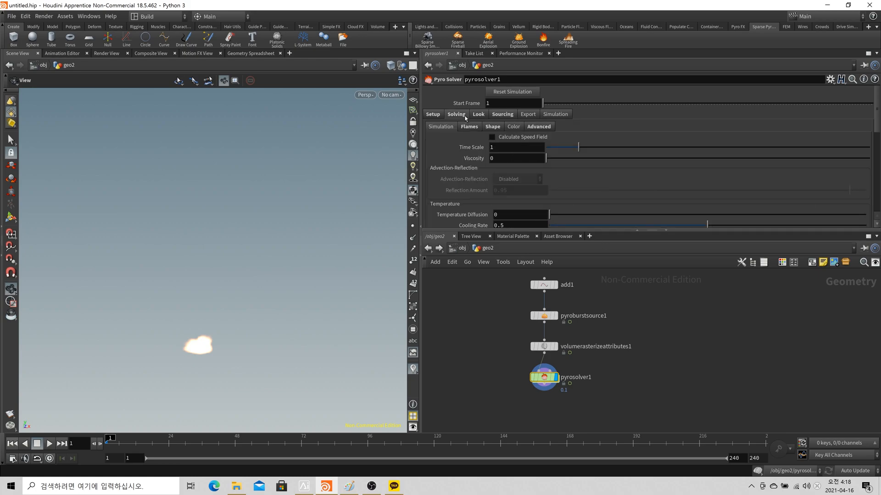
click(538, 127)
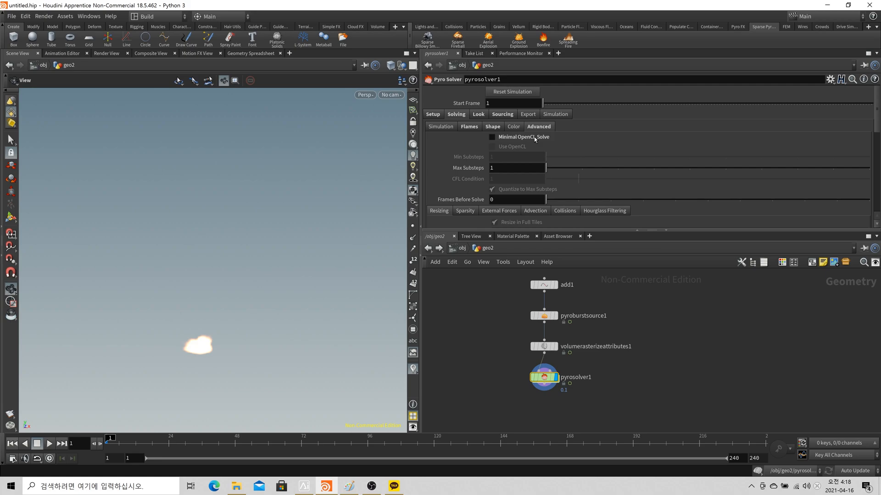
click(534, 136)
click(52, 446)
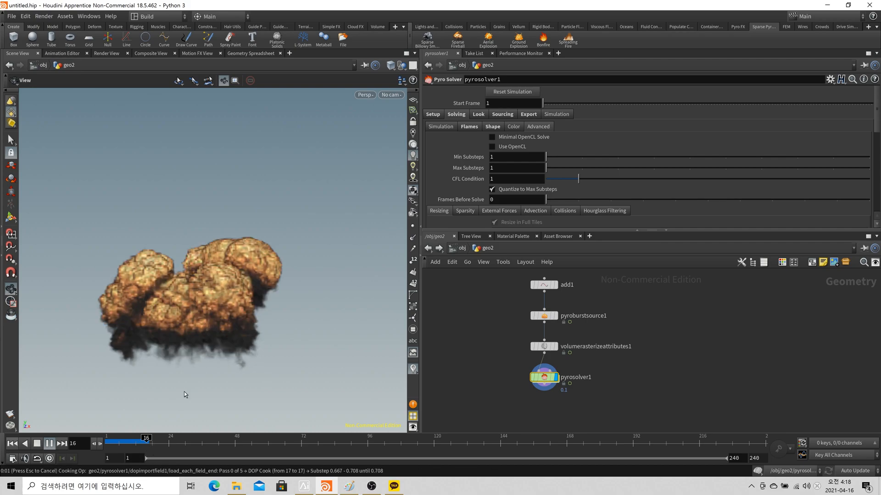
Turn Minimal OpenCL Solve back on for the pyro solver, replay the explosion and return to the first frame
click(513, 138)
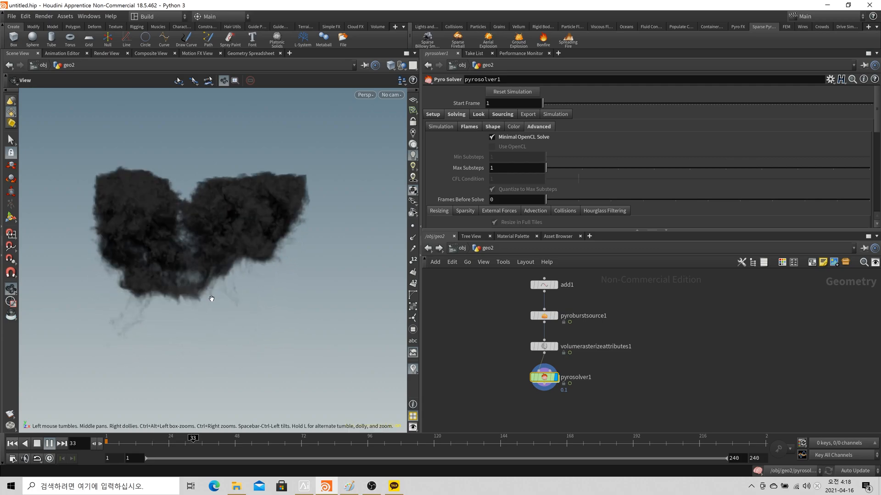
click(12, 444)
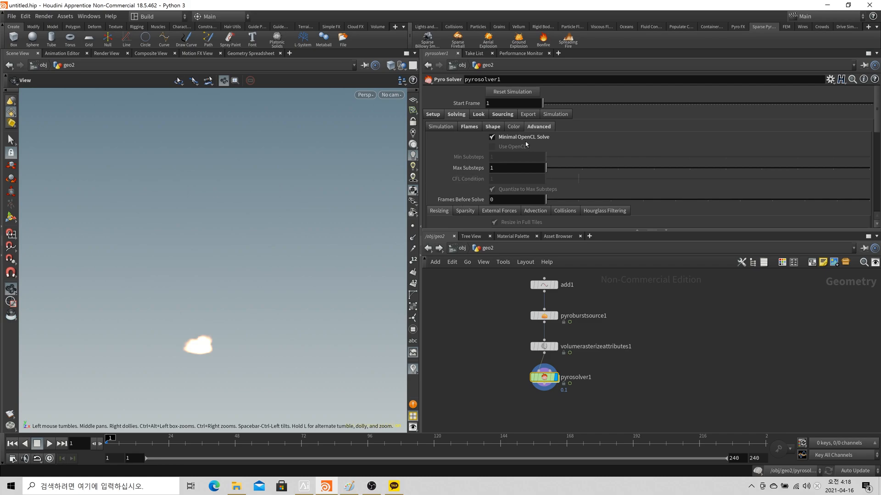
click(527, 142)
click(527, 142)
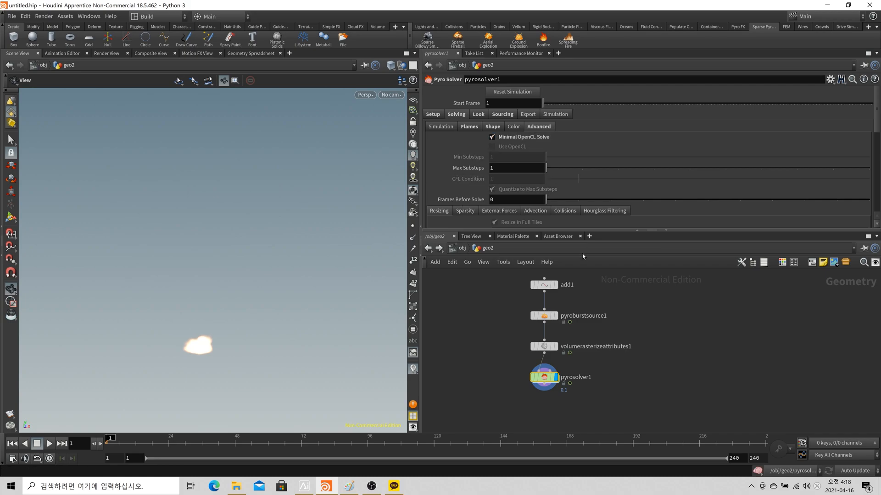
Display the output of the add1 node and examine its point parameters
drag(605, 230, 605, 196)
scroll(584, 298, up, 3)
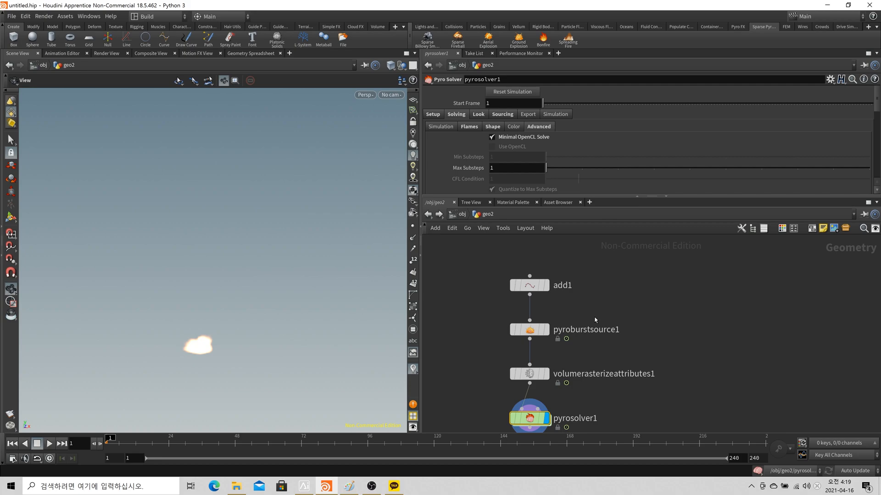
scroll(555, 303, up, 1)
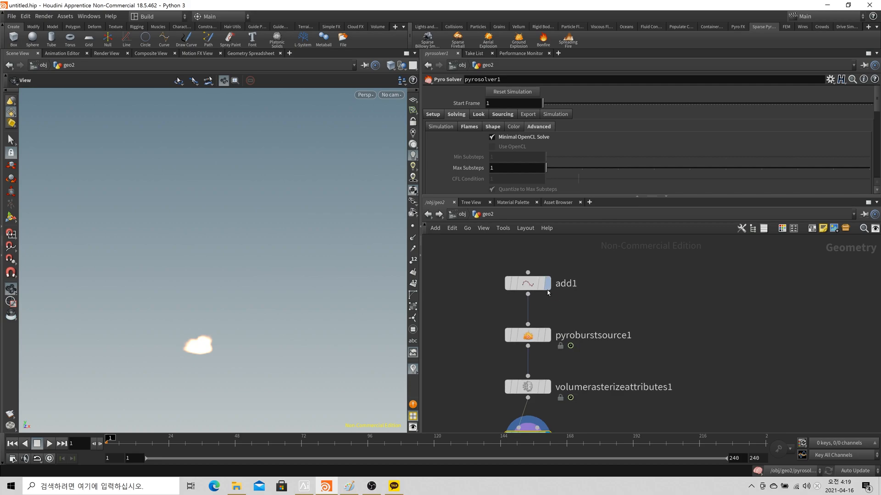
mouse_move(548, 292)
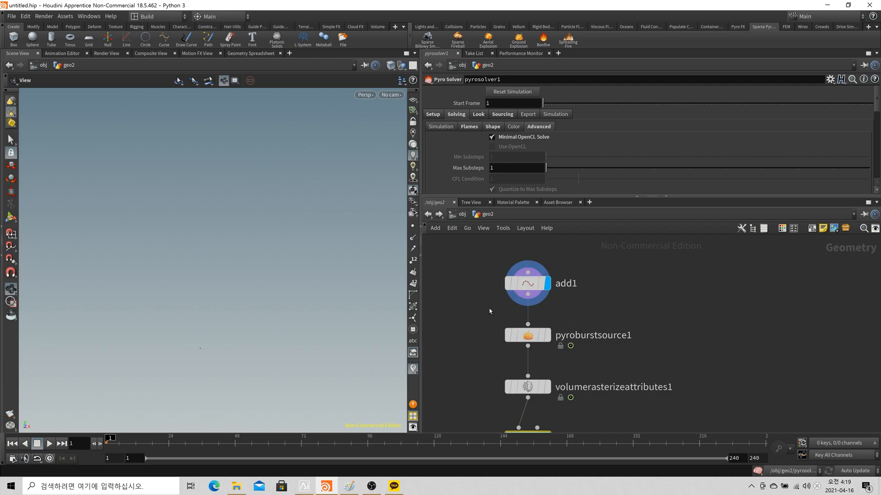
click(527, 283)
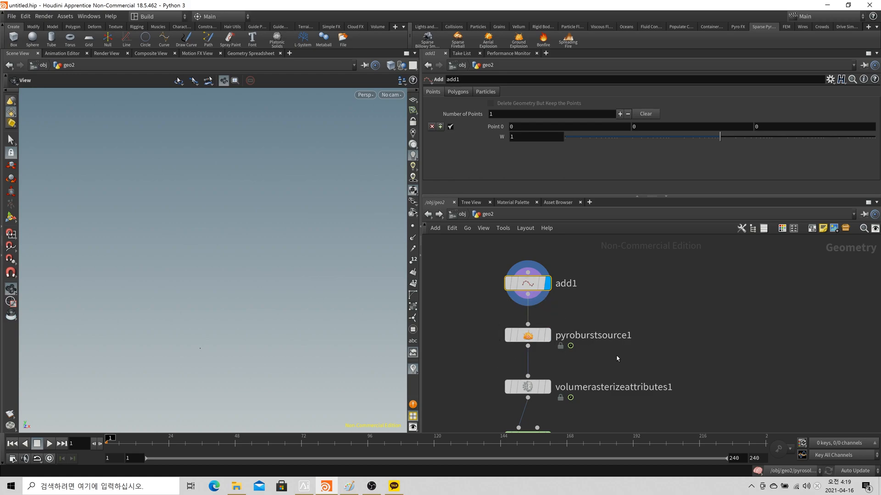
Display the output of pyroburstsource1 and scrub between frames 1 and 10 to examine its burst points
click(546, 336)
right_drag(183, 333, 238, 352)
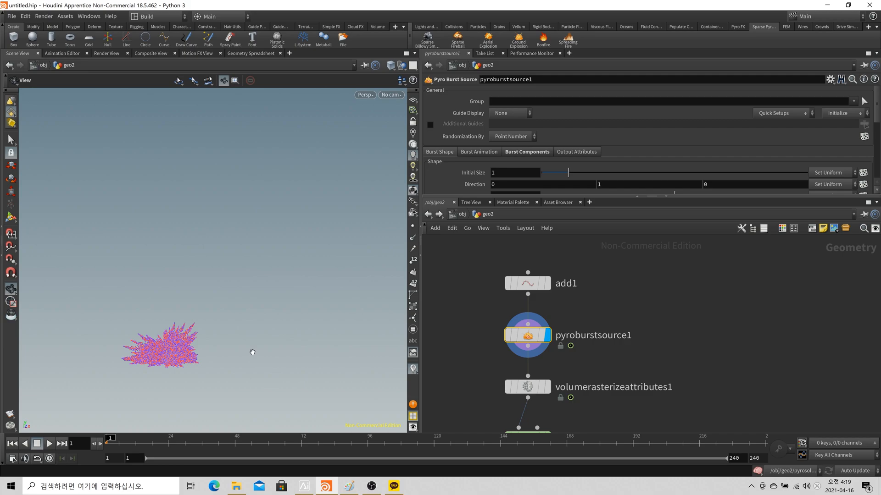
drag(212, 367, 325, 331)
mouse_move(137, 443)
mouse_down()
mouse_move(115, 443)
mouse_move(130, 443)
mouse_up()
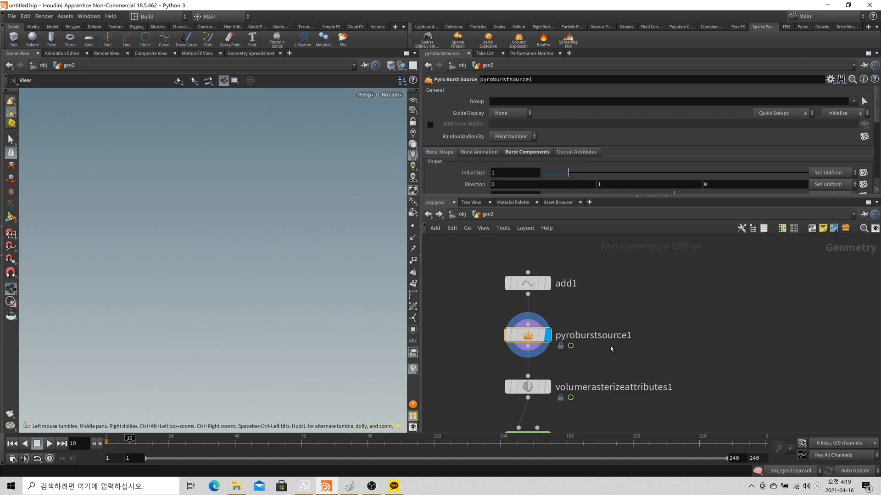
mouse_move(555, 345)
click(101, 444)
drag(101, 444, 113, 443)
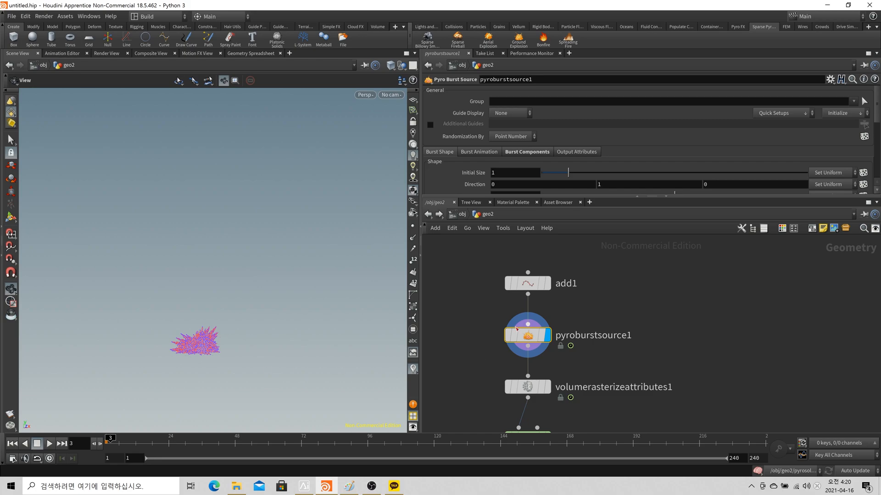
Scrub the opening frames around frame 4 to examine how pyroburstsource1's burst points grow and disappear
drag(562, 197, 562, 275)
drag(225, 331, 233, 350)
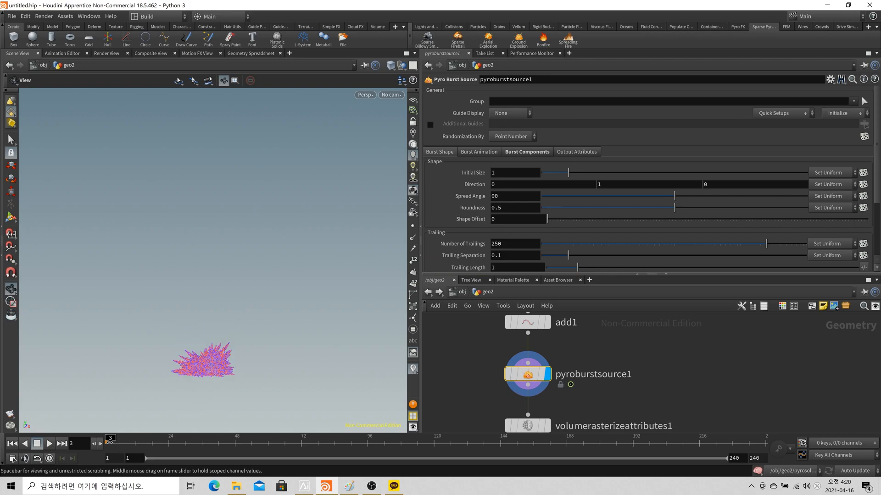
click(49, 443)
click(50, 443)
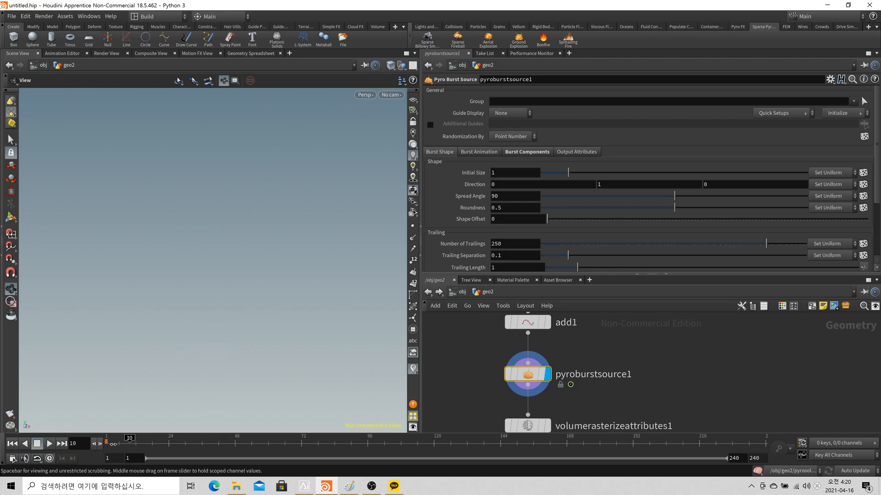
drag(164, 440, 113, 443)
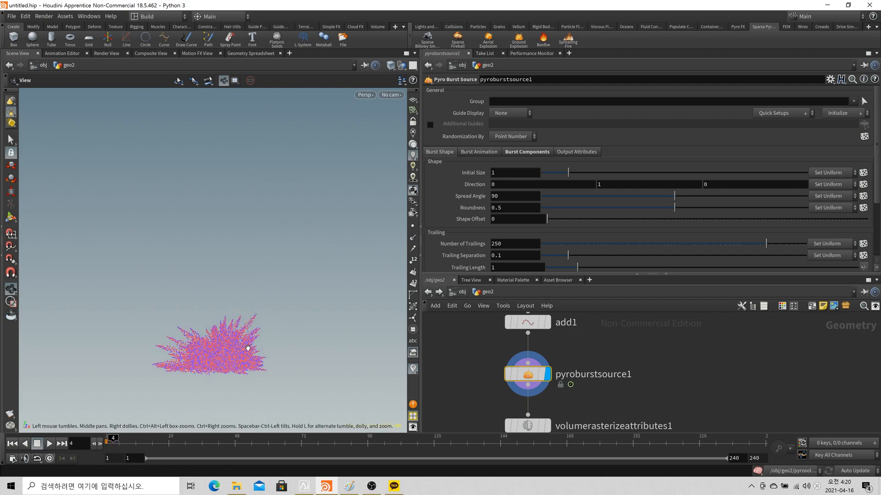
drag(528, 275, 527, 249)
mouse_move(529, 364)
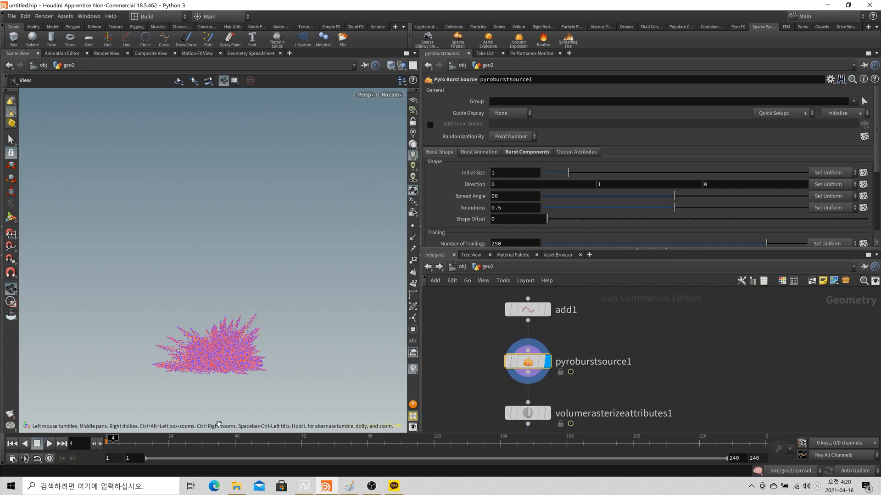
mouse_move(115, 446)
mouse_down()
mouse_move(134, 449)
mouse_move(114, 450)
mouse_up()
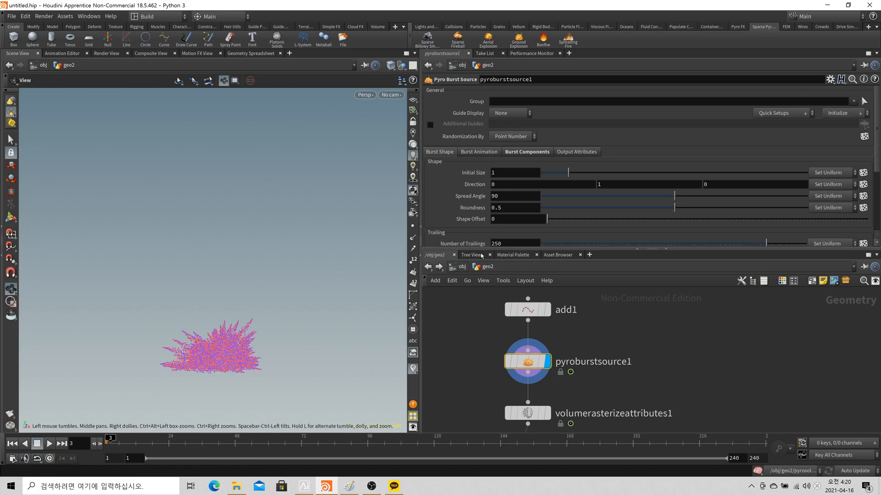
Try a burst Direction of 1, 1, 0 on pyroburstsource1, check it at frame 2 and undo the change
drag(482, 250, 482, 315)
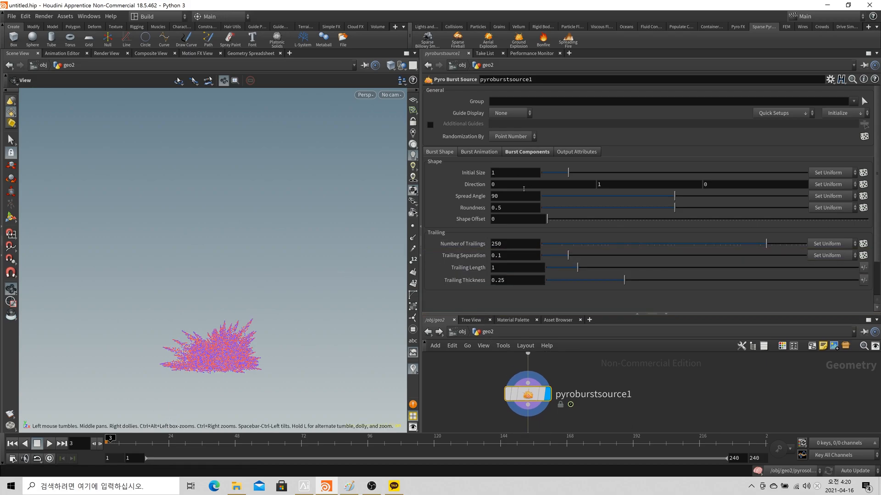
right_drag(124, 390, 235, 327)
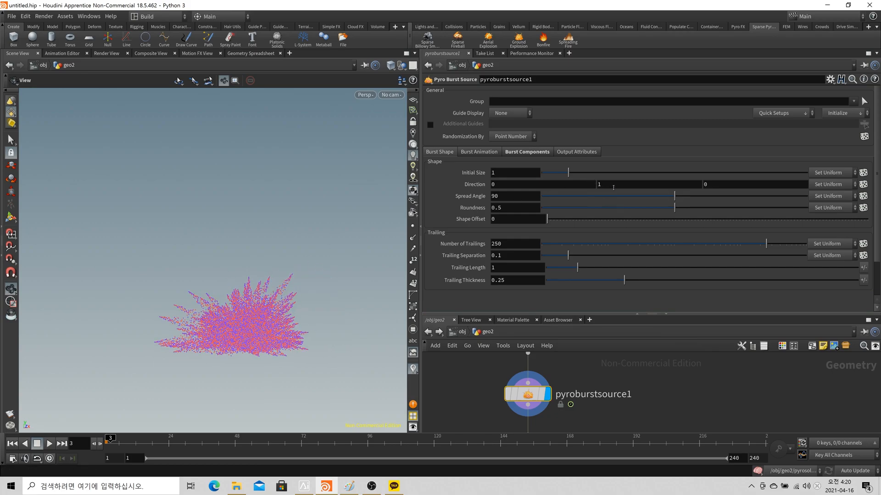
middle_drag(543, 184, 176, 404)
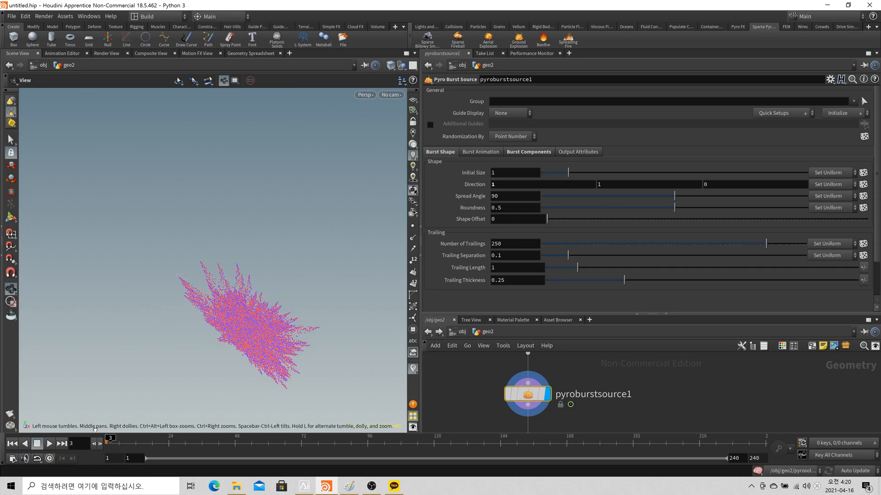
drag(129, 446, 110, 443)
key(ctrl+z)
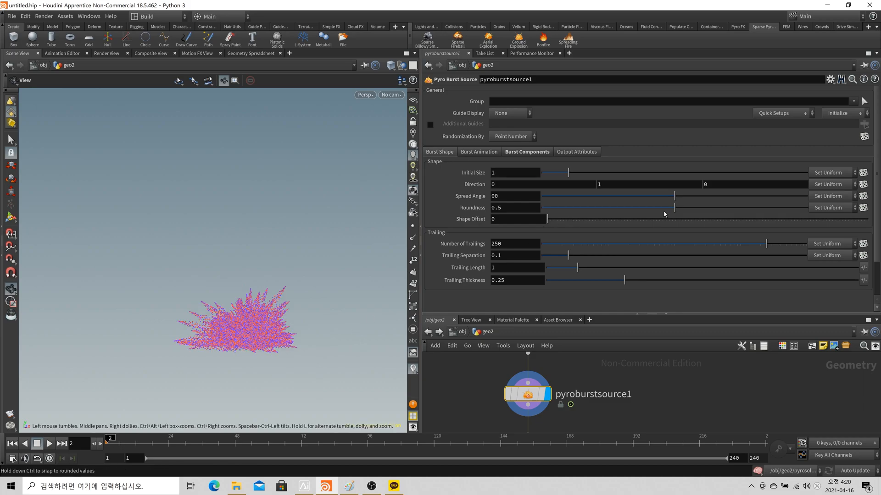
Try Spread Angle values of 10.6 and 174.1 on the burst shape and undo both changes
drag(690, 197, 559, 214)
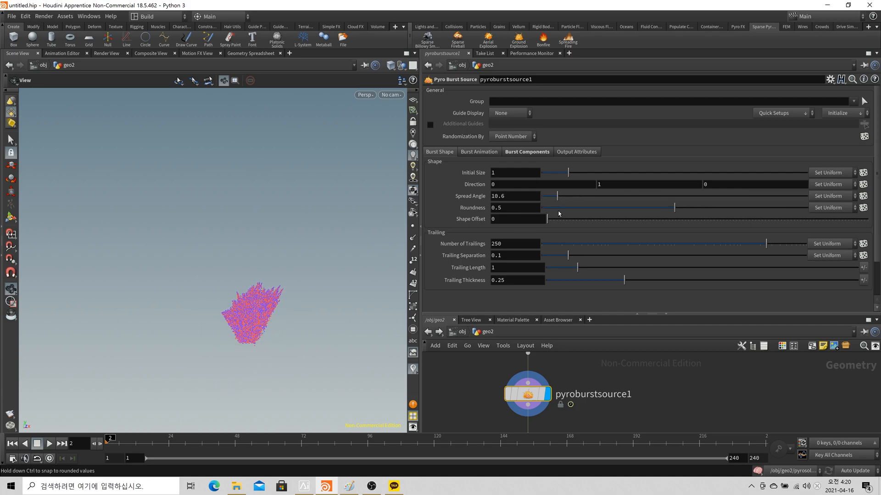
drag(612, 208, 800, 220)
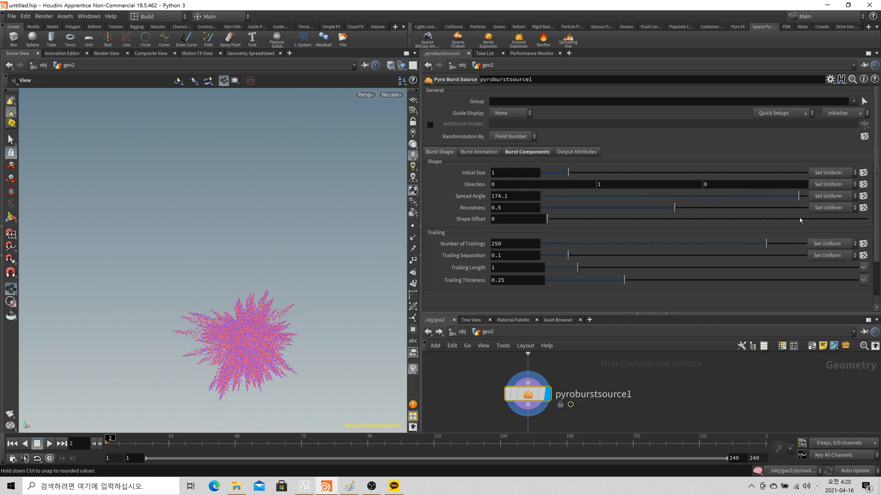
key(ctrl+z)
key(ctrl+z)
key(ctrl+y)
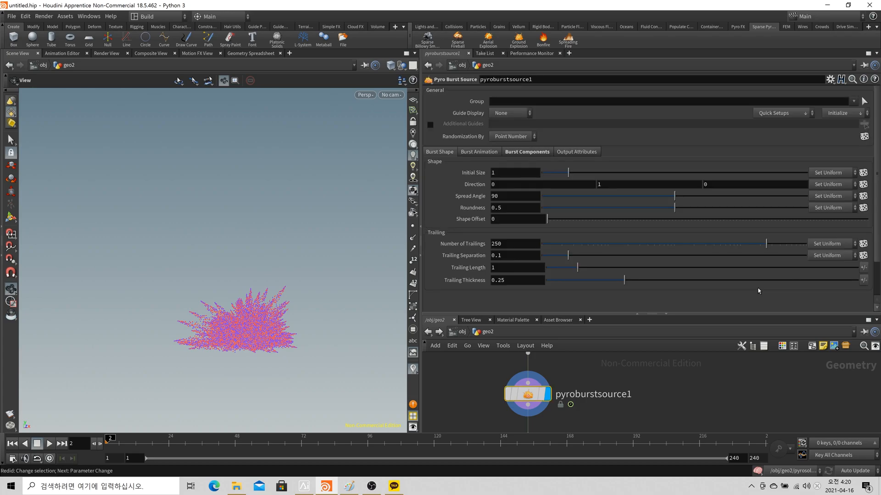
Try an Initial Size of 0.63 for the burst and set it back to 1
mouse_move(568, 173)
mouse_down()
mouse_move(552, 173)
mouse_move(569, 173)
mouse_up()
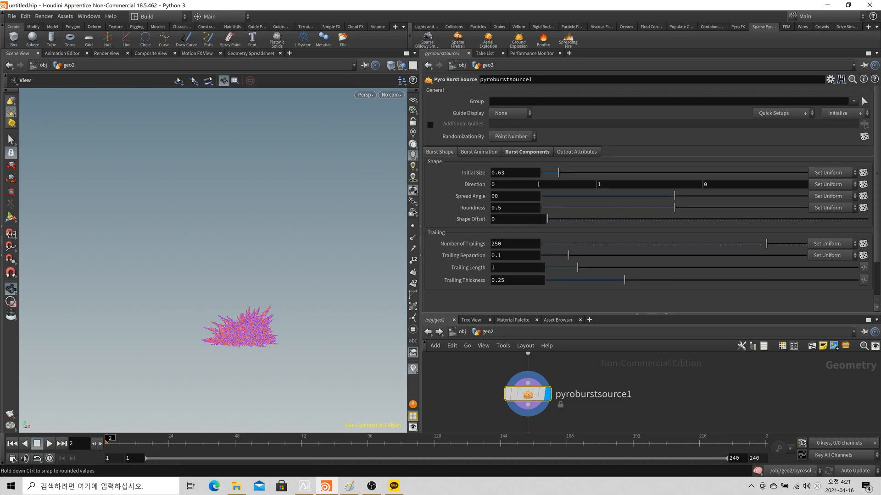
double_click(503, 173)
text(01)
key(Tab)
scroll(242, 304, up, 5)
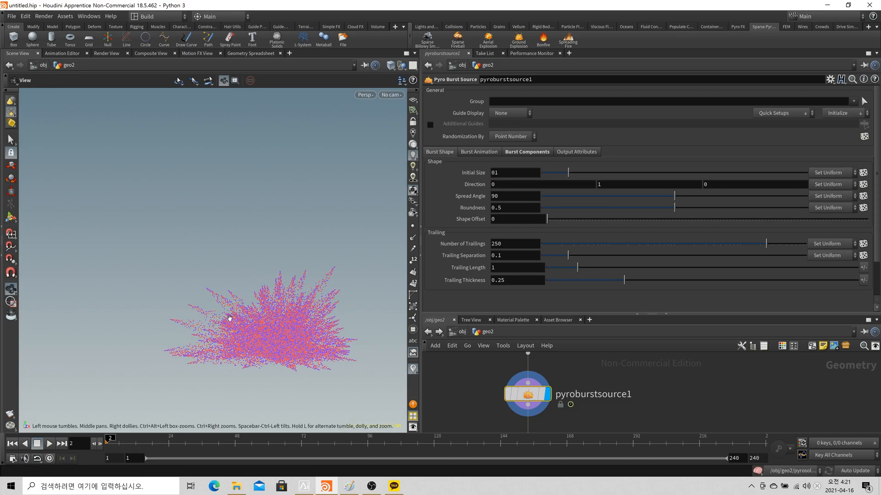
Try varying the burst's Roundness and Shape Offset, restoring them to 0.5 and 0
drag(717, 209, 486, 215)
key(ctrl+z)
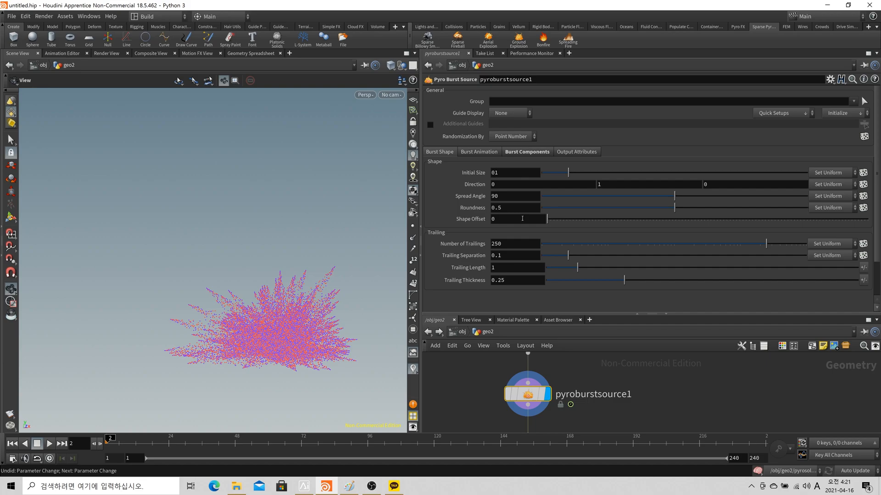
drag(551, 224, 535, 232)
drag(244, 313, 444, 299)
scroll(358, 287, up, 4)
drag(358, 287, 227, 298)
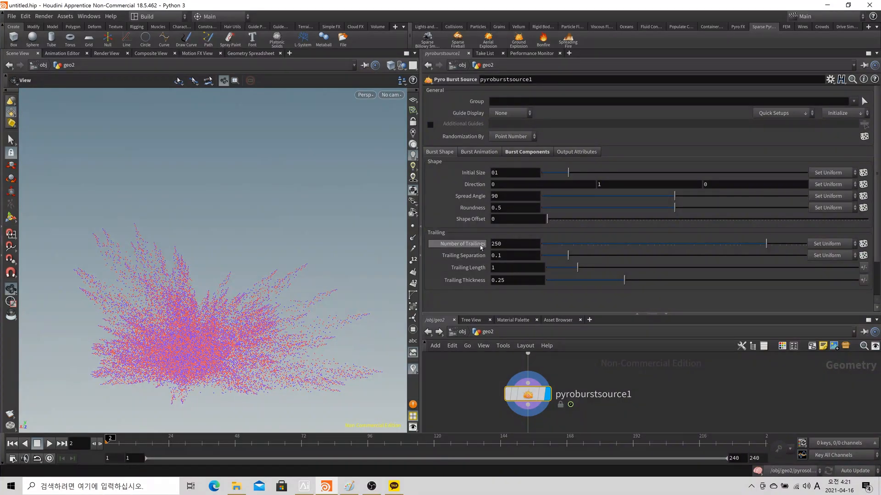
Try 1000 and 500 for the burst's Number of Trailings and set it back to 250
mouse_move(766, 244)
mouse_down()
mouse_move(569, 245)
mouse_move(626, 257)
mouse_move(807, 260)
mouse_up()
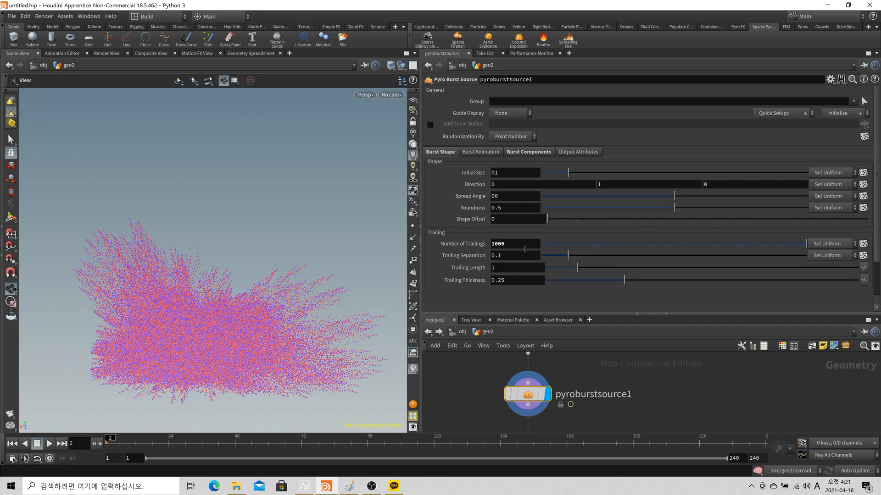
double_click(507, 246)
text(500)
key(Return)
click(497, 247)
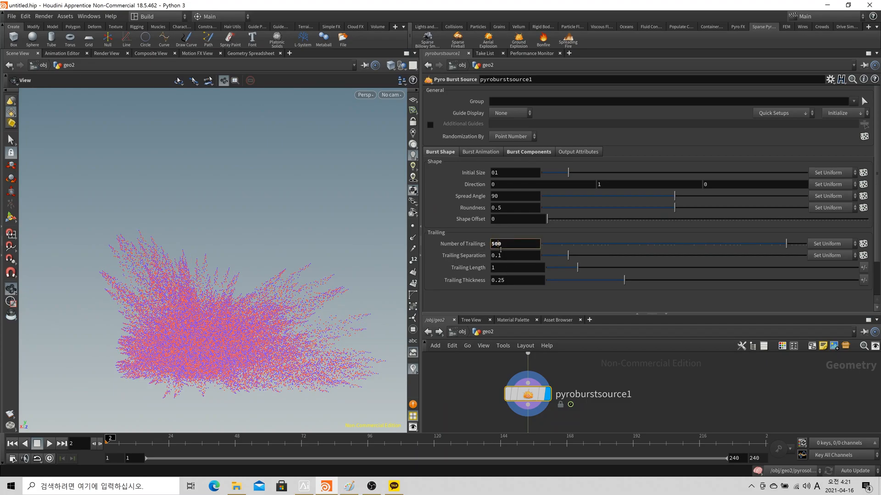
text(250)
key(Tab)
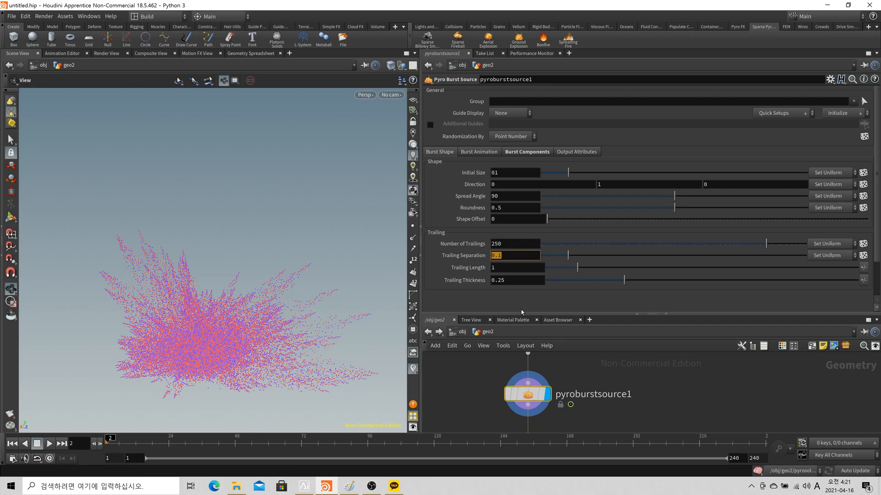
Try Trailing Separation values of 0.0338 and 0.0165 and check the point count in pyroburstsource1's node info
scroll(157, 277, up, 5)
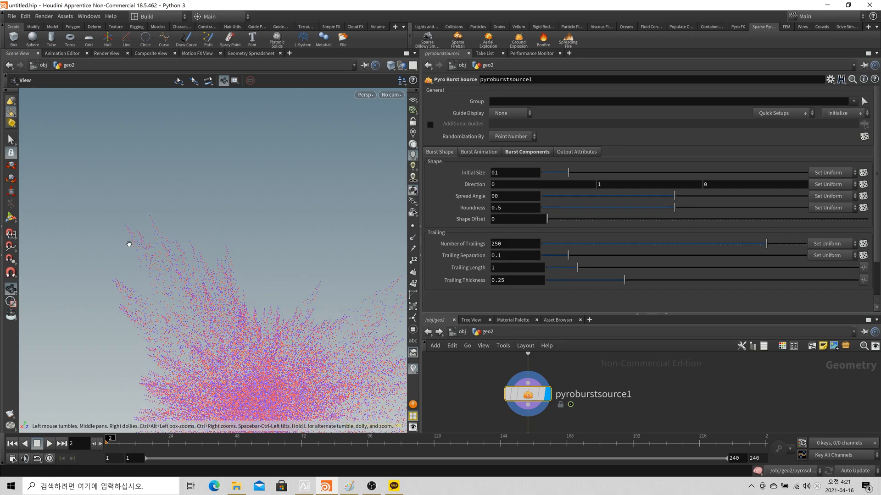
scroll(219, 240, up, 3)
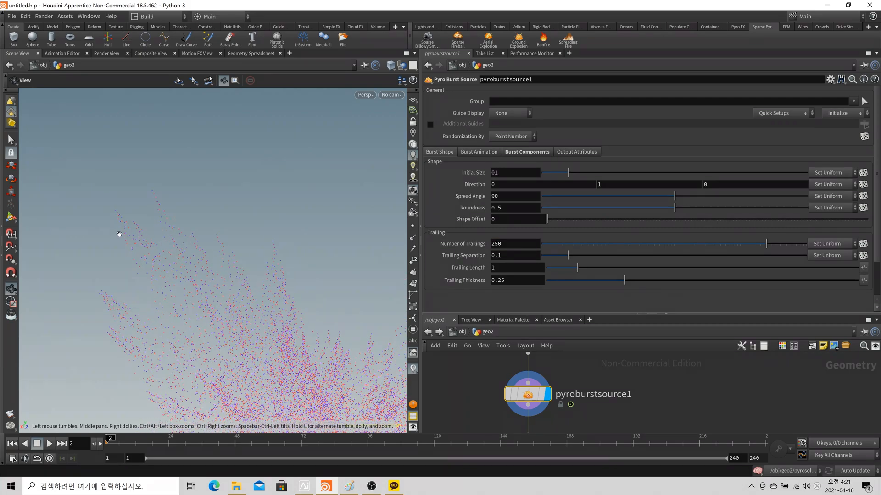
drag(564, 260, 546, 260)
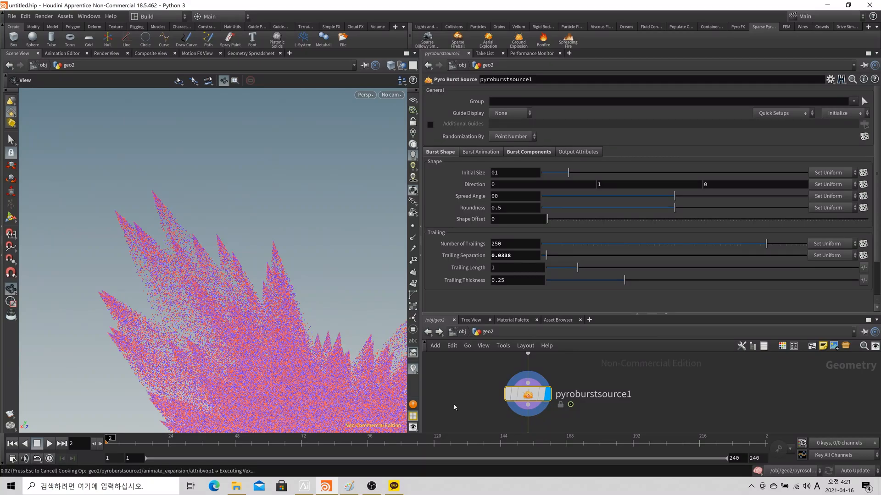
drag(545, 250, 544, 255)
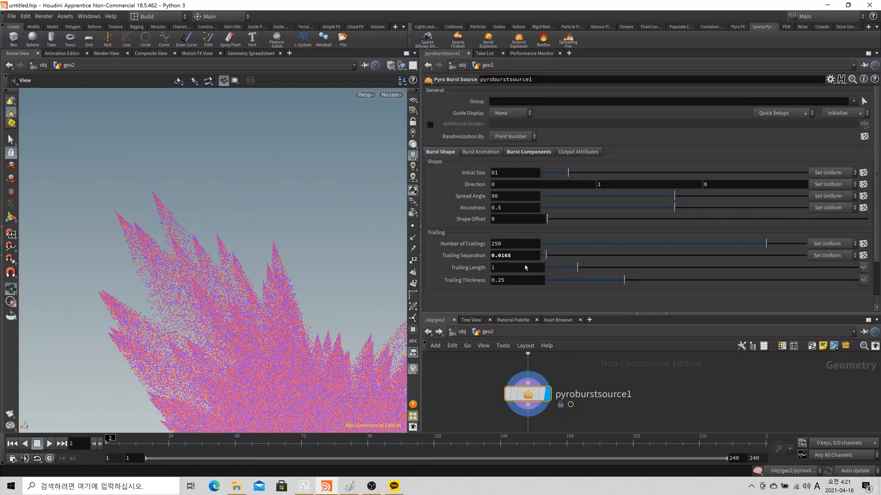
middle_click(534, 398)
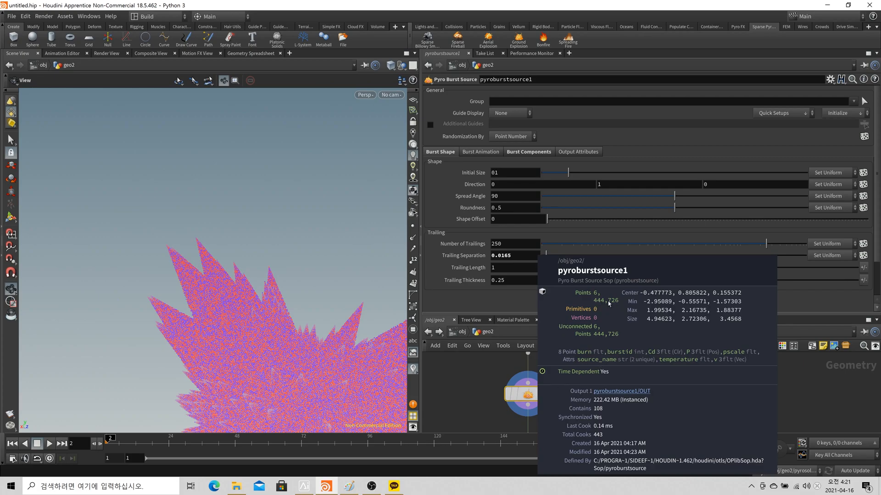
Revert Trailing Separation to 0.1 and look over the whole burst again
right_click(486, 256)
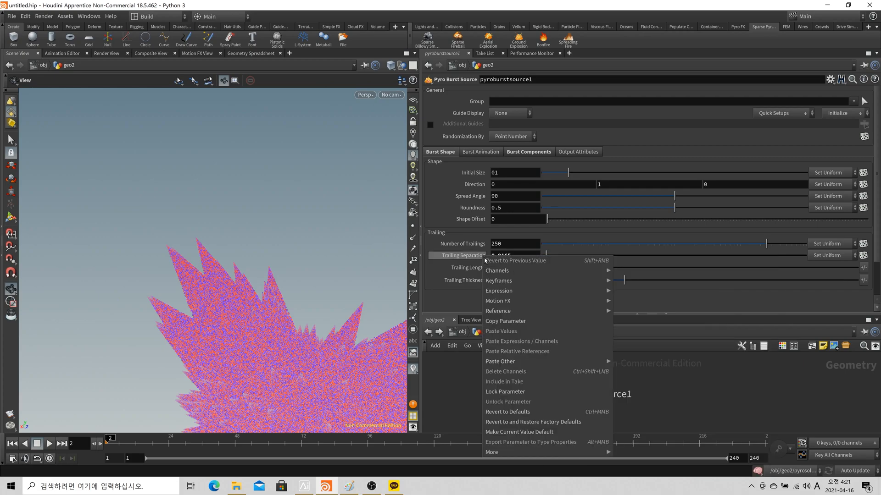
click(503, 302)
right_drag(289, 234, 106, 309)
drag(106, 309, 322, 324)
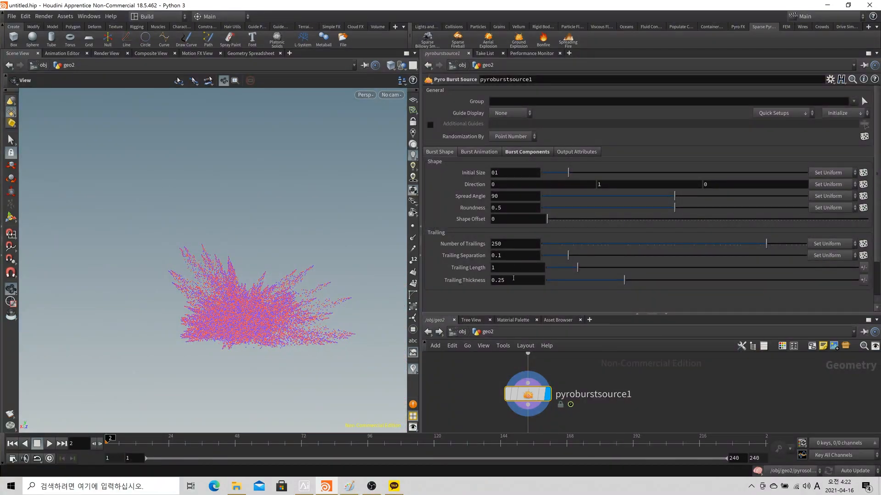
Try a Trailing Length of 3 at frame 3 and compare the burst at frames 8 and 5
click(103, 442)
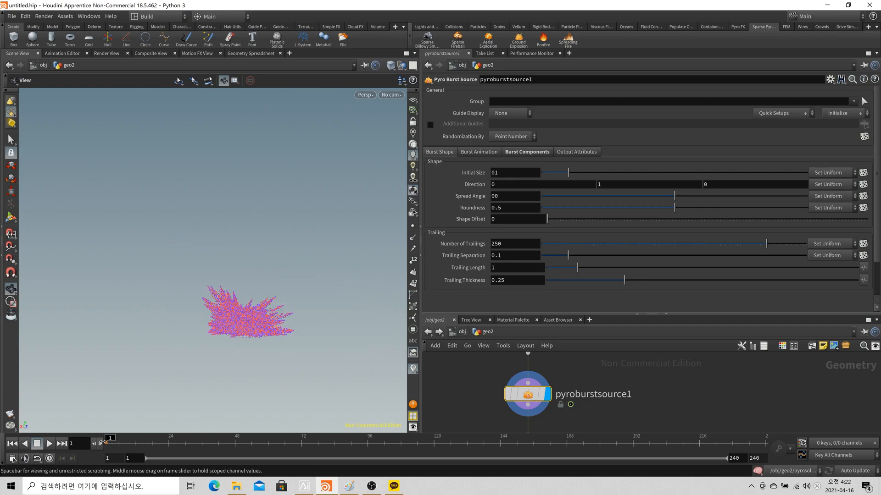
click(113, 443)
middle_drag(523, 270, 615, 285)
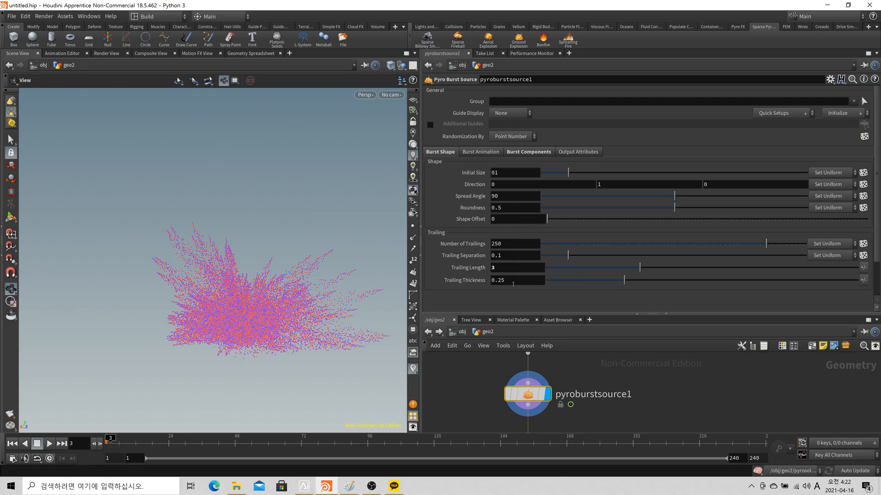
click(122, 439)
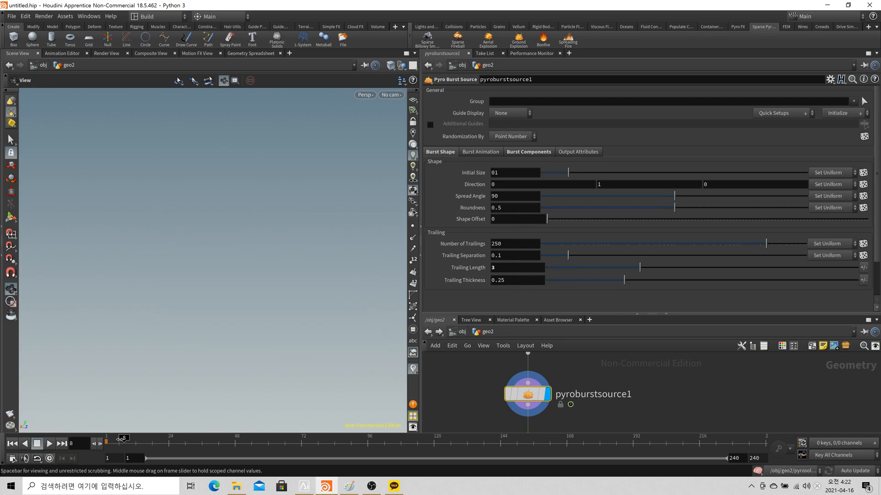
click(115, 442)
click(115, 442)
Try Trailing Length values of 0.074 and 4.798 around frames 5 and 6, and reset it to 1
drag(639, 268, 550, 276)
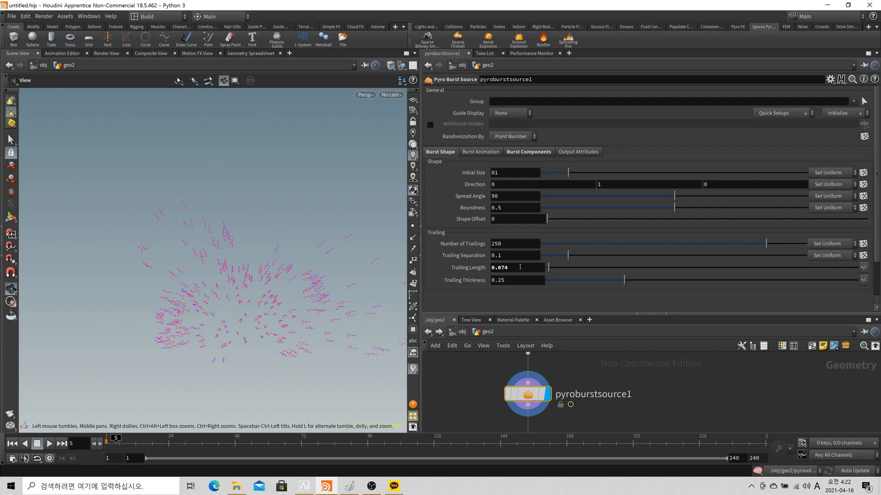
drag(549, 268, 695, 265)
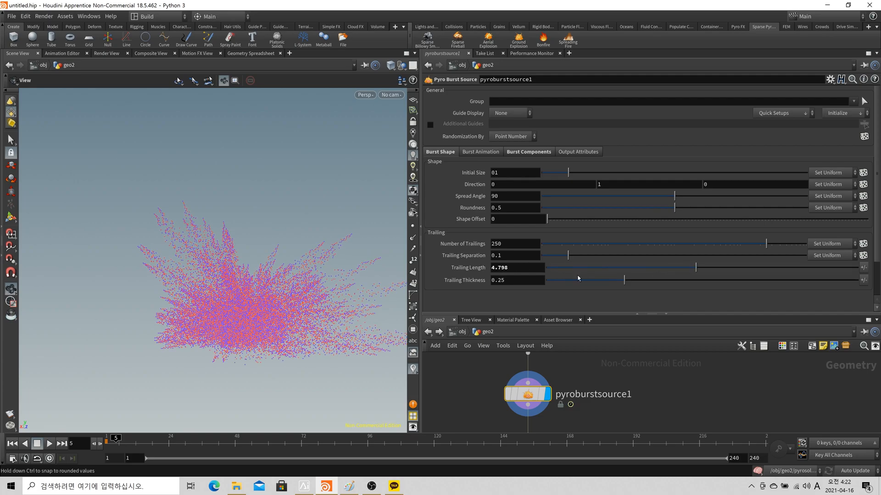
click(119, 440)
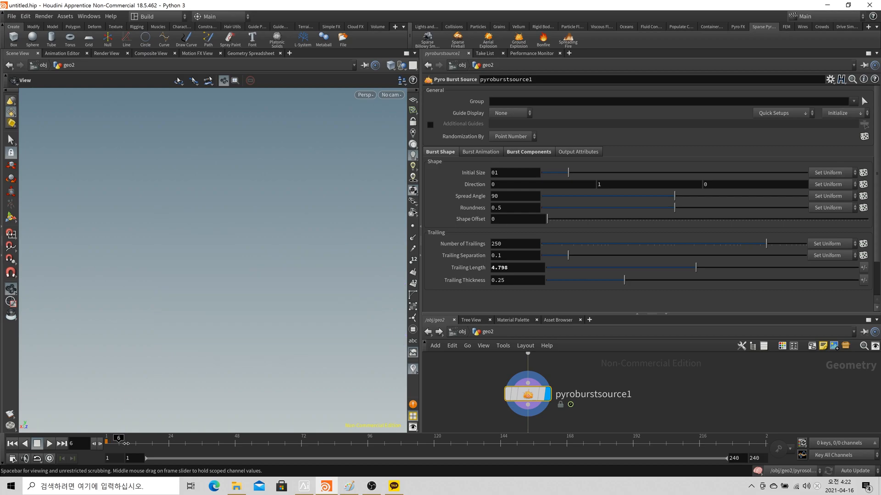
drag(120, 440, 121, 445)
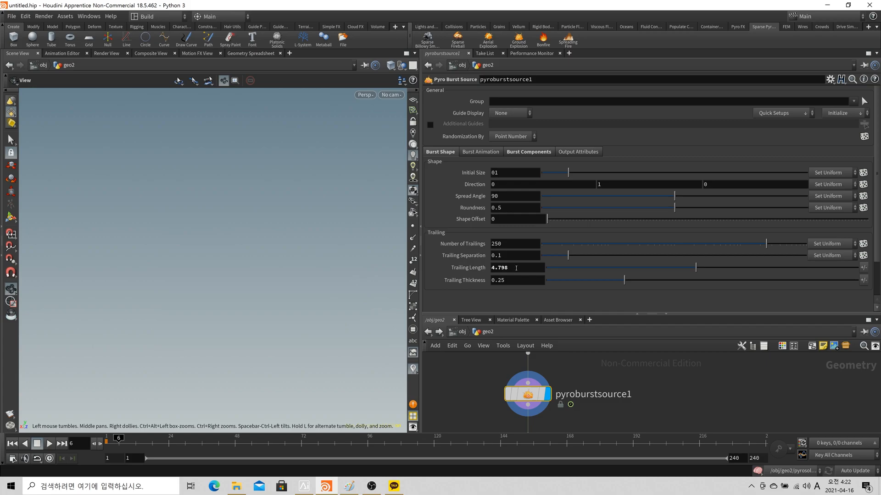
drag(516, 268, 477, 279)
text(1)
key(Tab)
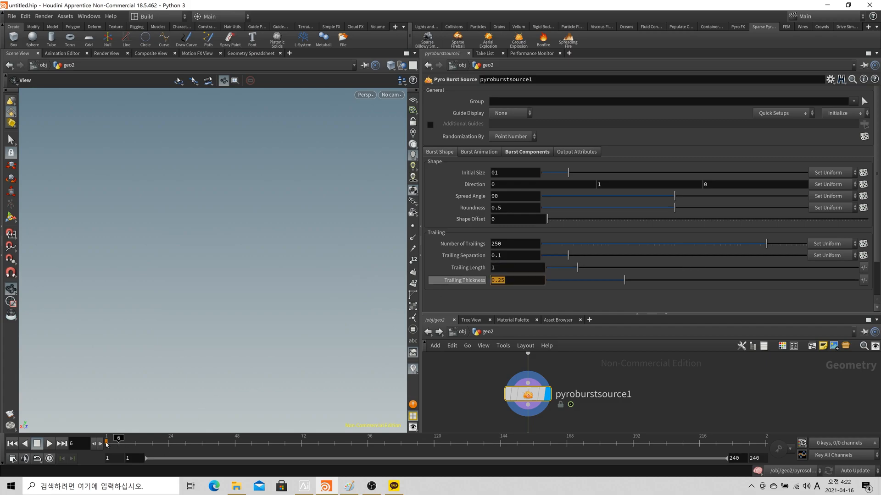
Go to frame 3 and lower the burst's Trailing Length to 0.155
drag(107, 441, 115, 444)
drag(577, 268, 551, 267)
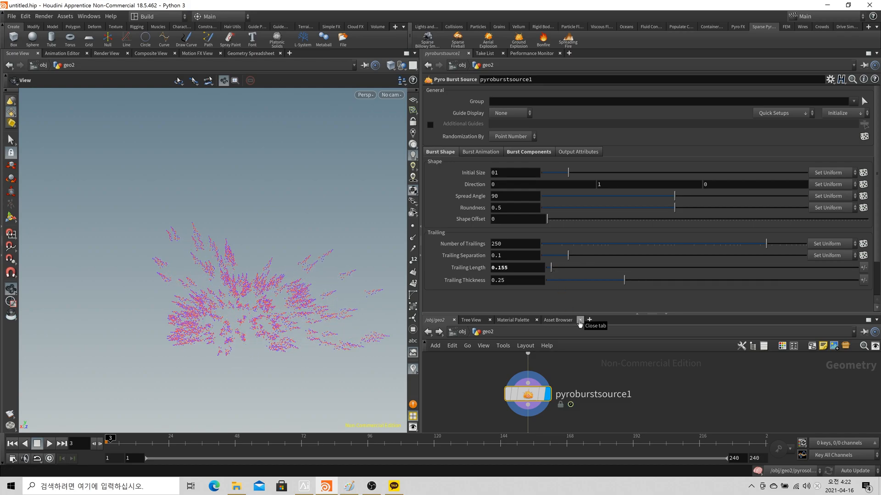
Undo the Trailing Length change, and try Trailing Thickness values of 0.8977 and 0.1928
key(ctrl+z)
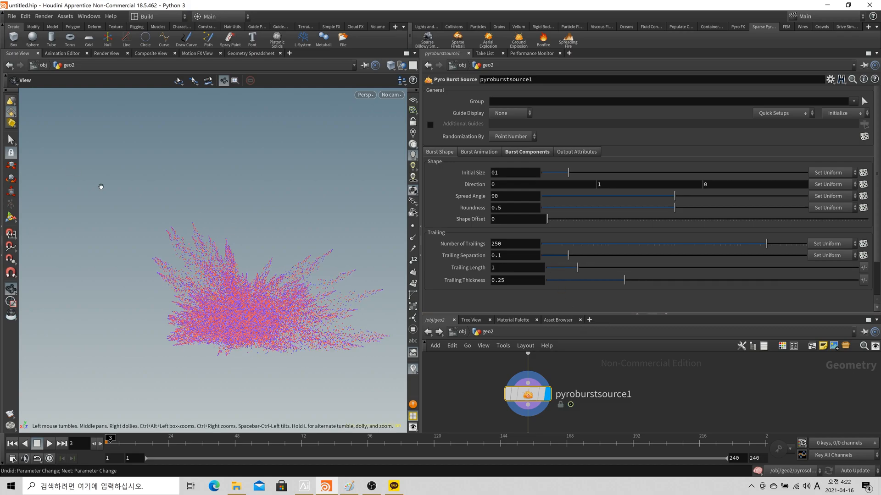
scroll(230, 262, up, 3)
drag(624, 280, 722, 286)
drag(776, 290, 829, 287)
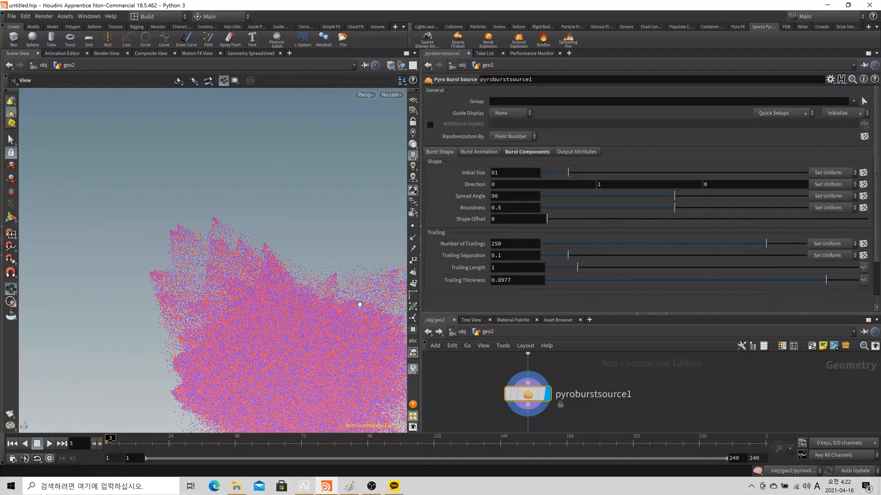
drag(803, 293, 554, 277)
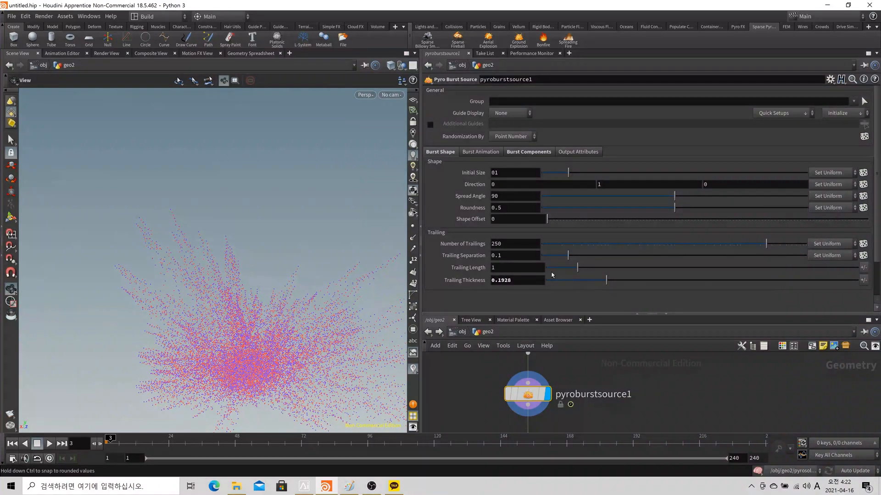
drag(271, 257, 264, 307)
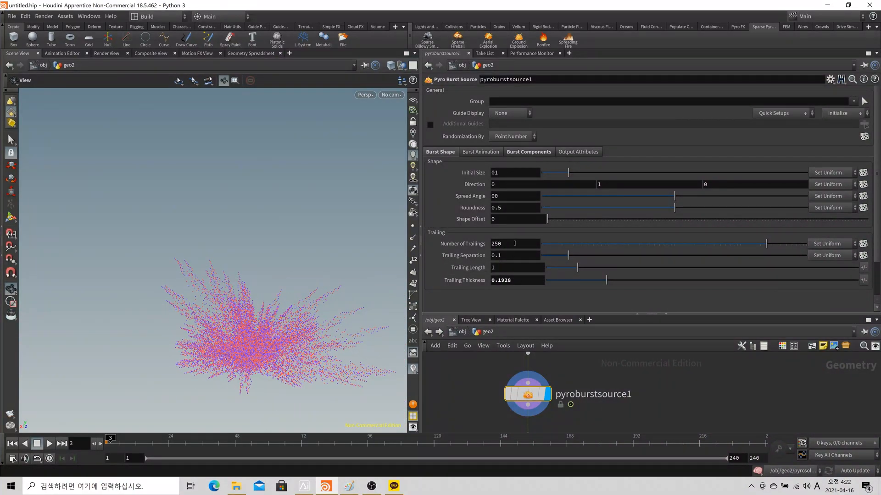
Try Trailing Separation values of 0.01, 0.06 and 0.05 on the burst
click(501, 256)
text(0)
key(Return)
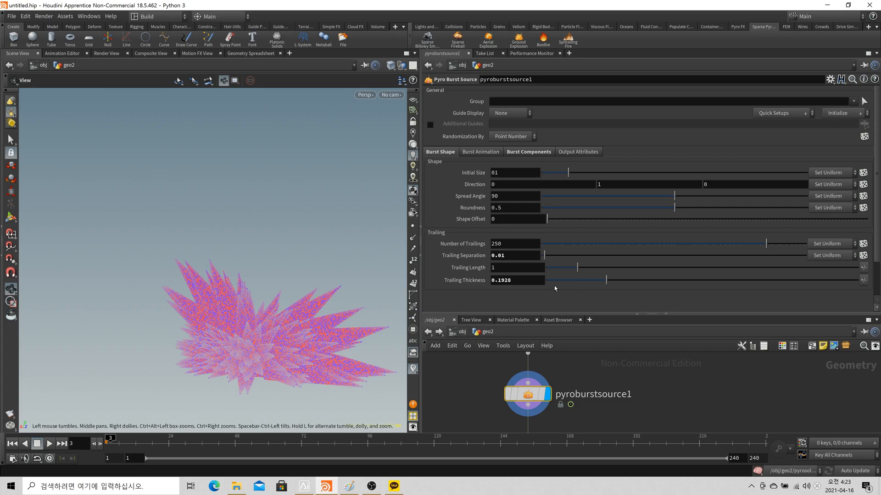
double_click(503, 255)
text(6)
key(Return)
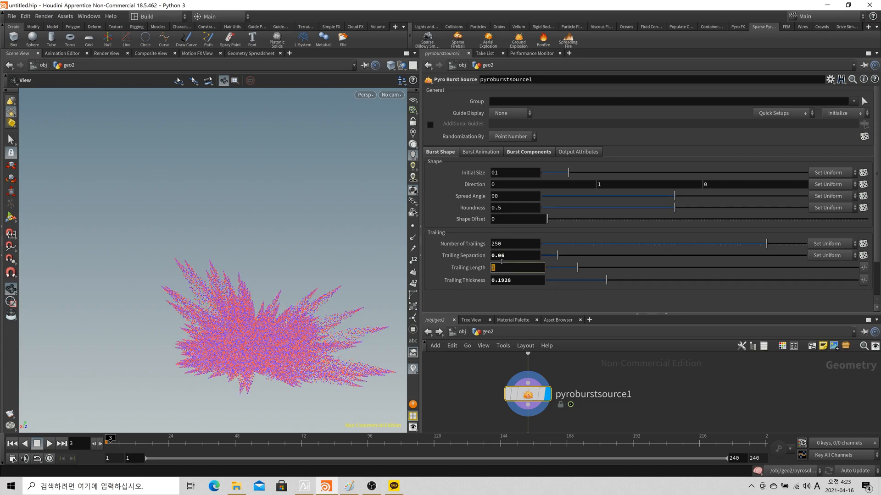
double_click(504, 256)
text(5)
key(Return)
Try a Trailing Thickness of 0.0809 together with a Trailing Separation of 0.02
drag(593, 281, 571, 281)
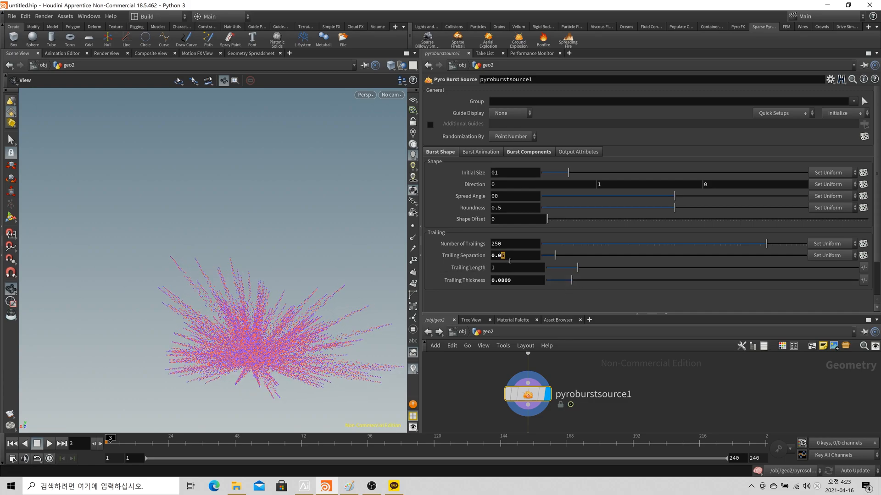
text(2)
key(Tab)
text(1)
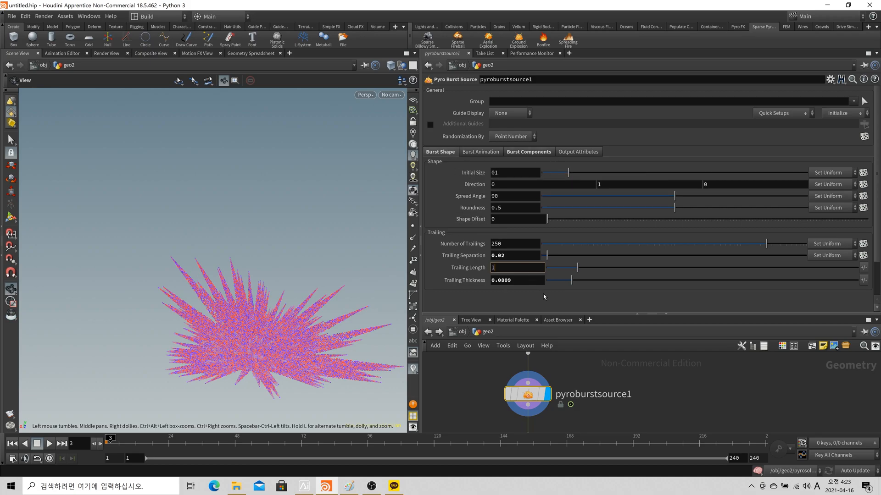
Undo the trailing trials back to a separation of 0.1 and a thickness of 0.25, and look over the burst
click(616, 363)
key(ctrl+z)
key(ctrl+z)
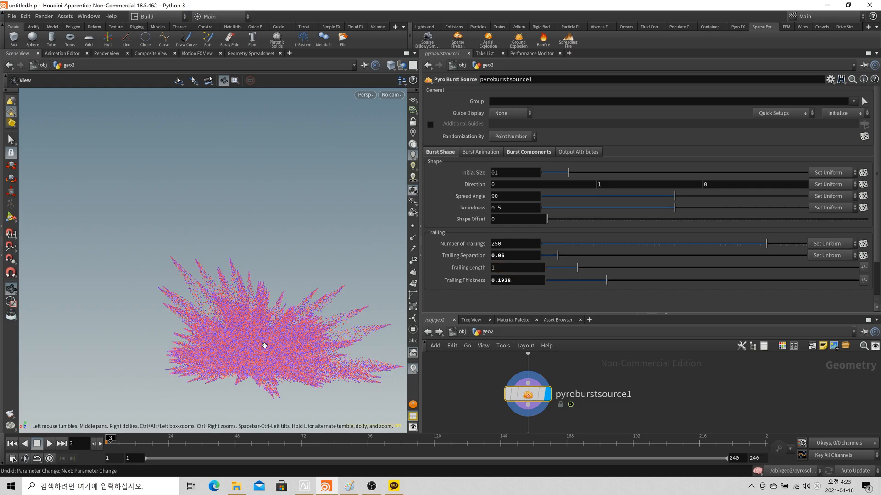
key(ctrl+z)
key(ctrl+z)
key(ctrl+z)
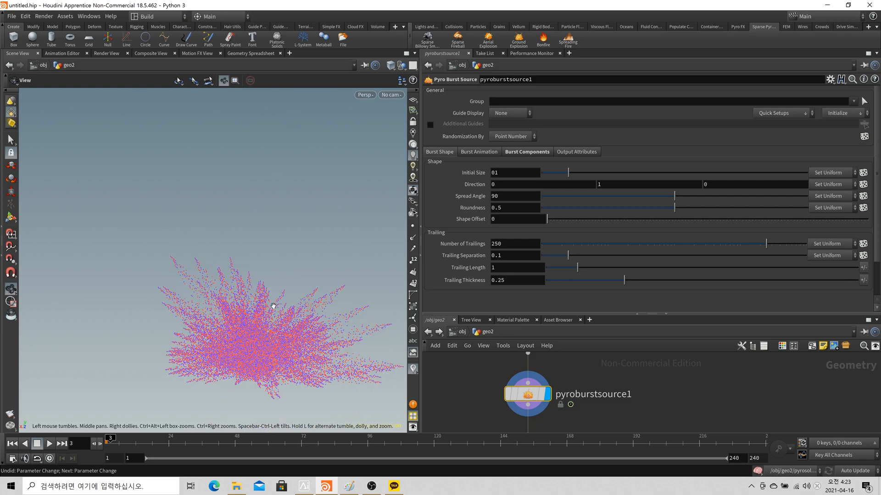
middle_drag(273, 306, 246, 277)
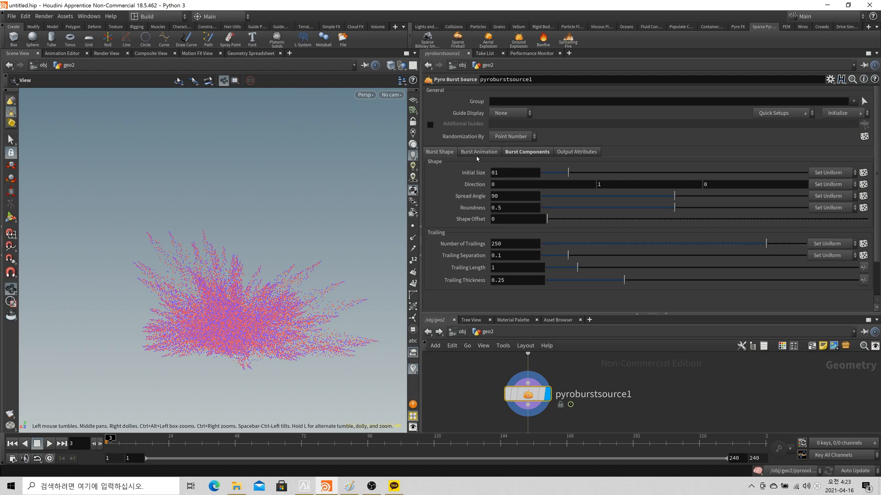
mouse_move(234, 300)
mouse_down()
mouse_move(216, 289)
mouse_move(235, 310)
mouse_up()
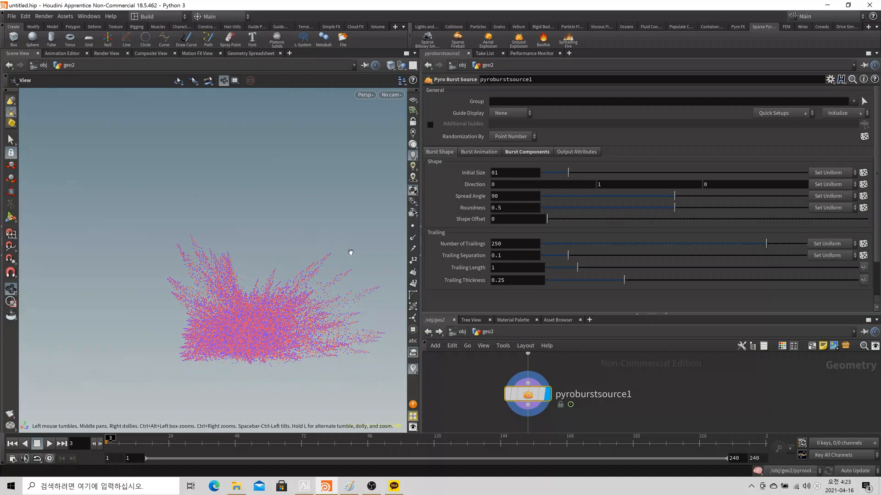
drag(236, 285, 312, 286)
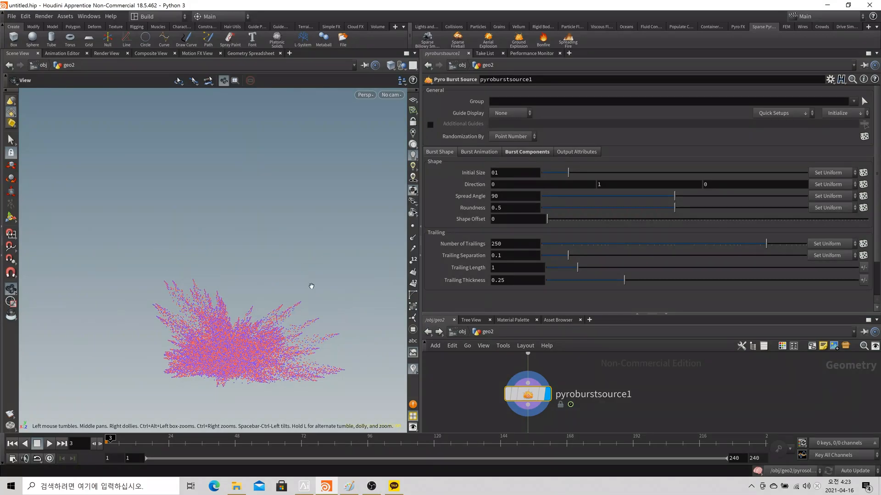
Open the burst's animation settings, try a Start Frame of 21, and return it to 1
click(495, 153)
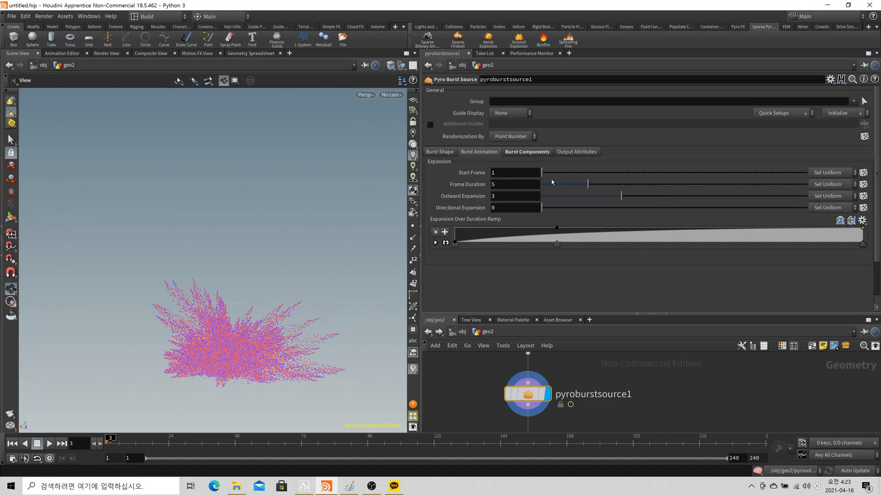
drag(111, 441, 106, 442)
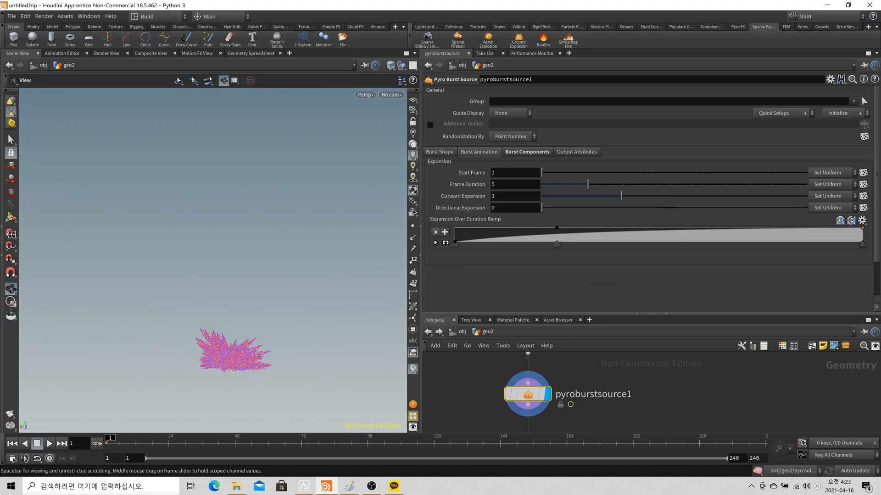
click(564, 172)
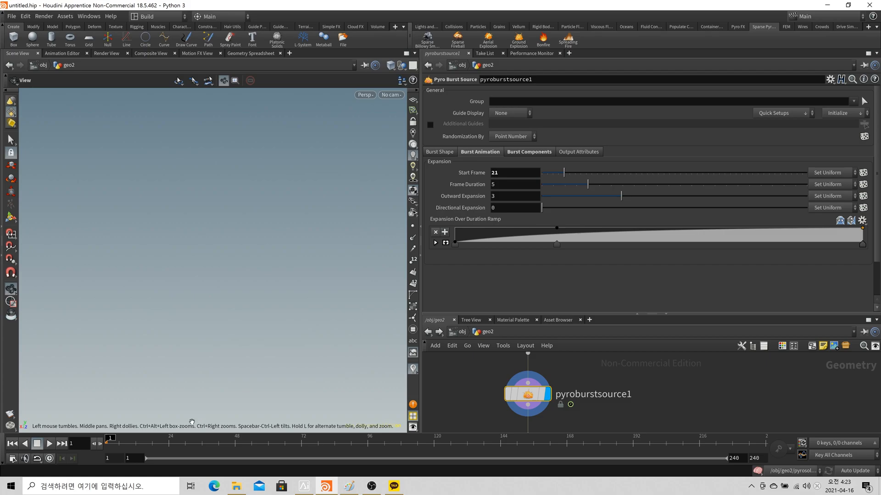
mouse_move(107, 441)
mouse_down()
mouse_move(163, 443)
mouse_move(160, 453)
mouse_move(177, 457)
mouse_move(107, 444)
mouse_up()
click(542, 172)
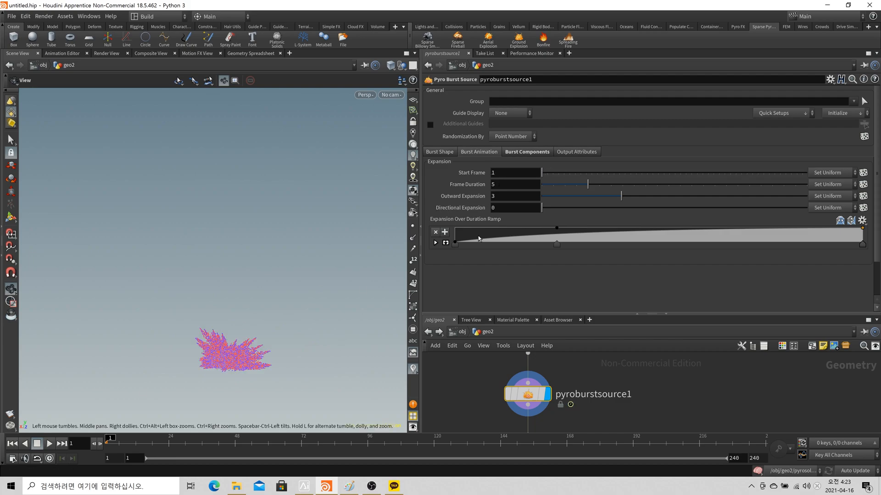
Try a Frame Duration of 9 and advance through the burst's expansion frame by frame
drag(587, 185, 633, 188)
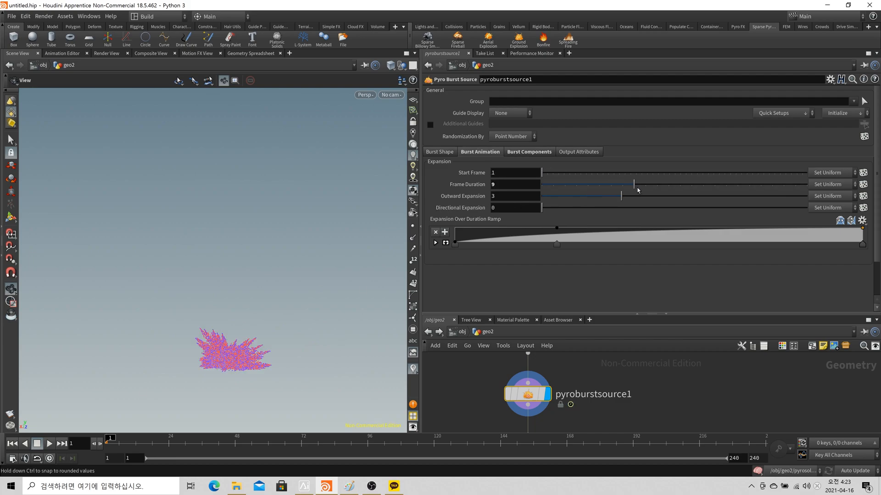
click(100, 444)
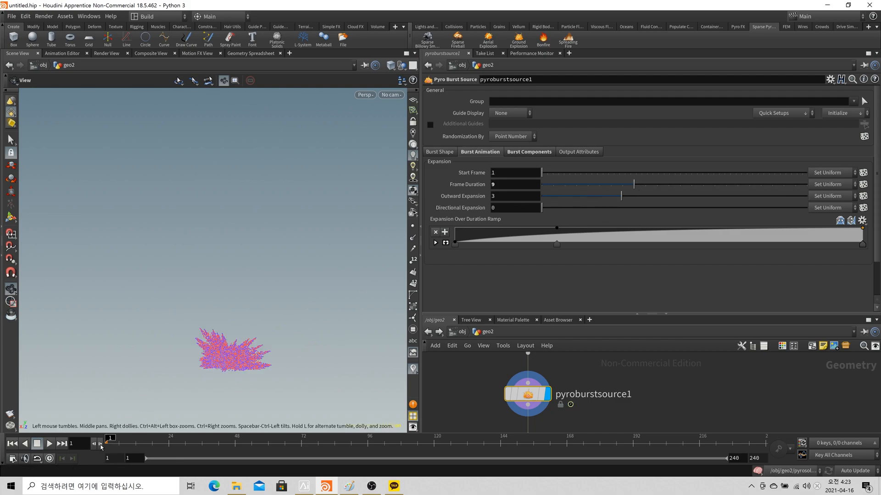
click(101, 444)
click(101, 444)
click(100, 444)
click(100, 443)
click(101, 444)
click(100, 444)
click(100, 444)
Return to frame 1 and reset the burst's Frame Duration to 5
drag(127, 444, 107, 443)
double_click(500, 185)
text(5)
key(Tab)
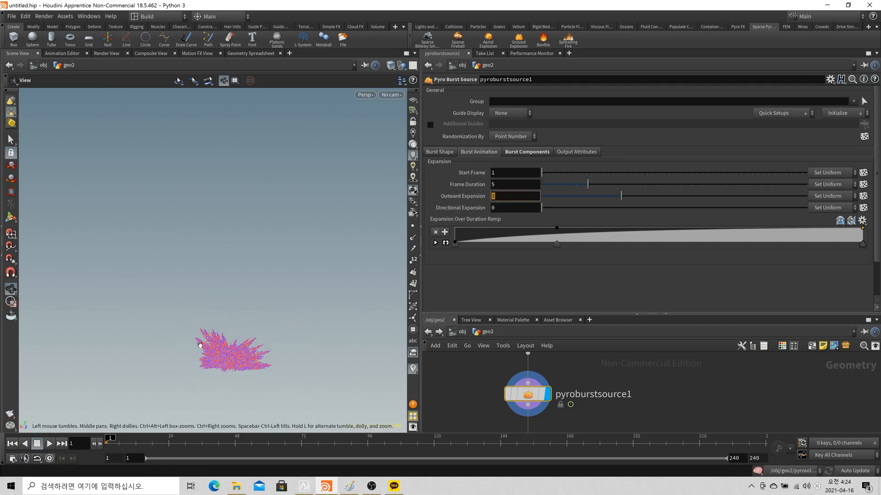
Try Outward Expansion values of 0 and 1, and reset it to 3
text(0)
key(Return)
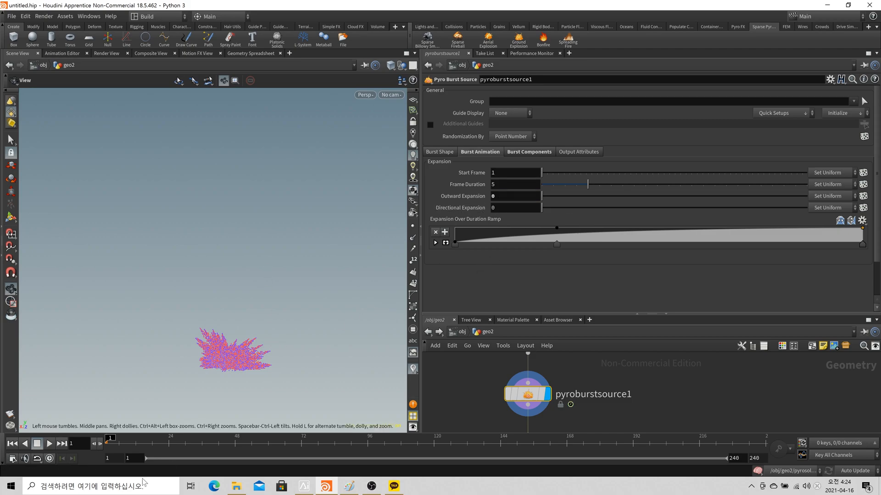
mouse_move(109, 443)
mouse_down()
mouse_move(126, 443)
mouse_move(68, 448)
mouse_move(133, 442)
mouse_move(93, 450)
mouse_up()
double_click(492, 196)
text(1)
key(Return)
double_click(517, 196)
text(3)
key(Return)
Try an Outward Expansion of 4.931 at frame 3, undo it, and look over the burst across the first frames
mouse_move(110, 442)
mouse_down()
mouse_move(125, 442)
mouse_move(110, 442)
mouse_up()
text(5)
key(Tab)
key(ctrl+z)
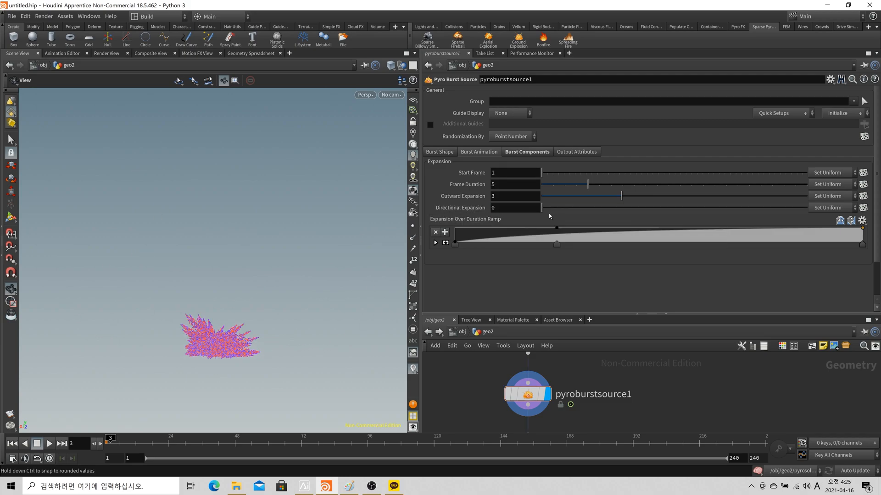
drag(623, 200, 672, 201)
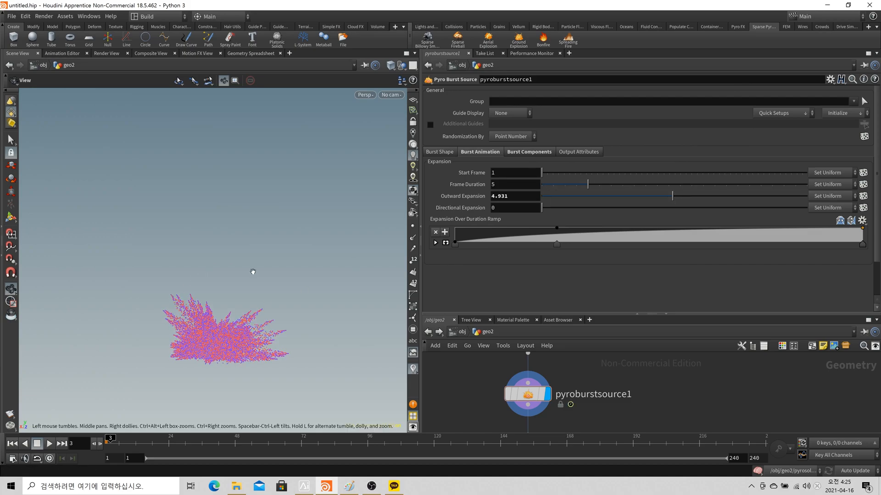
key(ctrl+z)
drag(116, 444, 108, 446)
middle_drag(278, 322, 317, 318)
right_drag(317, 318, 205, 306)
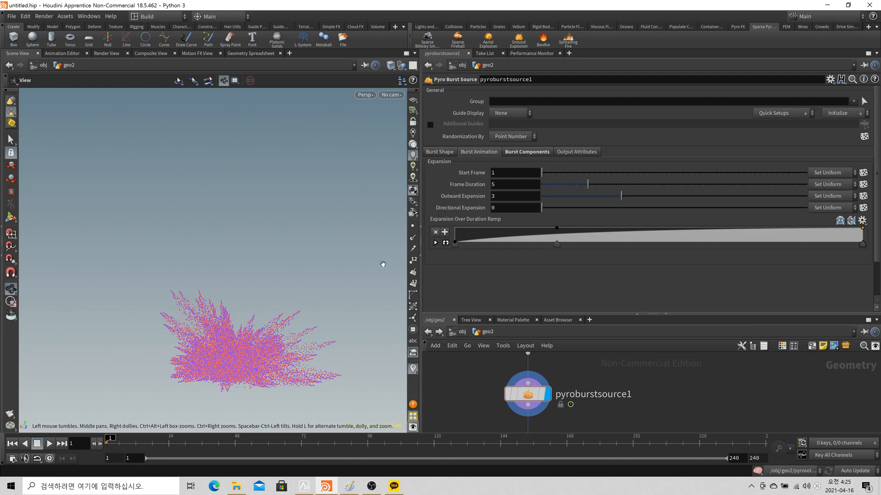
Try Directional Expansion values of 0.182 and 4.81, and check the burst around frames 1 and 2
drag(542, 208, 519, 212)
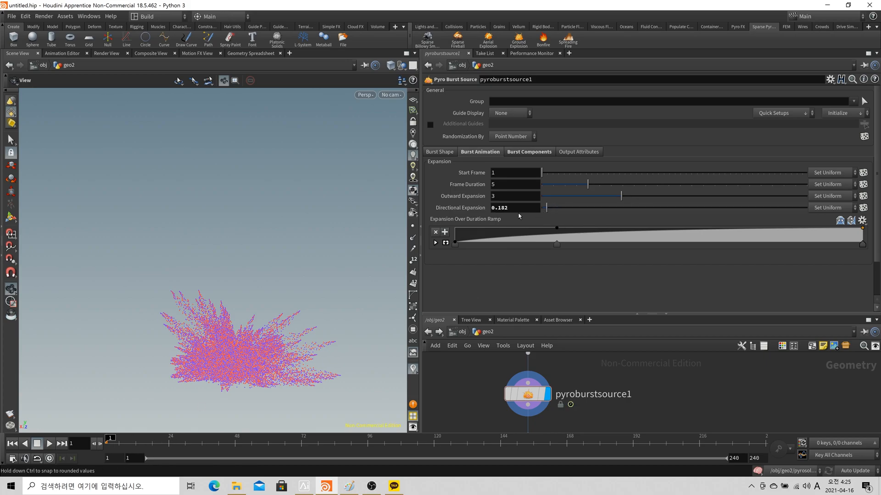
drag(109, 442, 115, 442)
drag(566, 207, 670, 217)
scroll(212, 262, down, 8)
drag(213, 262, 258, 310)
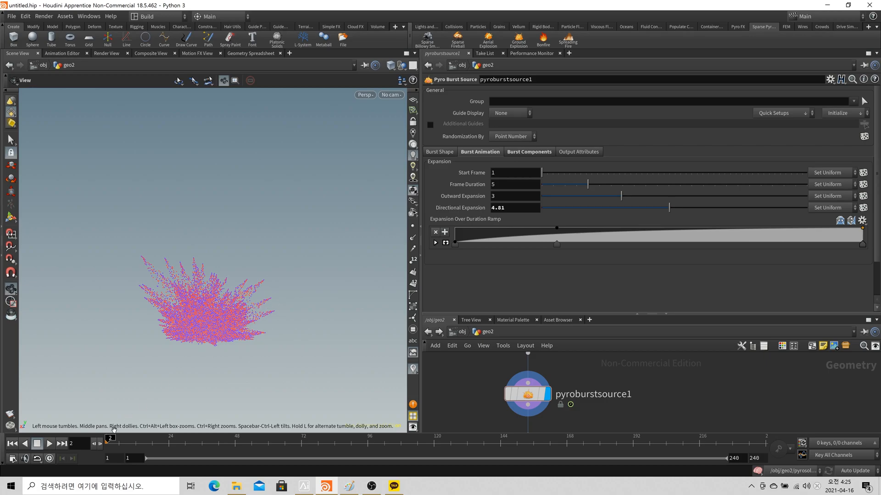
mouse_move(110, 441)
mouse_down()
mouse_move(118, 443)
mouse_move(109, 443)
mouse_up()
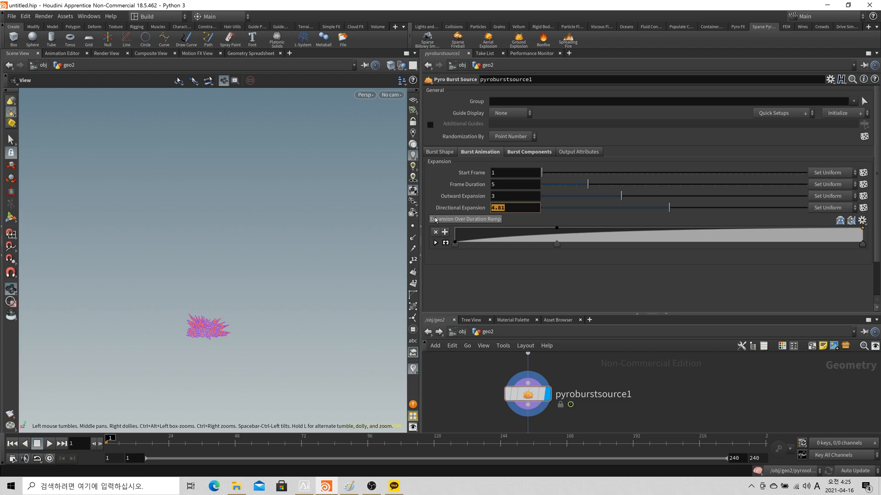
Reset Directional Expansion to 0 and look over the burst at frame 5
text(0)
key(Return)
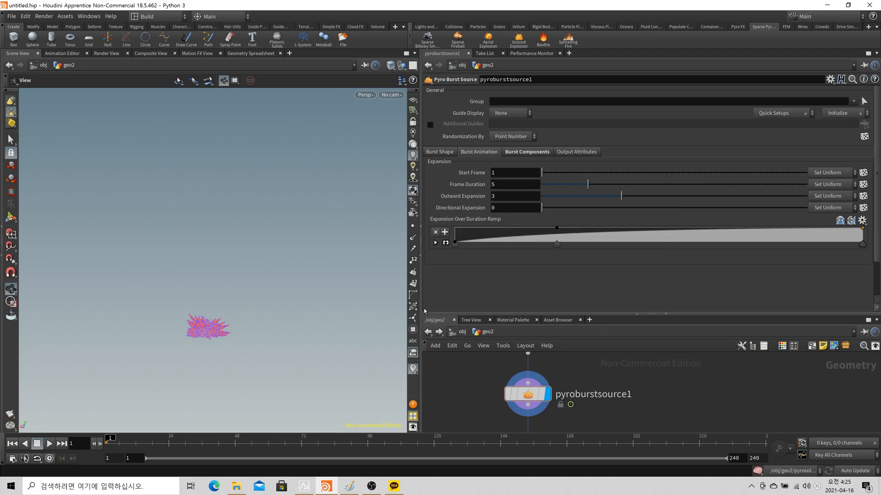
drag(108, 443, 118, 444)
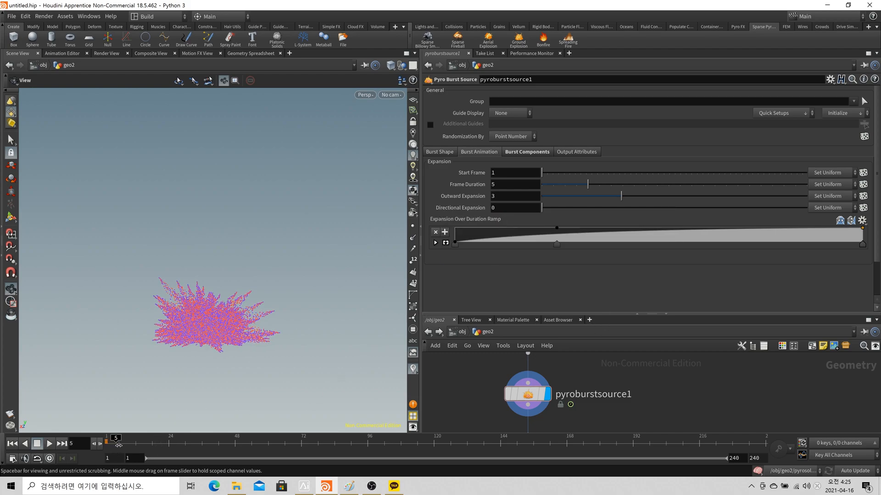
drag(177, 309, 241, 321)
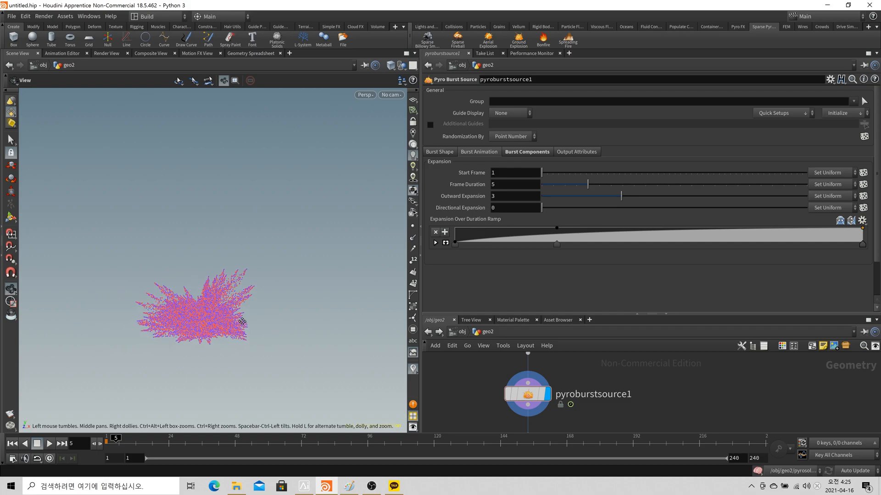
Examine the burst components and the settings of pyro sources 1 and 2
click(536, 156)
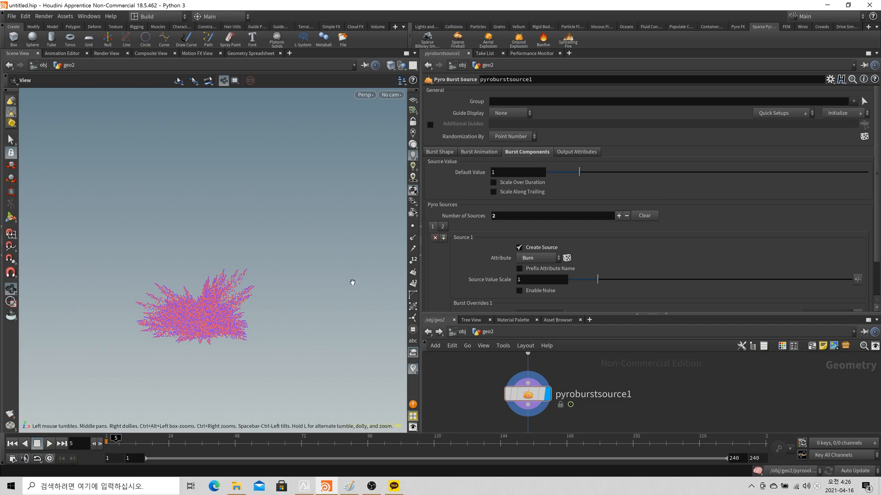
scroll(878, 177, down, 2)
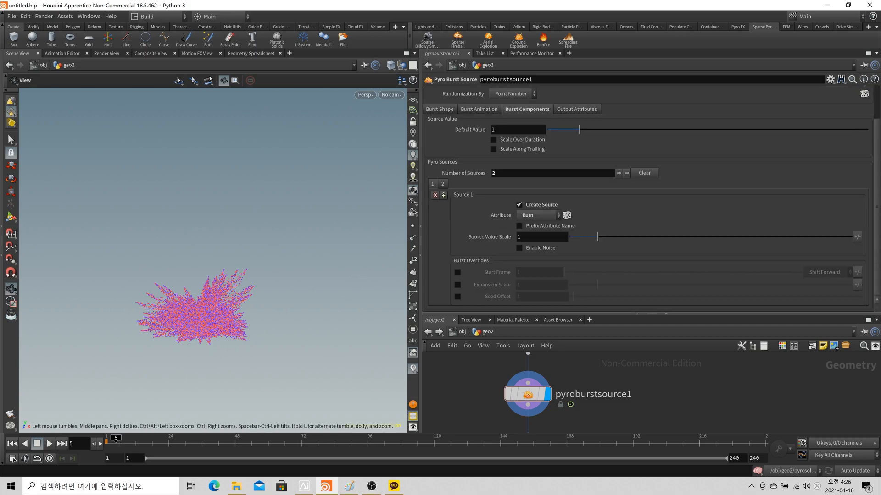
click(443, 185)
middle_click(527, 394)
scroll(878, 182, up, 2)
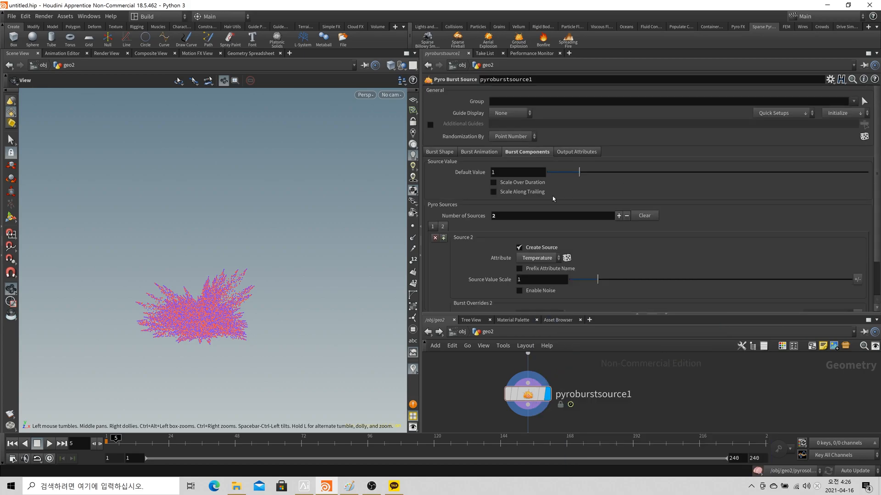
click(432, 227)
Try adding a third pyro source, look through its Attribute choices, and remove the source again
click(454, 229)
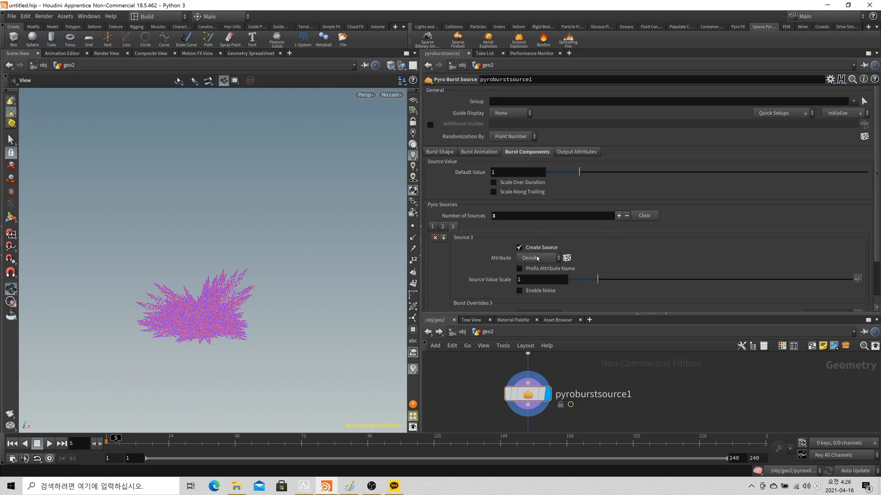
click(534, 258)
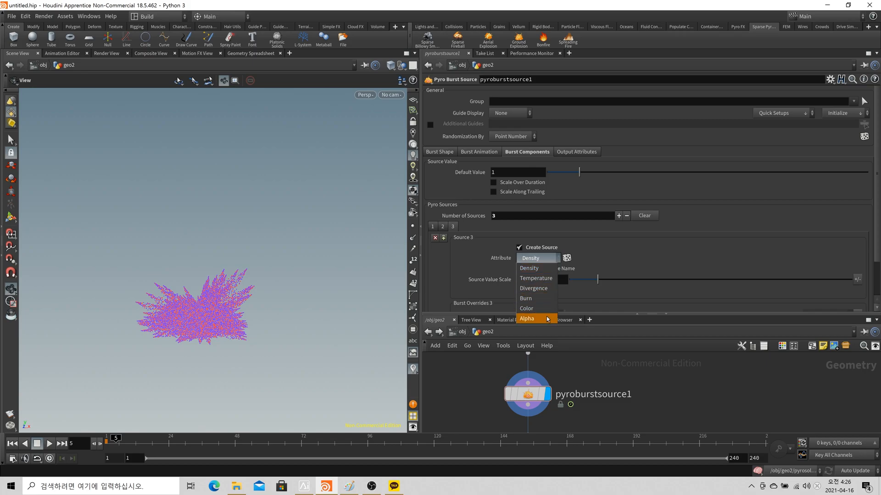
click(449, 231)
click(435, 239)
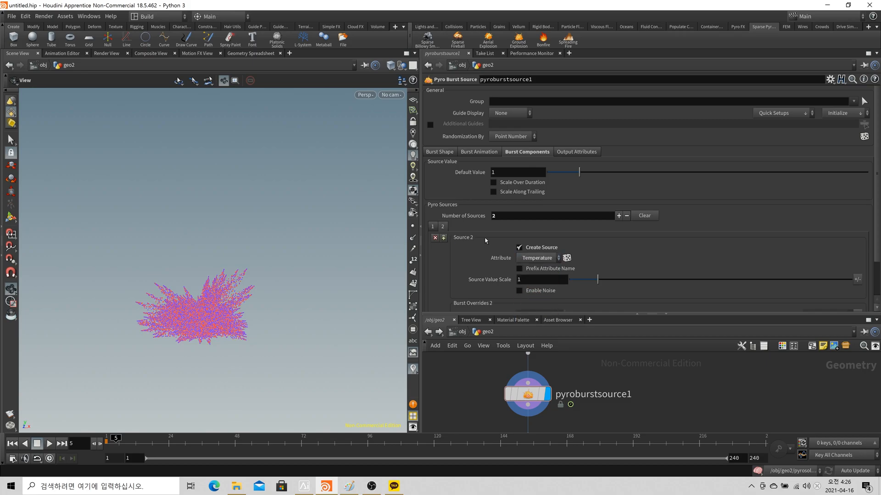
Look over the burst in the viewport and examine the Pyro Burst Source's output attributes
drag(364, 257, 266, 299)
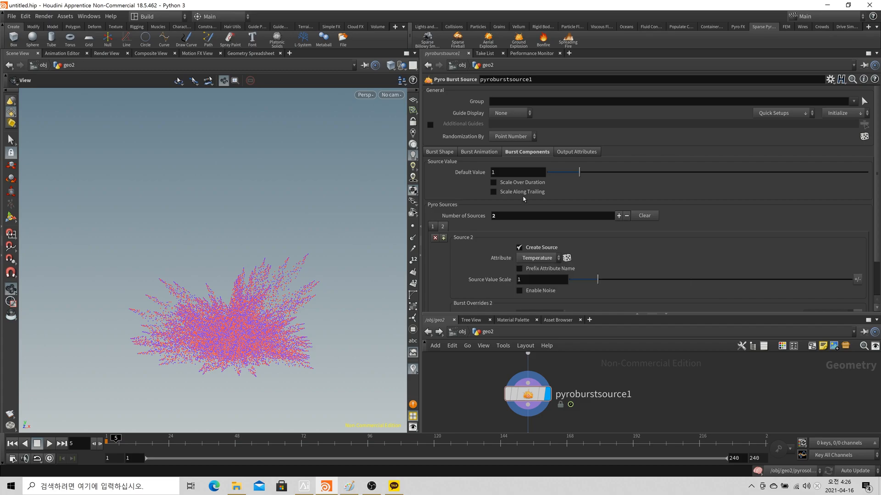
click(577, 154)
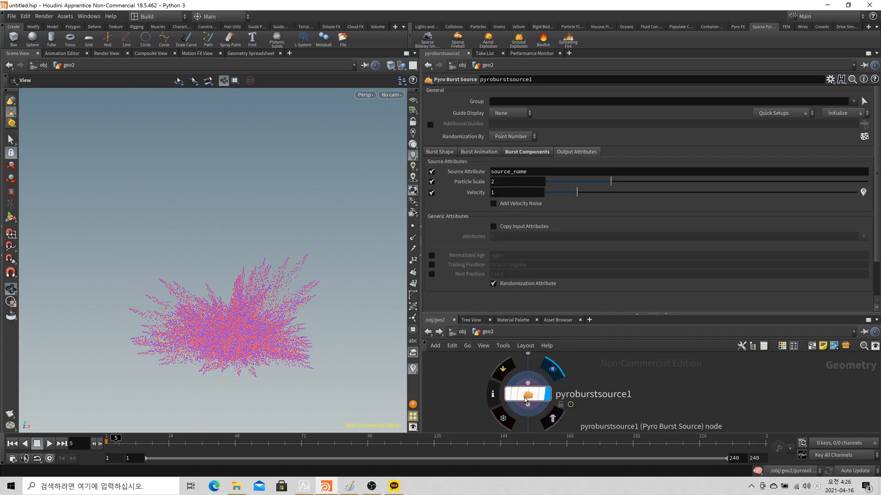
middle_click(590, 380)
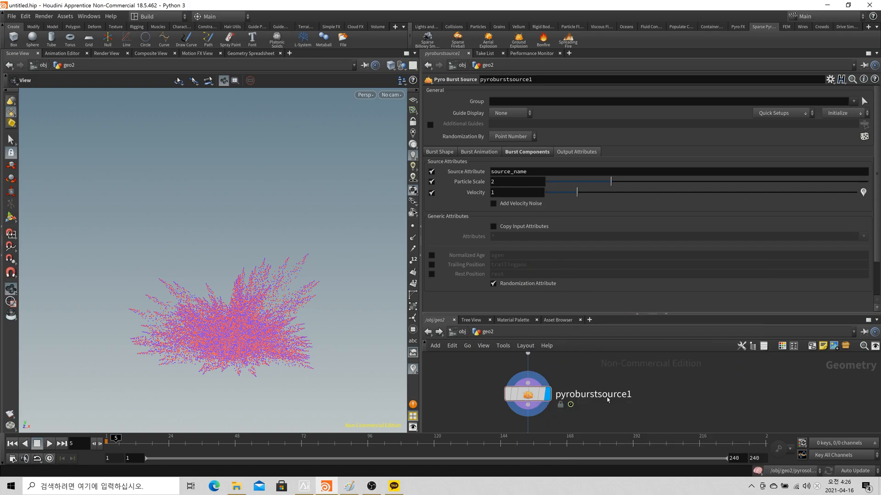
Enlarge the network editor area and display the volumerasterizeattributes1 node to check the rasterized burst
scroll(608, 395, down, 3)
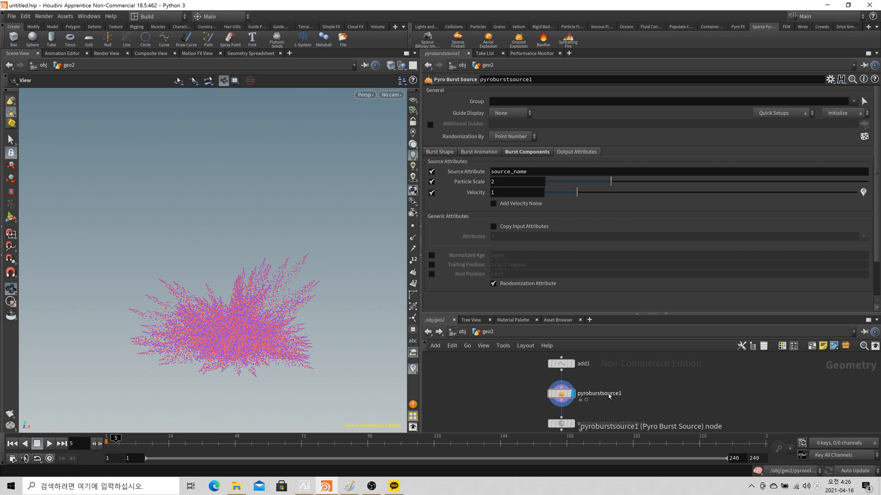
drag(630, 316, 630, 228)
scroll(583, 351, up, 3)
middle_drag(582, 351, 585, 377)
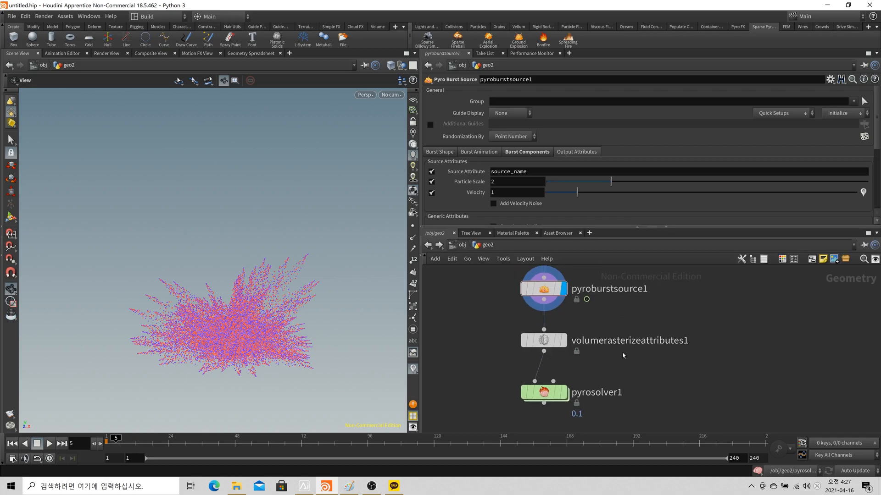
click(543, 340)
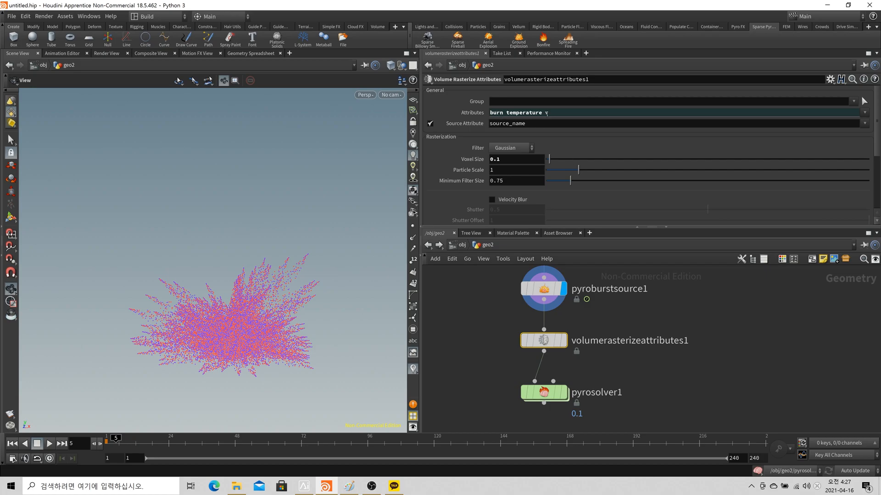
click(563, 340)
middle_click(560, 342)
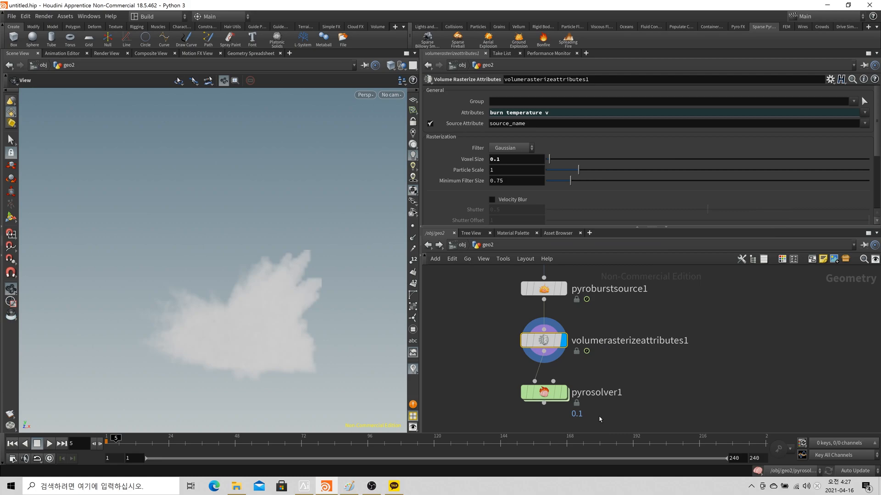
Display the pyrosolver1 node at frame 1 and look over the simulation result
click(543, 392)
drag(105, 308, 175, 331)
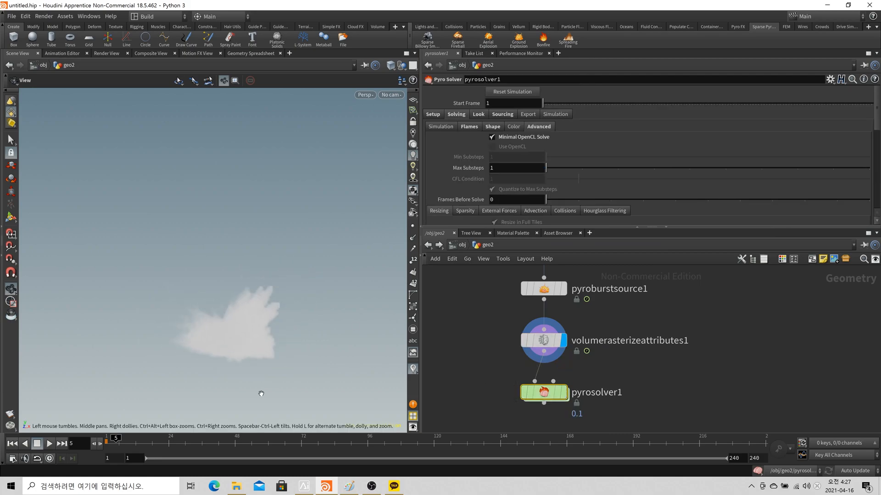
click(12, 443)
click(563, 392)
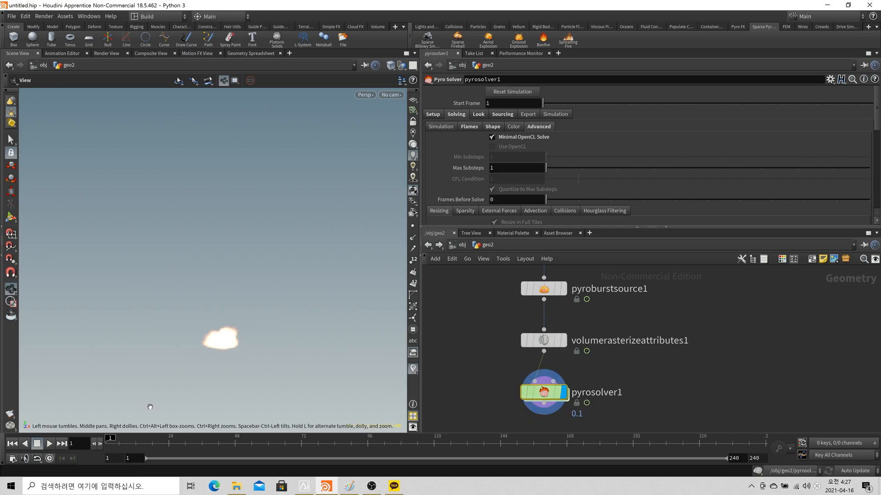
Move add1 and pyroburstsource1 together away from volumerasterizeattributes1 to open space below them in the network
scroll(587, 354, down, 1)
scroll(605, 372, down, 2)
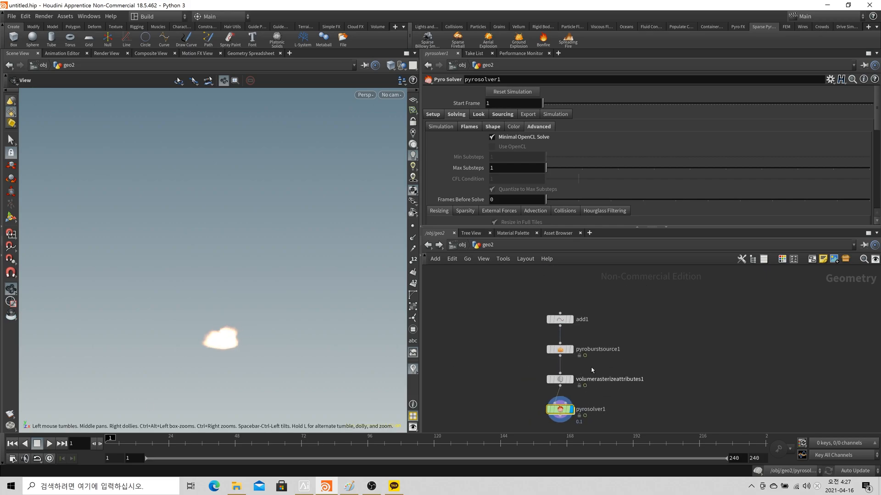
scroll(585, 355, up, 2)
click(551, 361)
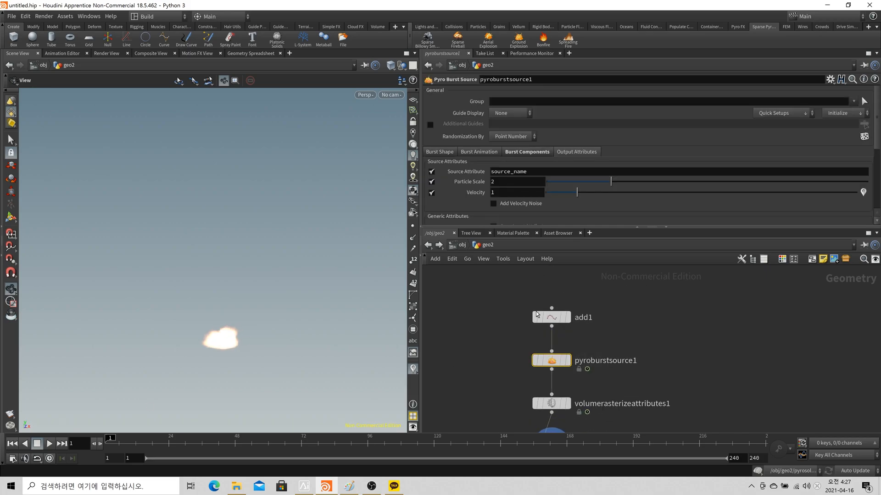
shift+click(551, 318)
scroll(556, 360, up, 1)
drag(556, 363, 556, 316)
click(621, 354)
scroll(600, 320, down, 2)
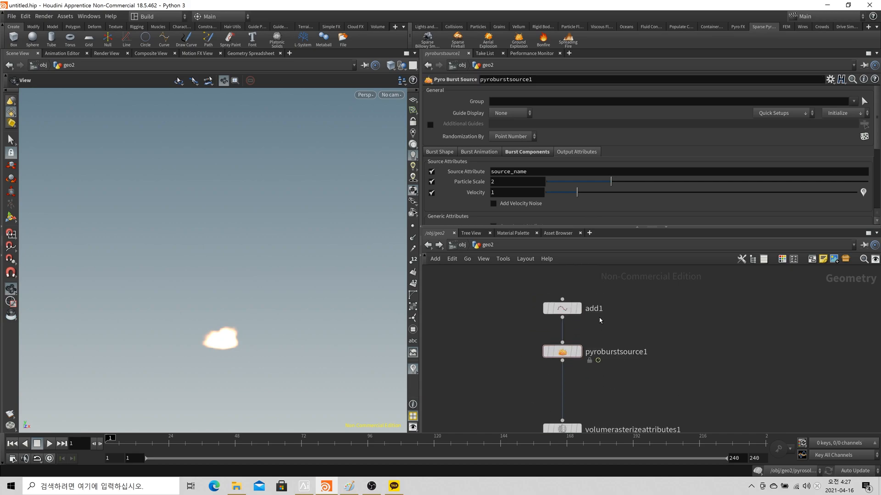
Display the add1 node, raise its Number of Points to 3, and enable points 1 and 2
click(578, 308)
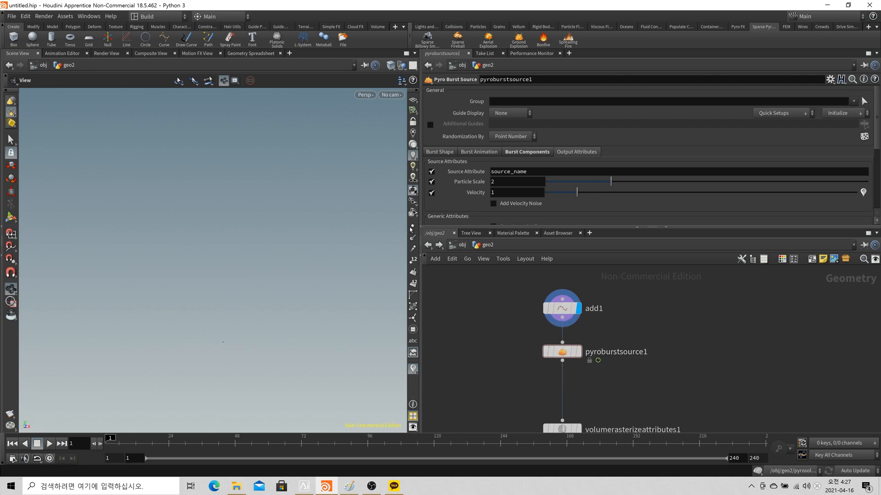
click(562, 310)
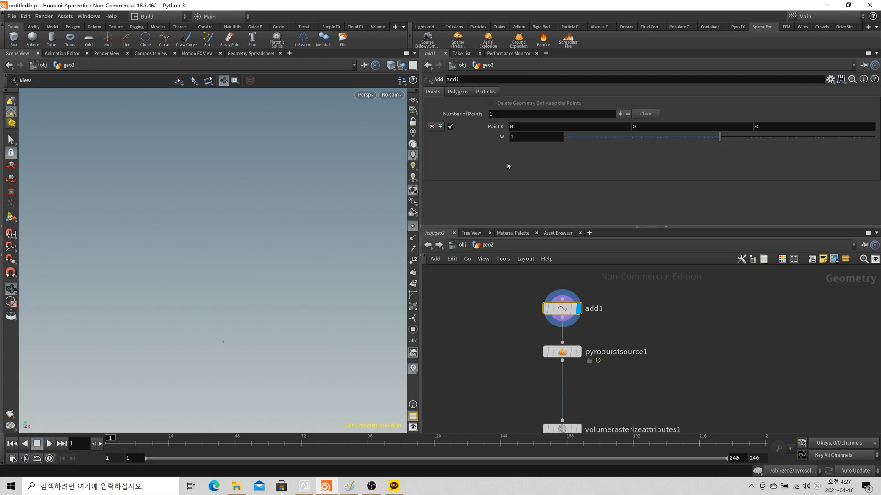
click(620, 114)
click(620, 114)
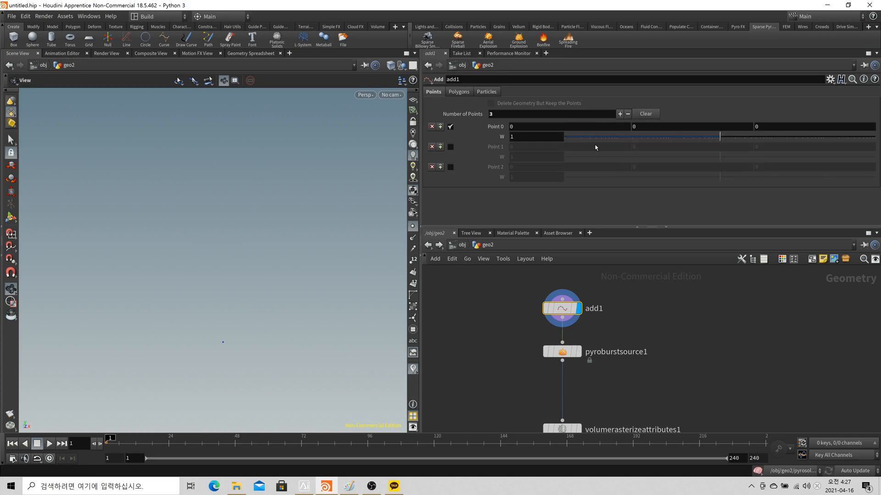
click(450, 167)
click(450, 147)
Set the X position of point 1 to 0.5 and of point 2 to 1
click(522, 147)
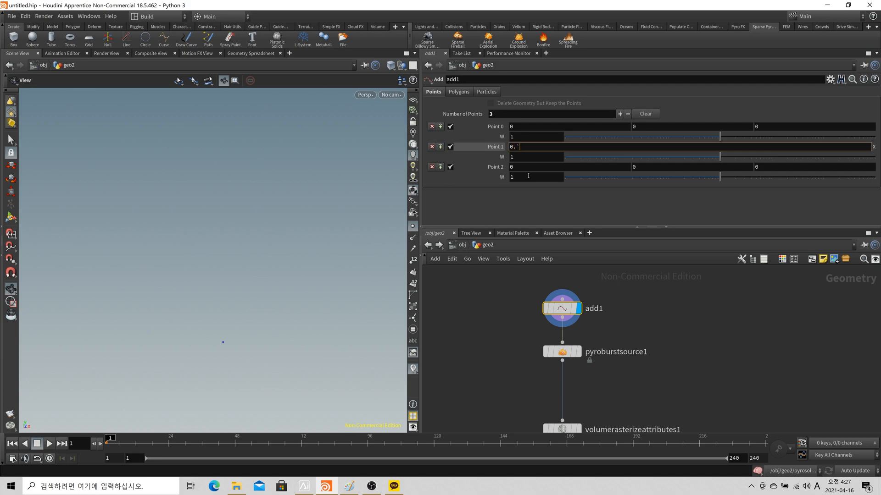
text(.5)
key(Return)
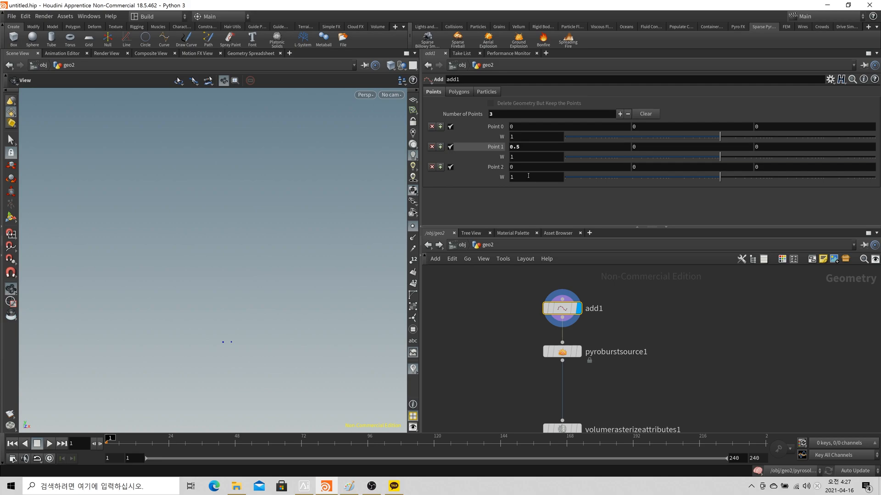
click(527, 167)
text(1)
key(Return)
Display pyroburstsource1 and scrub to frame 4 to check the burst from the three points
click(579, 351)
click(562, 351)
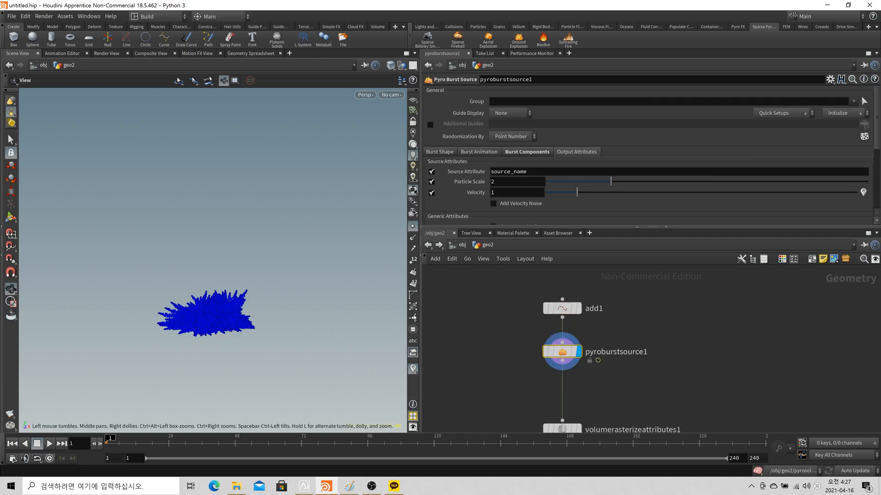
mouse_move(108, 444)
mouse_down()
mouse_move(123, 443)
mouse_move(106, 444)
mouse_move(113, 443)
mouse_up()
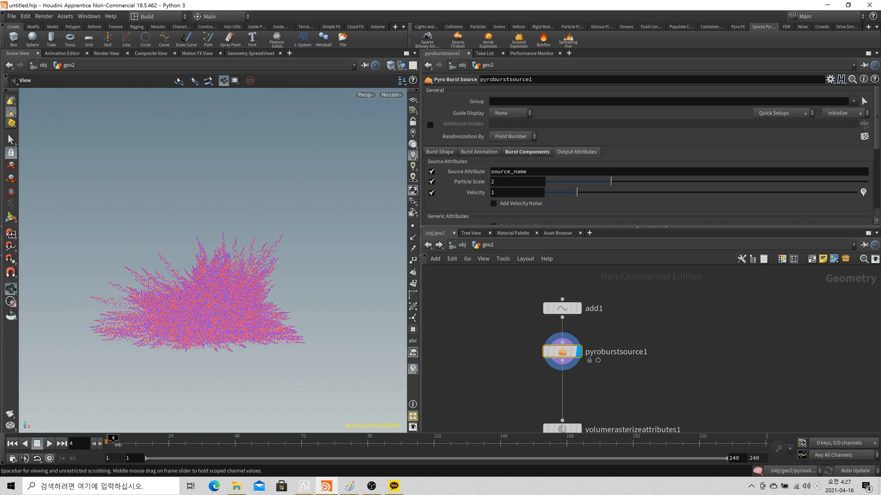
Toggle points 1 and 2 of add1 off and on again to compare their bursts
click(563, 308)
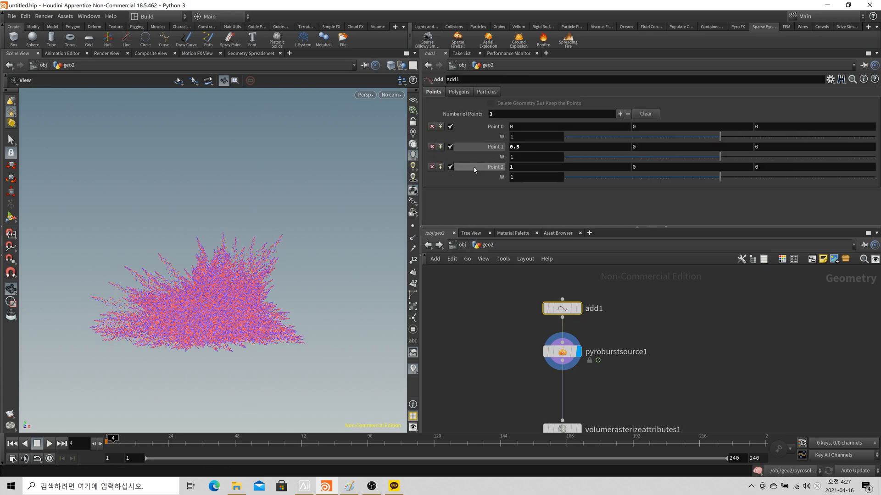
click(450, 146)
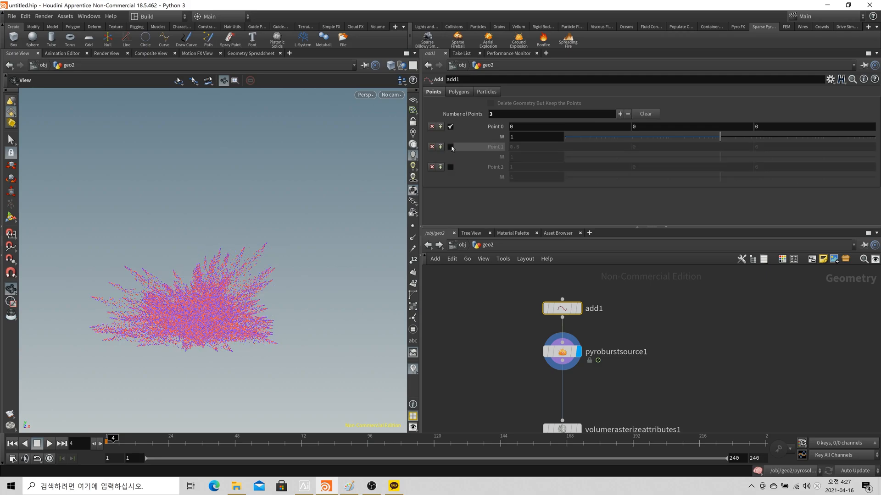
click(451, 148)
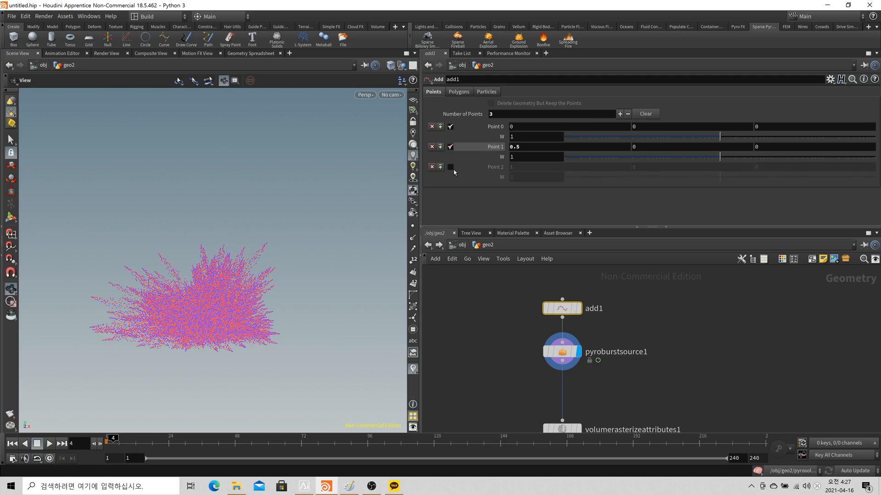
click(452, 167)
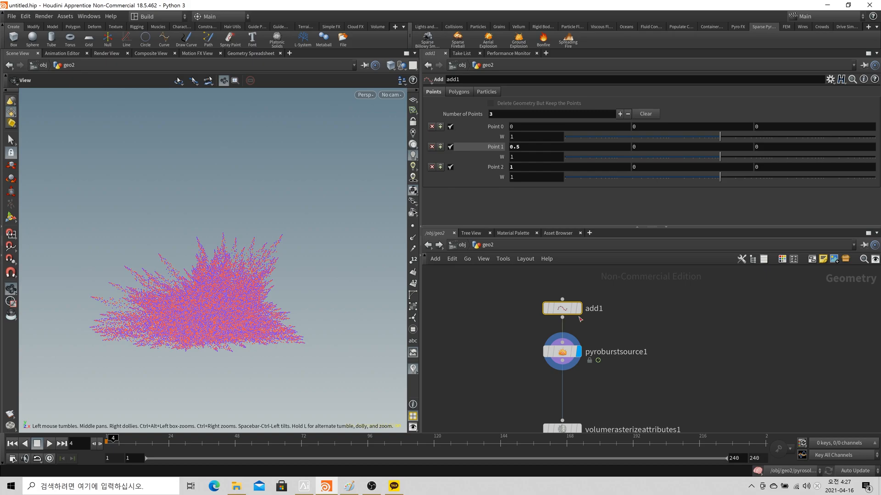
Switch the burst shape's Spread Angle to Set Varying and set its Variation to 90
click(562, 352)
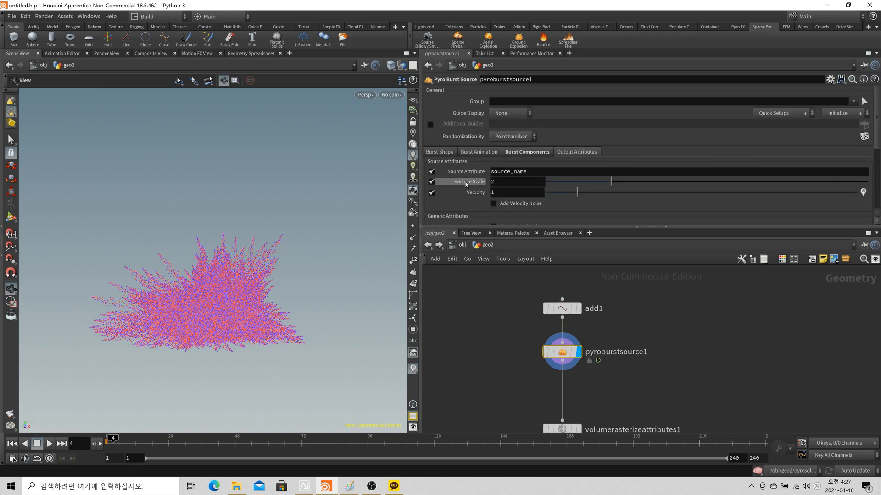
click(449, 150)
drag(785, 229, 786, 285)
scroll(576, 217, down, 2)
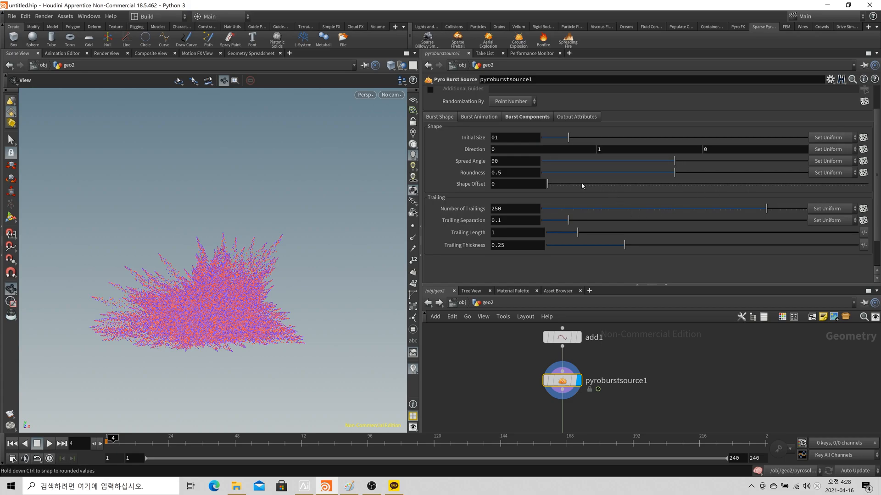
click(827, 162)
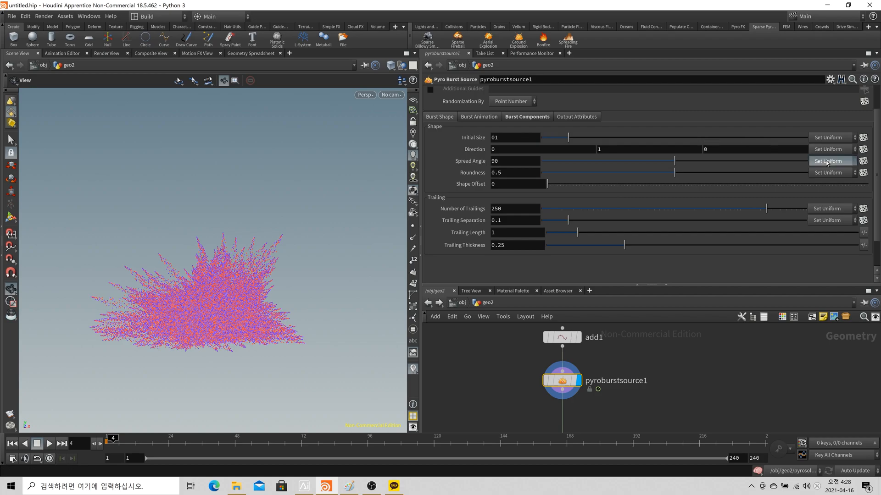
click(839, 184)
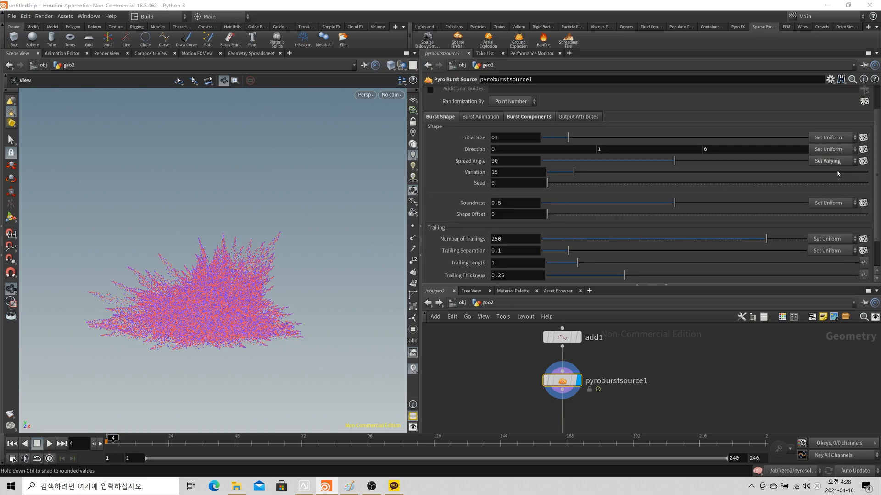
click(500, 172)
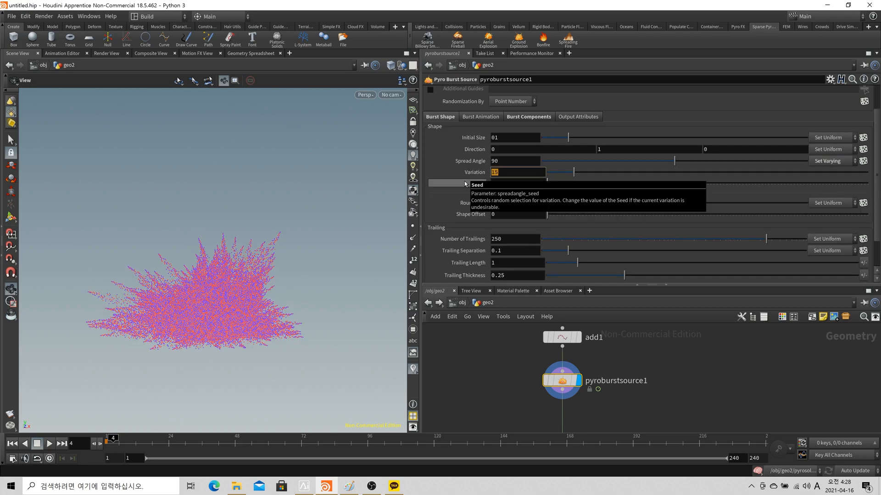
text(90)
key(Return)
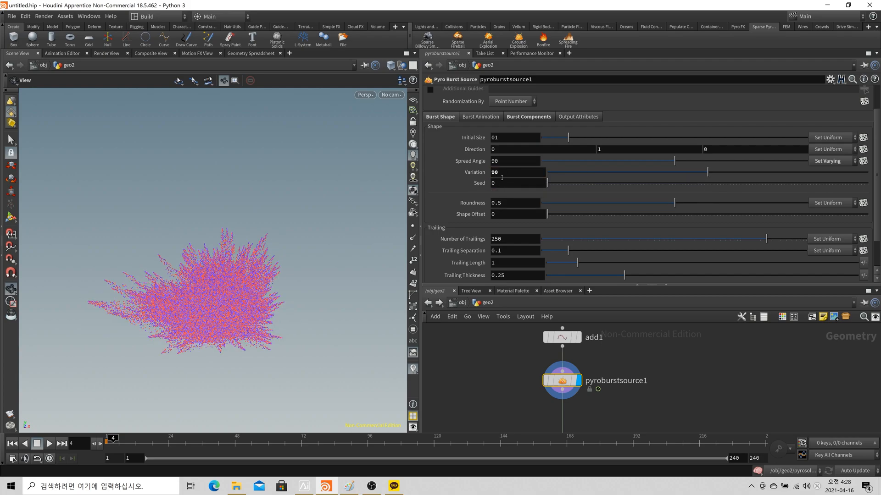
Disable and re-enable points 0, 1 and 2 of add1 individually to compare their varied bursts, leaving all three enabled
click(569, 338)
click(450, 147)
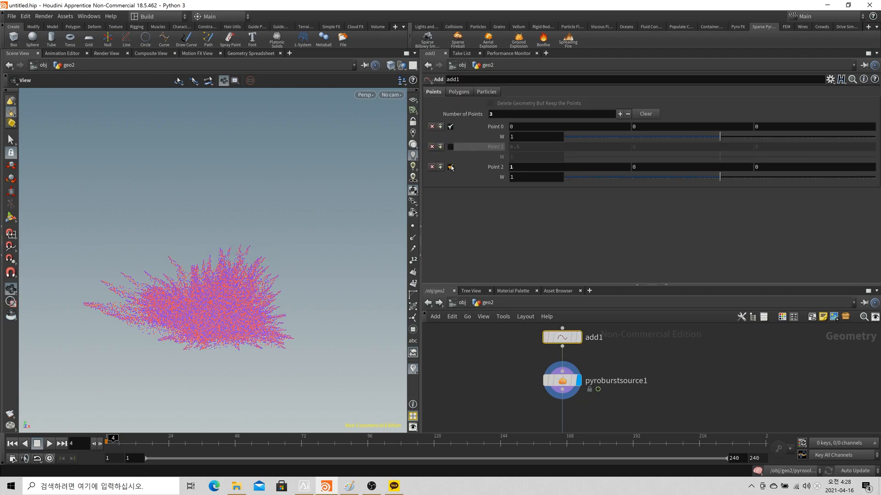
click(451, 167)
click(450, 127)
click(450, 147)
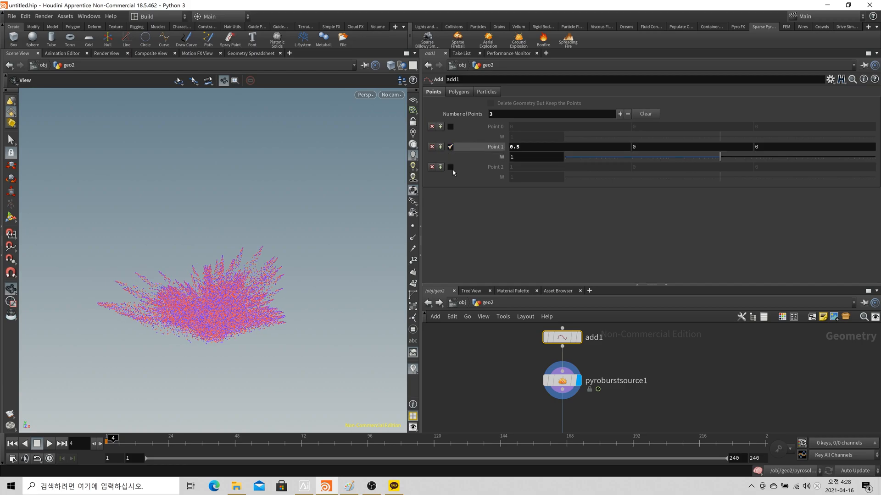
click(450, 147)
click(451, 167)
click(451, 167)
click(450, 126)
click(451, 147)
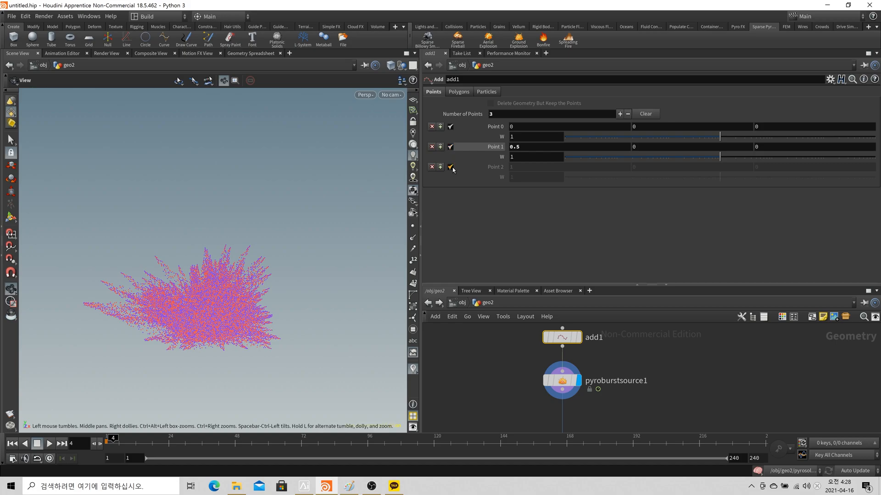
click(451, 167)
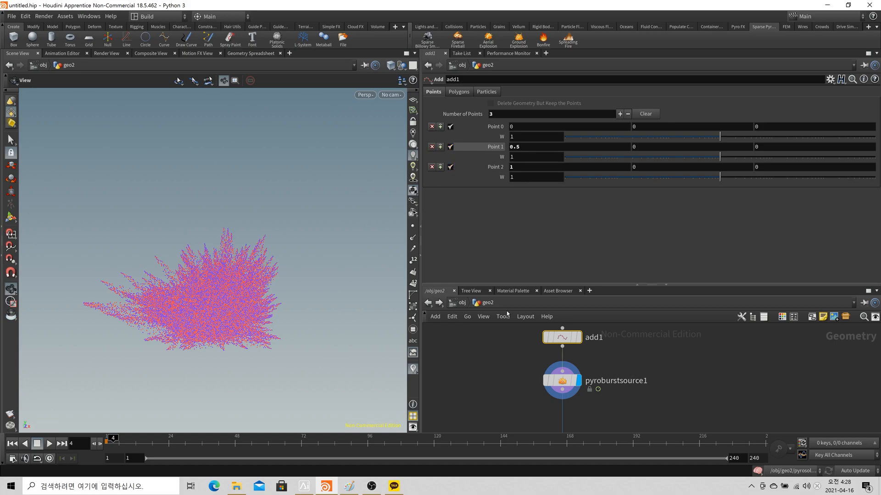
Switch the Spread Angle of pyroburstsource1 back to Set Uniform
click(561, 381)
scroll(467, 251, down, 3)
scroll(467, 251, down, 2)
scroll(470, 242, up, 2)
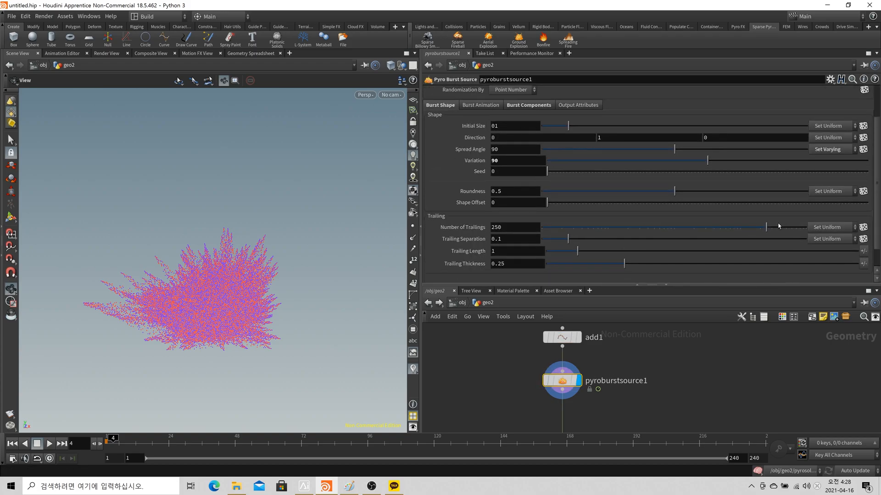
scroll(504, 256, down, 2)
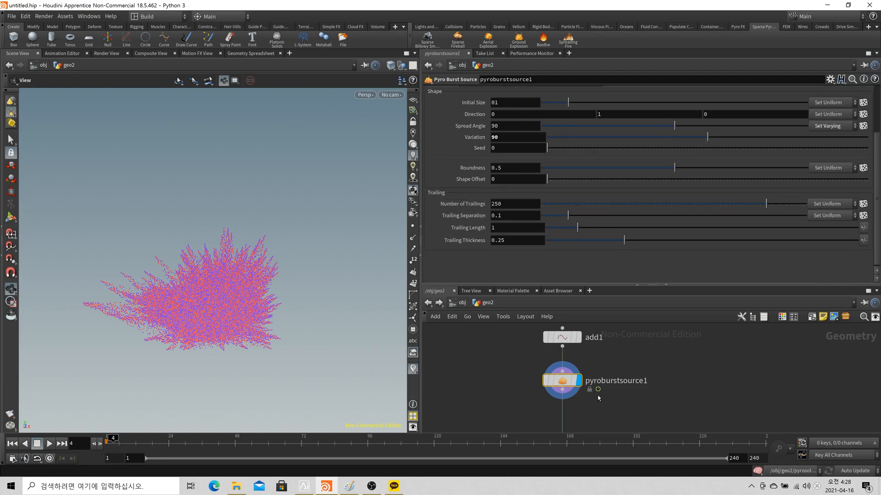
scroll(472, 193, up, 5)
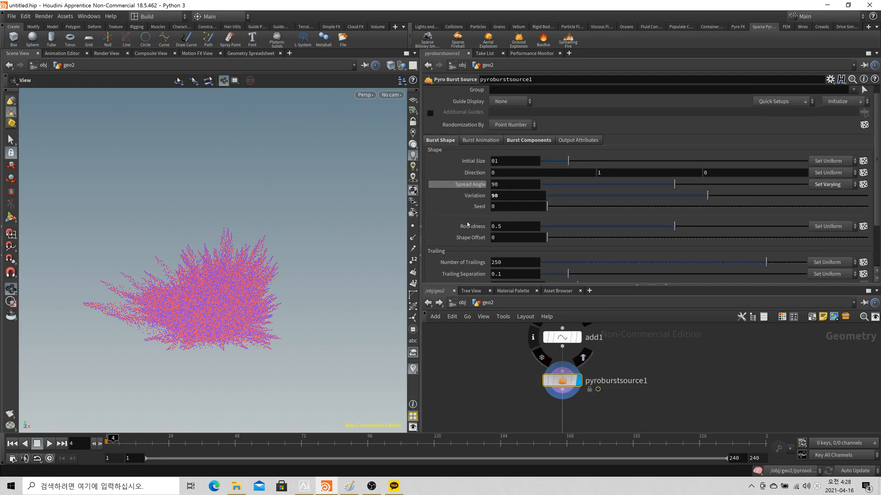
scroll(463, 227, down, 2)
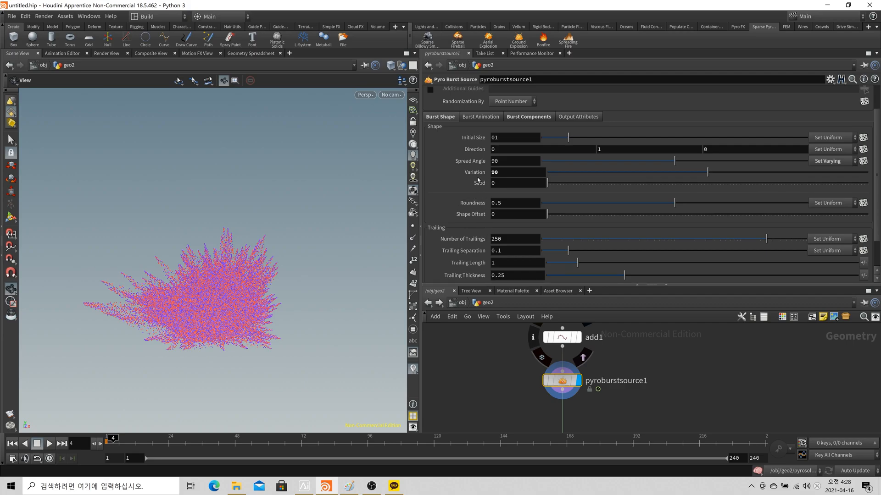
click(831, 161)
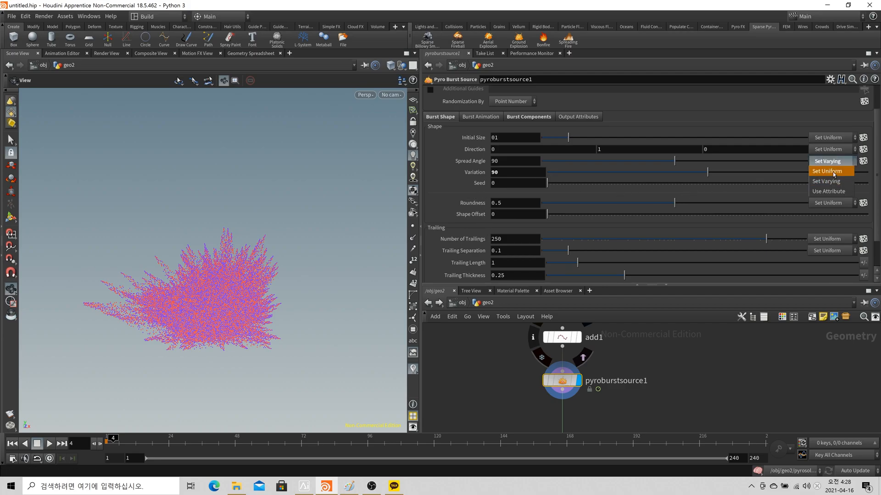
click(833, 172)
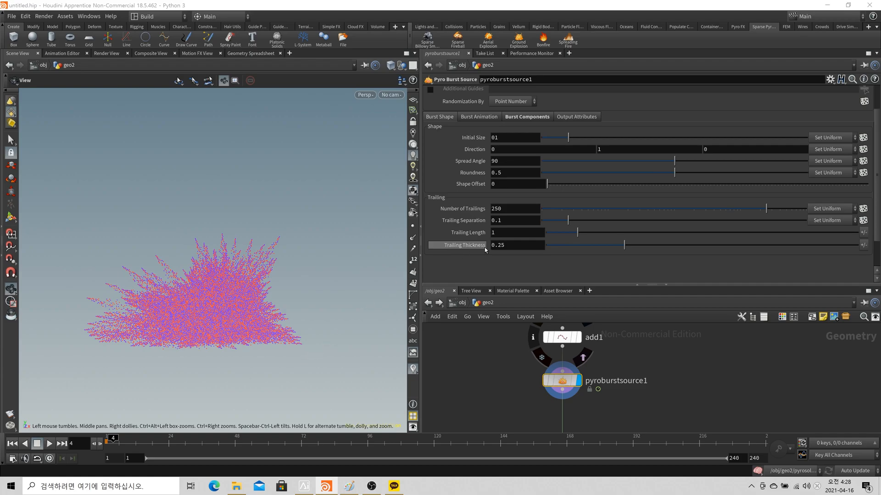
Review the Trailing Thickness description and the burst animation and output attribute settings of pyroburstsource1
mouse_move(485, 249)
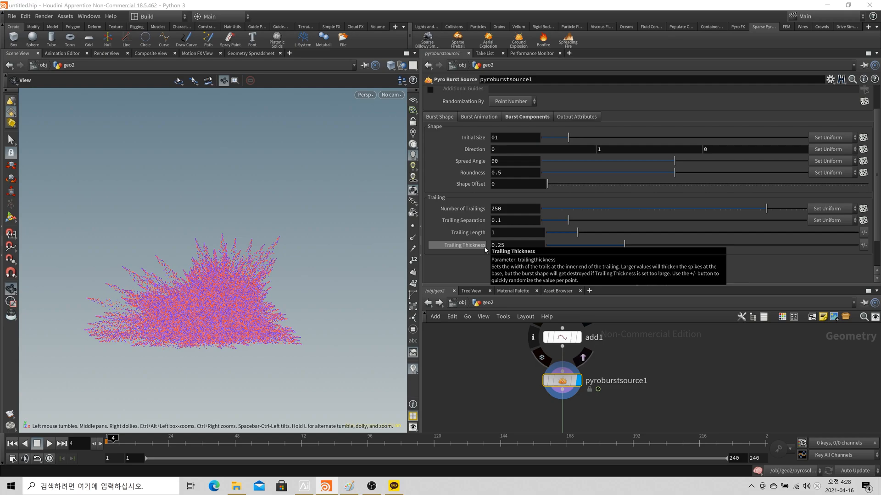
click(562, 338)
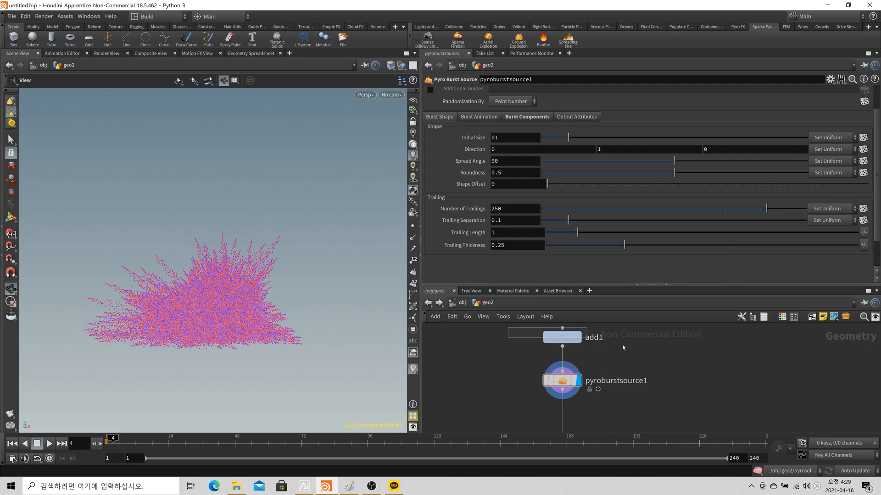
click(562, 380)
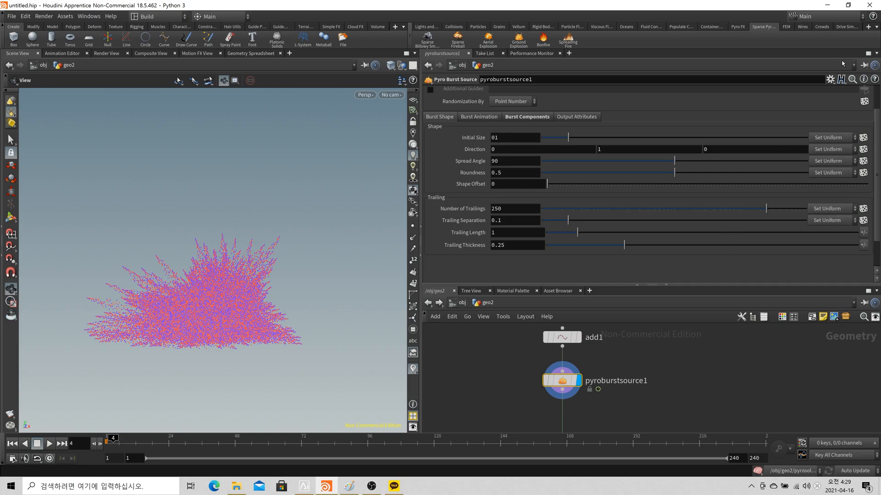
scroll(547, 200, down, 5)
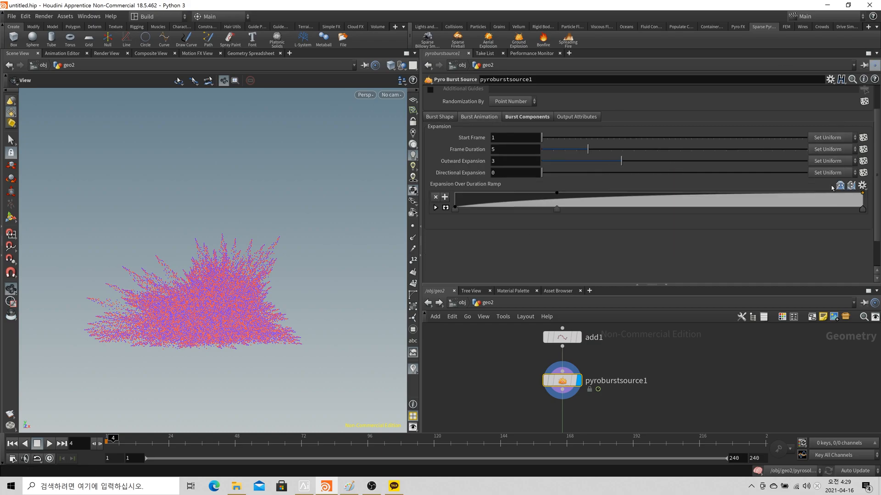
scroll(542, 121, down, 5)
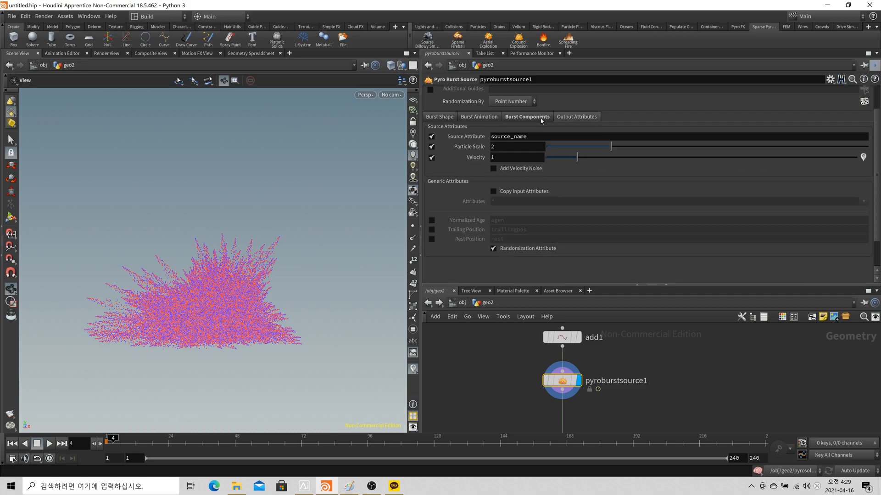
scroll(451, 120, up, 5)
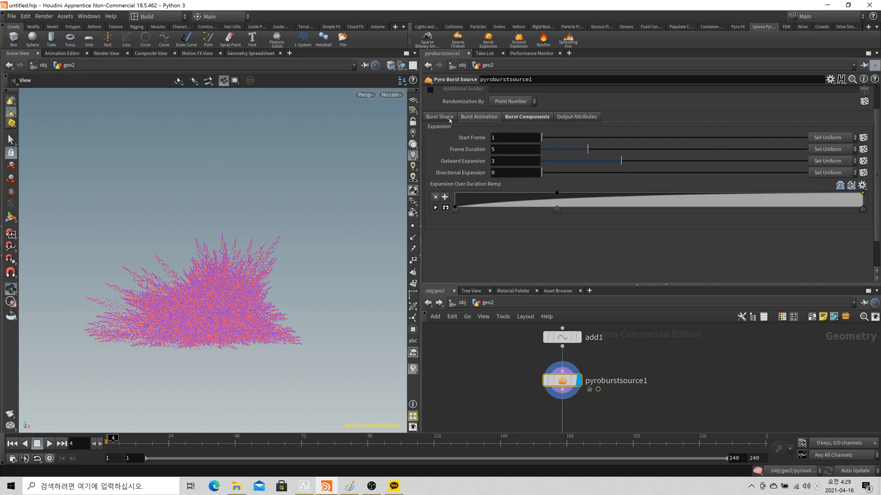
scroll(448, 119, up, 3)
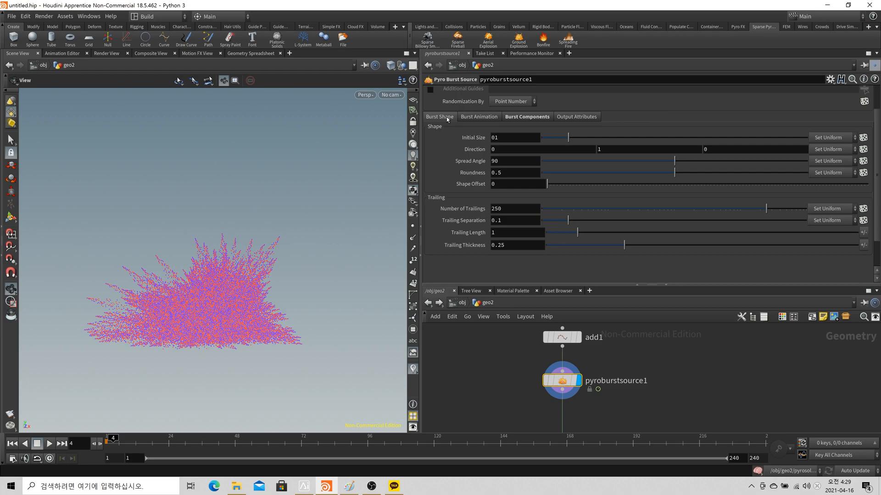
Display add1 to check its source points, show the burst animation settings, and display pyroburstsource1 again
click(579, 337)
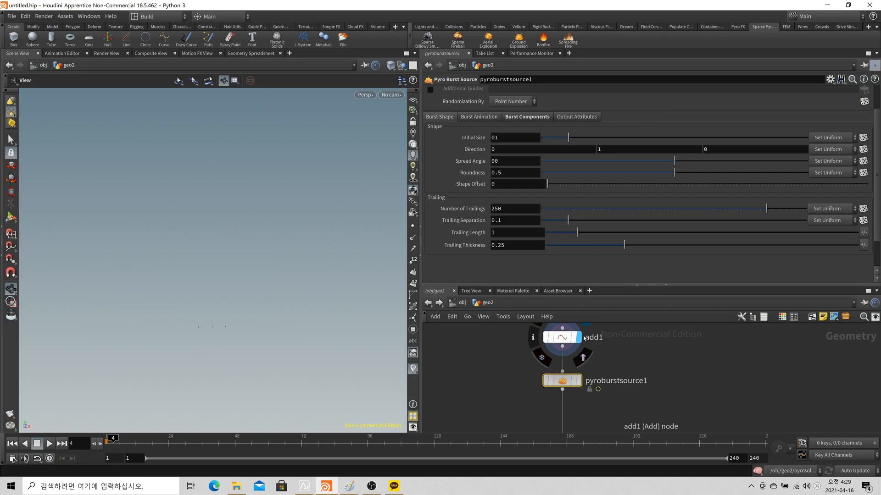
click(477, 118)
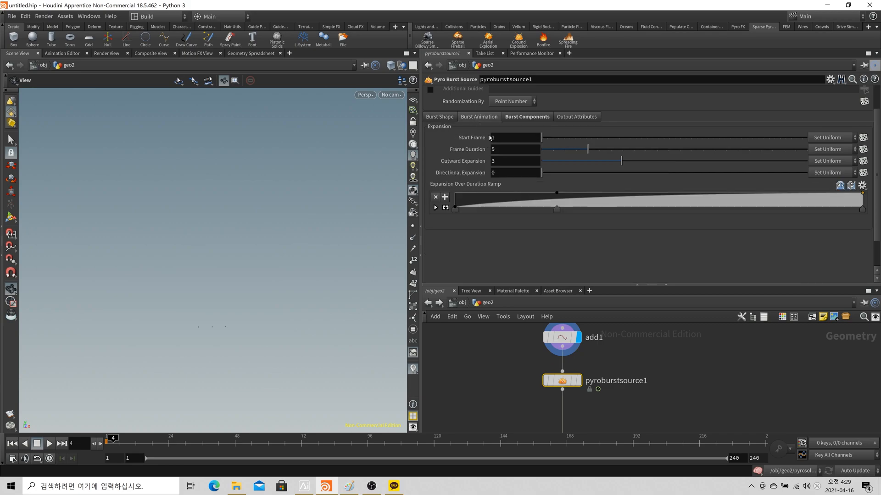
scroll(227, 327, up, 3)
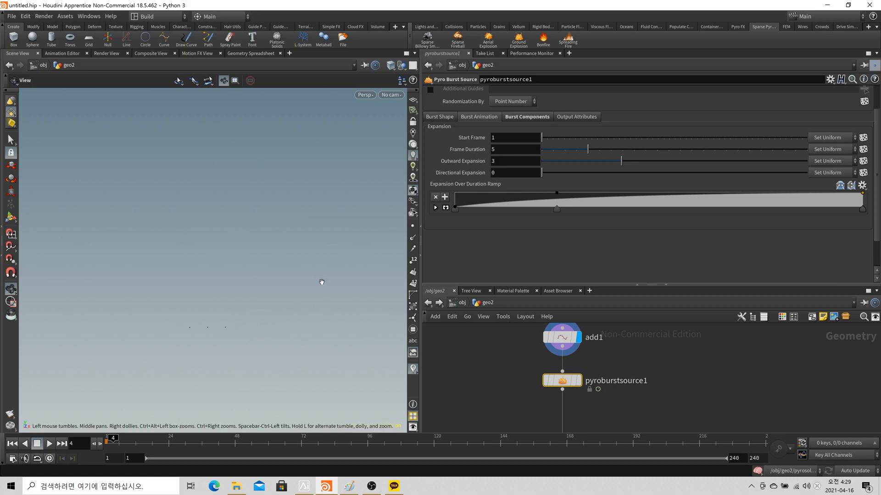
mouse_move(581, 393)
click(577, 381)
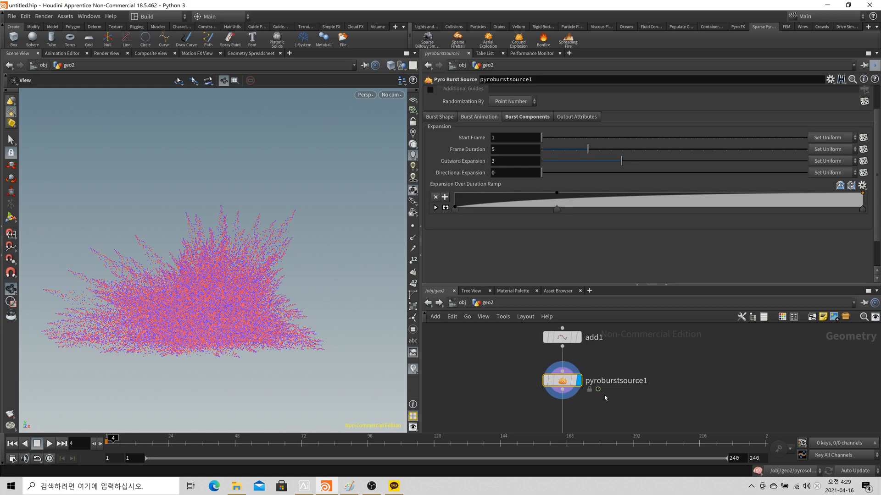
Make room between add1 and pyroburstsource1 and randomize the burst's Start Frame per point through an adjust_startframe attribute node
scroll(651, 366, down, 3)
scroll(599, 353, up, 1)
middle_drag(625, 399, 591, 372)
scroll(590, 372, up, 1)
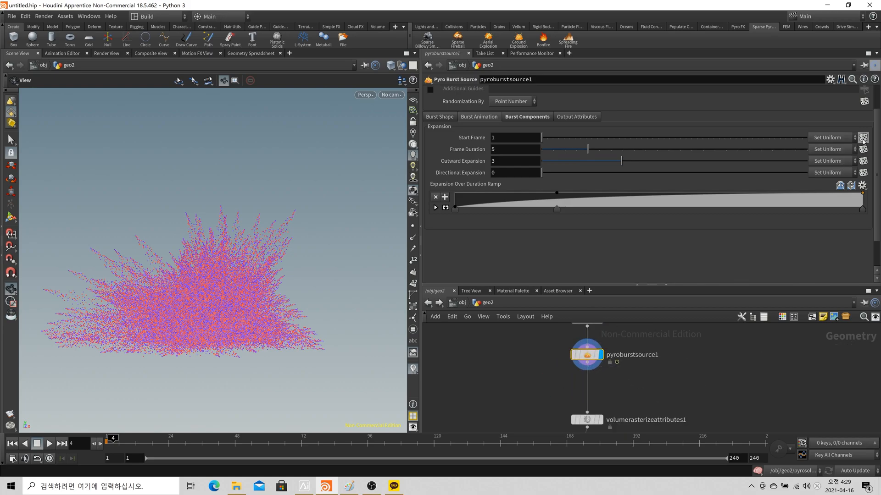
scroll(642, 404, down, 2)
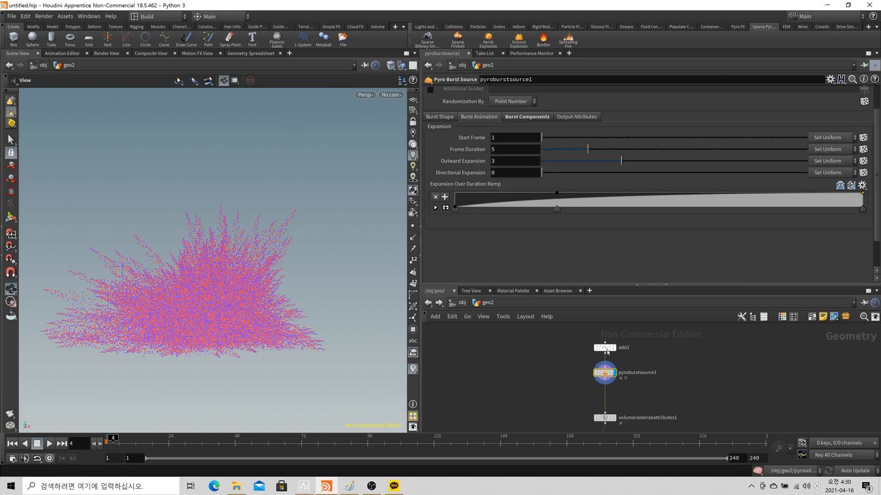
drag(605, 372, 605, 378)
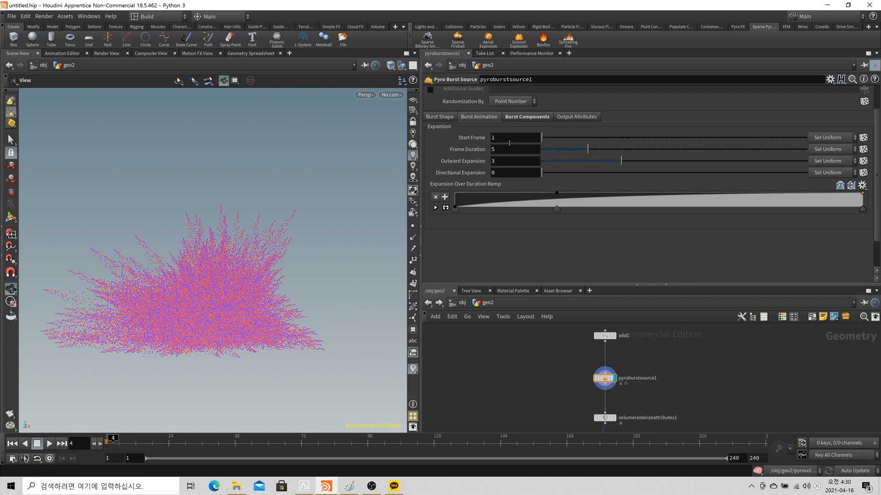
click(863, 137)
click(605, 359)
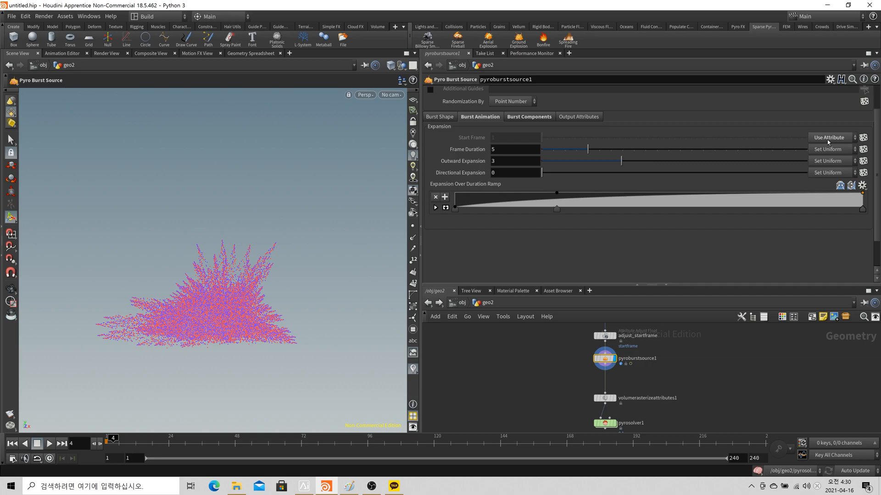
Examine the parameters and internal network of the adjust_startframe node and return to geo2
scroll(642, 385, up, 3)
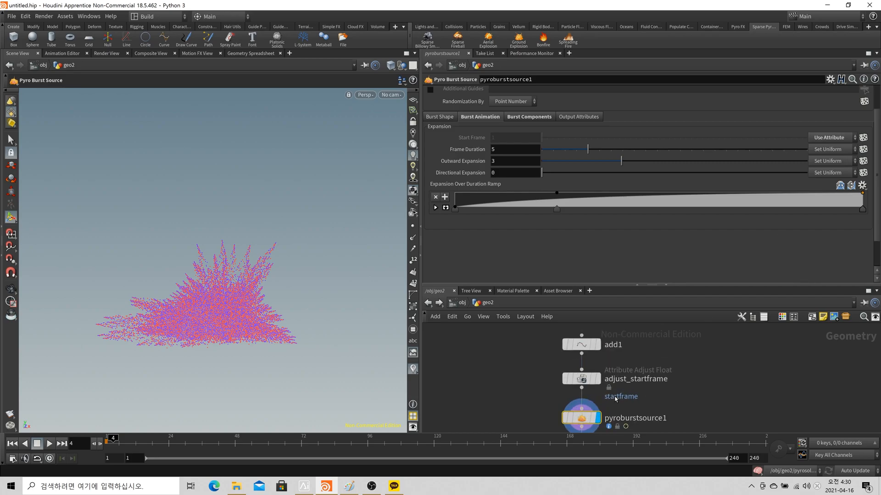
click(569, 378)
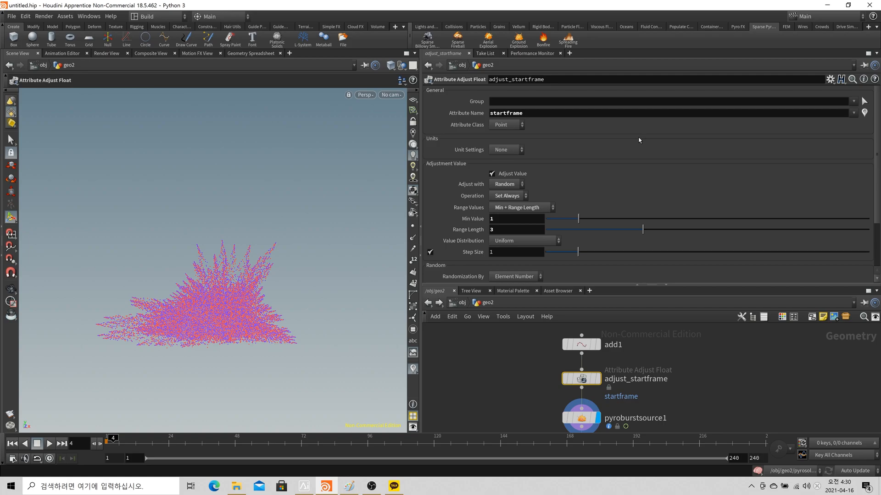
double_click(581, 378)
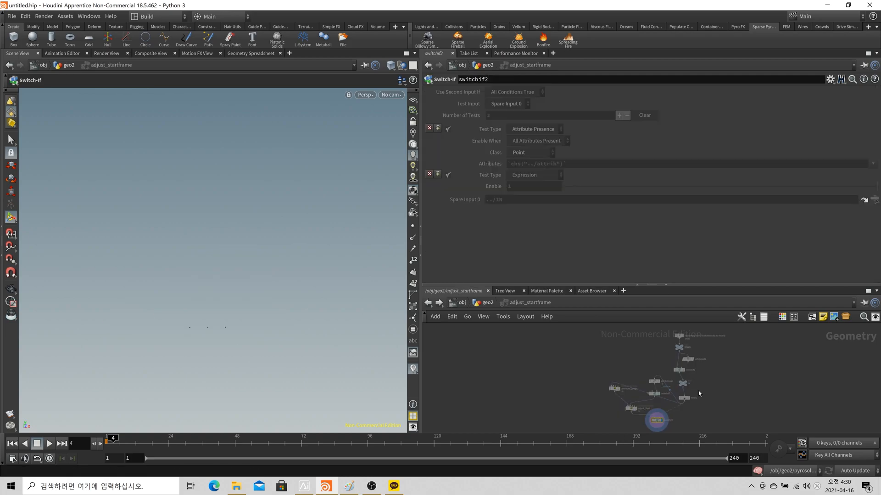
click(428, 303)
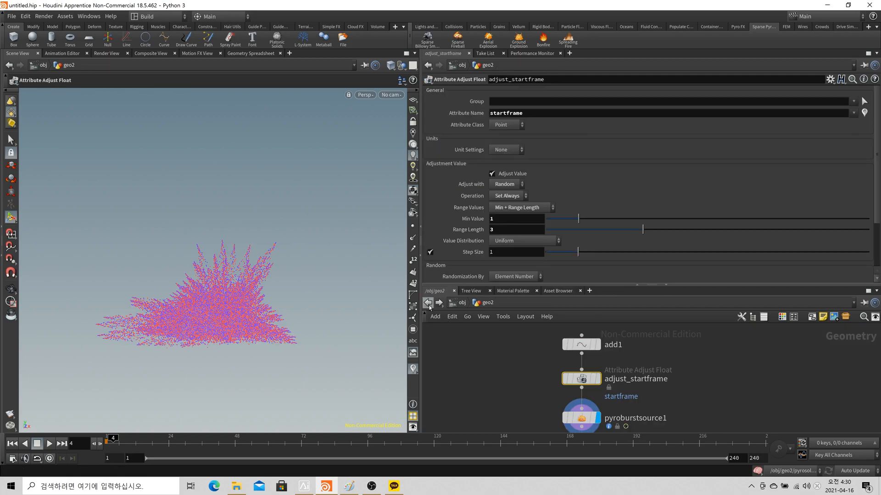
Try adjusting the startframe attribute with Noise, switch it back to Random, and check the Range Values options
click(505, 184)
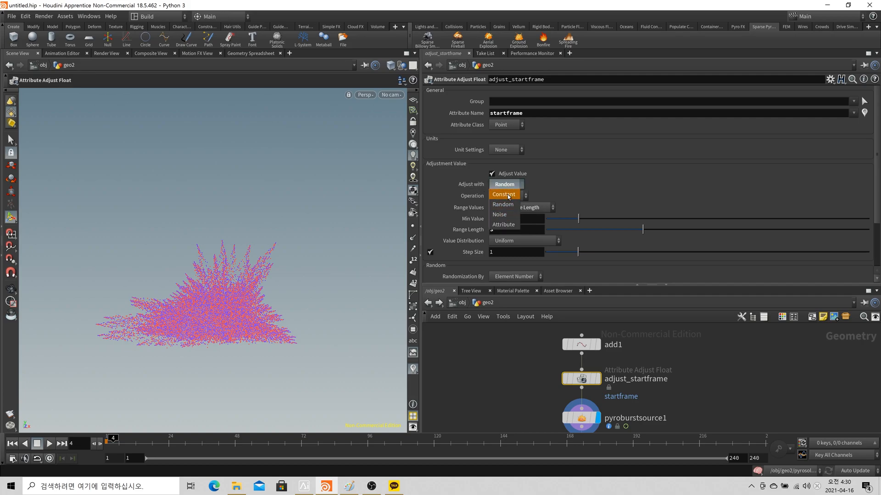
click(512, 185)
click(504, 185)
click(508, 218)
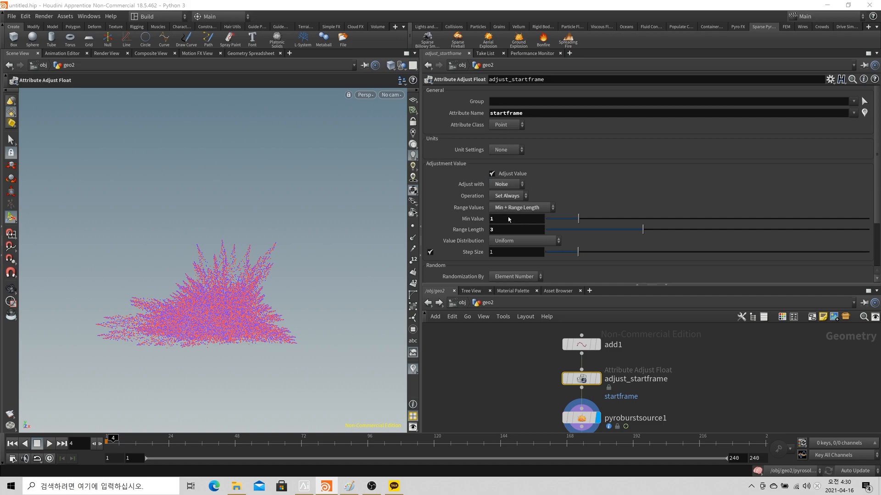
click(505, 184)
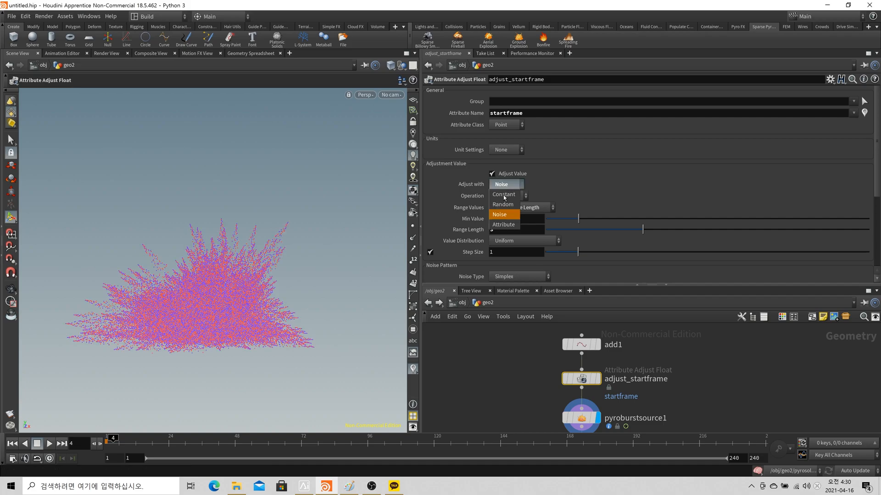
click(505, 208)
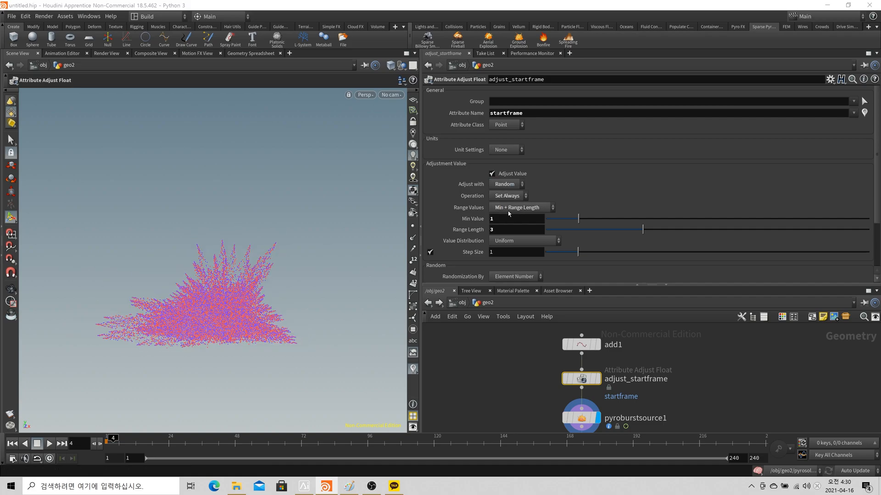
click(509, 210)
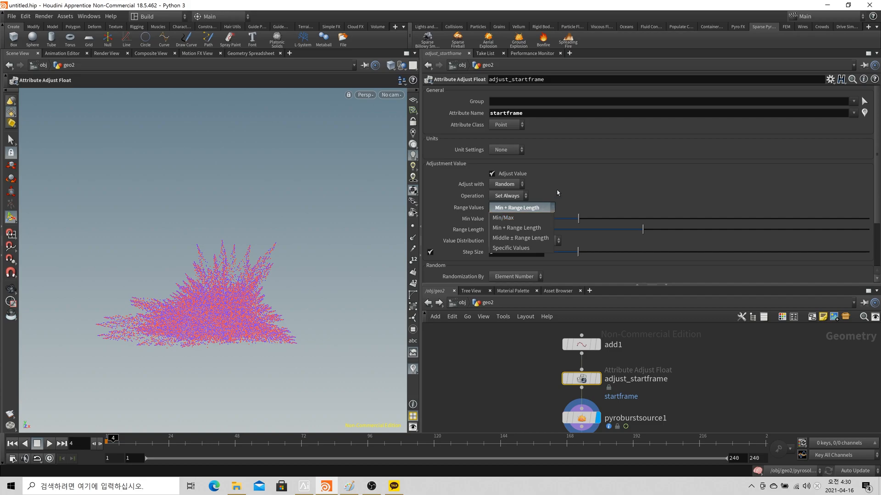
click(528, 209)
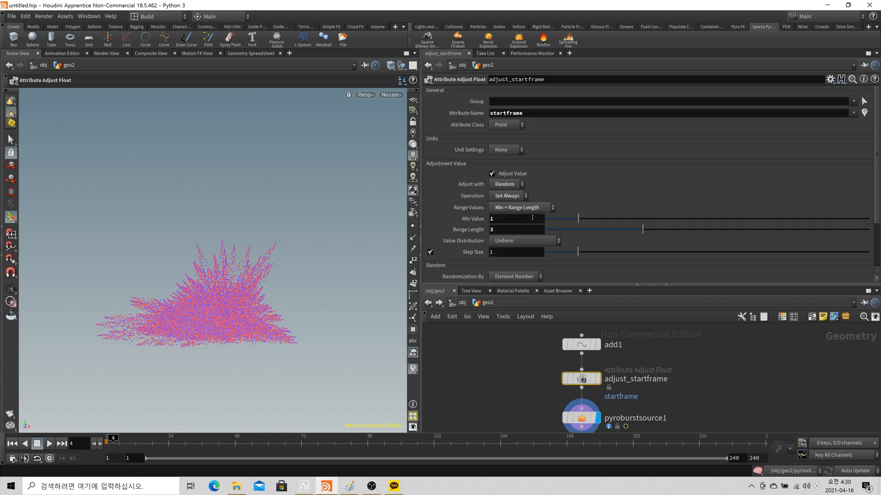
Switch the startframe Range Values to Min/Max and set the Max Value to 10
click(533, 213)
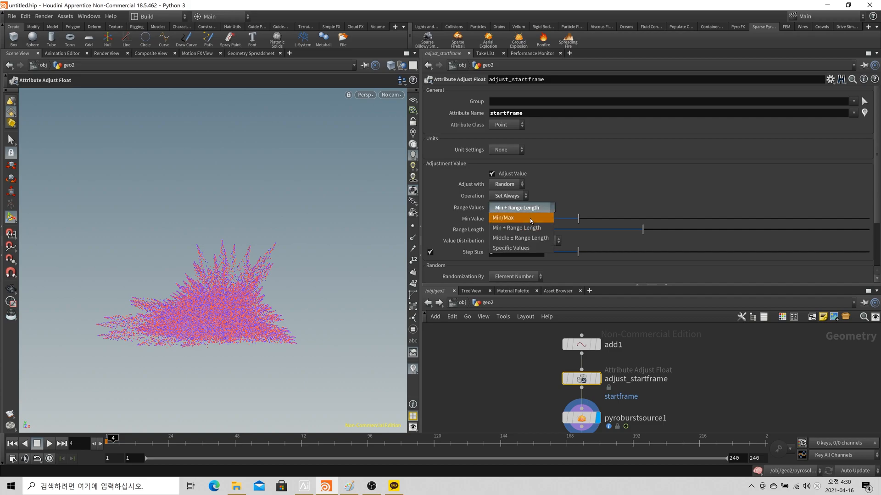
click(530, 219)
click(531, 212)
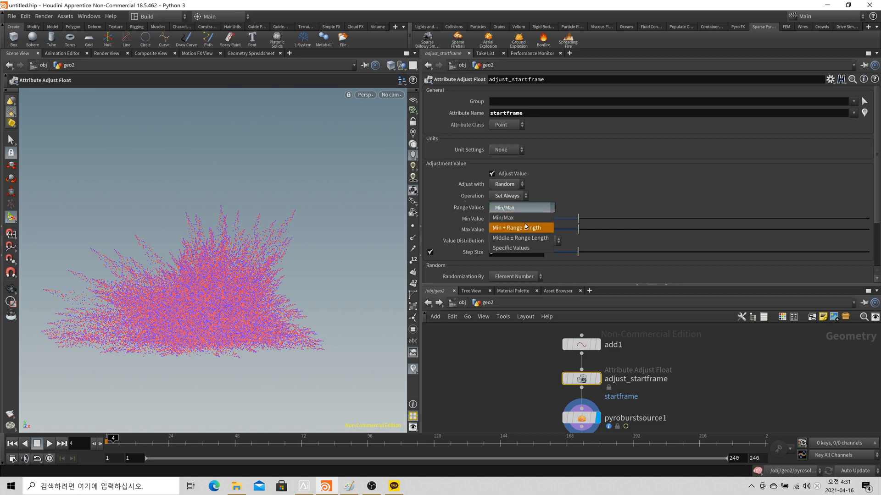
click(531, 210)
click(521, 221)
key(Tab)
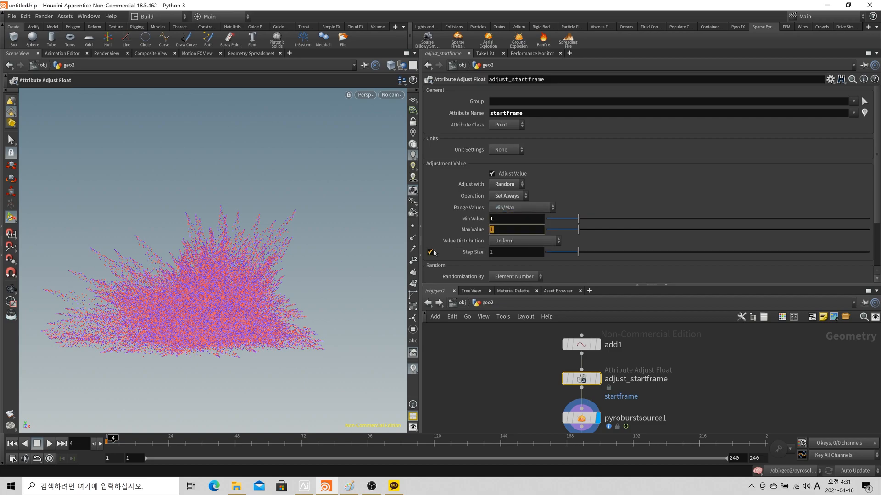
text(10)
key(Return)
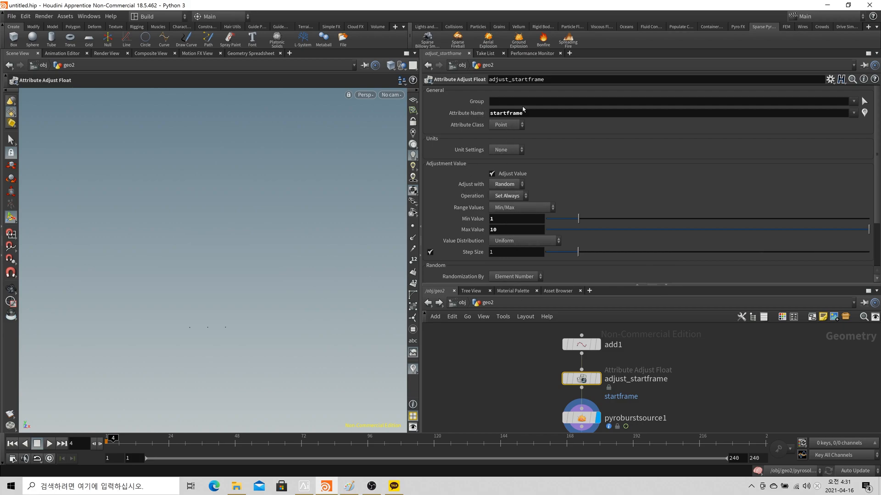
Try random Seed 25 for the startframe attribute and scrub from frame 1 to 9 to preview the burst timing
mouse_move(131, 433)
mouse_down()
mouse_move(107, 441)
mouse_move(144, 453)
mouse_move(137, 442)
mouse_move(110, 438)
mouse_move(143, 441)
mouse_move(110, 438)
mouse_up()
scroll(595, 183, down, 3)
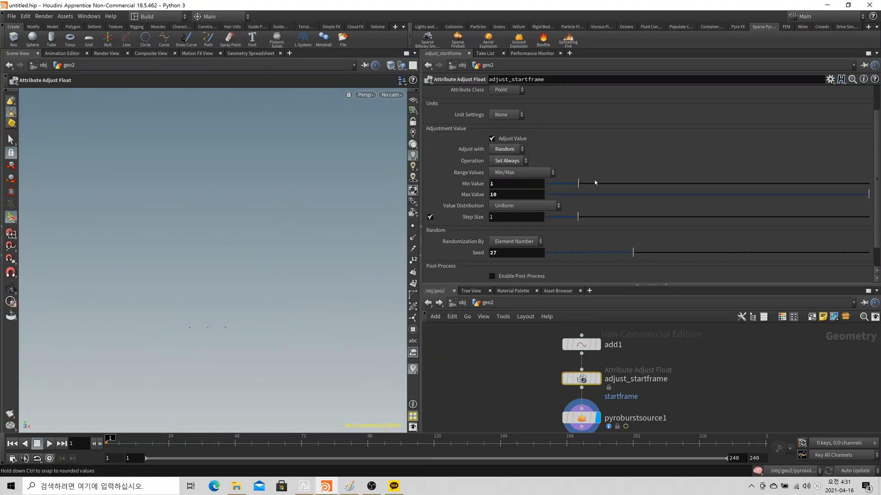
mouse_move(531, 229)
middle_down()
mouse_move(509, 227)
mouse_move(516, 231)
middle_up()
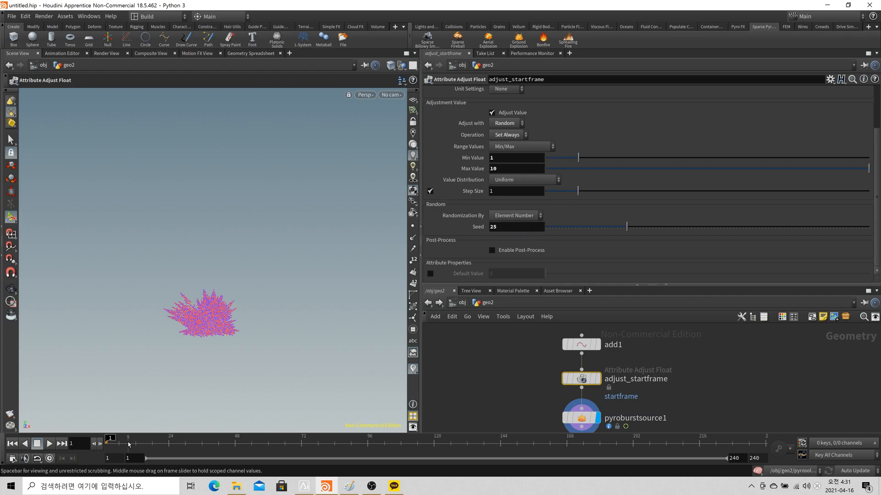
mouse_move(110, 438)
mouse_down()
mouse_move(119, 439)
mouse_move(101, 442)
mouse_move(133, 439)
mouse_move(99, 437)
mouse_move(127, 439)
mouse_up()
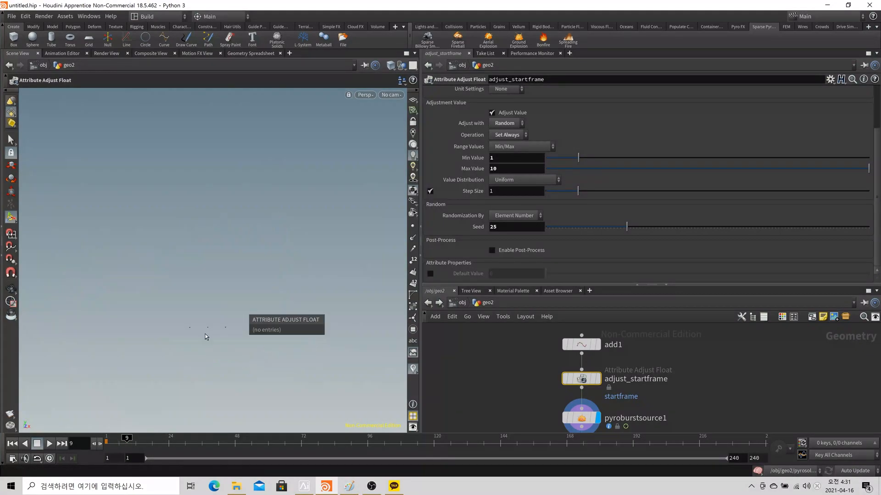
Set the startframe random Seed to 33 while checking the point values in the Geometry Spreadsheet, and return the scene view to frame 1
click(250, 54)
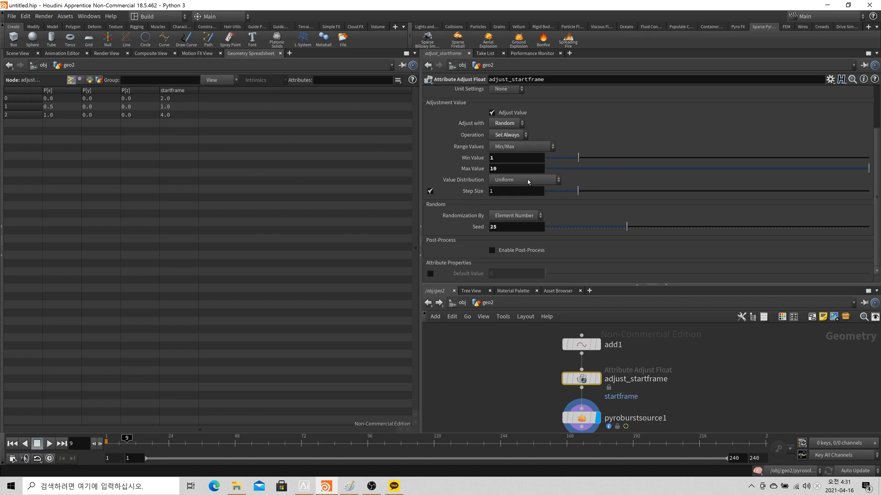
middle_drag(508, 227, 554, 239)
click(18, 53)
drag(127, 441, 107, 446)
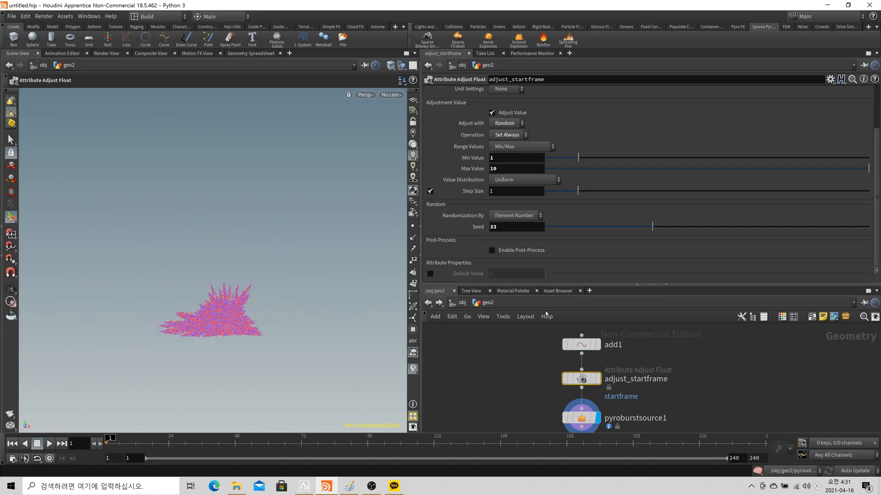
Compare the Burst Shape and Burst Animation settings of pyroburstsource1
scroll(611, 376, down, 2)
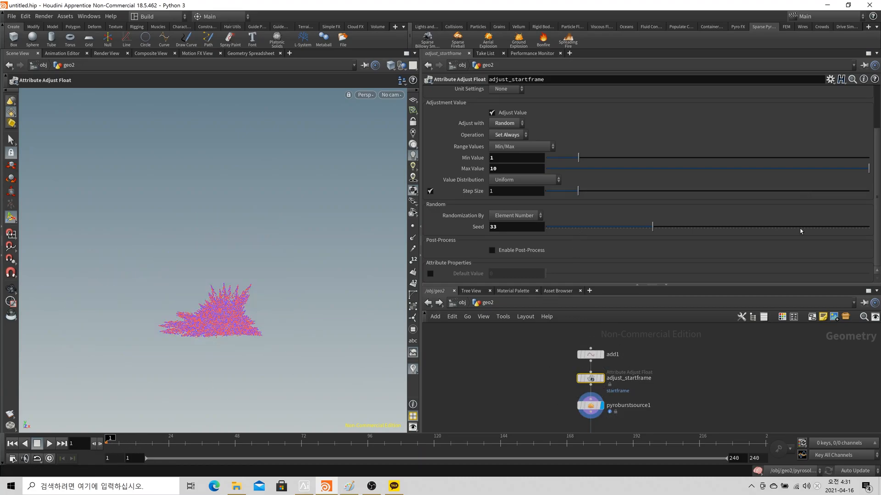
click(606, 406)
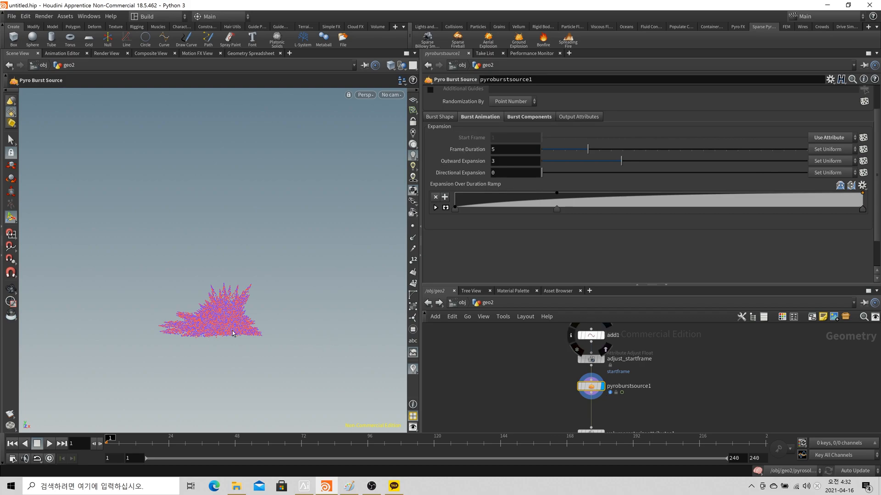
click(449, 118)
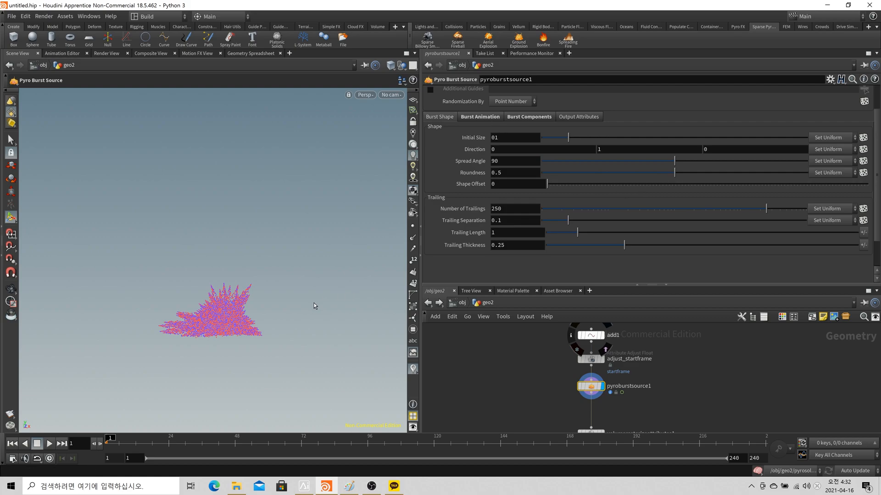
click(480, 117)
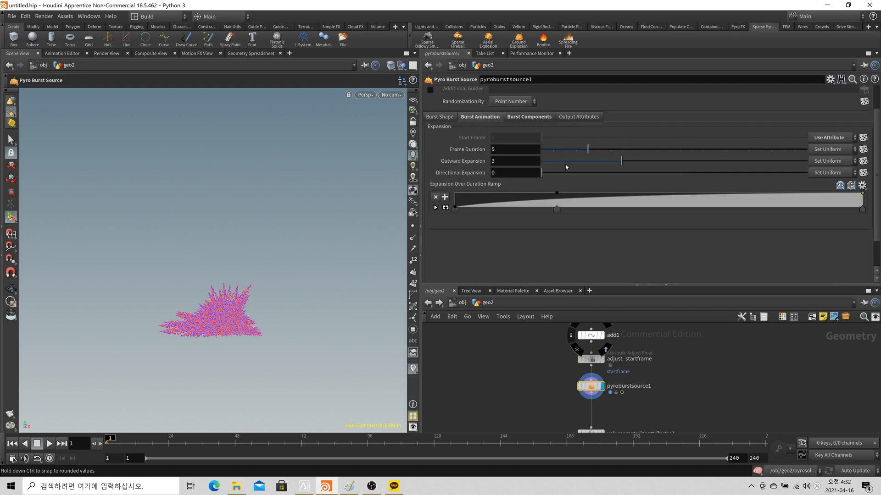
click(439, 117)
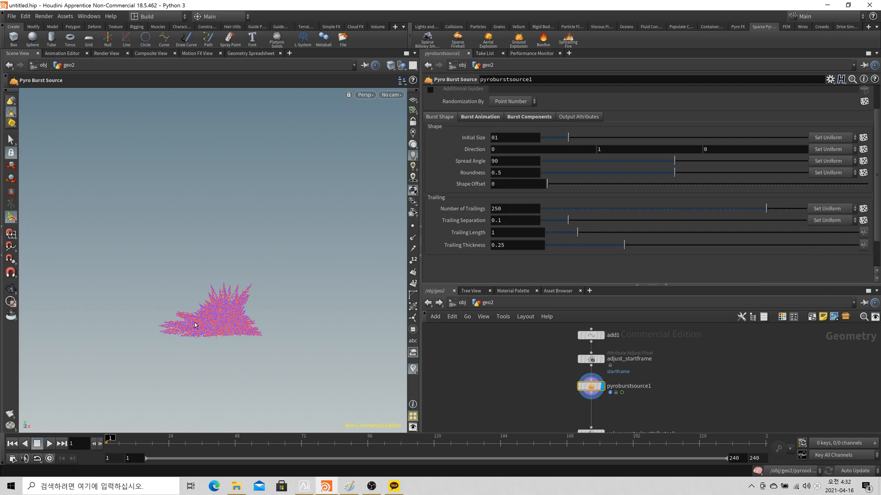
Display volumerasterizeattributes1 and inspect its parameters and node information for the rasterized fields
middle_drag(640, 403, 620, 367)
scroll(603, 378, up, 1)
click(595, 380)
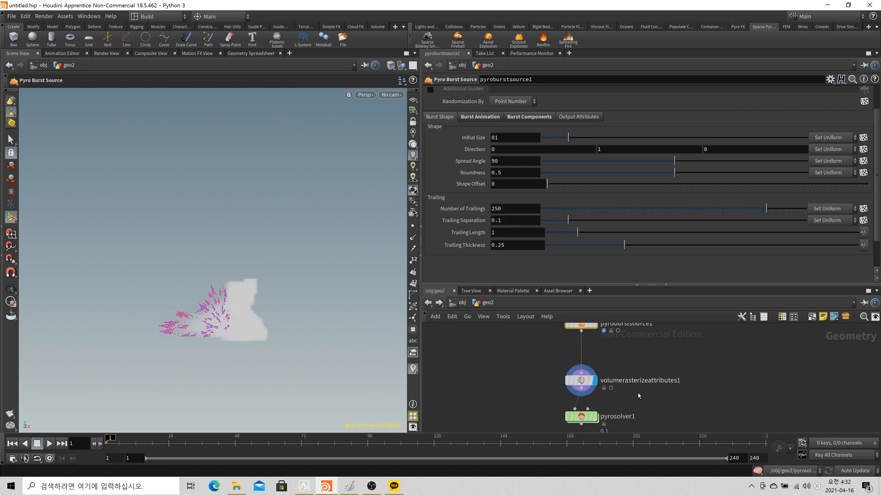
click(581, 380)
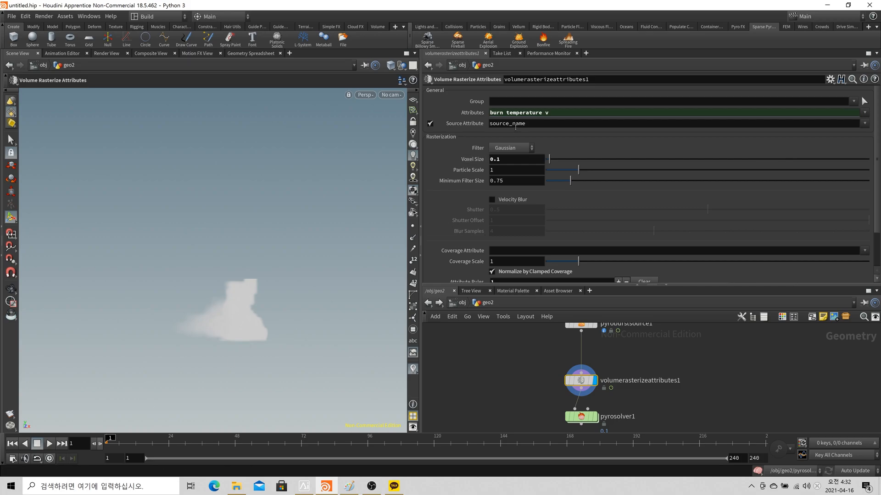
middle_click(582, 380)
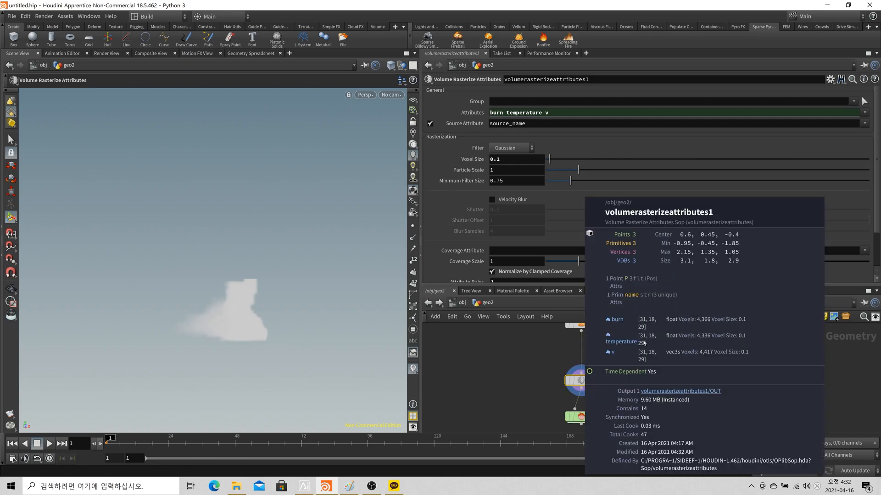
Display pyrosolver1, play the explosion simulation while reframing the whole smoke plume, and rewind to frame 1
click(593, 428)
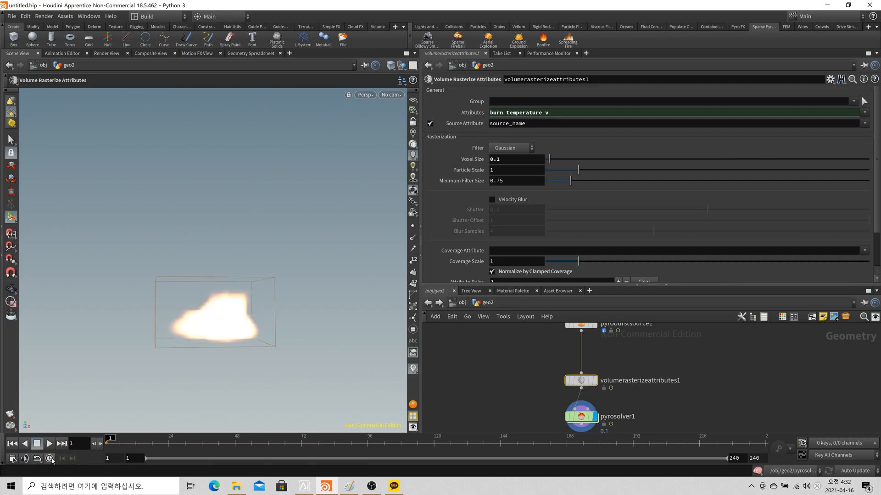
click(49, 444)
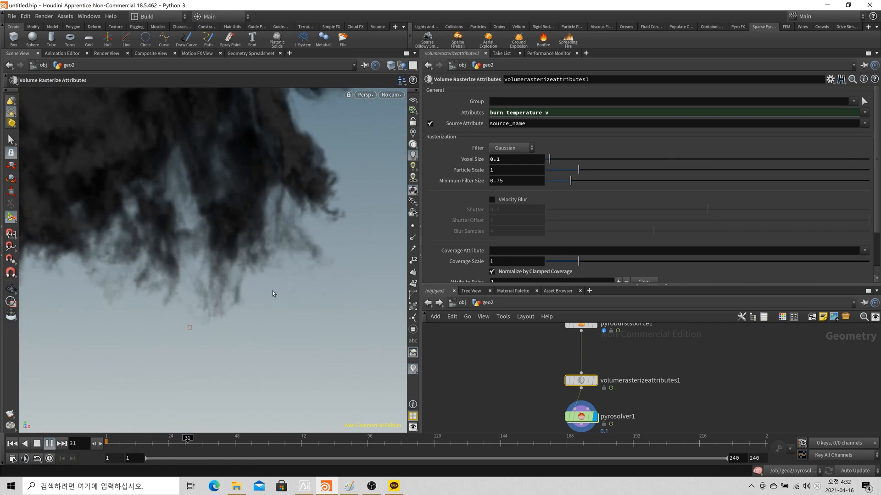
click(49, 443)
alt+right_drag(248, 285, 265, 269)
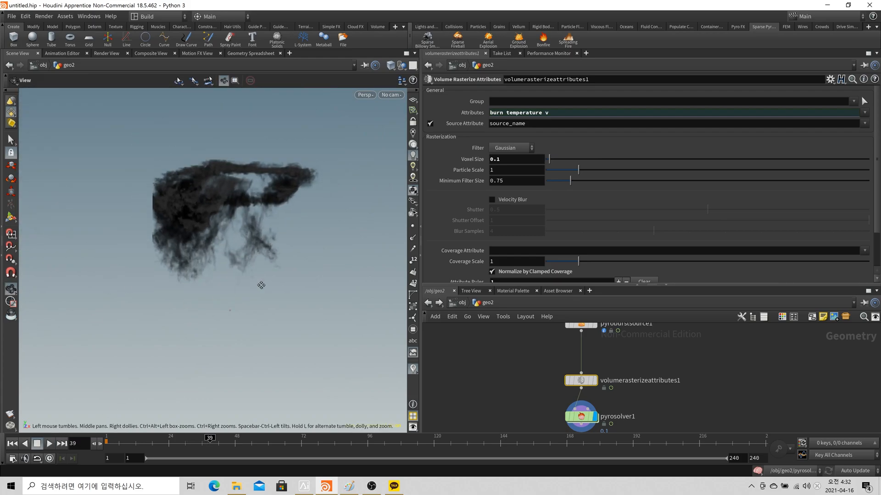
alt+middle_drag(264, 269, 240, 289)
key(Return)
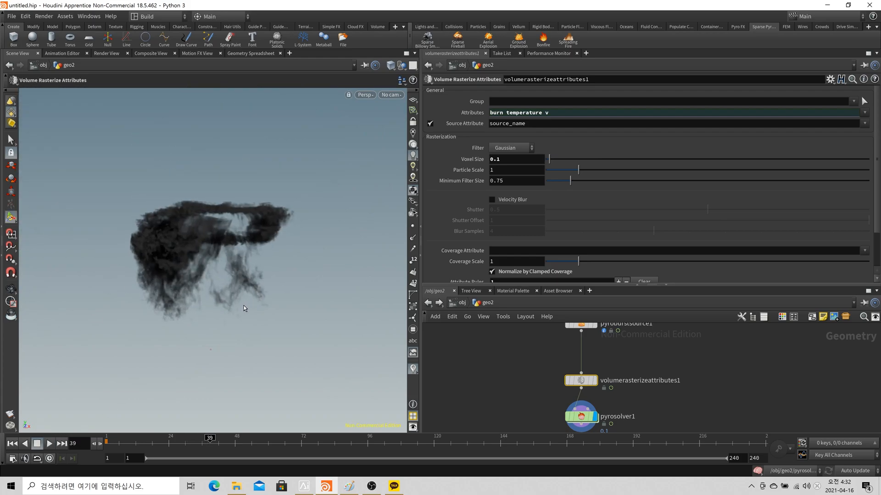
alt+drag(222, 299, 219, 294)
drag(136, 448, 107, 448)
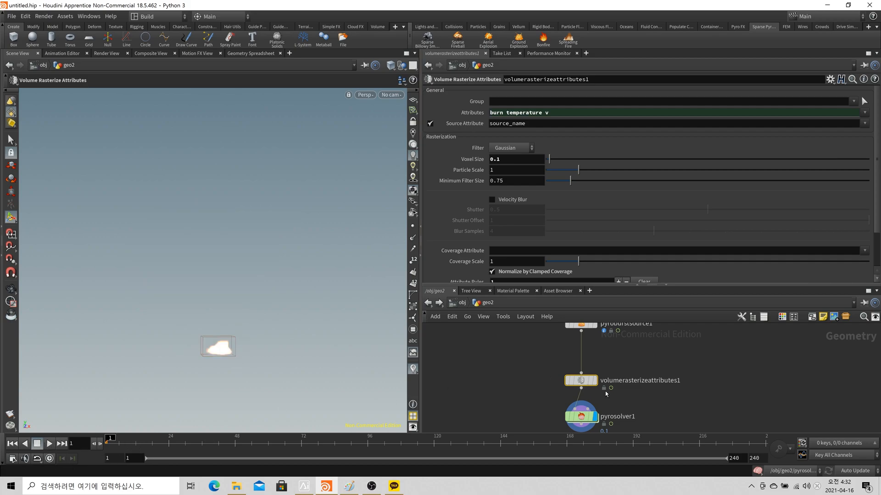
Move volumerasterizeattributes1 slightly farther above pyrosolver1, select the solver, and step the simulation to frame 8
drag(581, 380, 581, 369)
click(579, 416)
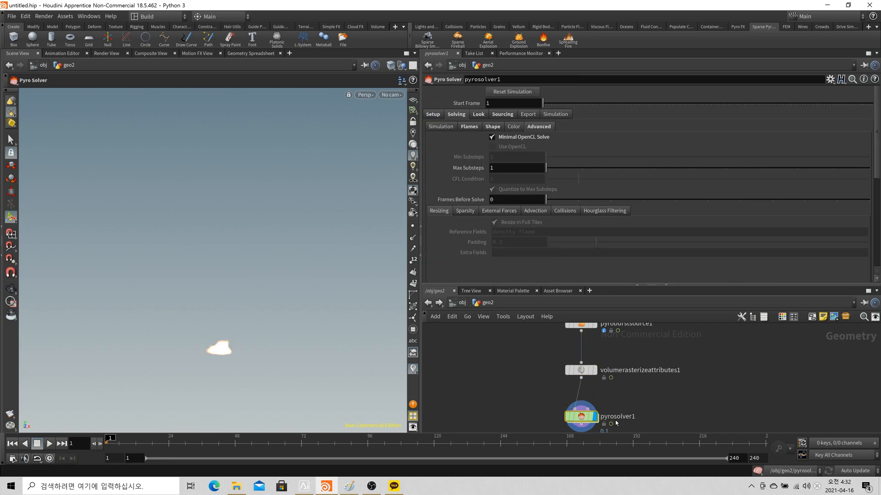
click(99, 445)
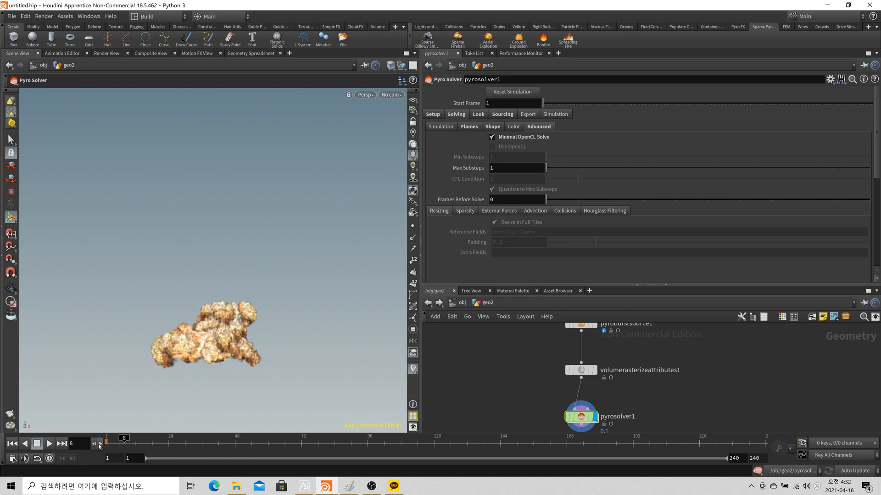
Display the pyroburstsource1 points, scrub from frame 8 to 13 to check the bursts, and return to frame 1
click(594, 370)
middle_drag(620, 341, 598, 402)
click(574, 385)
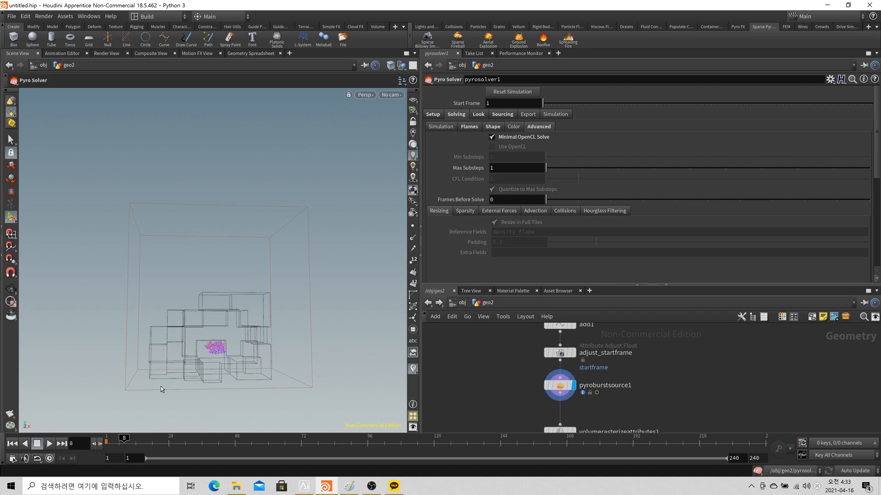
drag(119, 445, 140, 446)
click(637, 377)
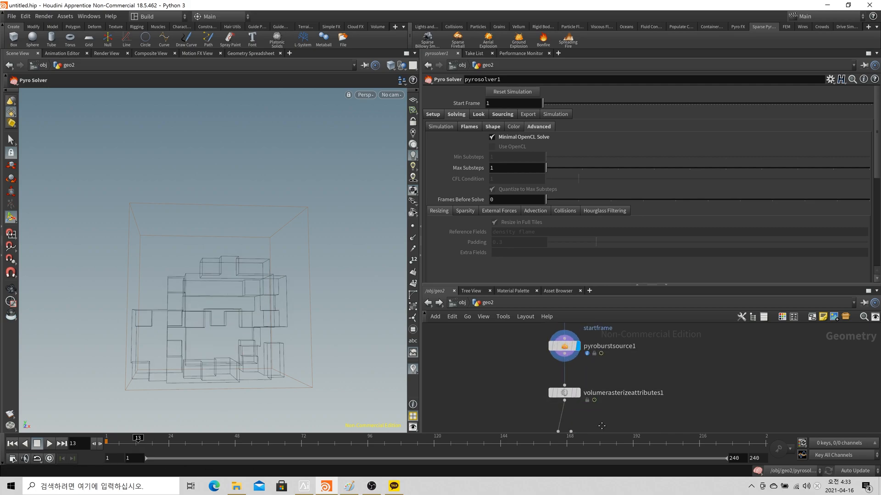
key(ctrl+Up)
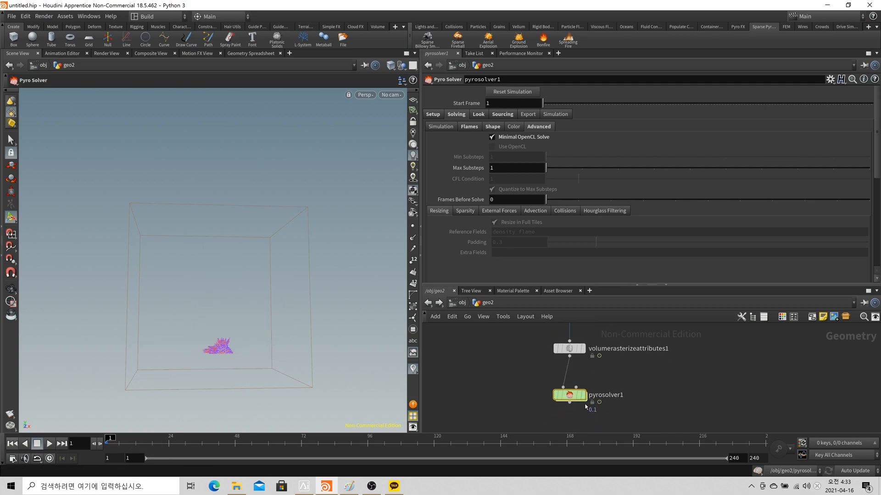
Display pyrosolver1 and replay the repeating explosion simulation from the first frame
click(49, 444)
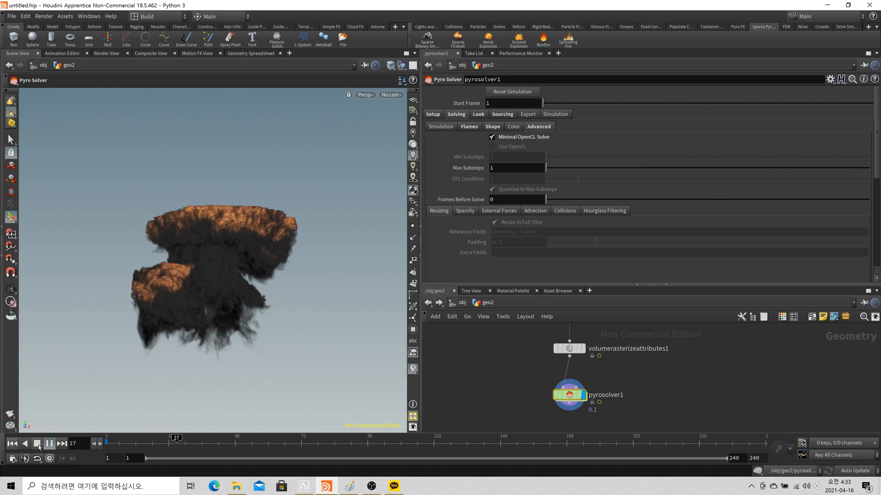
click(50, 444)
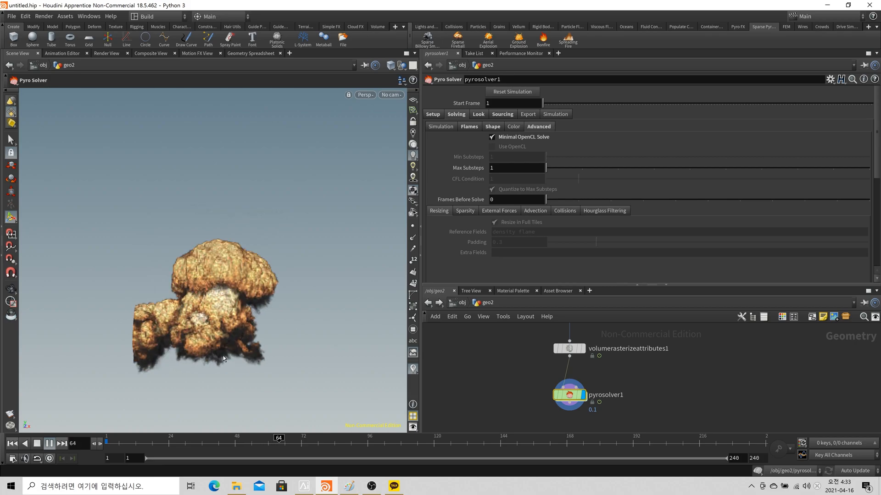
click(11, 443)
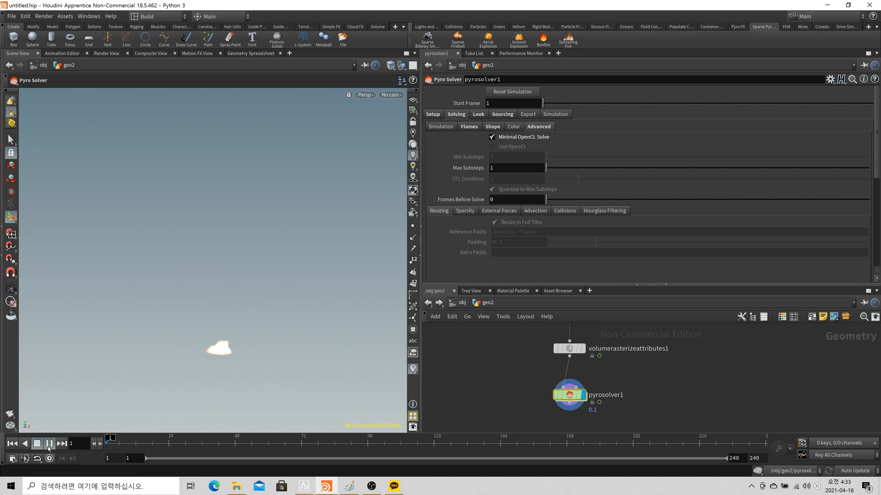
click(48, 445)
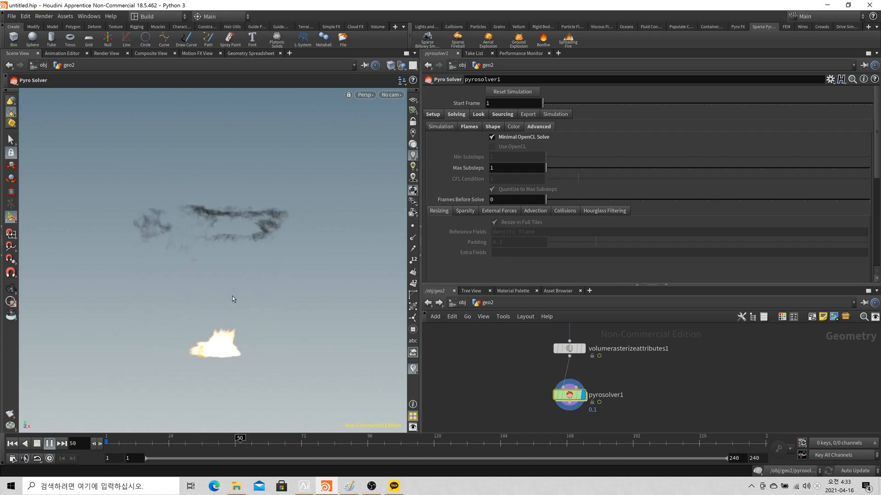
click(49, 443)
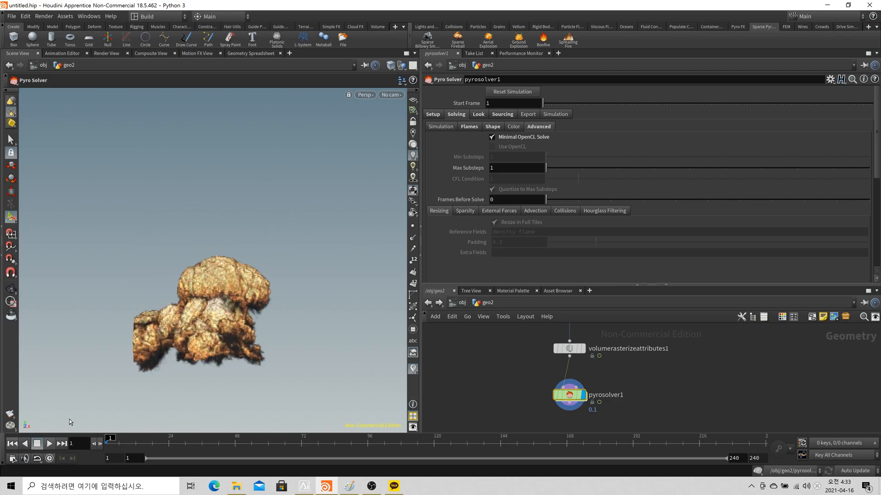
Compare pyrosolver1's Sourcing settings with Minimal OpenCL Solve on and off, and leave the option enabled
click(503, 115)
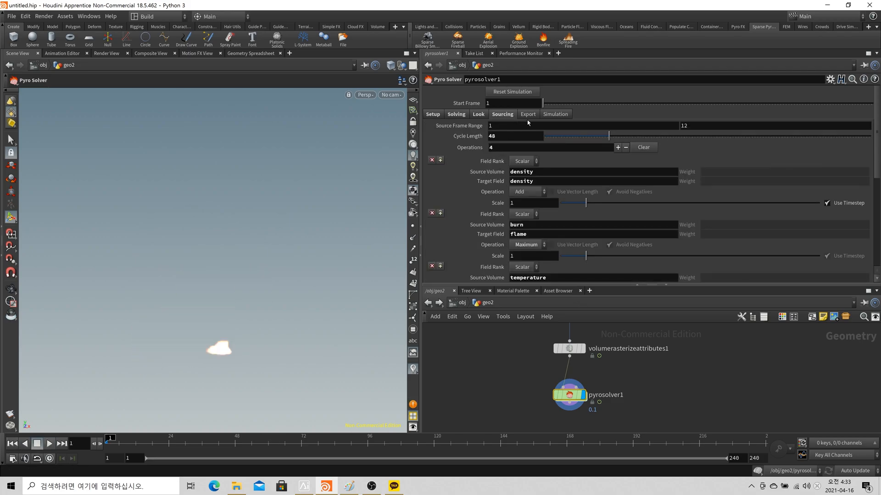
click(457, 115)
click(503, 115)
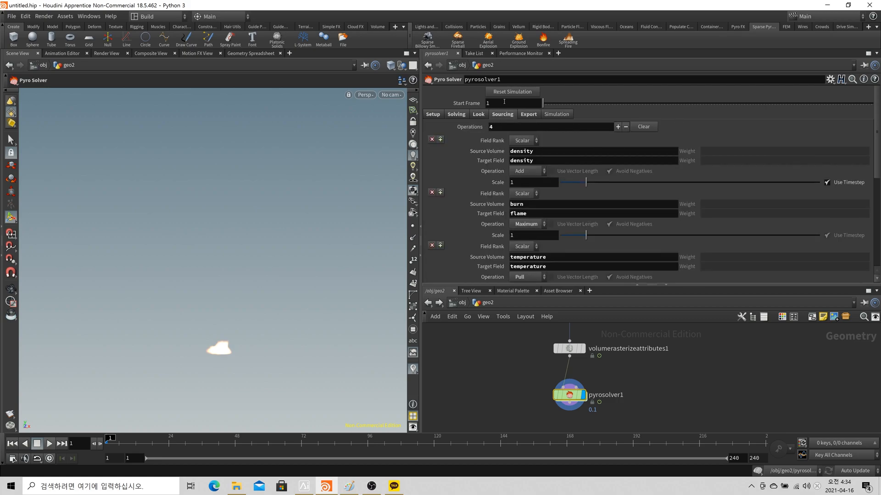
click(461, 115)
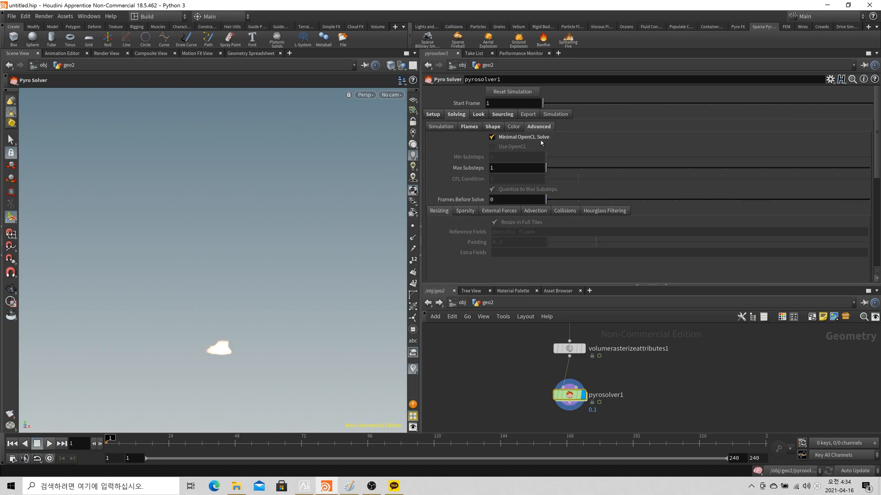
Review pyrosolver1's source frame range and cycle length in its Sourcing settings, play the simulation, and return to frame 1
click(511, 116)
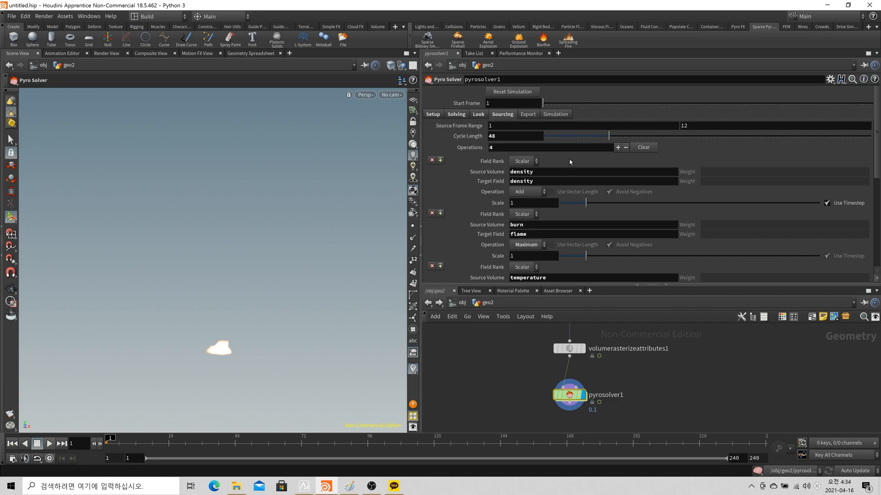
click(718, 130)
click(501, 137)
click(49, 443)
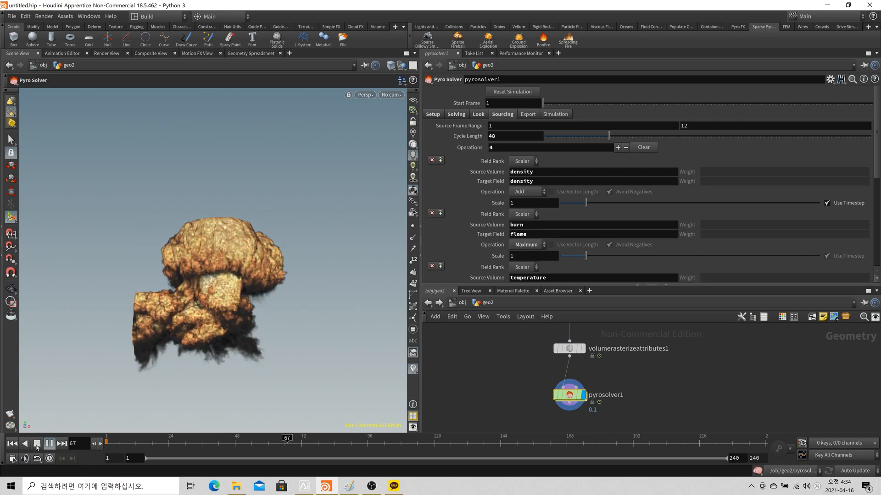
click(13, 444)
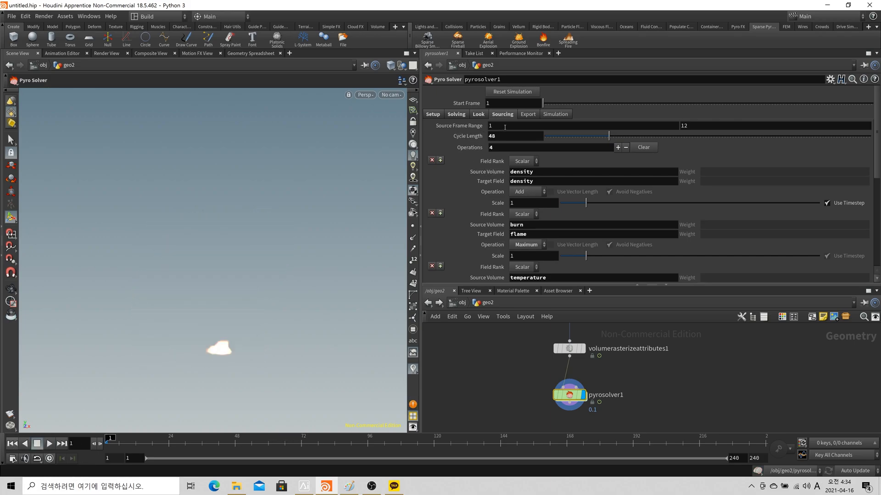
Display and select pyroburstsource1 to scrub through its burst points over the first frames
click(697, 126)
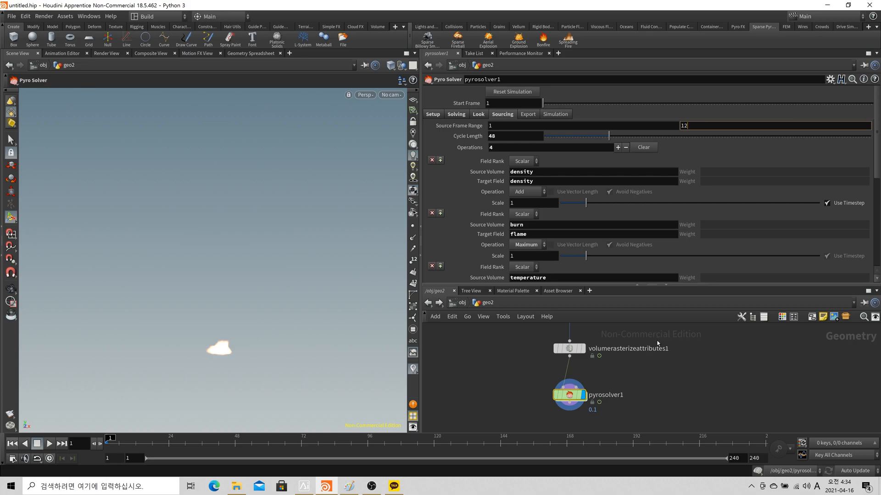
scroll(650, 358, down, 3)
middle_drag(651, 357, 609, 422)
scroll(584, 381, up, 3)
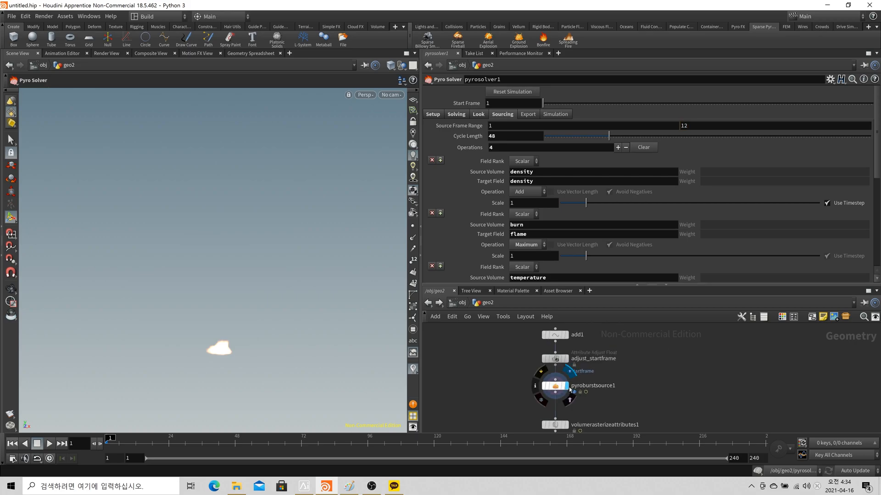
click(568, 386)
click(555, 386)
mouse_move(113, 449)
mouse_down()
mouse_move(136, 449)
mouse_move(94, 451)
mouse_move(137, 450)
mouse_move(107, 450)
mouse_up()
Display pyrosolver1, play the first frames of the explosion, and return to frame 1
middle_drag(579, 418, 578, 354)
click(566, 397)
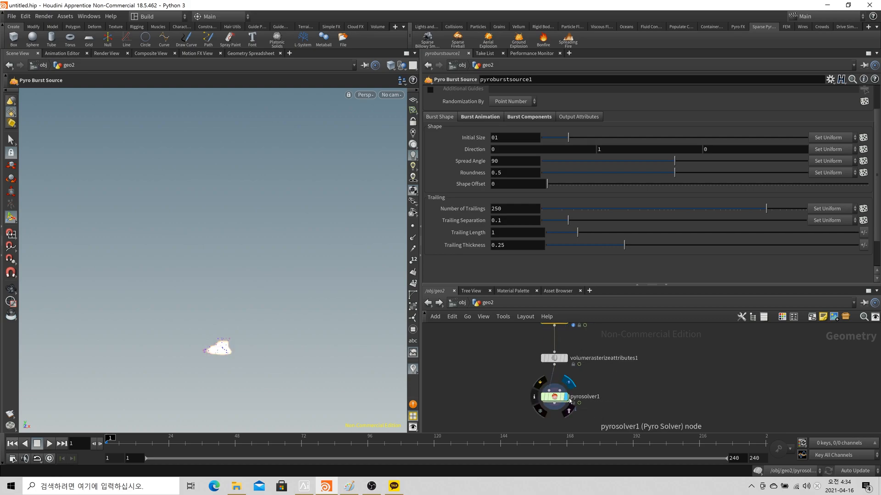
click(49, 443)
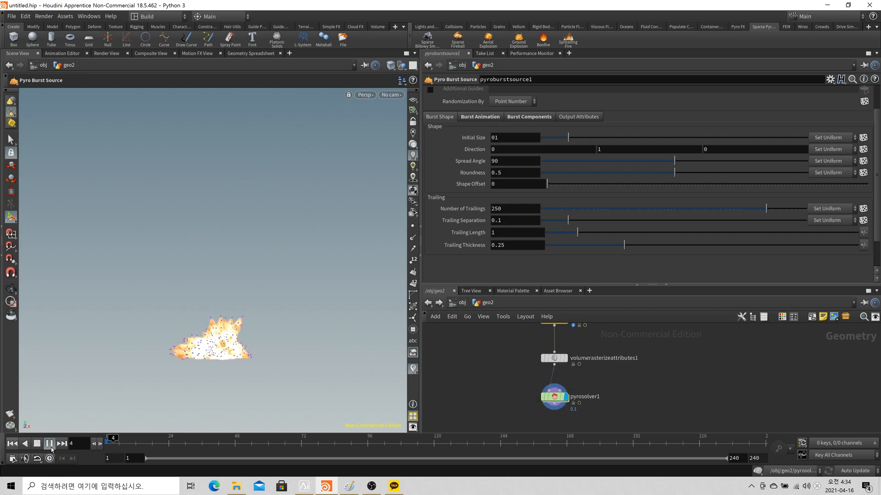
click(12, 443)
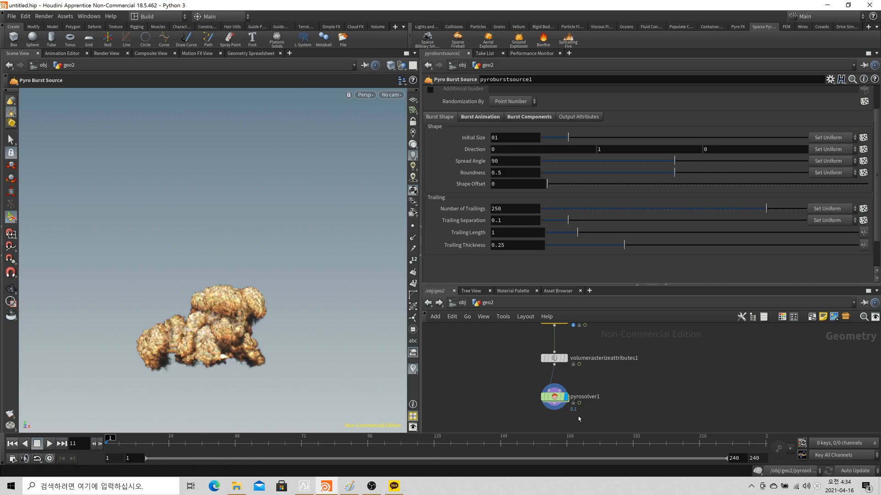
Set the end of pyrosolver1's Source Frame Range to 3, play the simulation, and return to frame 1
click(548, 396)
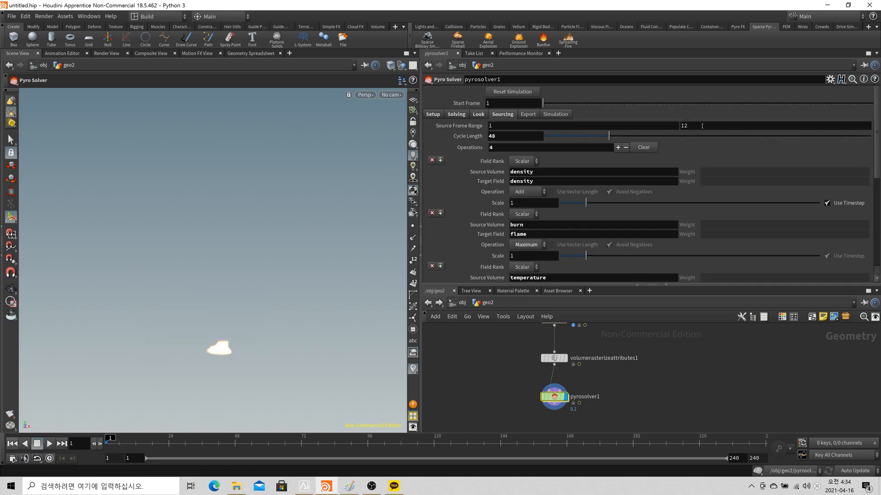
click(100, 443)
click(101, 444)
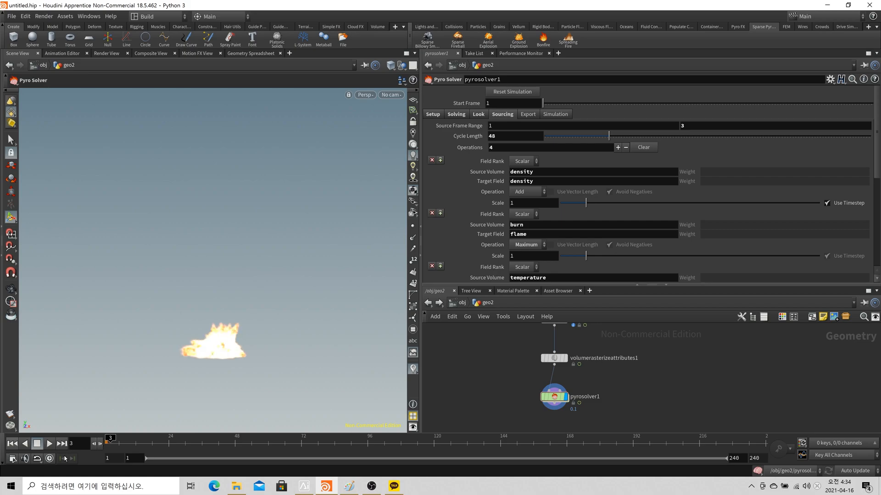
click(50, 445)
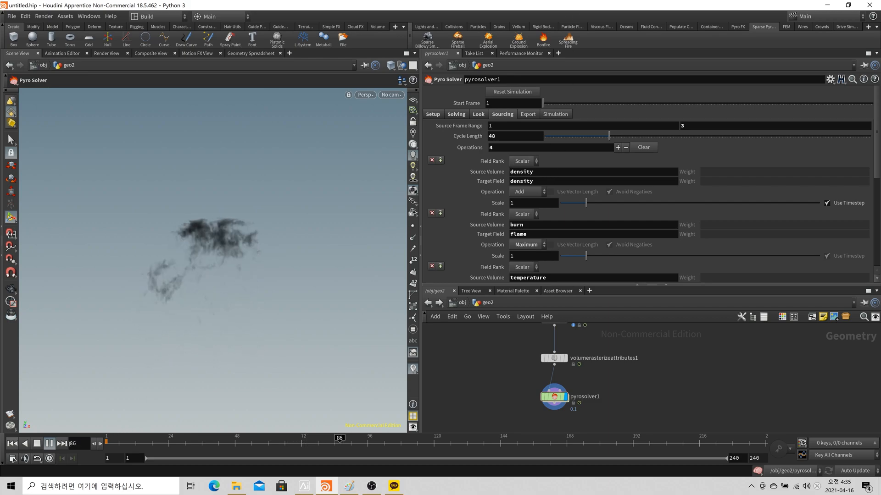
key(ctrl+Up)
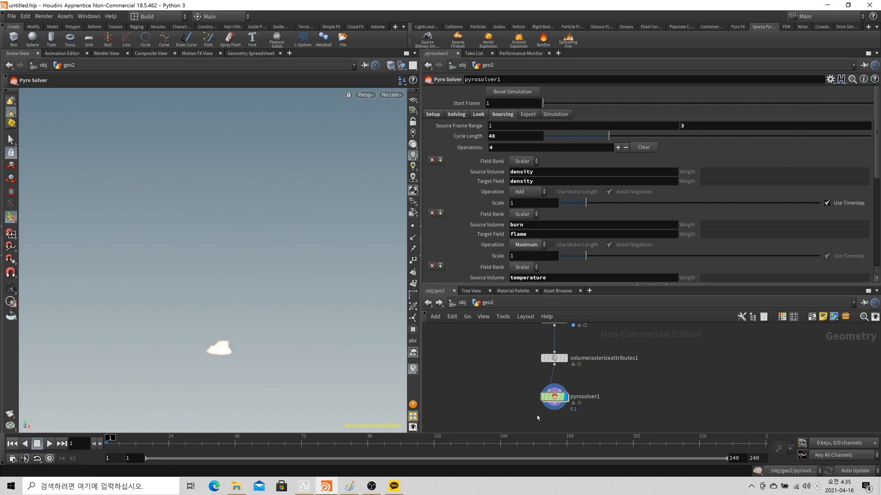
Allow editing of pyrosolver1's contents
right_click(558, 400)
key(Escape)
right_click(559, 400)
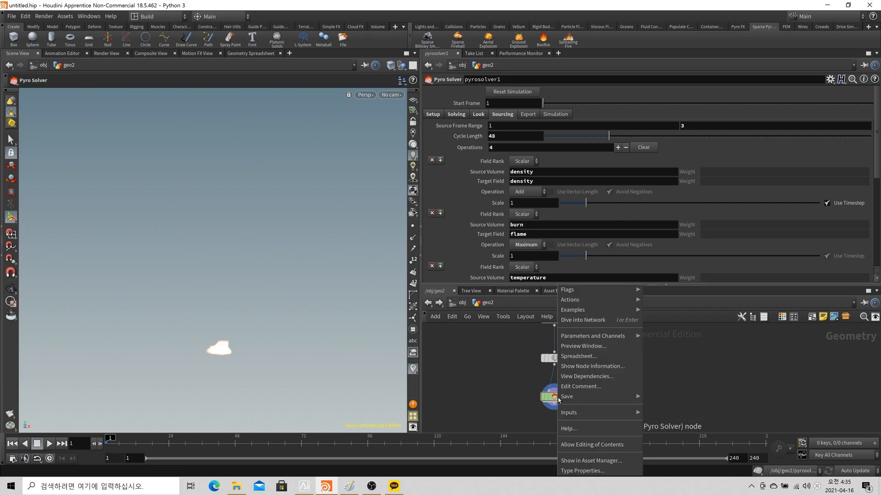
click(580, 447)
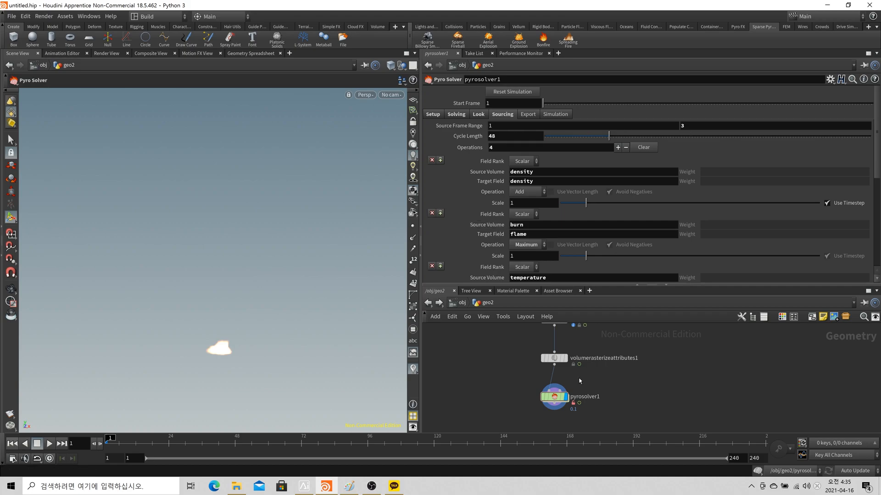
mouse_move(554, 398)
right_click(552, 398)
click(597, 444)
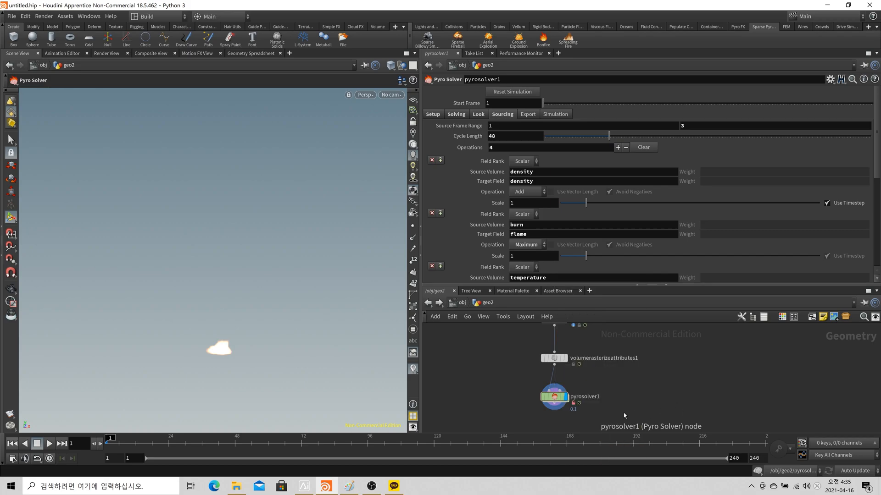
Go inside pyrosolver1 and examine the node information of the repeat_end1 sourcing loop for its per-frame volumes
double_click(554, 397)
scroll(558, 353, up, 5)
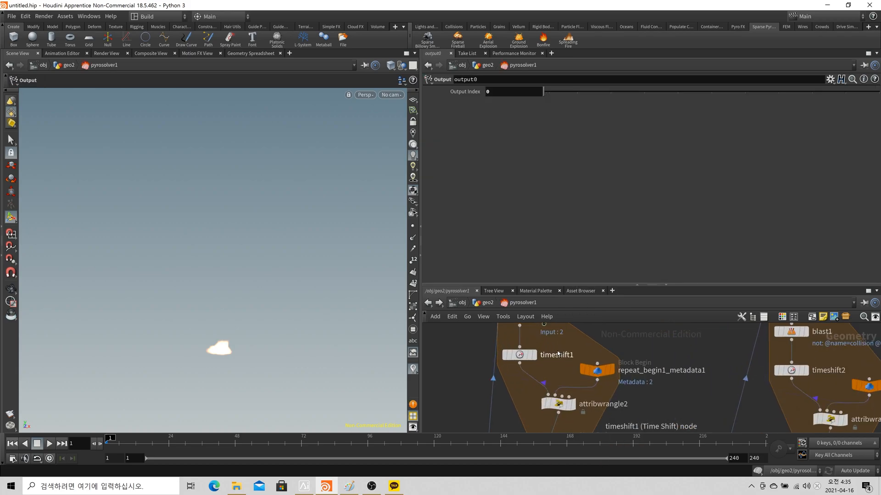
scroll(565, 367, down, 2)
scroll(570, 379, up, 1)
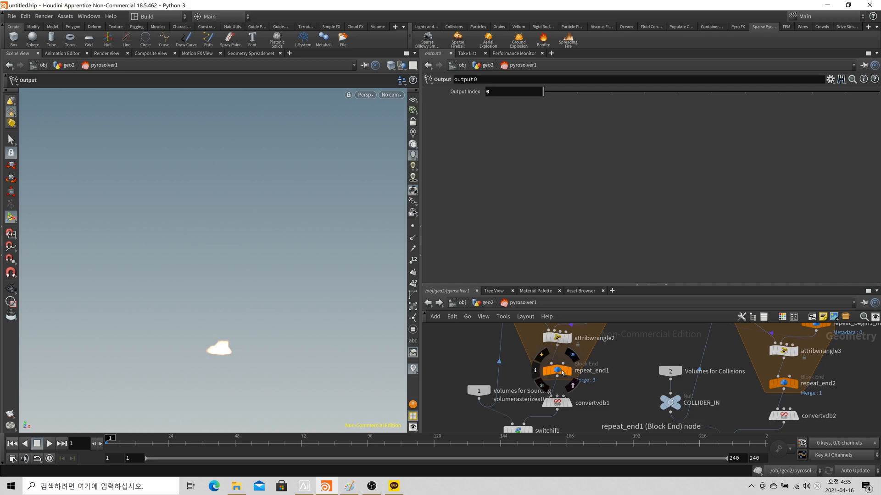
middle_click(560, 371)
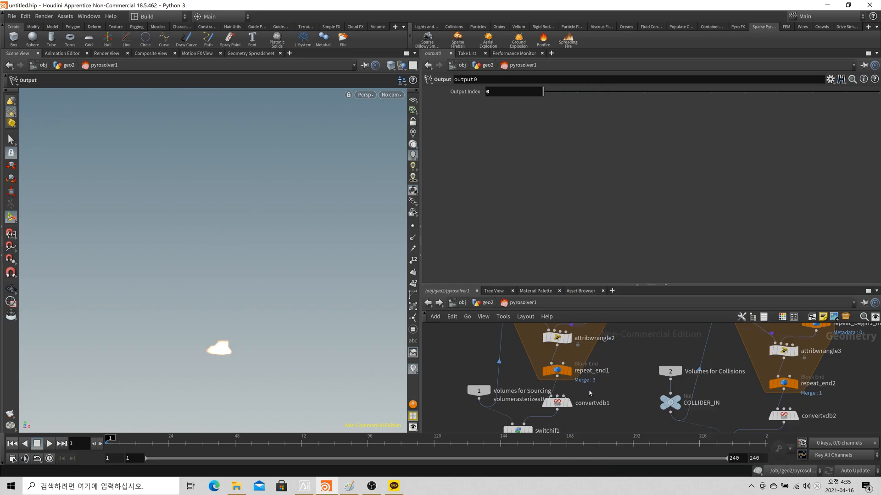
scroll(596, 374, up, 3)
middle_drag(543, 360, 591, 274)
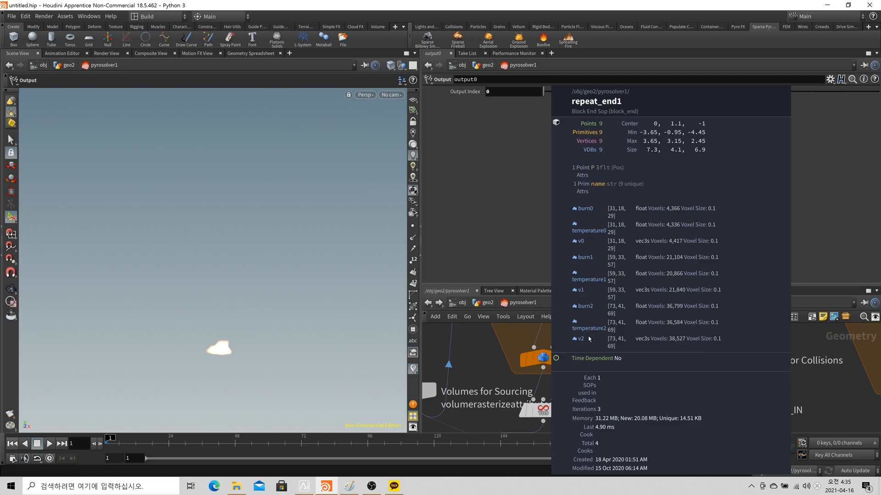
middle_drag(563, 183, 624, 184)
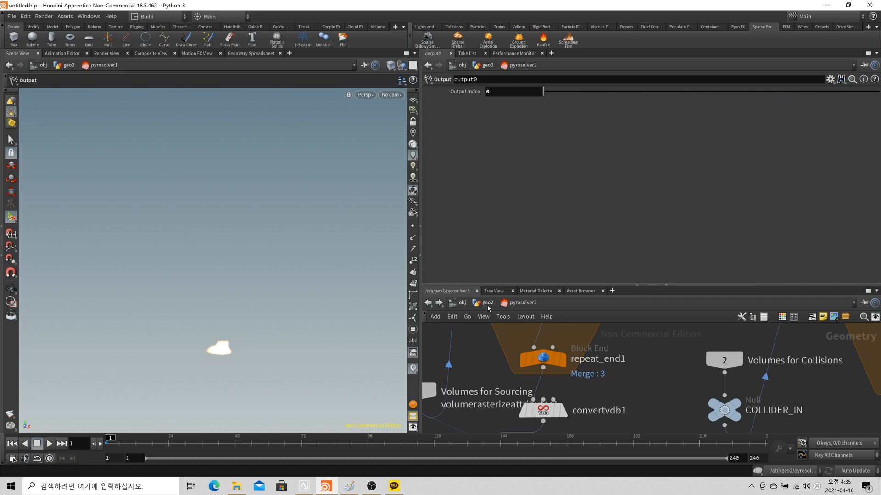
Return to the geo2 network and set the end of pyrosolver1's Source Frame Range to 5
click(488, 302)
click(687, 125)
text(5)
key(Return)
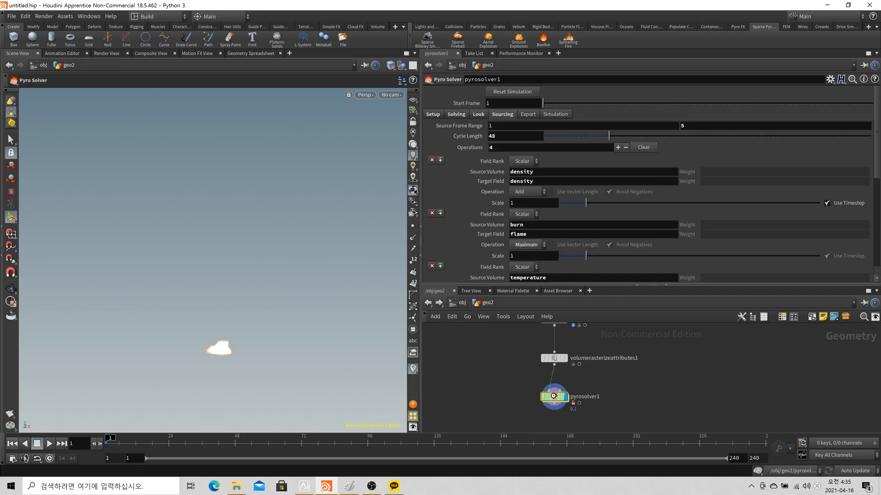
Inspect repeat_end1's iteration settings and node information inside pyrosolver1, and return to the geo2 network
double_click(555, 398)
click(564, 360)
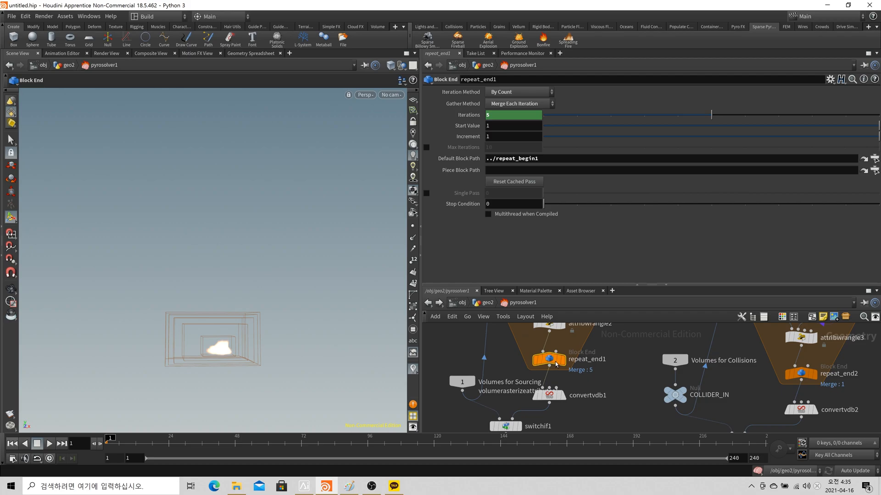
middle_click(556, 362)
click(488, 303)
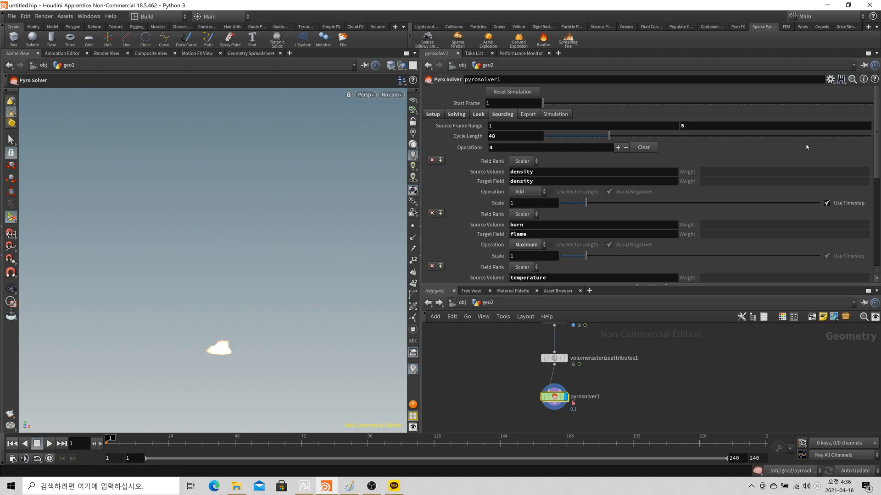
Select add1 to show its points, display pyroburstsource1, and scrub to frame 11
scroll(730, 396, down, 3)
middle_drag(680, 327, 641, 365)
scroll(632, 383, up, 3)
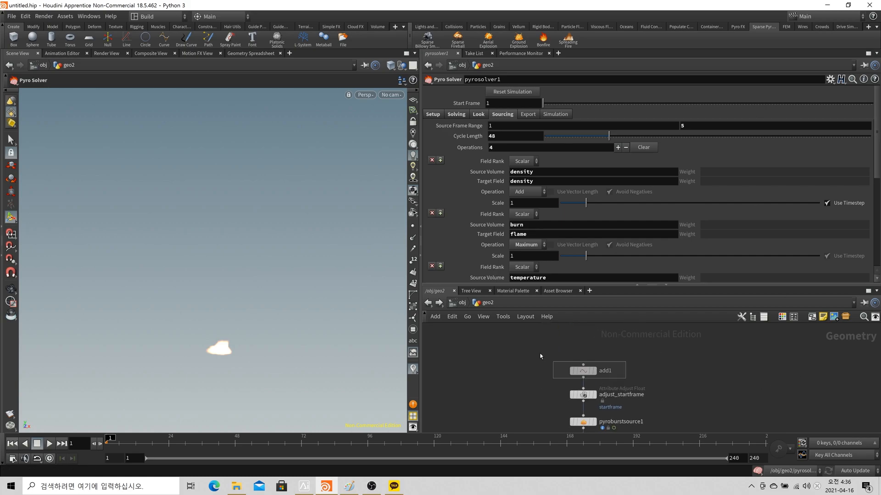
click(583, 371)
middle_drag(633, 358, 632, 319)
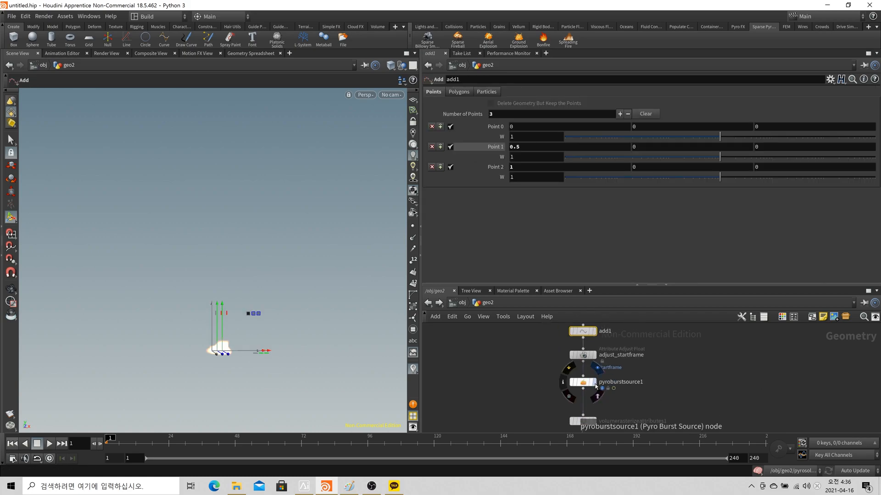
click(594, 382)
drag(110, 443, 132, 443)
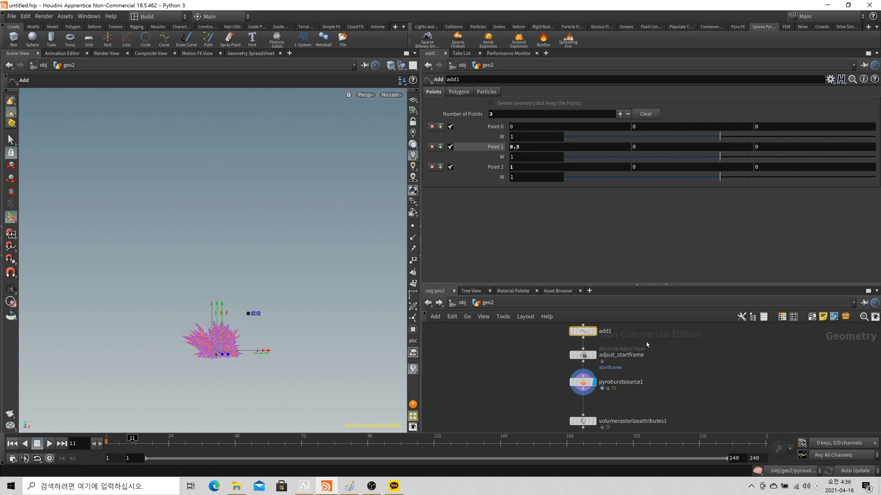
Toggle add1's Points 2, 1 and 0 off and back on one after another, and select pyroburstsource1
click(451, 167)
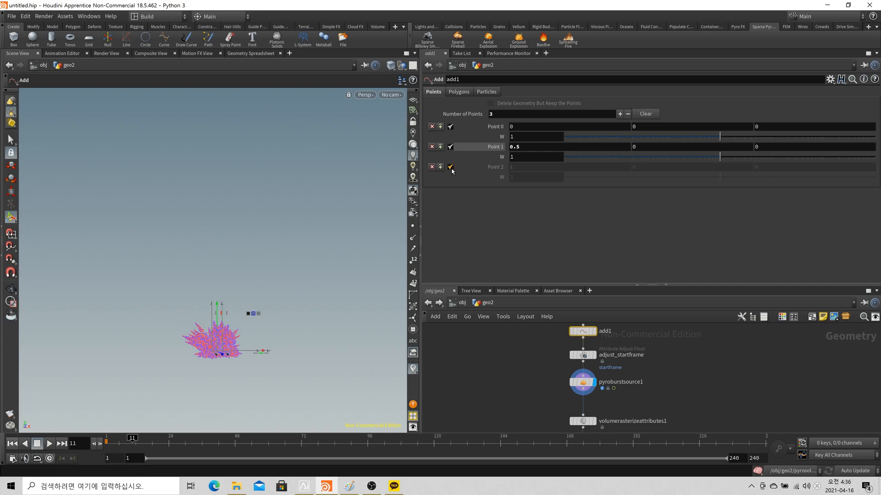
click(450, 167)
click(450, 147)
click(450, 147)
click(450, 126)
click(450, 127)
click(583, 383)
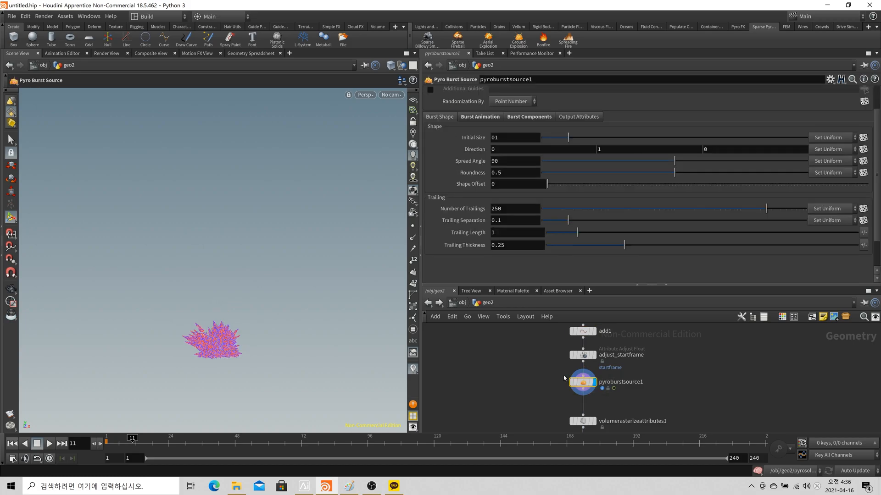
Disable Point 2 in add1 and show adjust_startframe's point attributes in the Geometry Spreadsheet
click(582, 331)
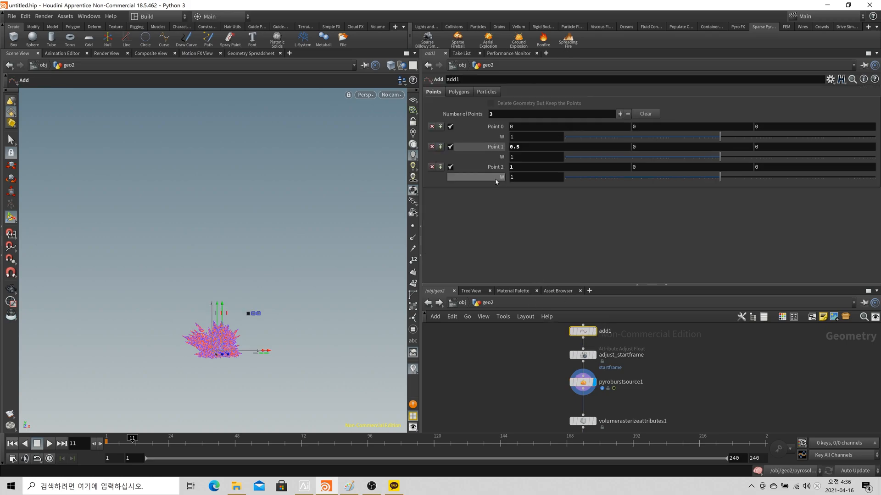
click(450, 167)
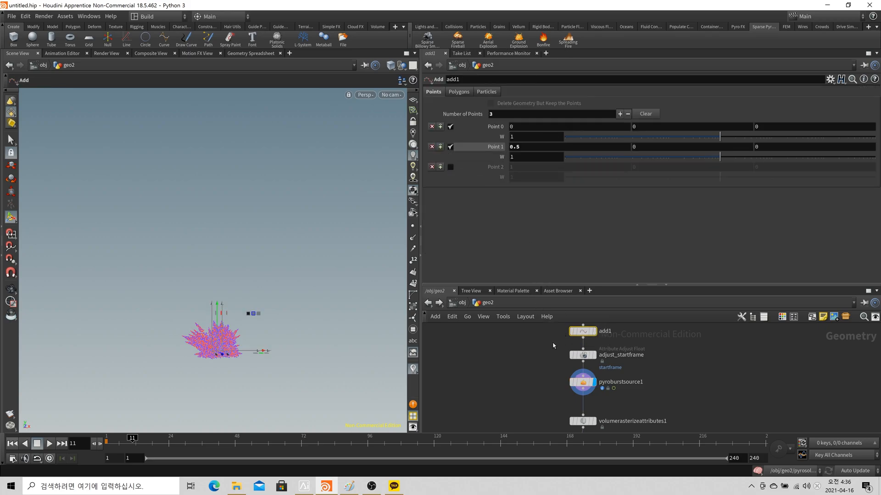
click(601, 369)
click(251, 53)
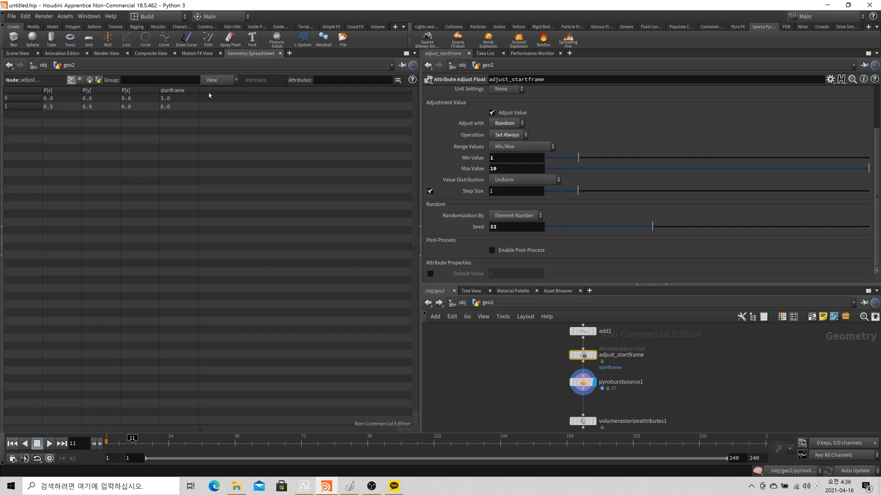
Set adjust_startframe's random Max Value to 5 and its Seed to 50
middle_drag(528, 232, 512, 230)
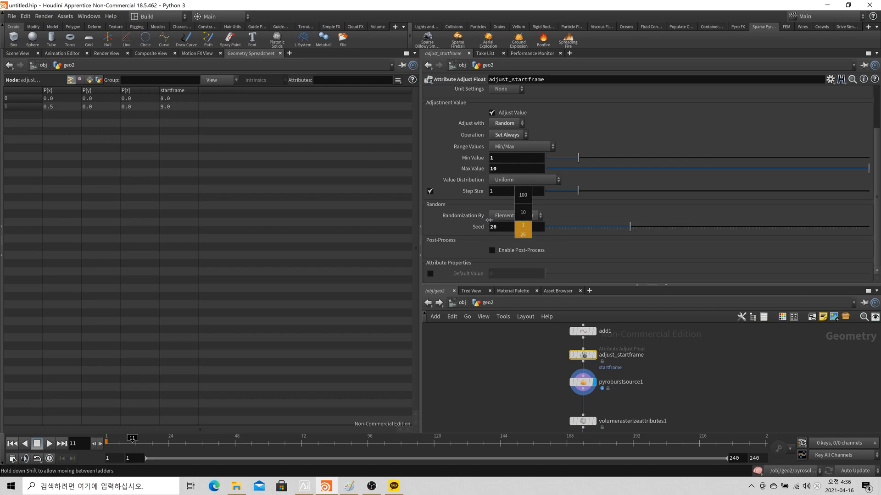
middle_drag(478, 219, 539, 219)
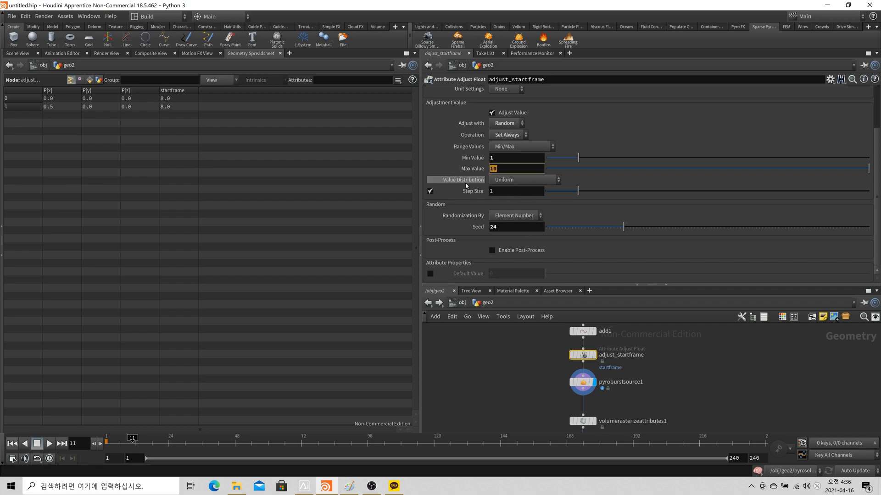
text(5)
key(Tab)
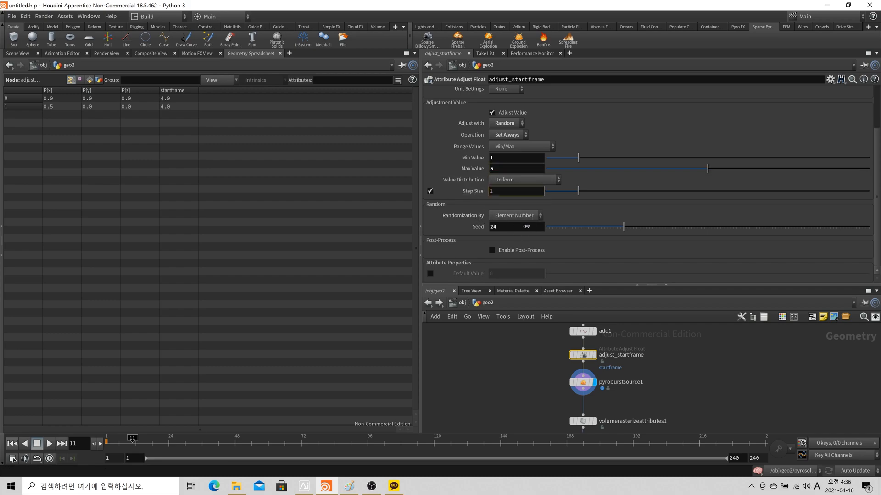
middle_drag(527, 227, 507, 223)
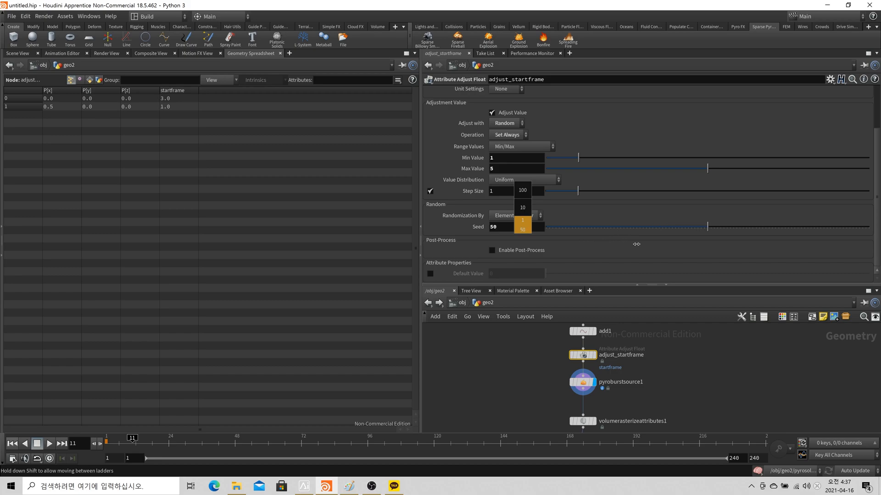
middle_drag(527, 228, 527, 228)
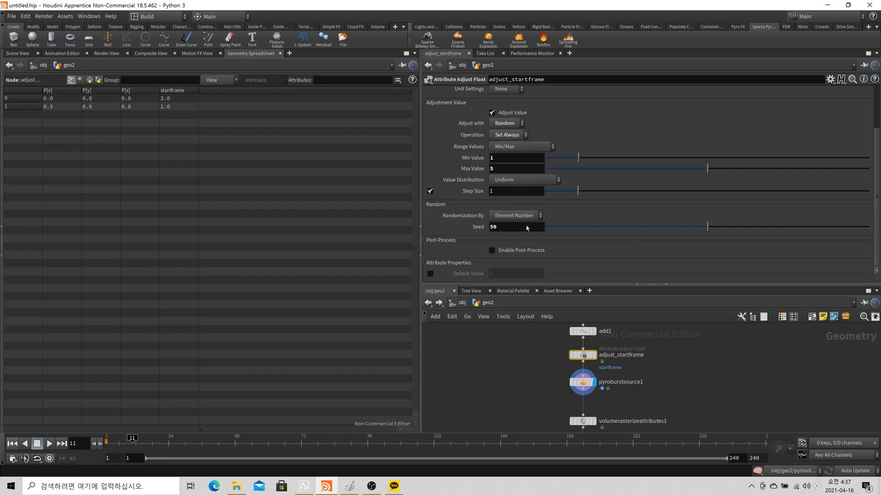
Return to the 3D scene and display pyrosolver1, volumerasterizeattributes1 and pyroburstsource1 one after another
click(22, 54)
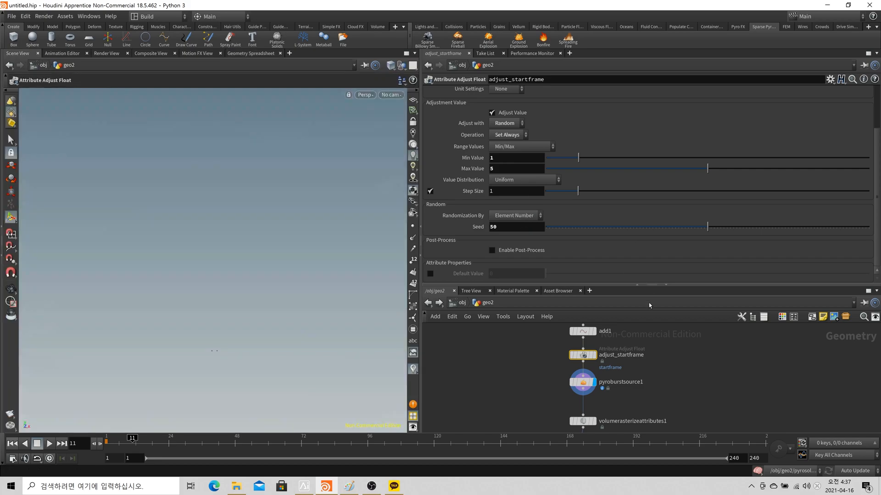
scroll(621, 349, down, 2)
scroll(608, 374, up, 1)
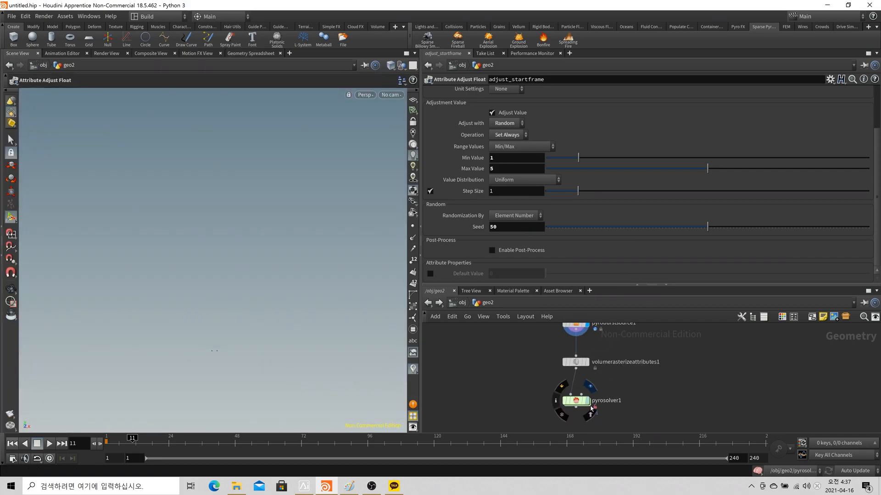
click(590, 418)
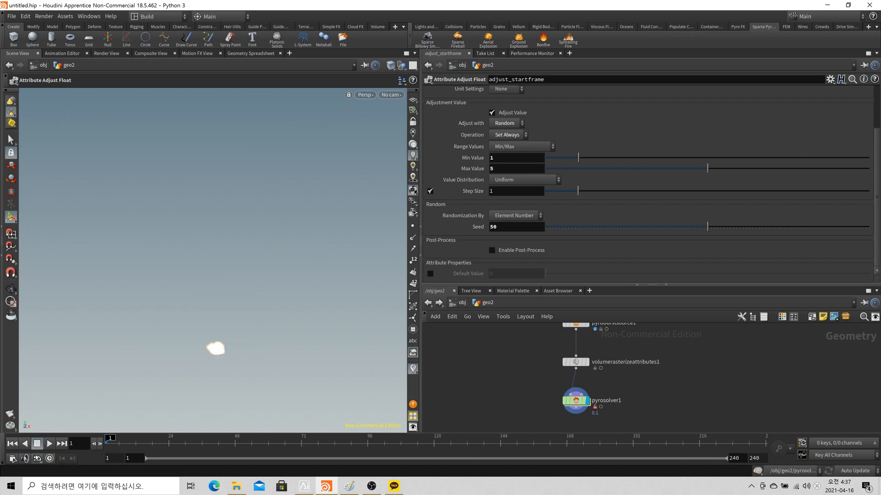
click(587, 362)
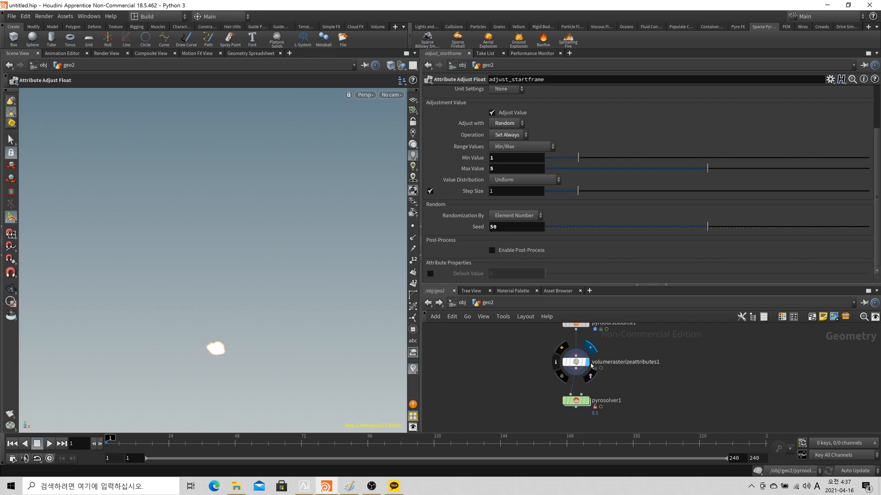
middle_drag(601, 358, 577, 422)
click(563, 360)
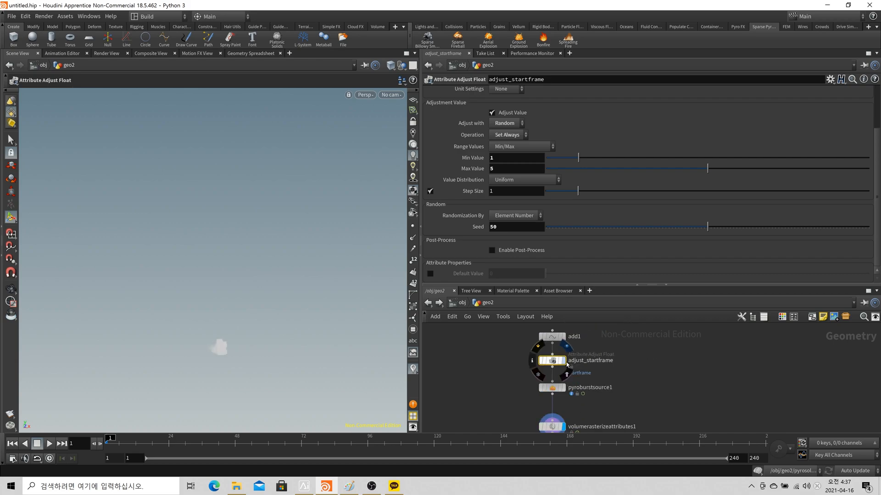
click(564, 388)
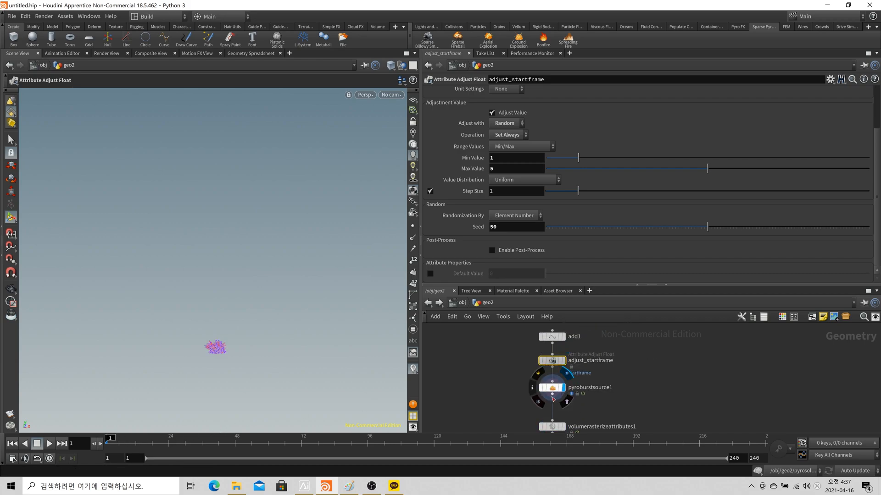
Step frame by frame from frame 1 through the pyroburstsource1 burst to examine when its points appear and end
click(101, 448)
click(101, 448)
click(100, 443)
click(101, 444)
click(101, 443)
click(100, 443)
click(101, 443)
click(100, 444)
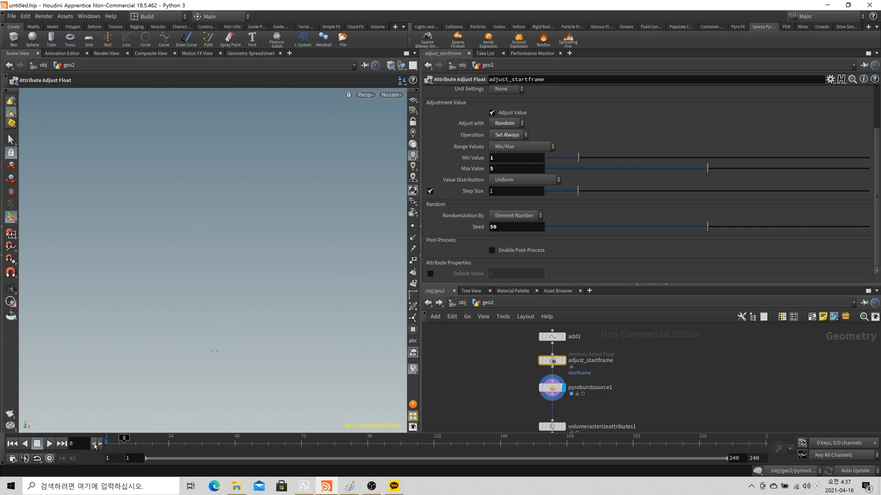
click(94, 444)
click(95, 444)
click(101, 446)
click(101, 445)
Set the end of pyrosolver1's Source Frame Range to 7
scroll(661, 405, down, 3)
drag(599, 410, 546, 386)
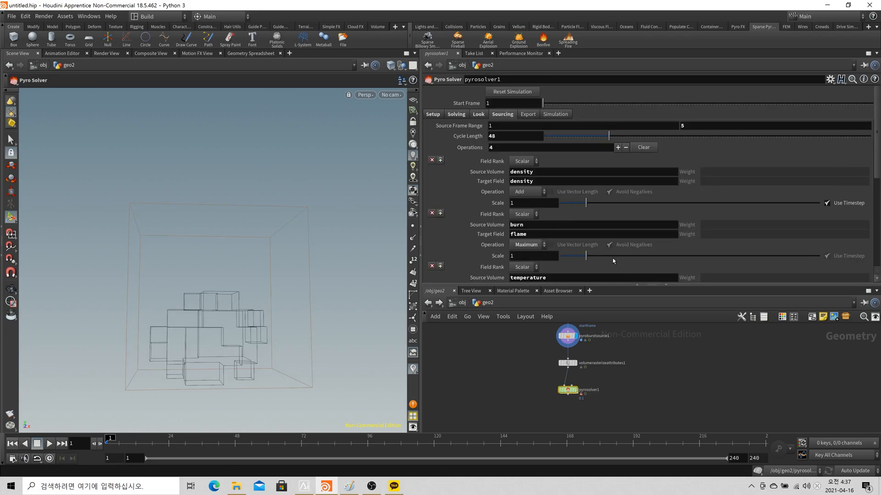
click(698, 127)
text(7)
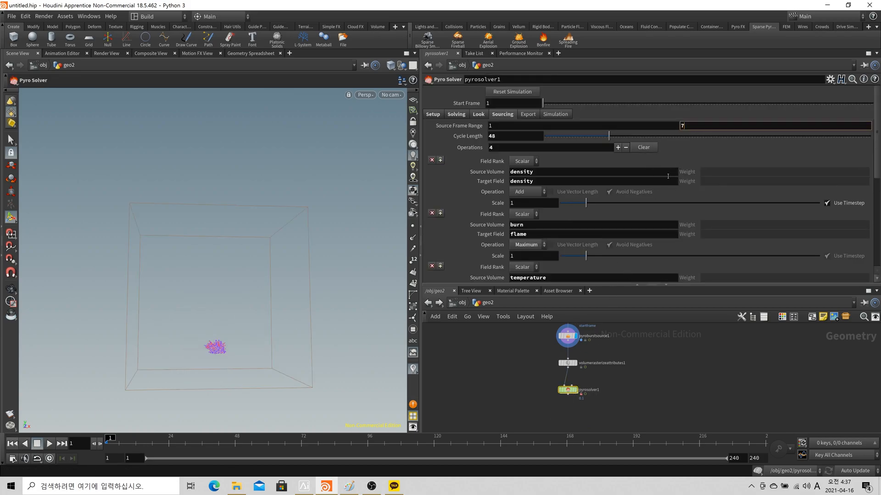
key(Return)
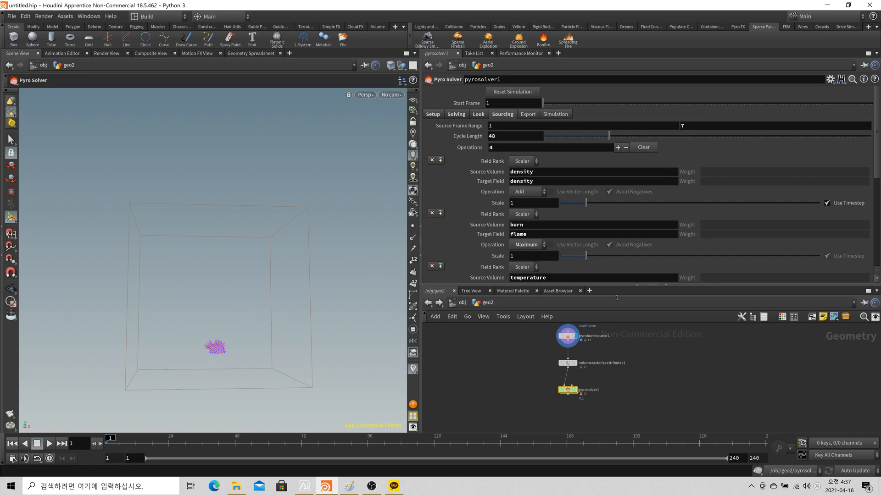
Display pyrosolver1 and play the explosion simulation from frame 1 to frame 52
click(575, 389)
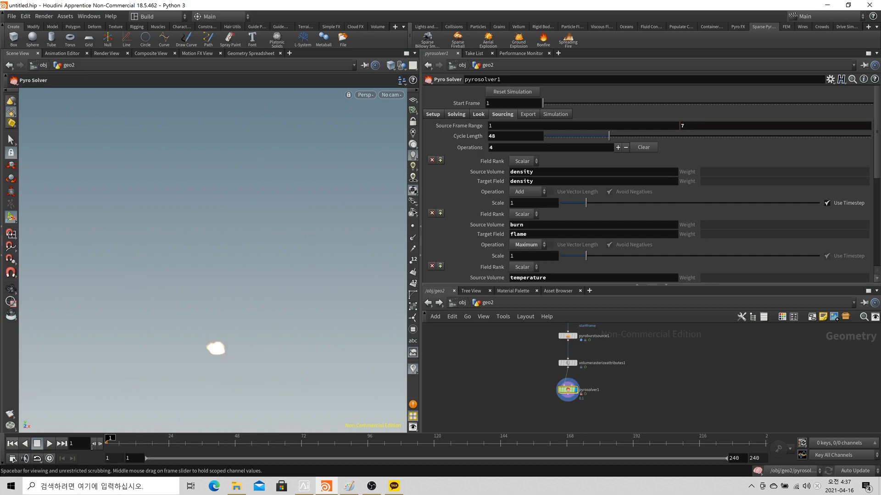
click(49, 445)
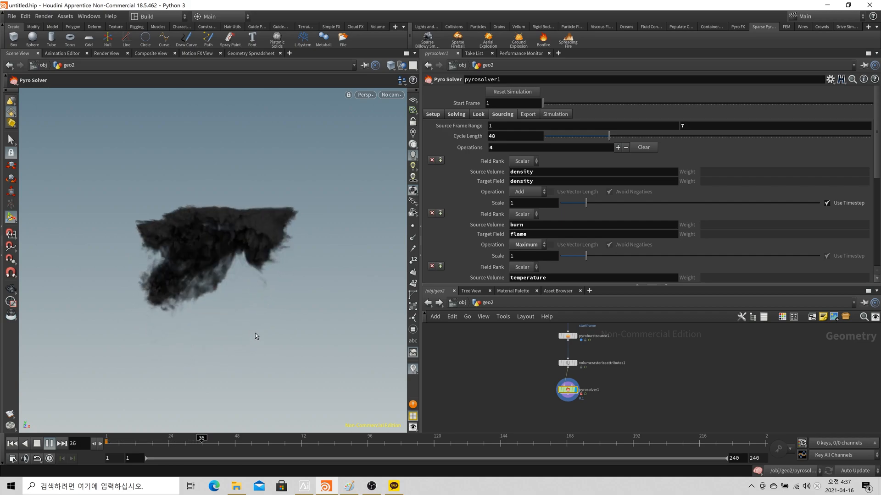
click(37, 444)
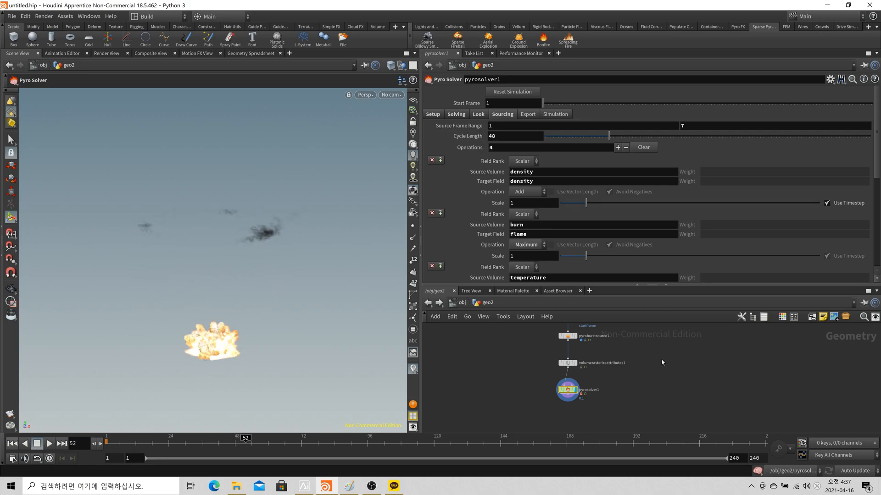
middle_drag(664, 360, 637, 407)
drag(544, 412, 543, 404)
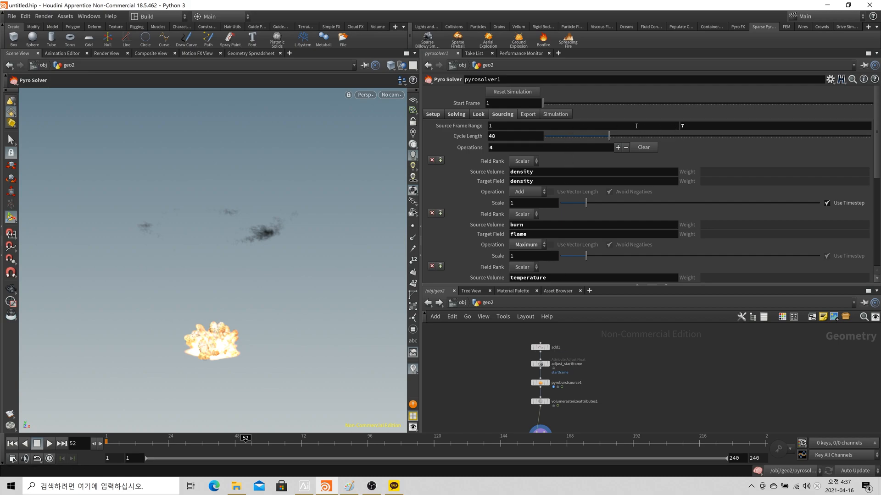
Rewind the playback and set pyrosolver1's sourcing Cycle Length to 60
click(49, 444)
key(ctrl+Up)
drag(493, 137, 472, 143)
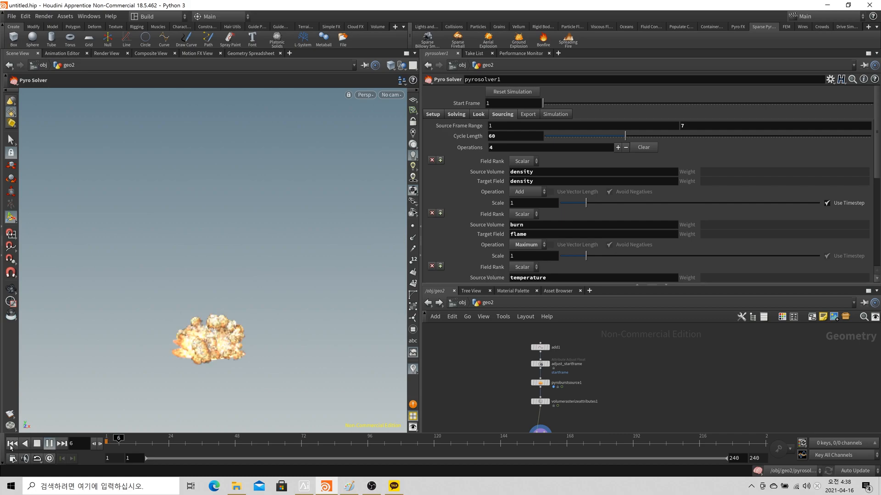
Play the simulation from the start with the new cycle length and stop at frame 118
click(50, 444)
key(ctrl+Up)
click(49, 443)
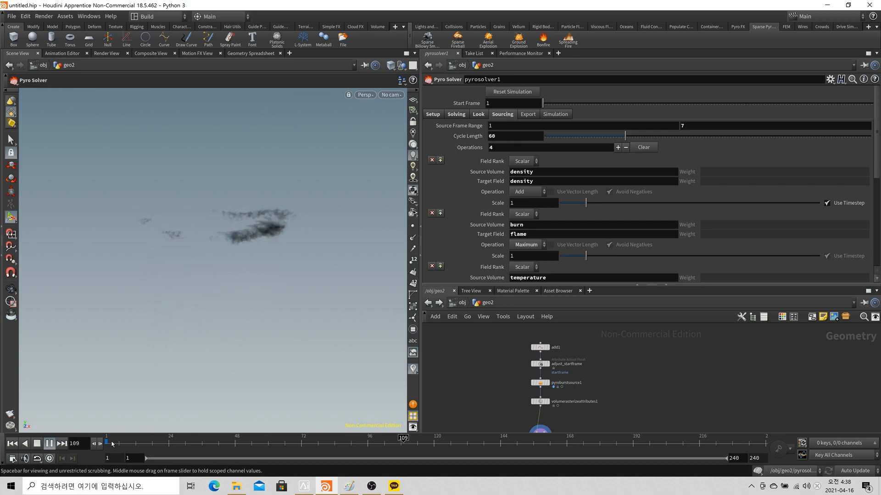
click(36, 446)
scroll(559, 366, up, 2)
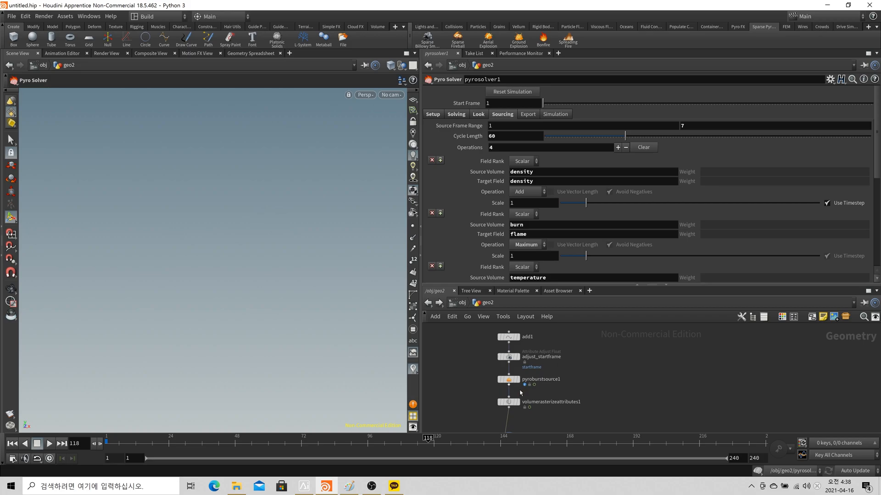
middle_drag(577, 414, 584, 377)
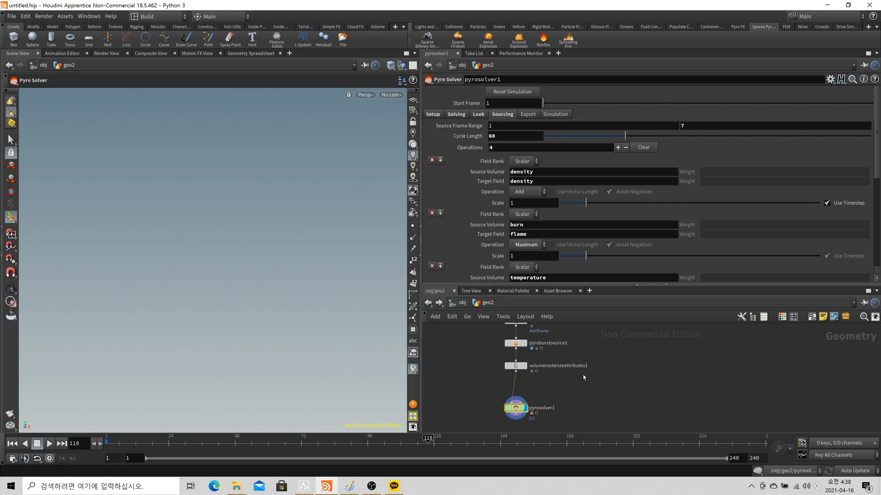
Go up to the object level and play the geo2 explosion from the start to frame 26
click(461, 302)
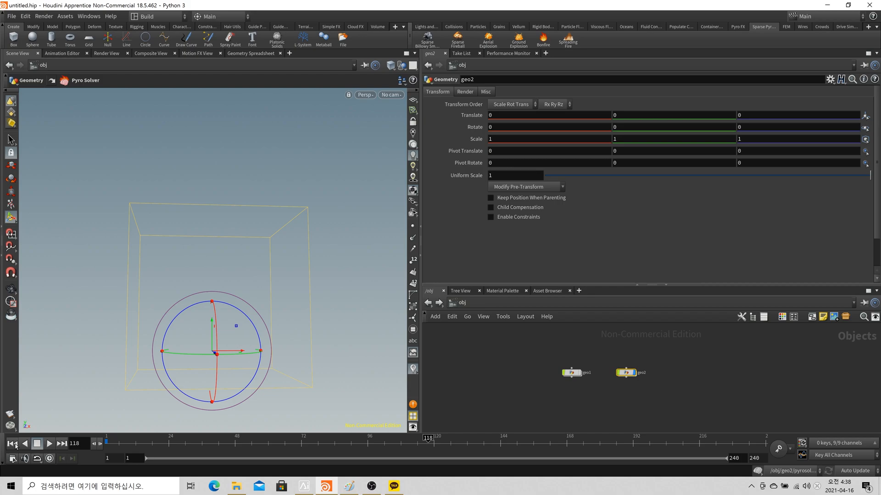
click(49, 444)
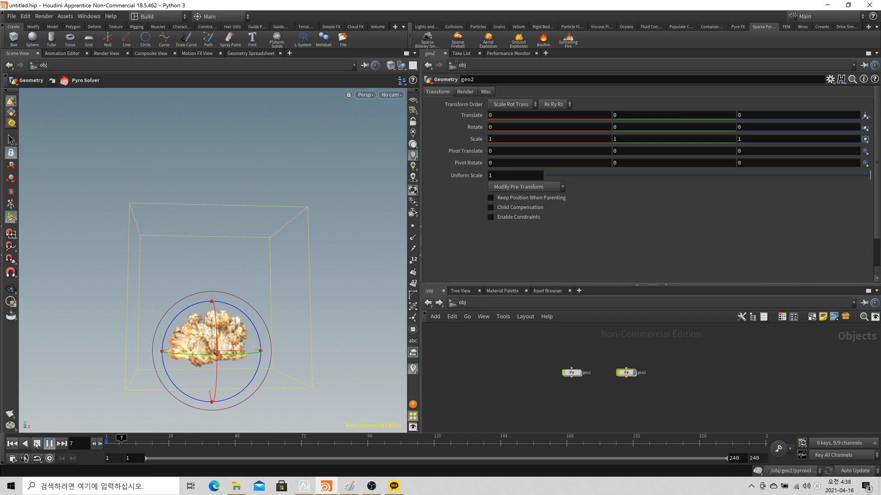
click(36, 444)
click(50, 444)
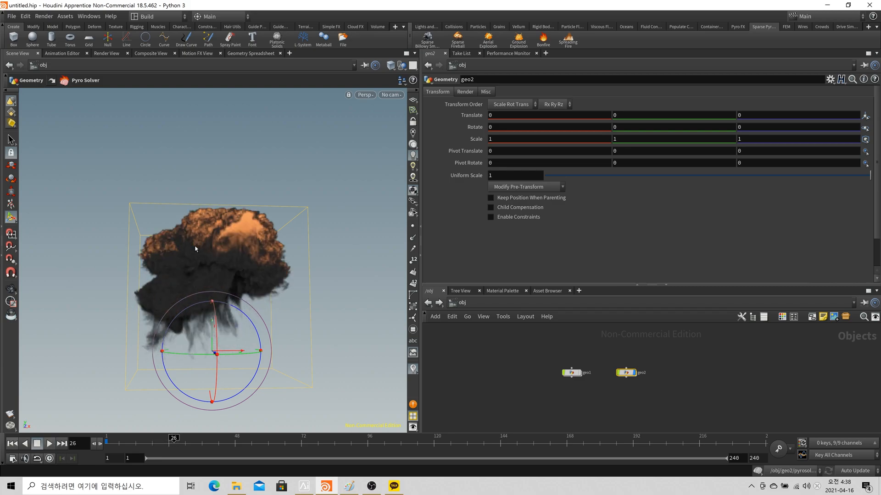
Add a light to the object network and set its type to Distant
key(Escape)
drag(283, 307, 364, 315)
key(Tab)
text(light)
key(Return)
click(507, 364)
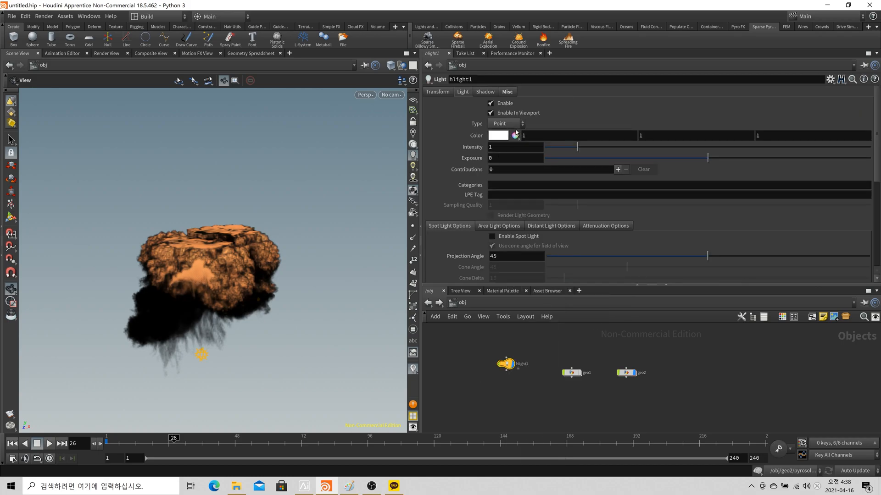
click(515, 124)
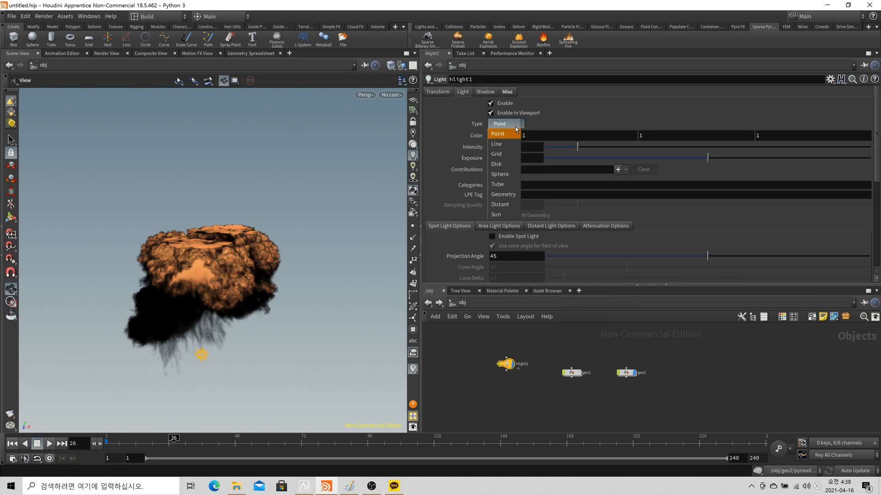
click(512, 204)
Move the distant light up over the explosion and rotate it to shine down onto the smoke
key(t)
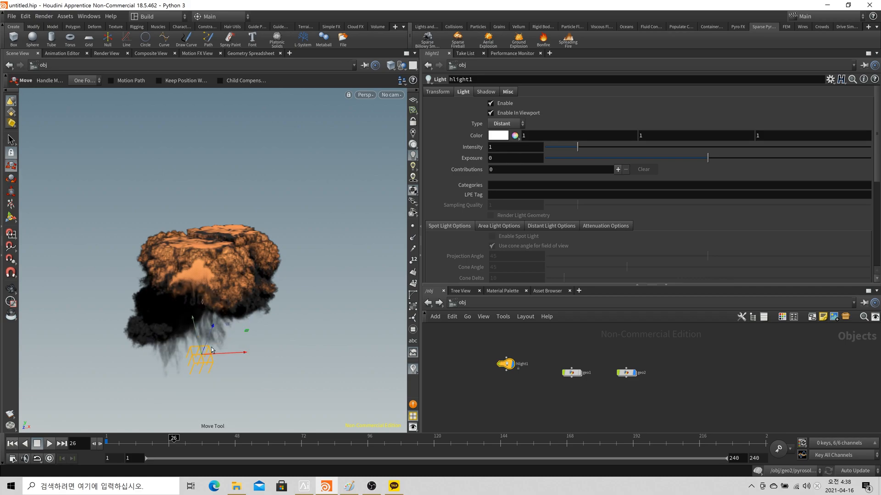
drag(202, 357, 250, 237)
key(r)
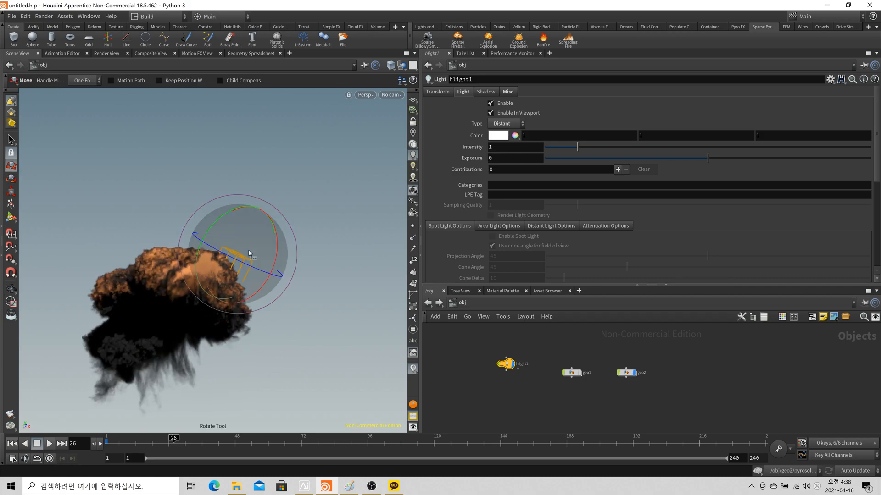
key(Escape)
drag(304, 291, 277, 299)
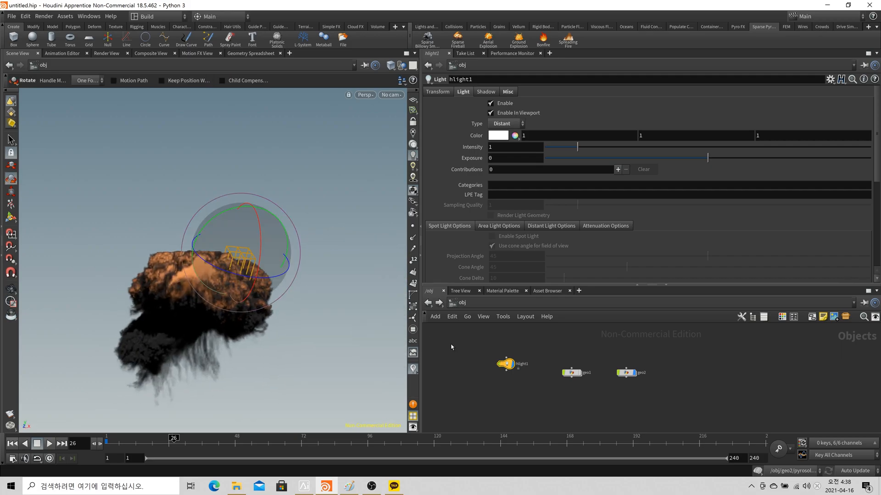
Duplicate the distant light and move the copy to the opposite side of the explosion
key(ctrl+v)
click(508, 397)
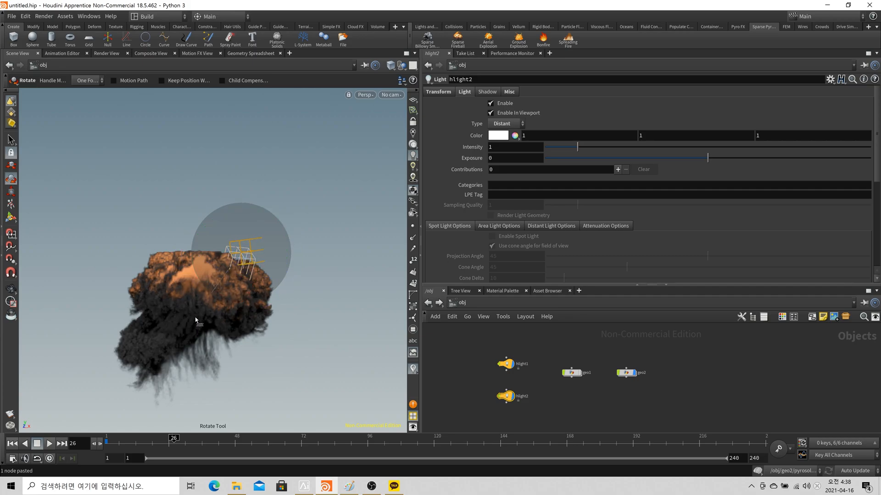
key(t)
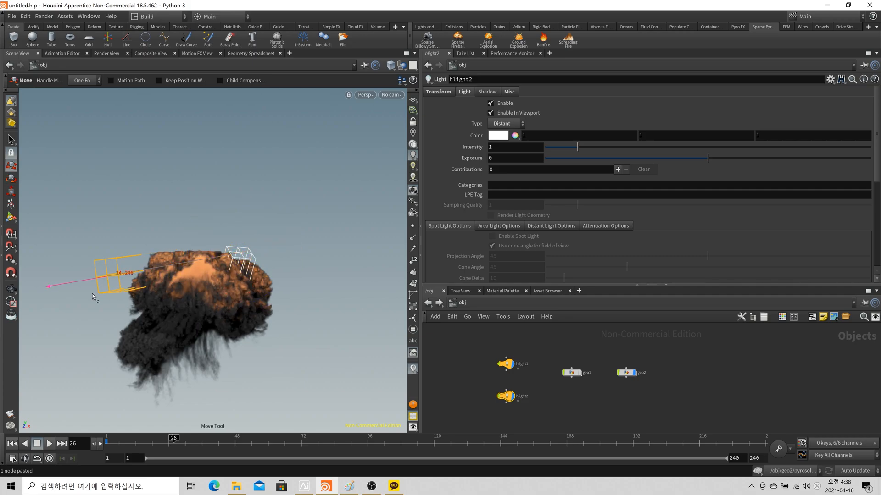
key(r)
alt+drag(138, 316, 174, 301)
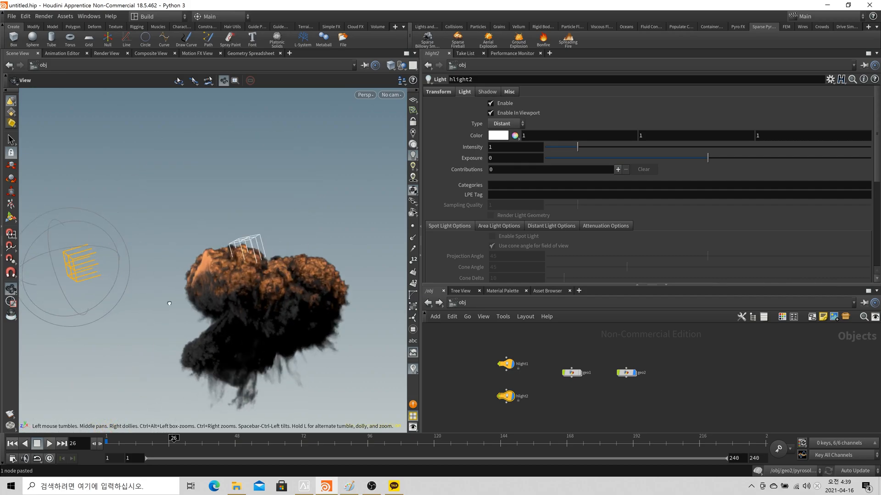
Play the explosion simulation from the first frame under the two lights and return to frame 1
click(109, 441)
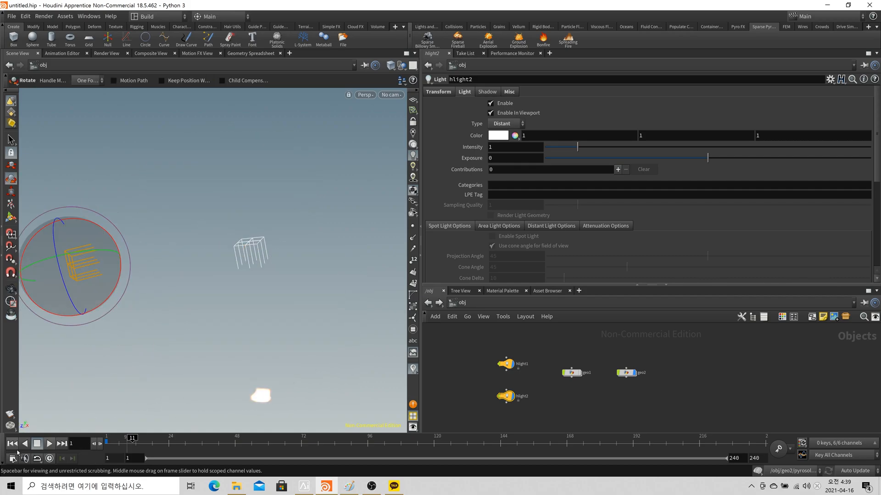
click(49, 444)
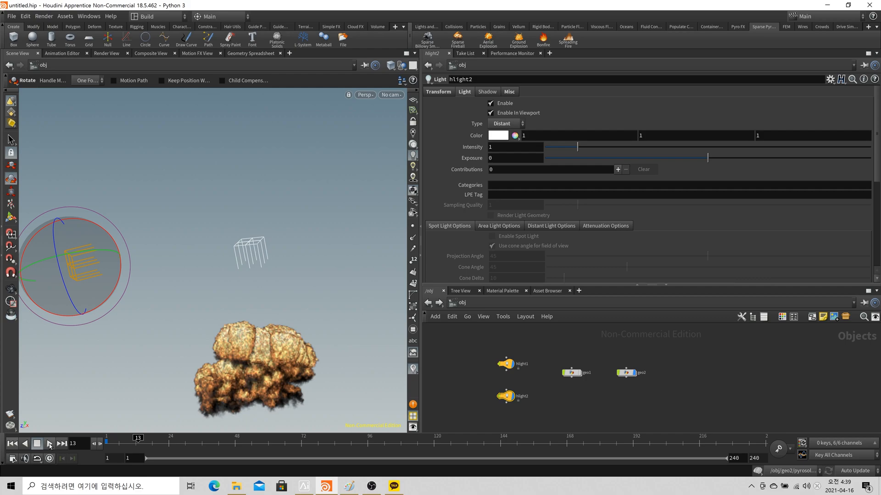
click(50, 444)
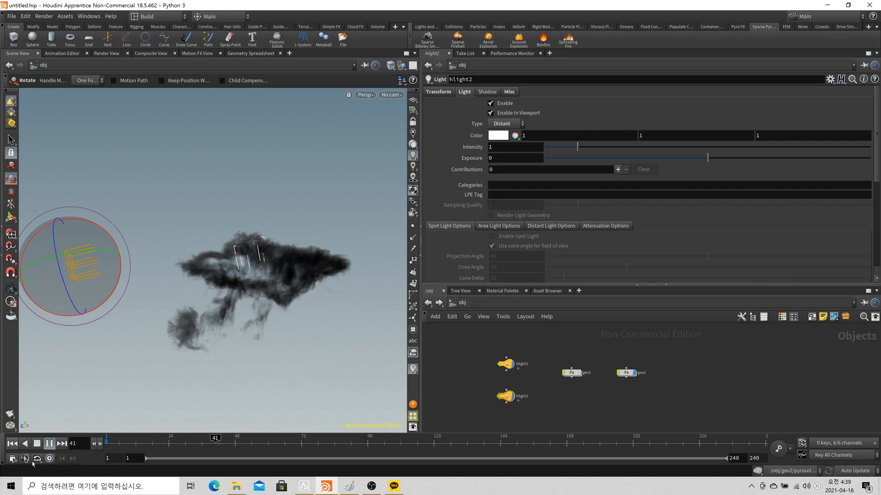
click(13, 444)
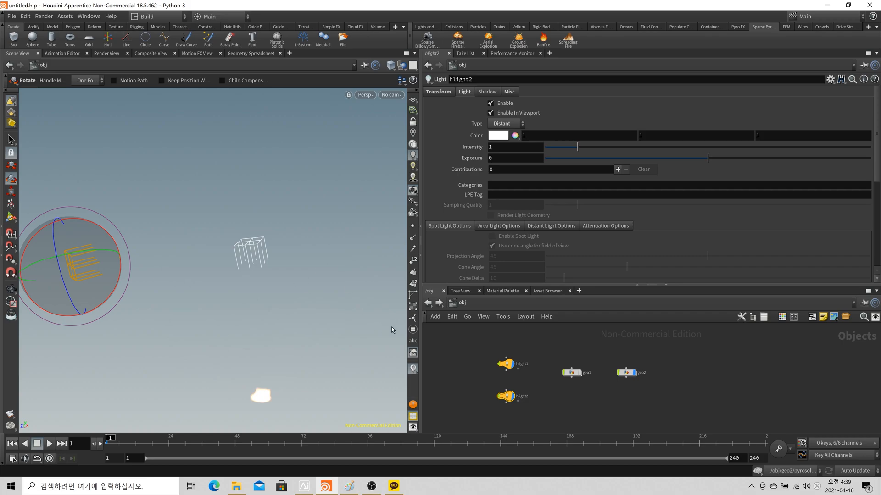
Open the geo2 object's network and frame its pyro solver node
key(Escape)
drag(312, 362, 367, 315)
mouse_move(266, 348)
mouse_down()
mouse_move(284, 351)
mouse_move(261, 356)
mouse_up()
key(r)
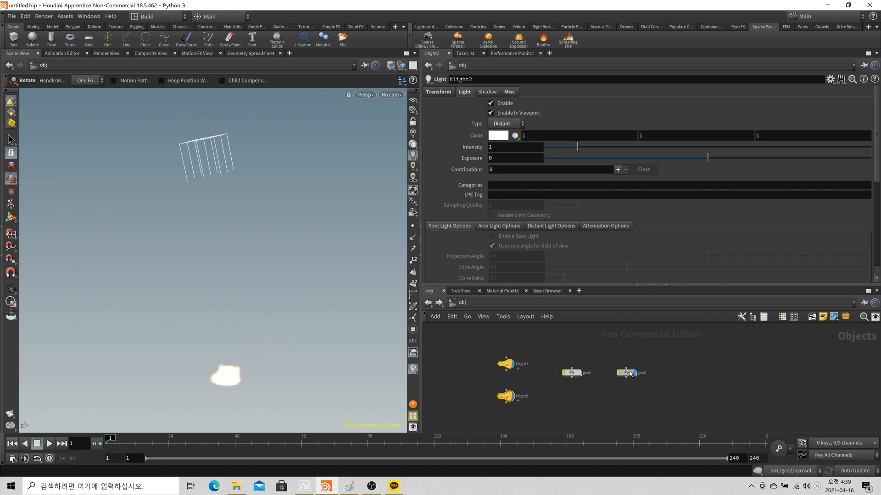
double_click(626, 373)
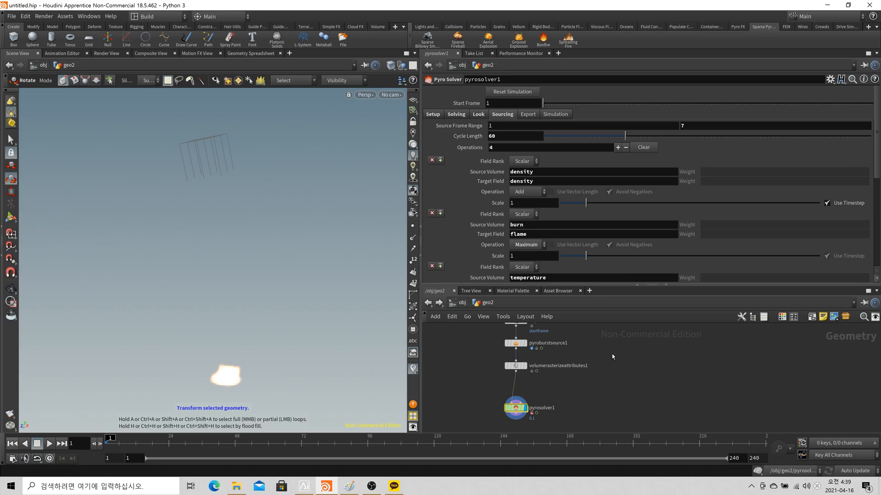
key(f)
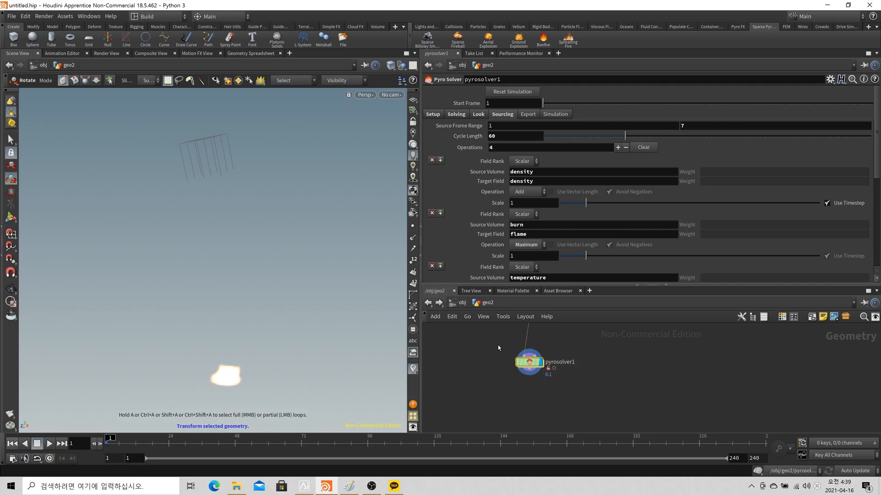
Replay the pyro simulation from frame 1, stop it at frame 34 and inspect the smoke from another angle
click(50, 444)
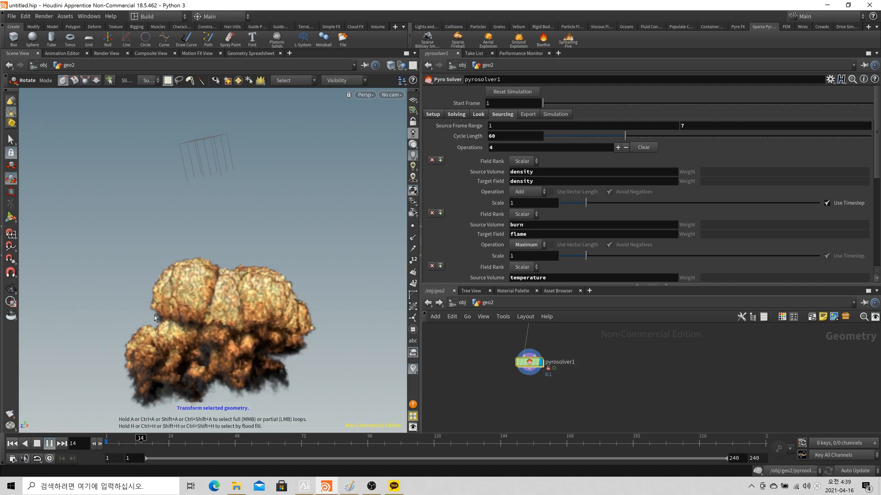
click(37, 443)
click(13, 444)
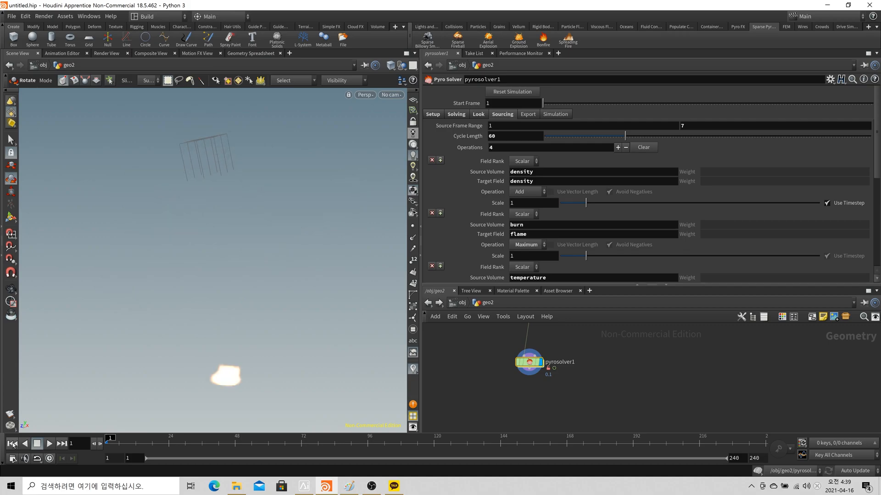
click(49, 444)
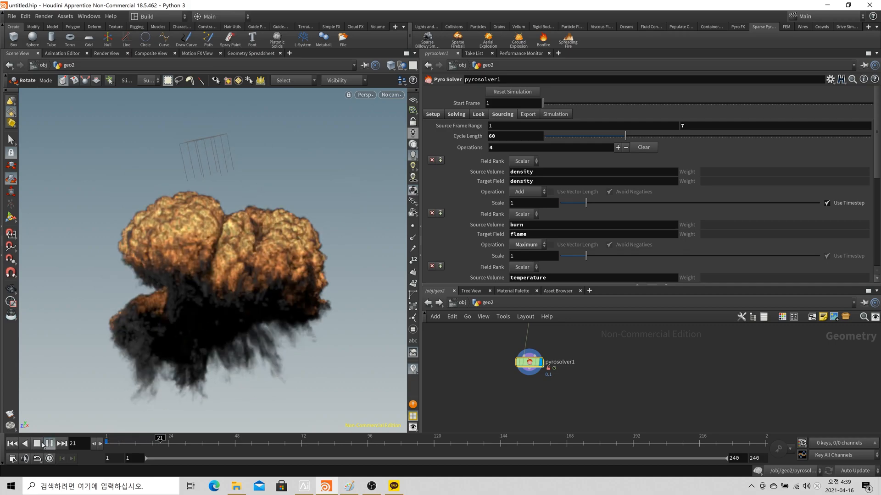
click(38, 444)
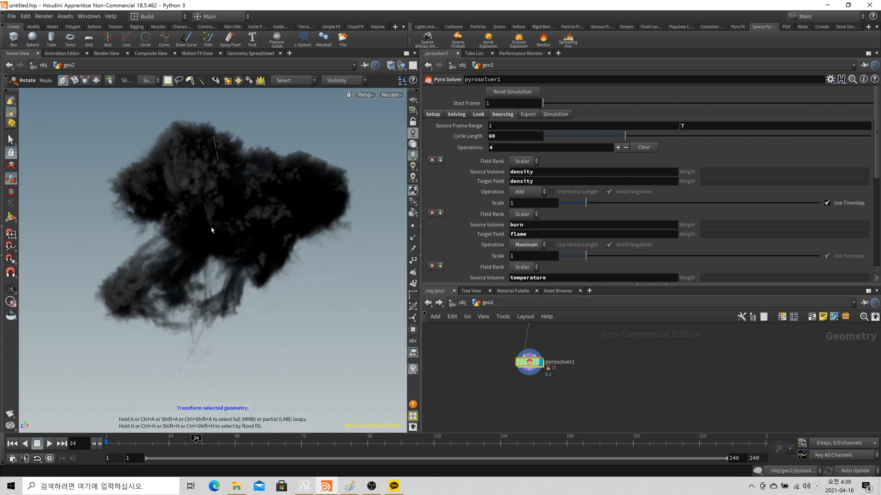
key(Escape)
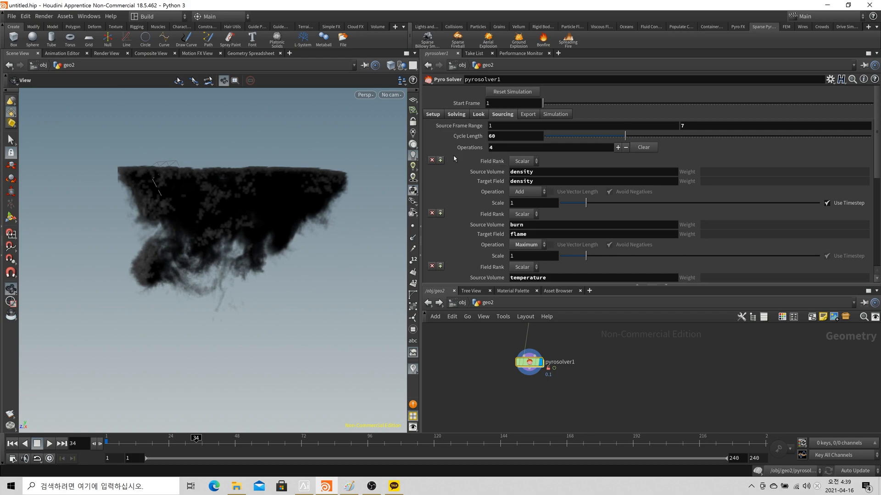
Show the pyro solver's Setup parameters, match the node to its current definition and return to frame 1
click(438, 116)
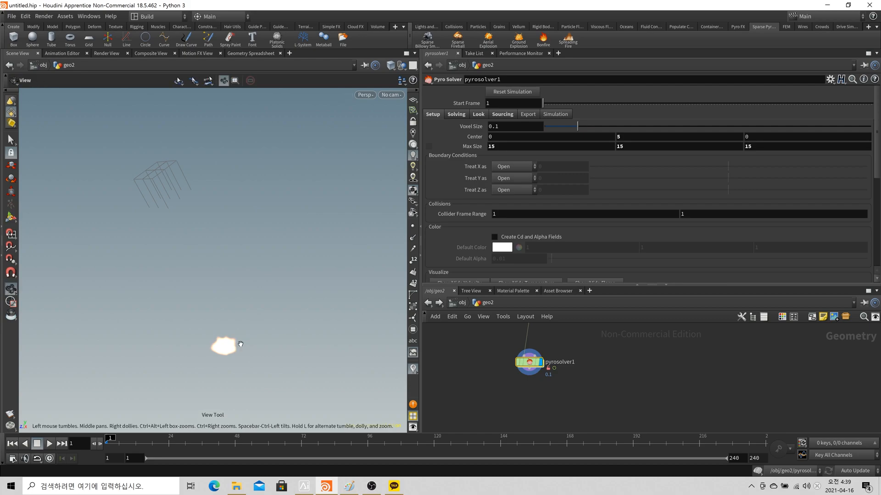
right_click(524, 364)
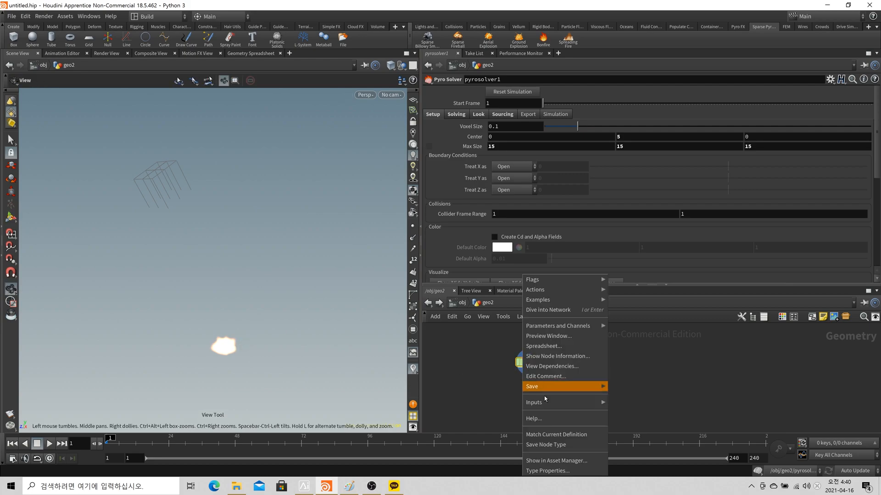
click(545, 435)
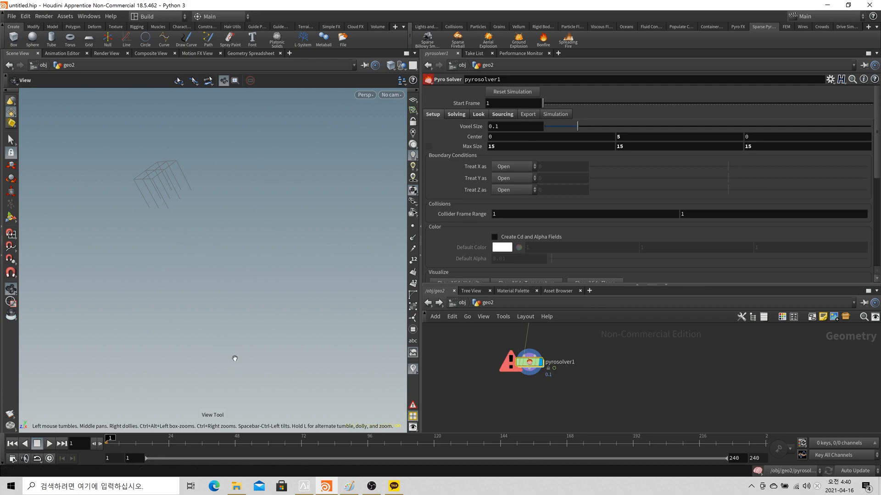
click(13, 443)
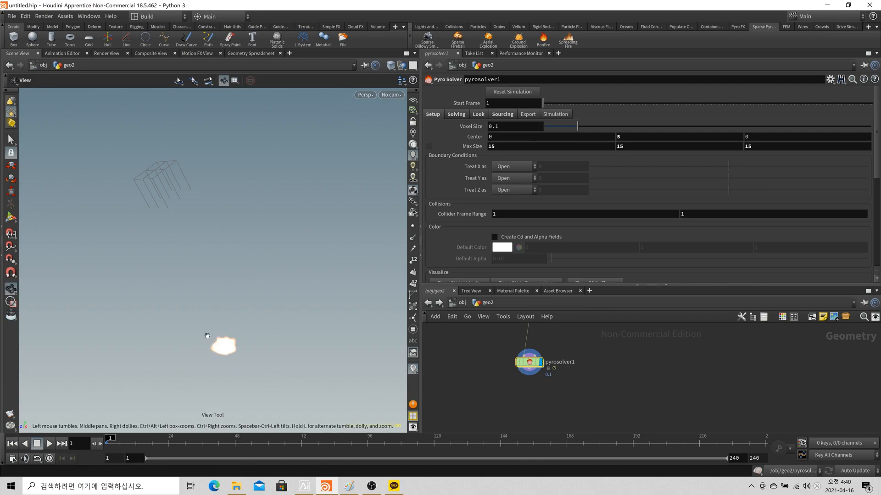
Add a box node beside the pyro solver
scroll(620, 375, down, 2)
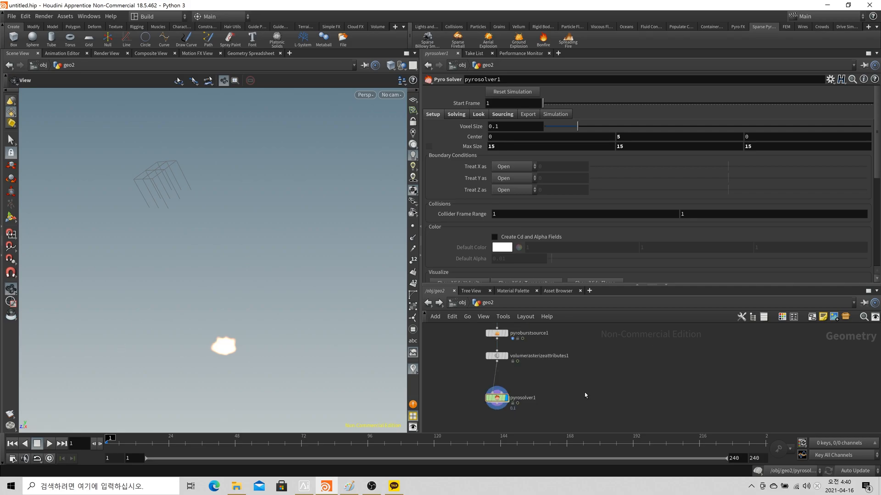
key(Tab)
text(box)
key(Return)
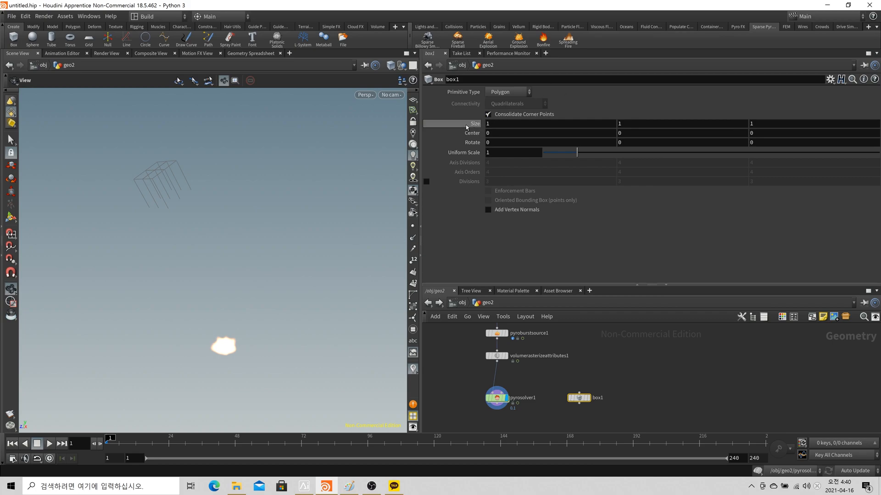
Link the pyro solver's Max Size to the box's Size through relative references
right_click(468, 126)
click(496, 192)
click(498, 398)
right_click(467, 147)
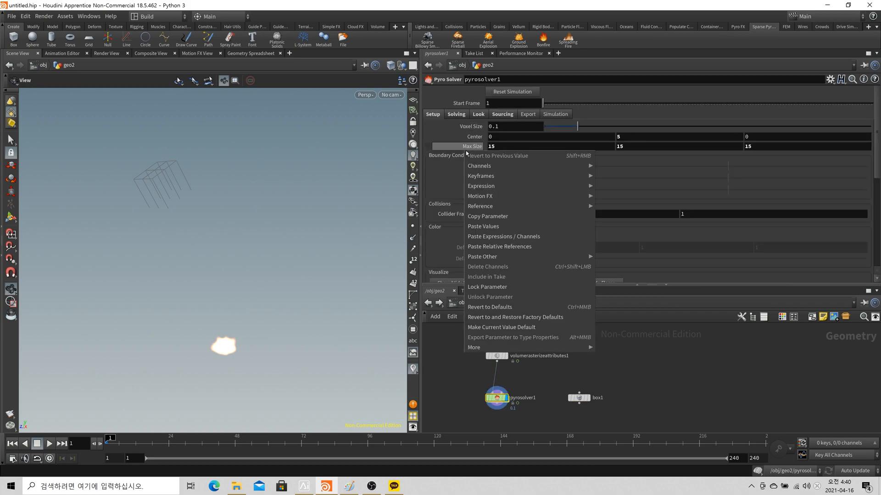
click(508, 250)
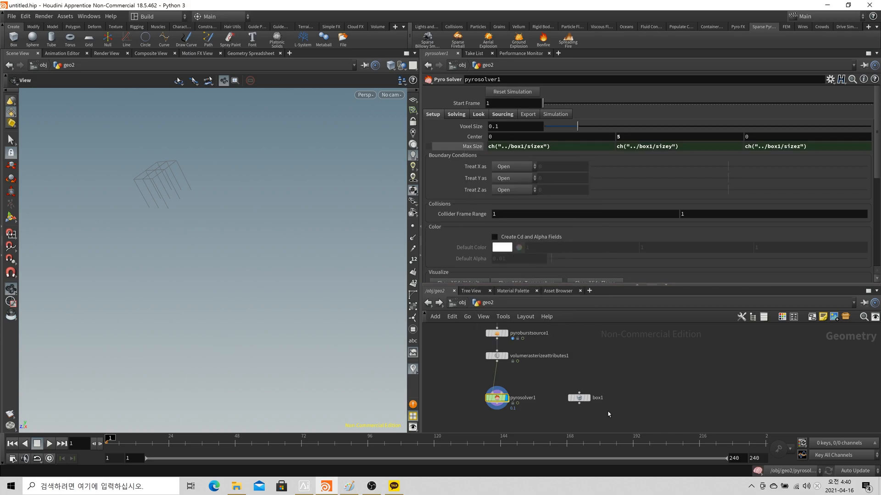
Link the pyro solver's Center to the box's Center through relative references
click(579, 398)
right_click(472, 138)
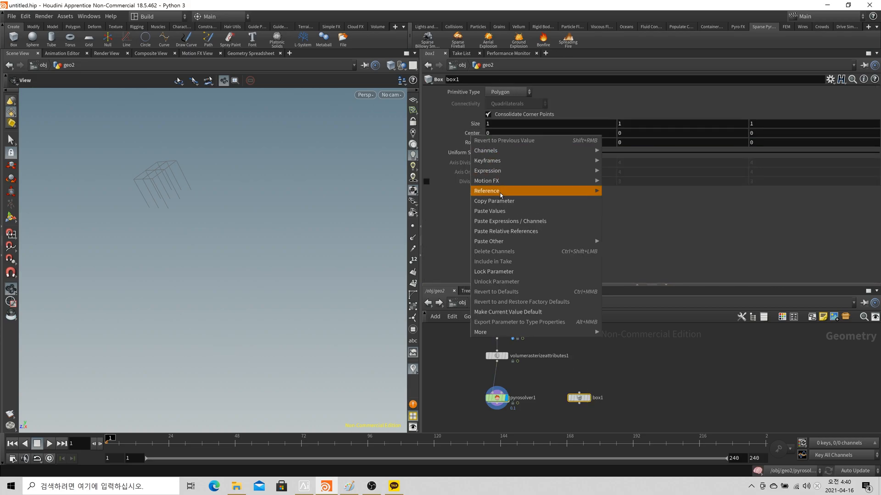
click(479, 199)
click(498, 399)
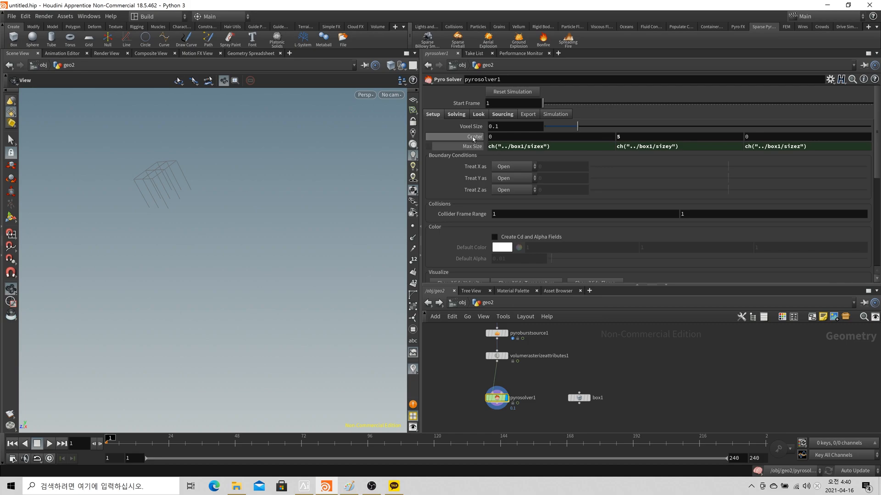
right_click(474, 140)
click(515, 237)
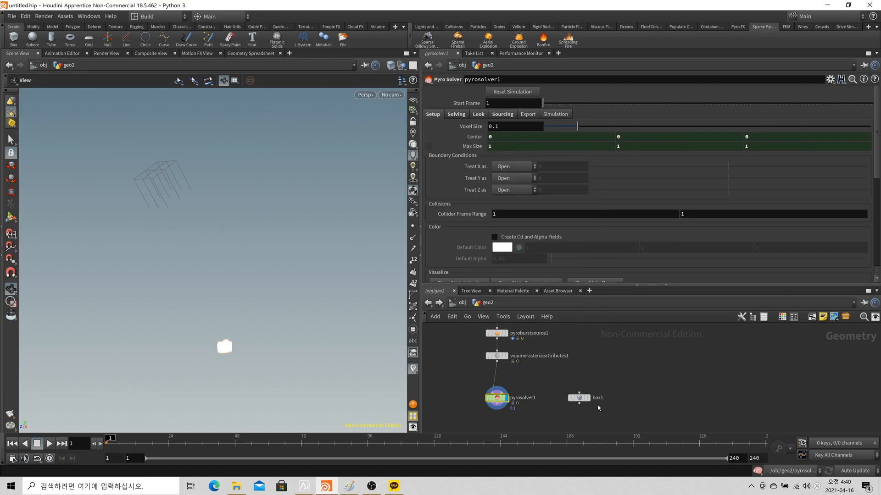
Set the box's size to 9 on all axes and its Y center to 3.1, and test-play the simulation to frame 28
click(580, 398)
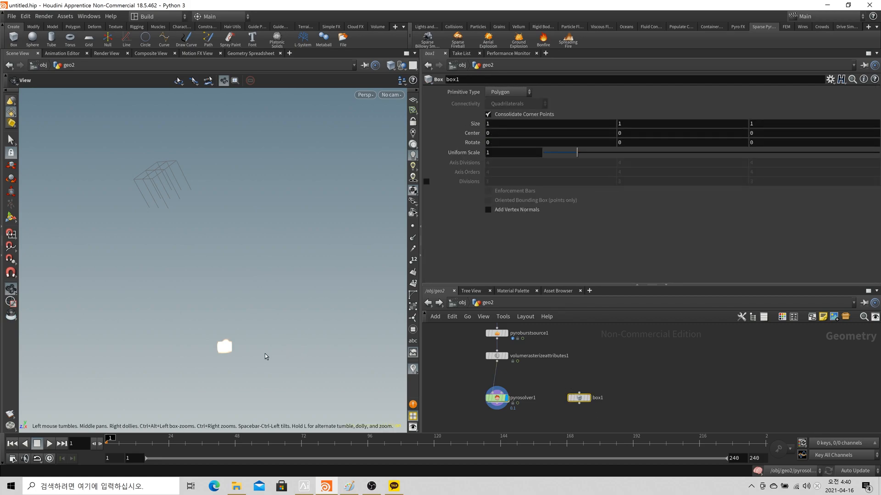
key(Return)
key(Escape)
key(Return)
key(Escape)
key(Return)
middle_drag(474, 123, 516, 124)
middle_drag(684, 135, 812, 92)
click(49, 445)
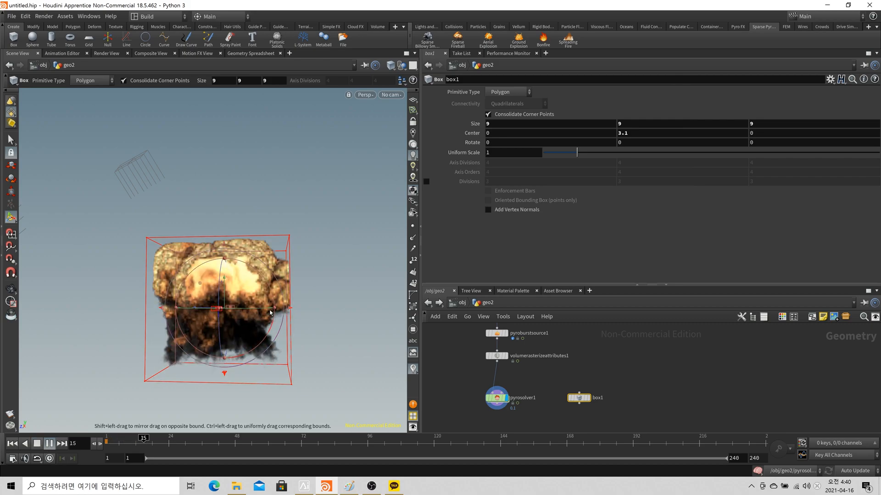
click(38, 446)
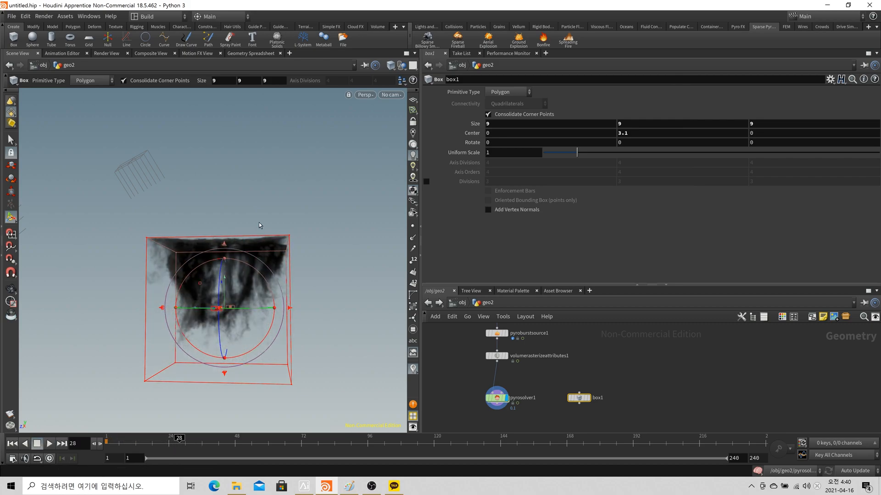
Set the box's size to 15 on all axes and its Y center to 7
text(15)
key(Tab)
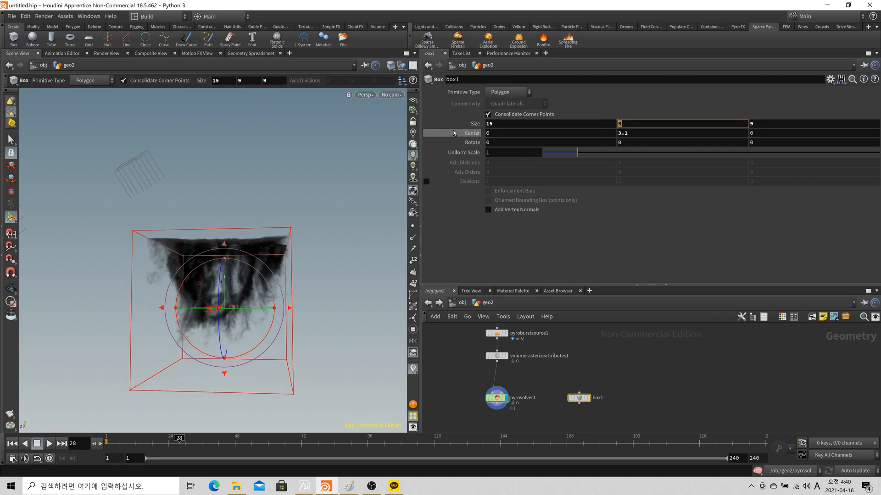
key(Tab)
text(15)
key(Tab)
text(15)
key(Tab)
text(5)
key(Tab)
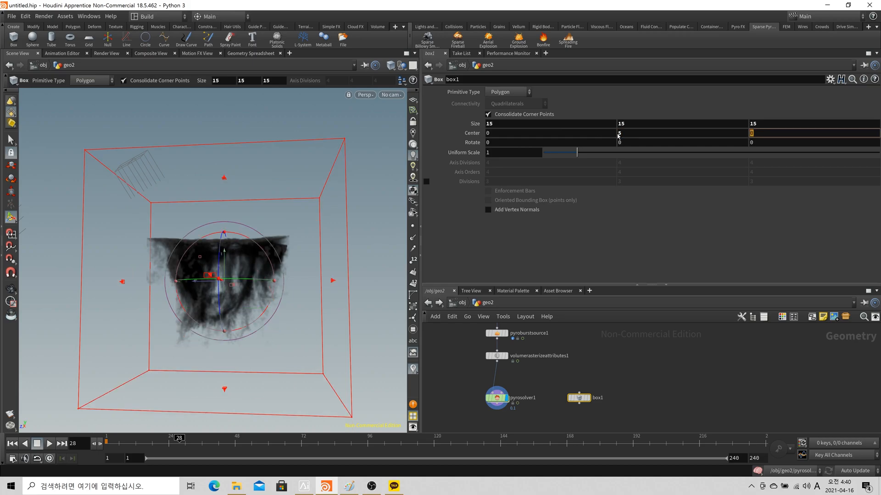
text(7)
key(Return)
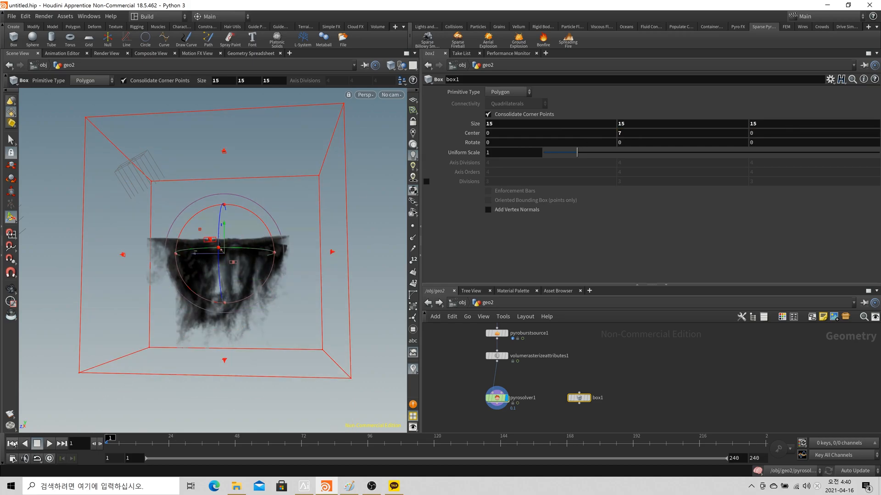
Play the simulation from frame 1 to check how the explosion fits the enlarged bounds
click(12, 443)
click(49, 443)
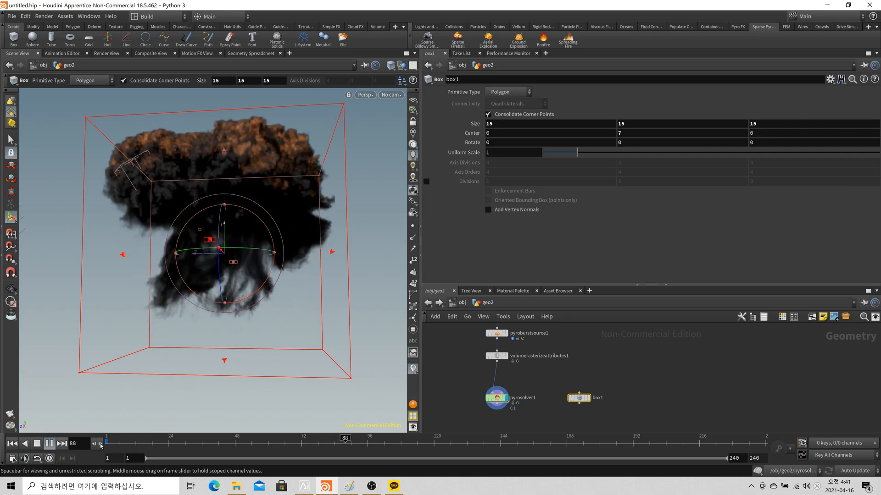
click(49, 444)
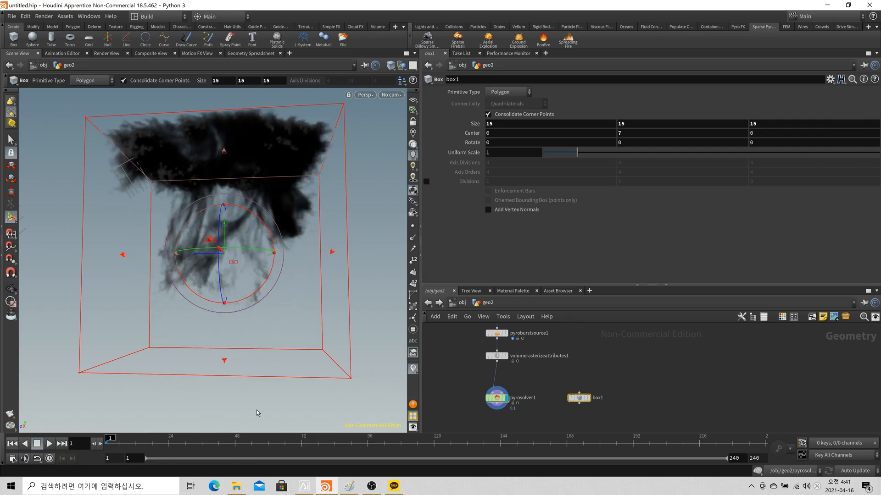
click(37, 444)
Set the pyro solver's flame Expansion Rate to 0.5 while the simulation plays
double_click(500, 401)
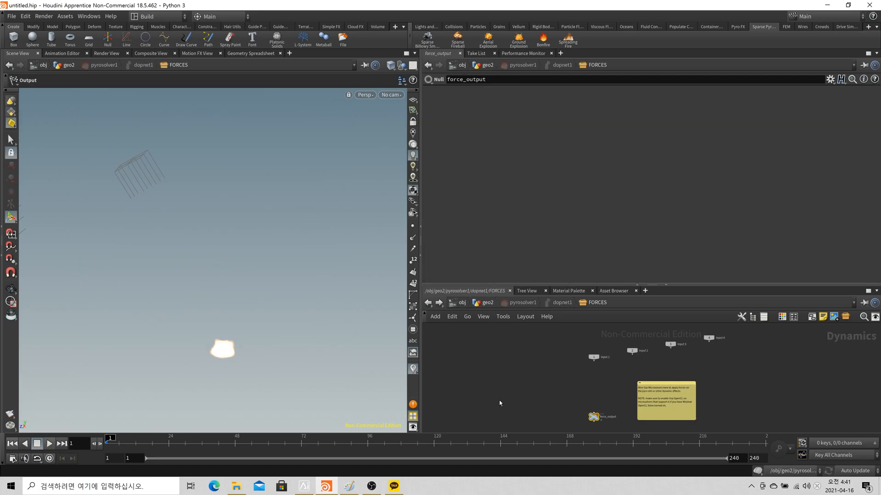
click(430, 305)
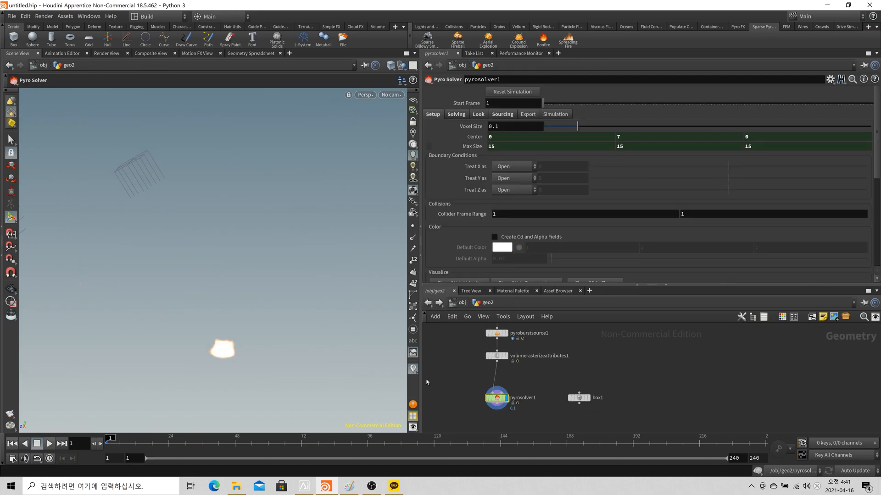
click(456, 115)
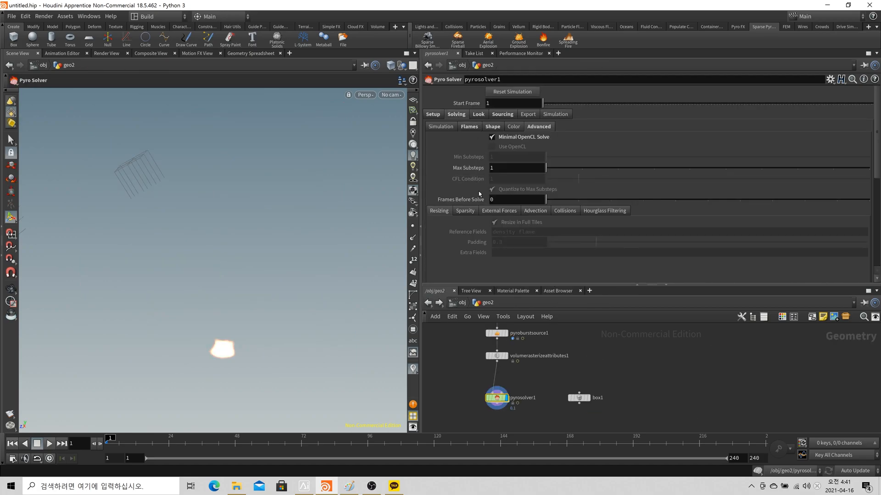
click(470, 128)
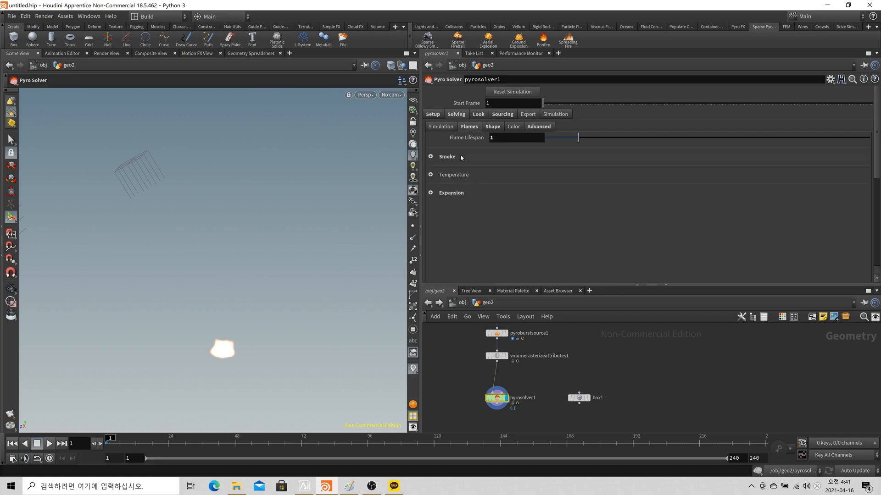
click(431, 193)
scroll(469, 194, down, 3)
scroll(469, 194, up, 2)
scroll(489, 209, down, 1)
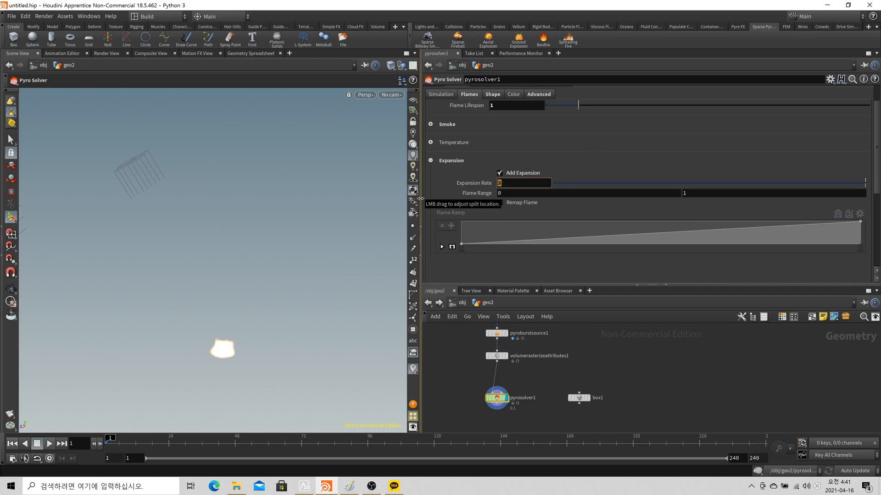
click(51, 445)
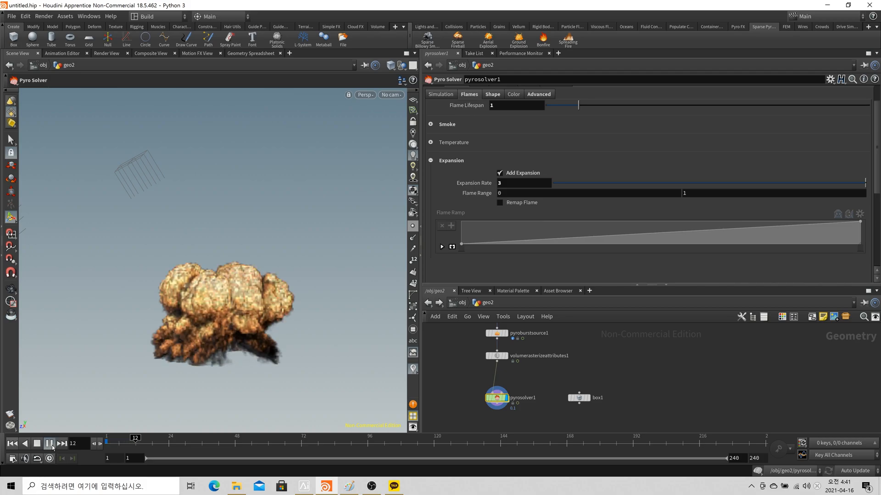
double_click(525, 183)
text(0.)
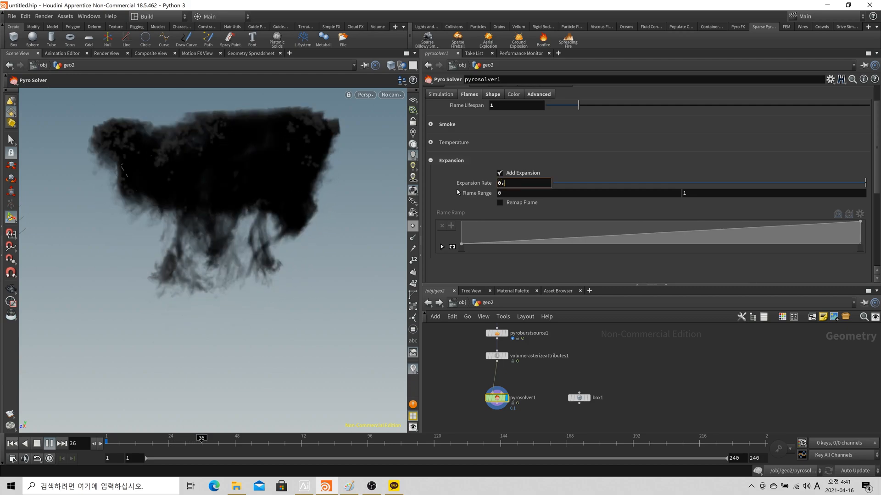
text(5)
key(Return)
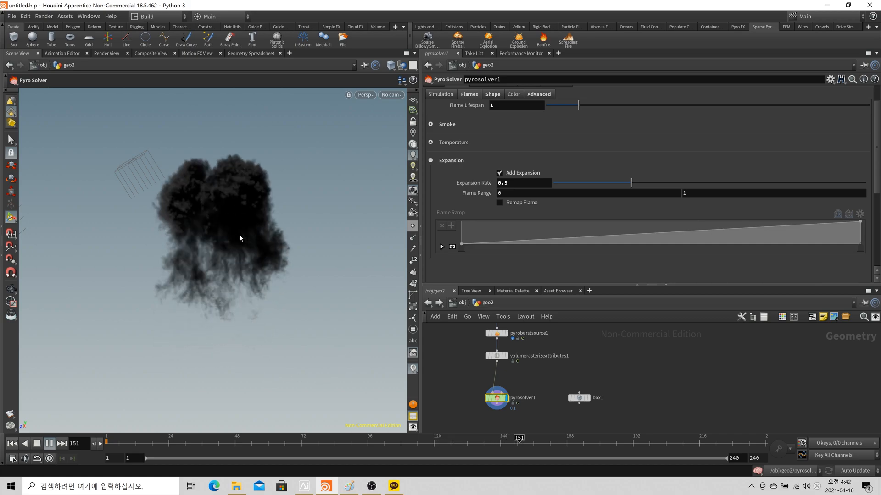
Set the pyro solver's Buoyancy Scale to 0.25 and its shape Dissipation to 0.01
click(440, 94)
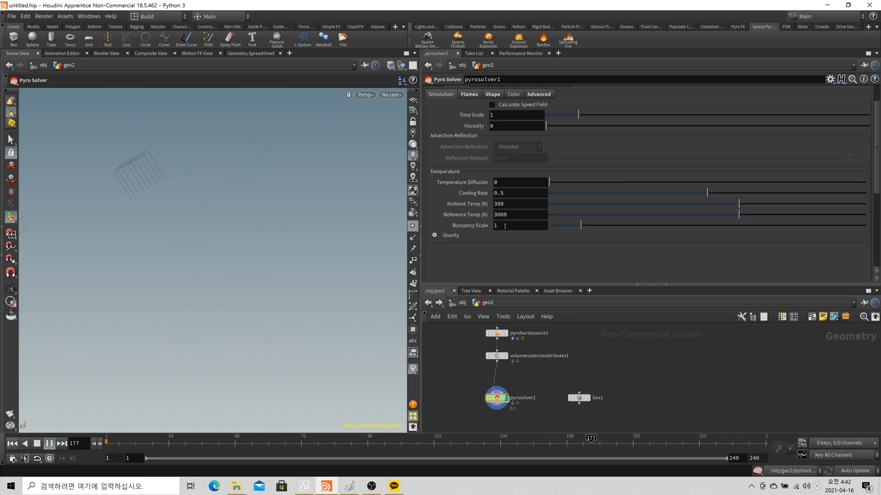
text(0.25)
key(Return)
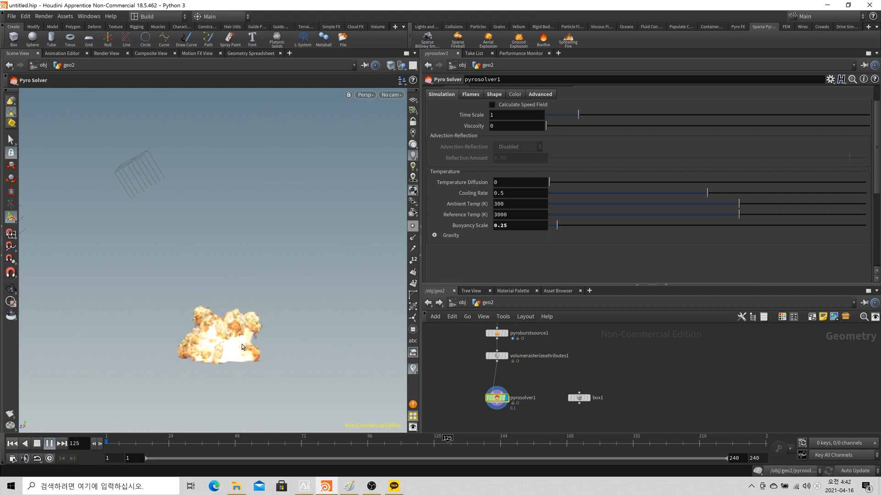
click(494, 94)
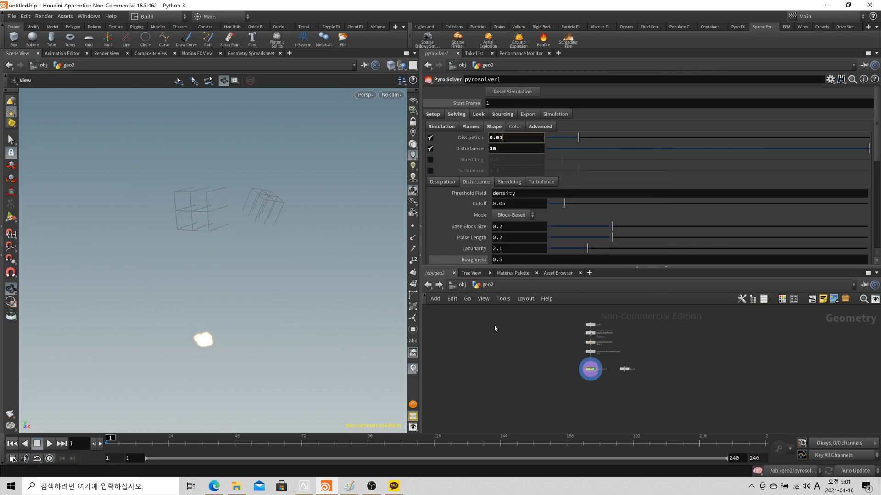
key(Up)
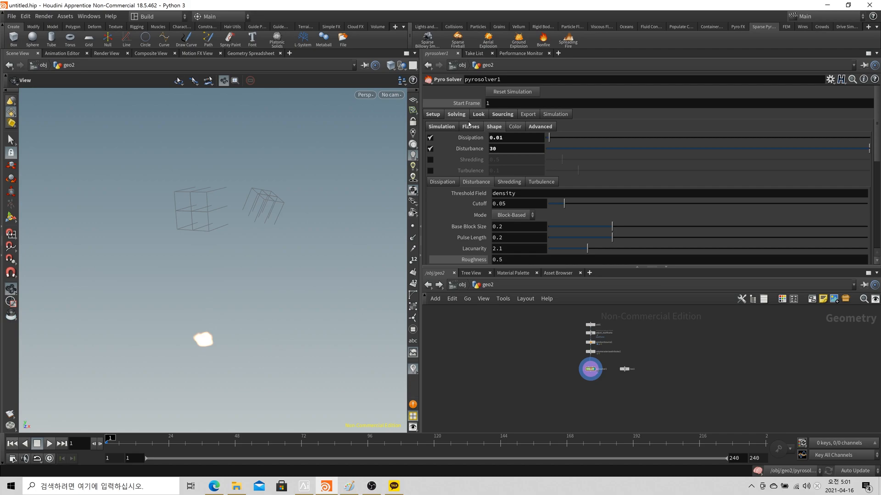
End the timeline at frame 120 and set the pyro solver's sourcing Cycle Length to 120
click(512, 115)
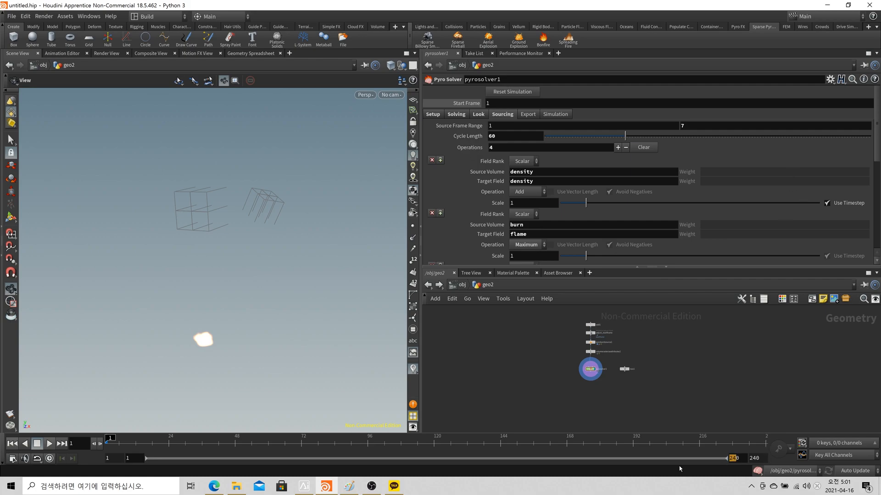
key(Tab)
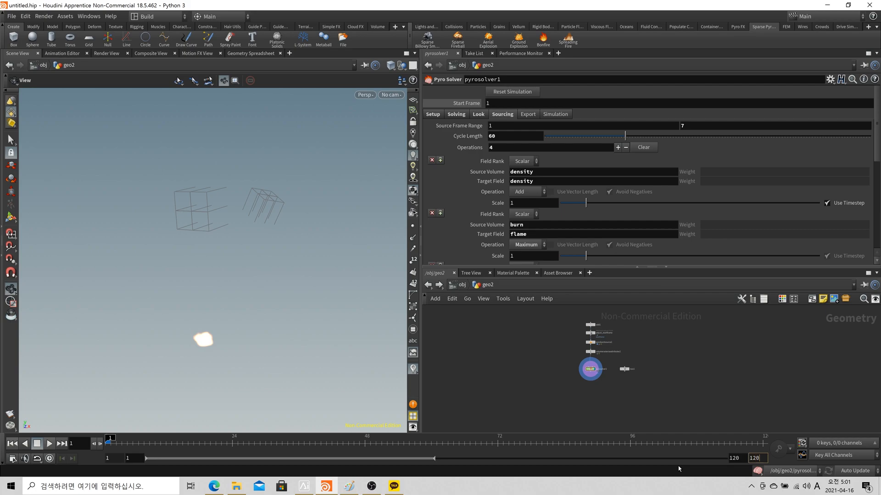
click(509, 137)
text(120)
key(Return)
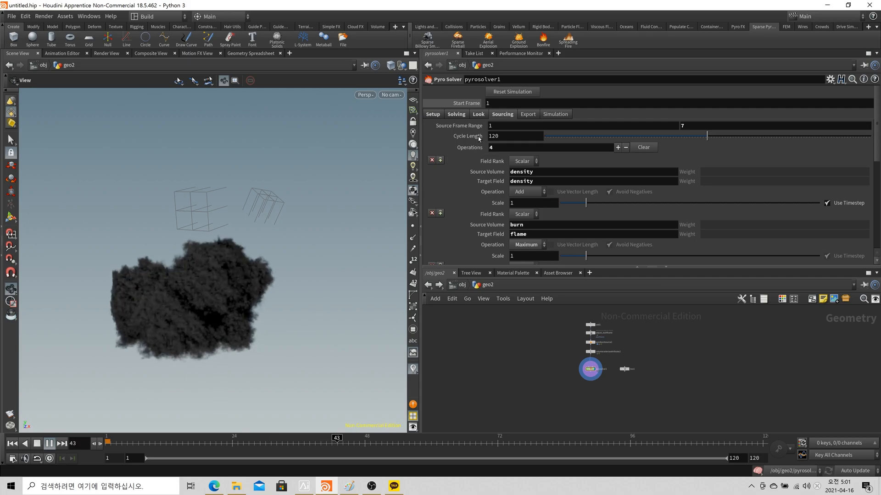
Set the pyro solver's shape Disturbance to 1
click(477, 114)
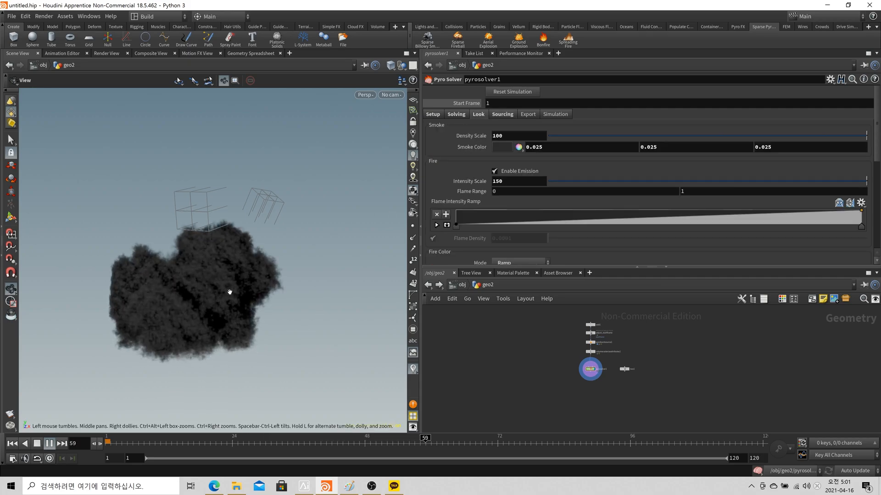
click(464, 115)
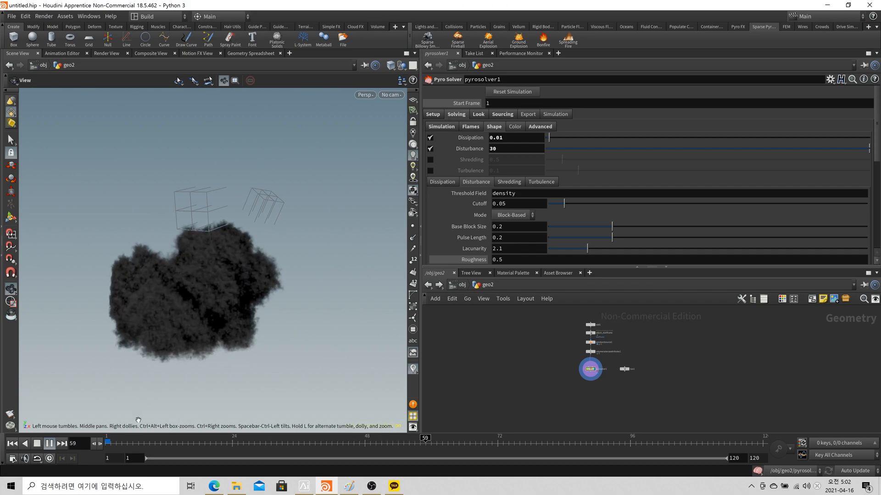
key(Up)
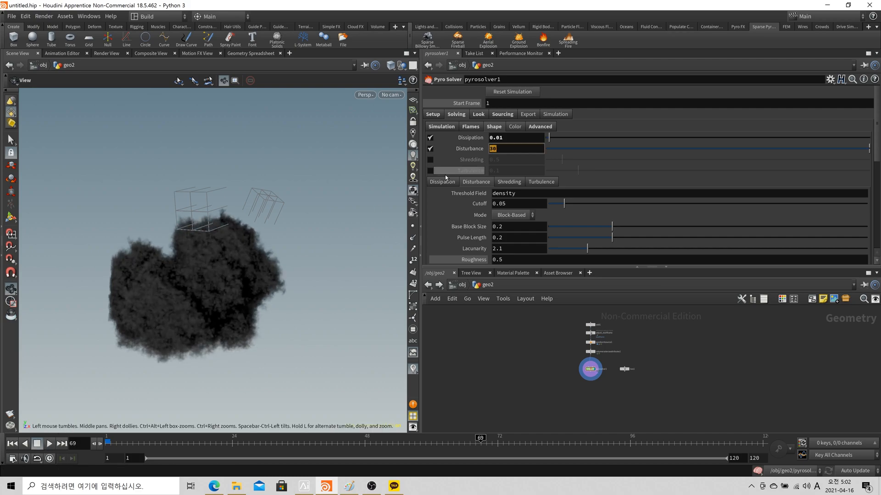
text(1)
key(Return)
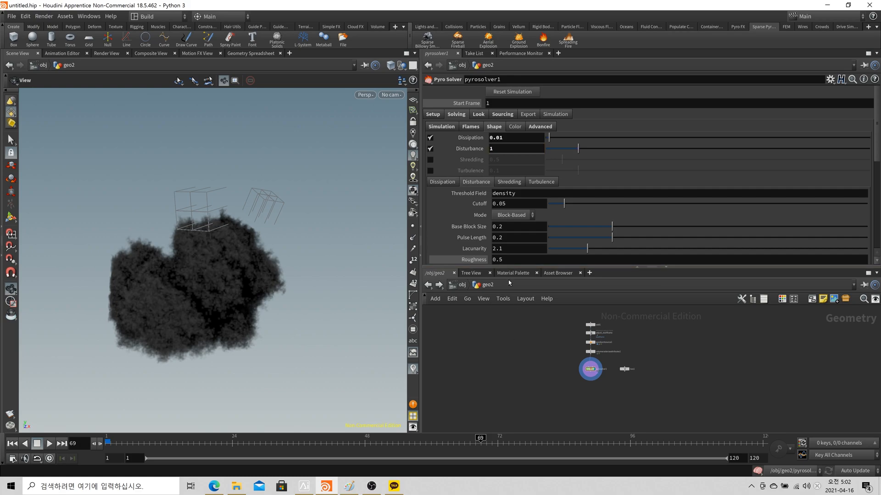
Set the disturbance's Max Octaves to 5 and its Roughness to 0.7
drag(511, 267, 510, 294)
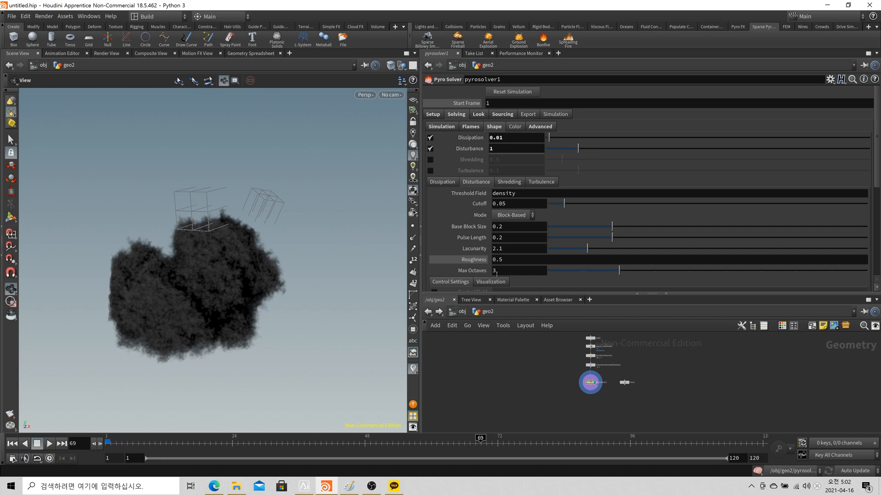
text(5)
key(Tab)
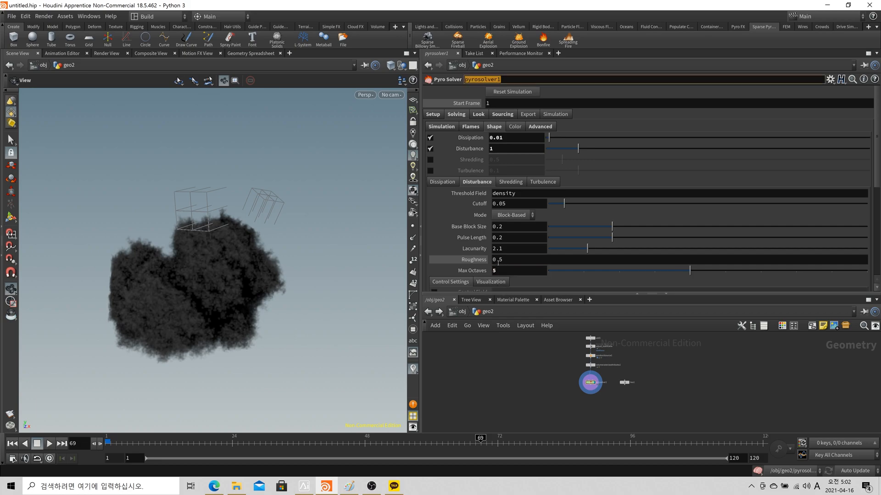
click(497, 262)
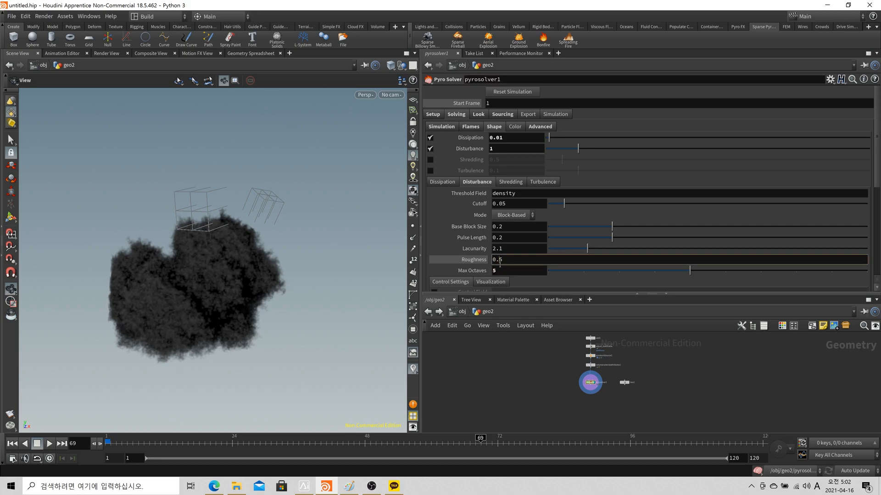
text(7)
key(Return)
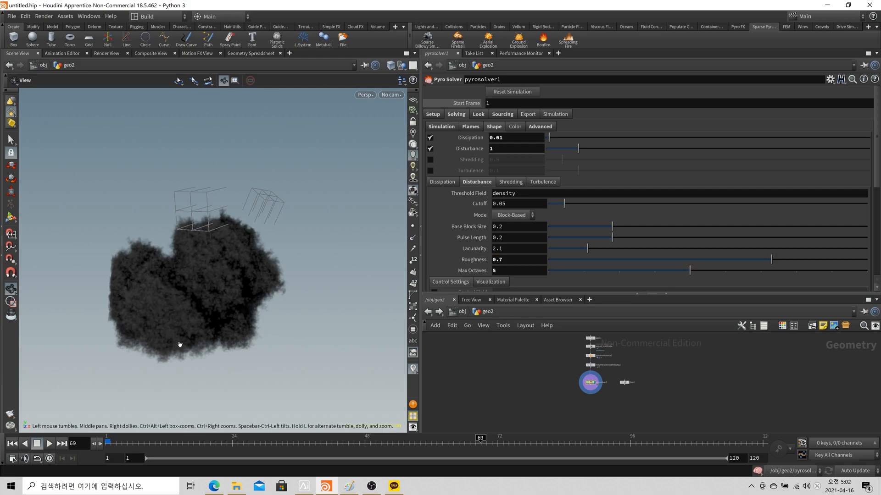
Play the simulation to check the effect of the new disturbance settings
click(49, 443)
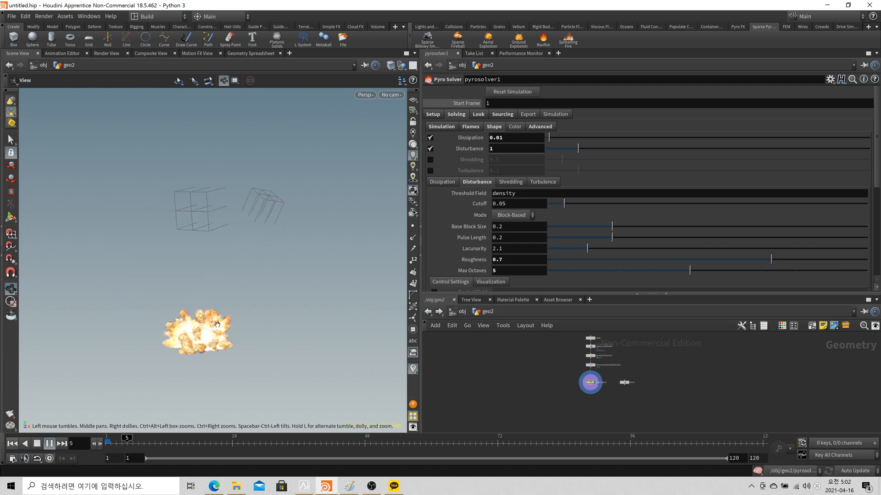
click(49, 443)
drag(137, 362, 224, 320)
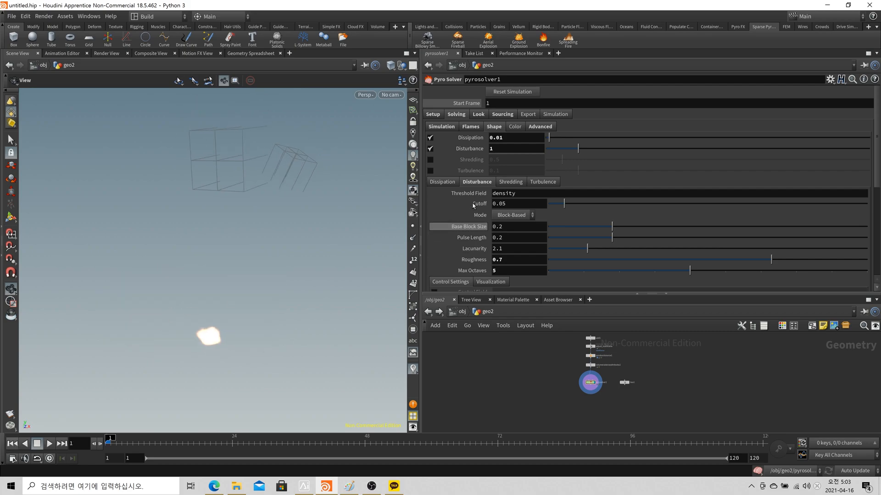
Enable the pyro solver's shape Turbulence and set it to 1
click(430, 171)
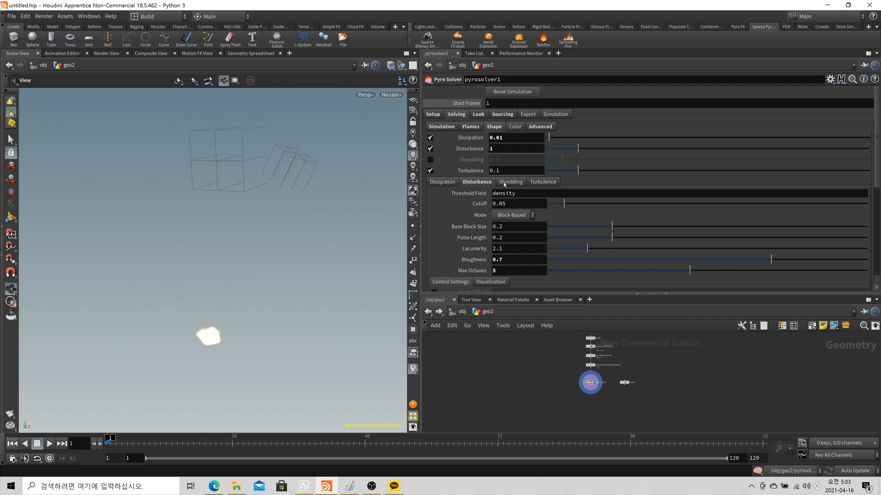
click(512, 171)
text(1)
key(Tab)
Play the turbulent simulation, then replay it from frame 1 and stop at frame 20
click(49, 444)
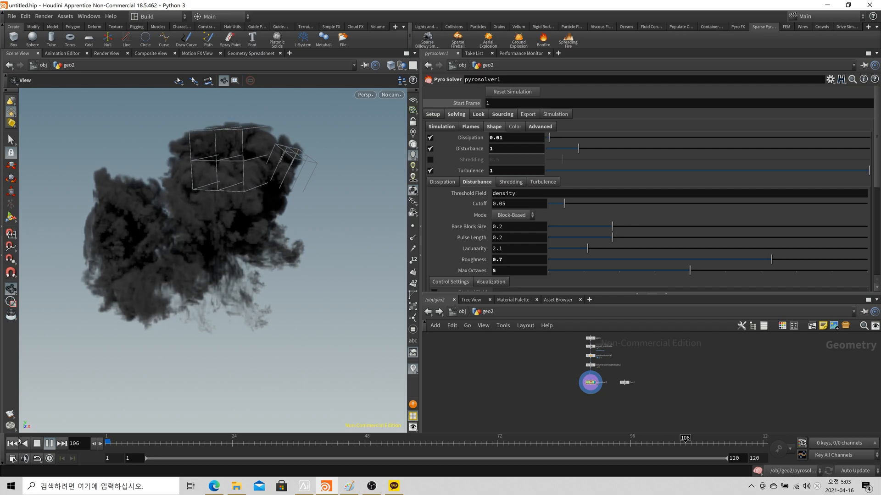
click(36, 443)
click(13, 443)
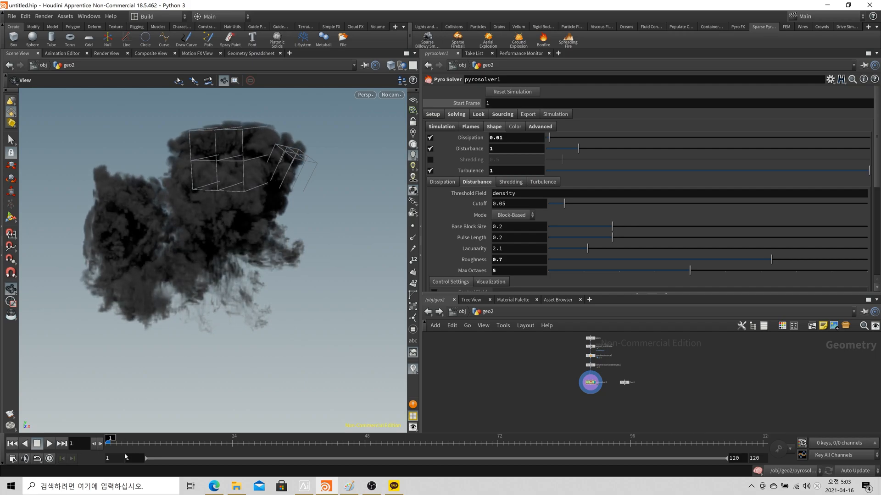
click(37, 443)
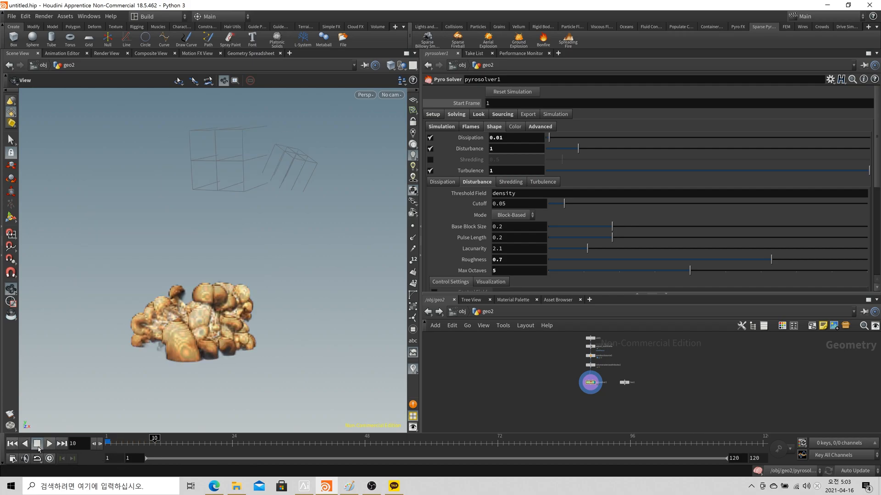
click(47, 444)
click(47, 443)
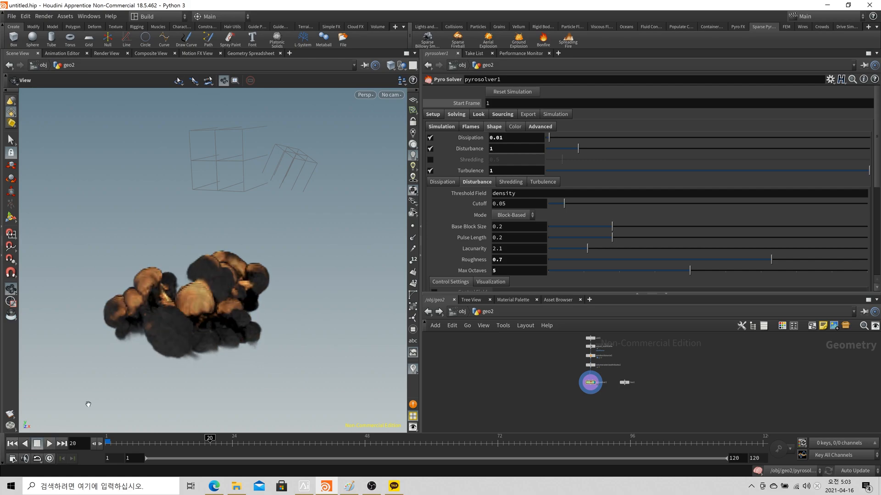
Keyframe the pyro solver's Turbulence at 1 on frame 20 and at 0.2 on frame 47
alt+click(514, 171)
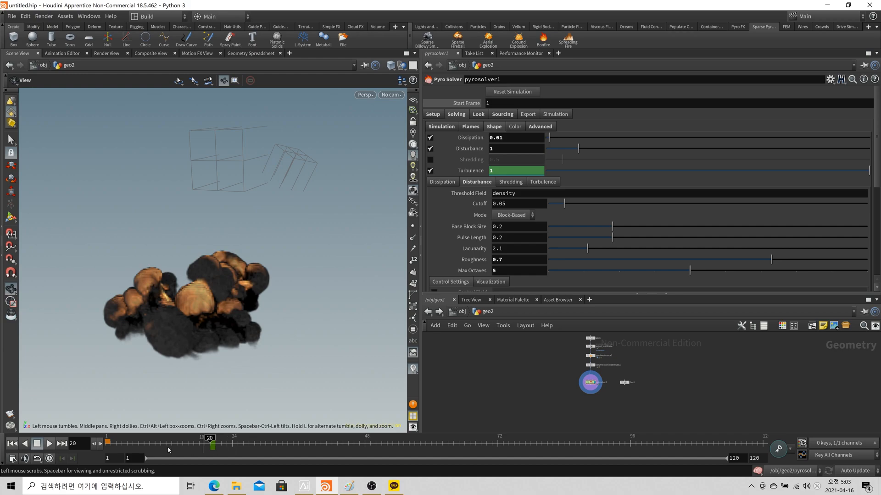
click(49, 444)
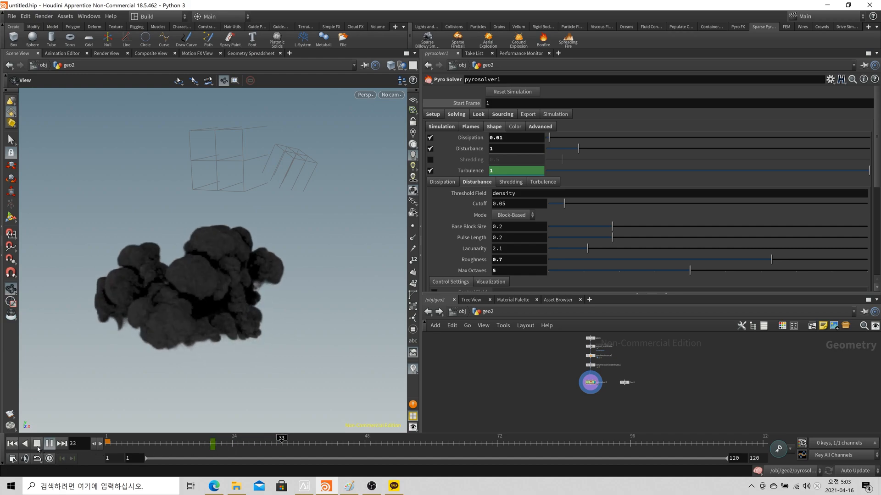
click(37, 444)
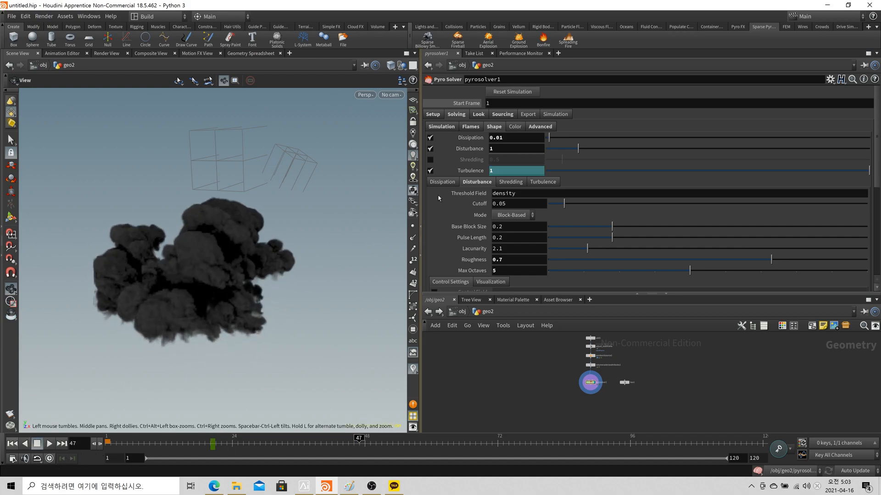
mouse_move(475, 170)
middle_down()
mouse_move(449, 170)
mouse_move(486, 180)
middle_up()
alt+click(476, 171)
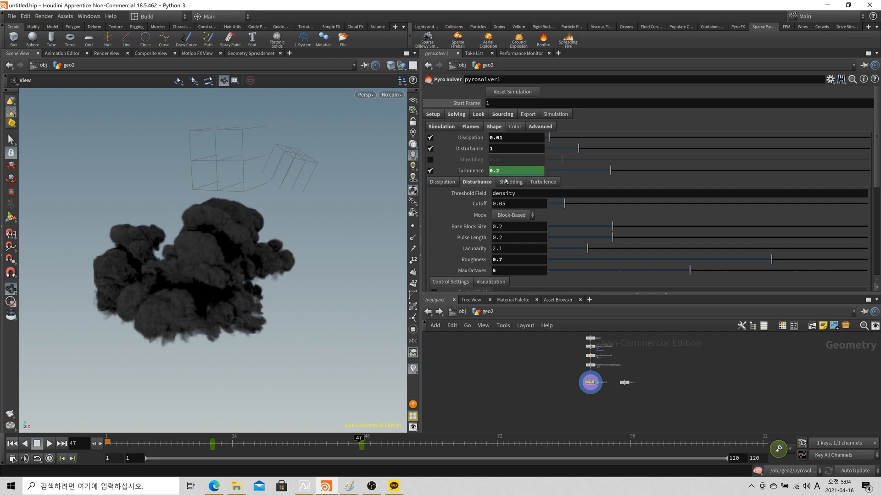
Replay the simulation from frame 1 to check the animated turbulence, viewing the explosion from another angle
click(49, 444)
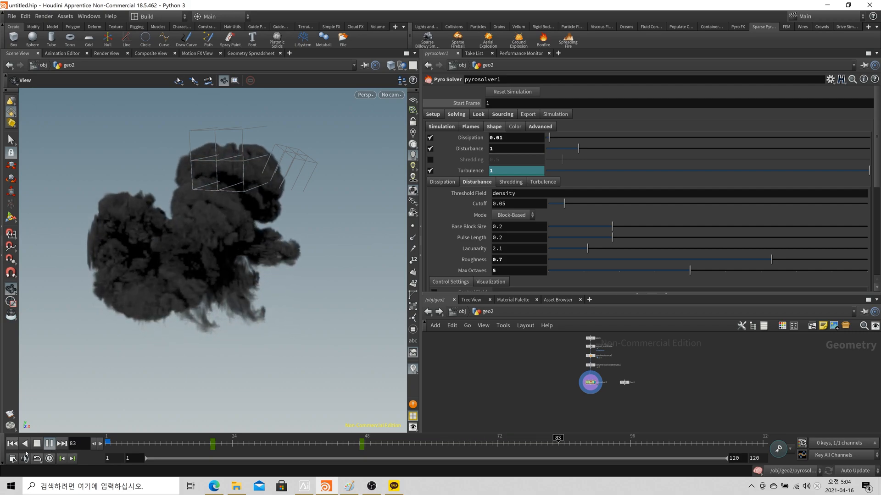
click(13, 444)
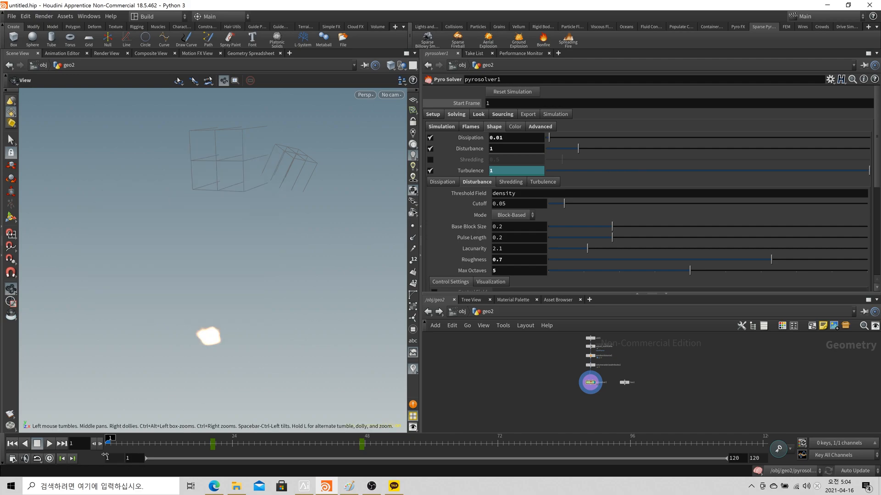
drag(119, 410, 208, 344)
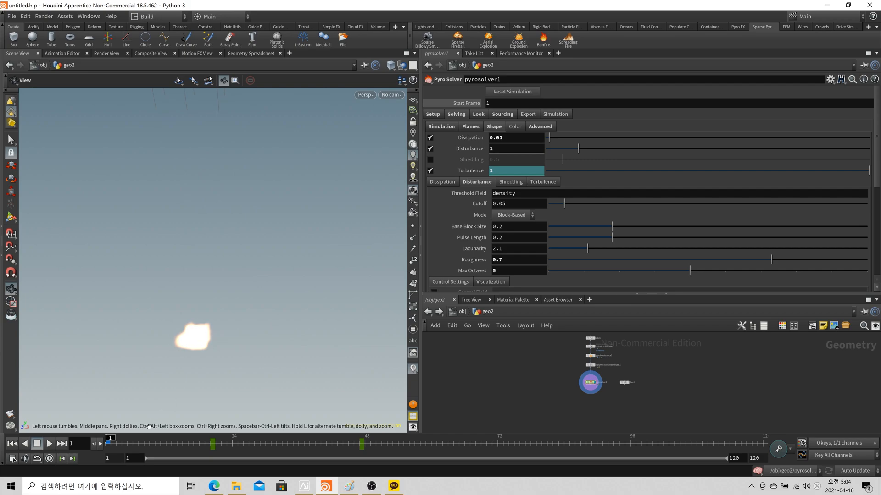
click(36, 444)
middle_drag(183, 315, 206, 317)
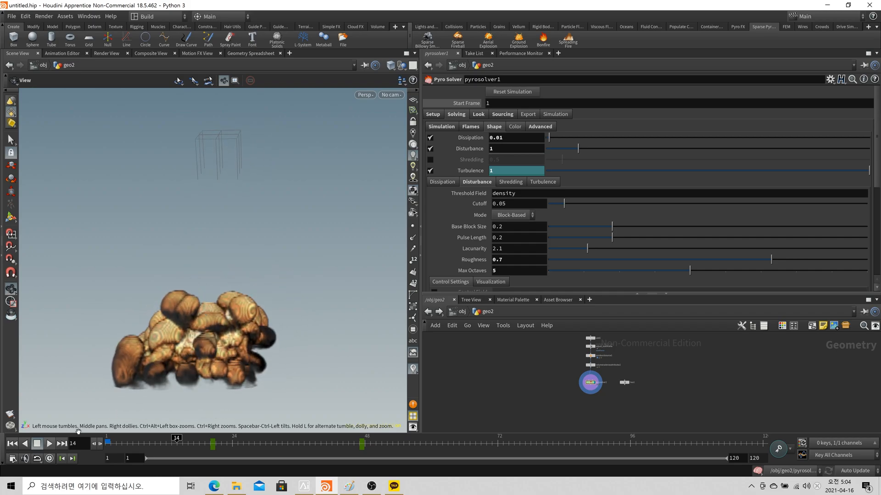
click(44, 445)
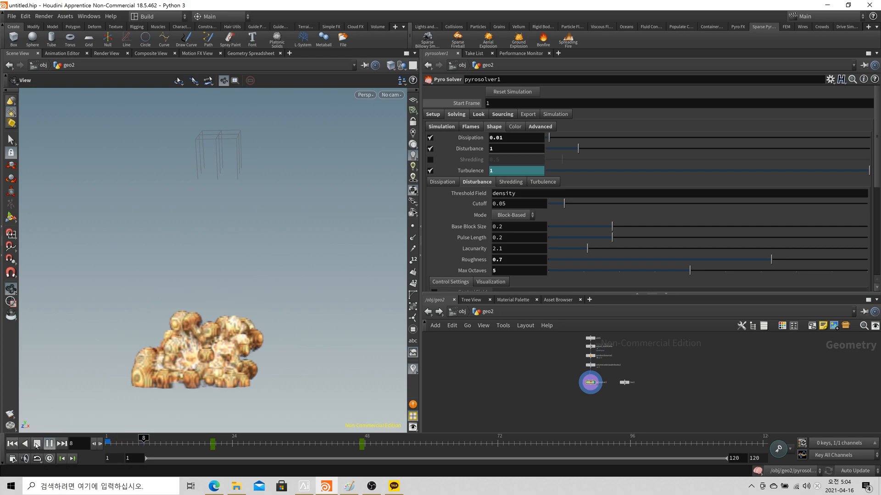
click(37, 445)
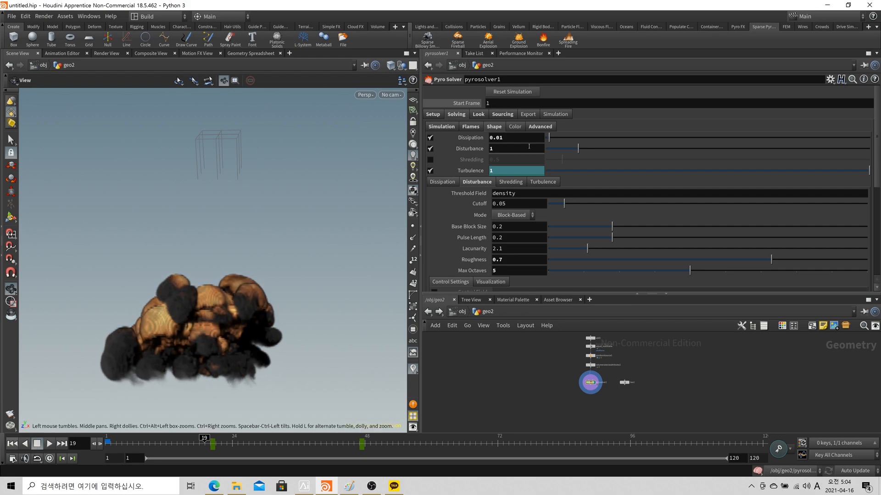
Keyframe the pyro solver's Disturbance at 10 on frame 17 and at 1 on about frame 41
click(190, 444)
text(0)
key(Return)
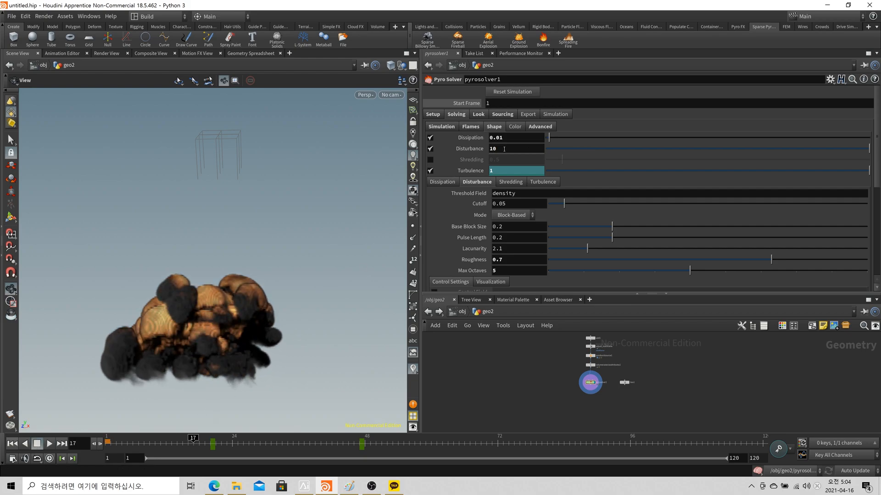
alt+click(503, 149)
click(49, 444)
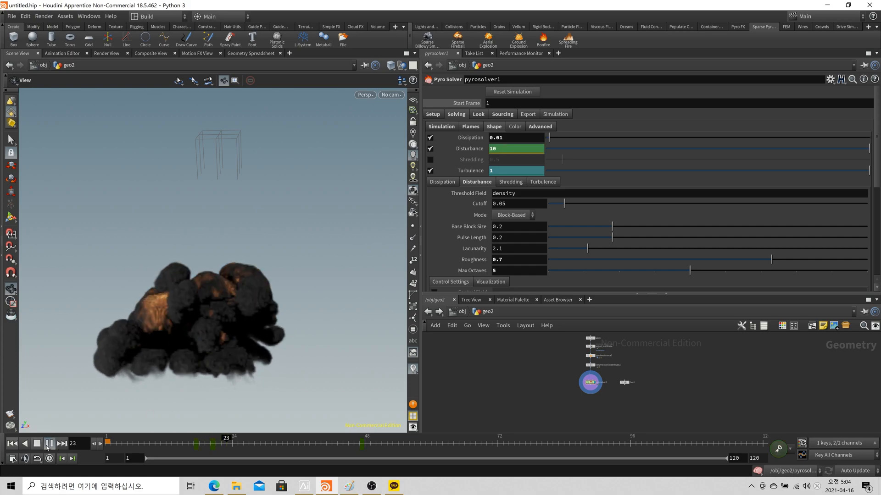
click(38, 444)
double_click(500, 148)
text(1)
key(Return)
alt+click(501, 148)
Play the simulation with the animated disturbance, view it from another angle, and stop at frame 30
click(13, 443)
click(62, 444)
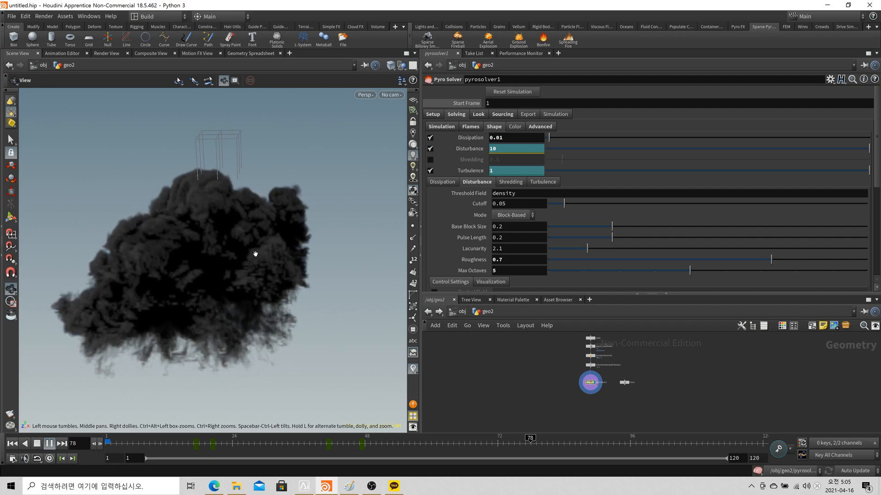
drag(259, 277, 209, 293)
click(50, 444)
click(49, 444)
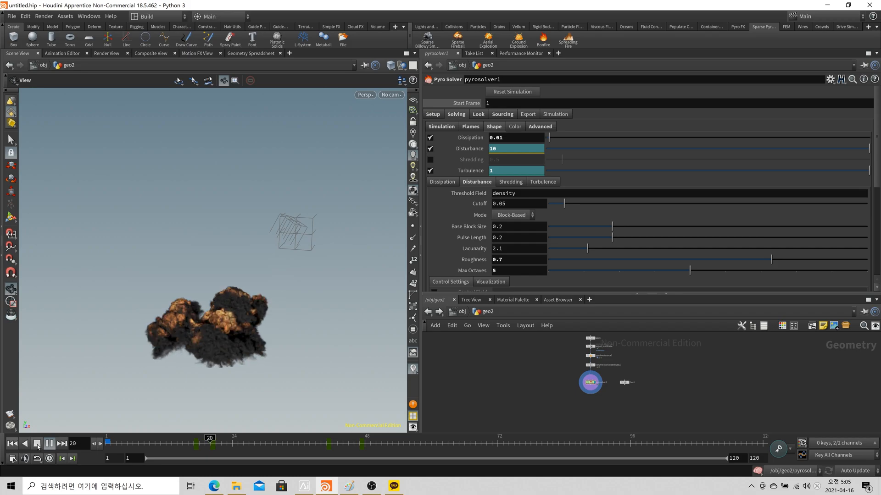
click(37, 444)
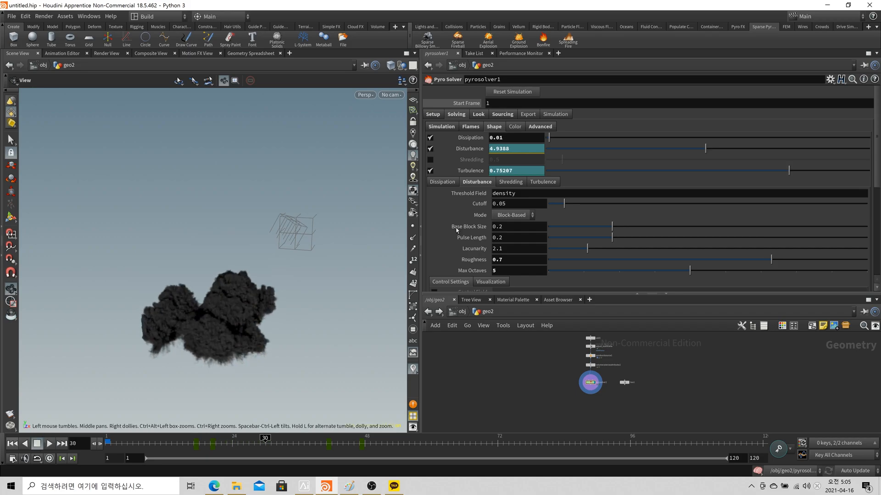
Move the disturbance curve's second keyframe back to about frame 30 in the Animation Editor
shift+click(516, 149)
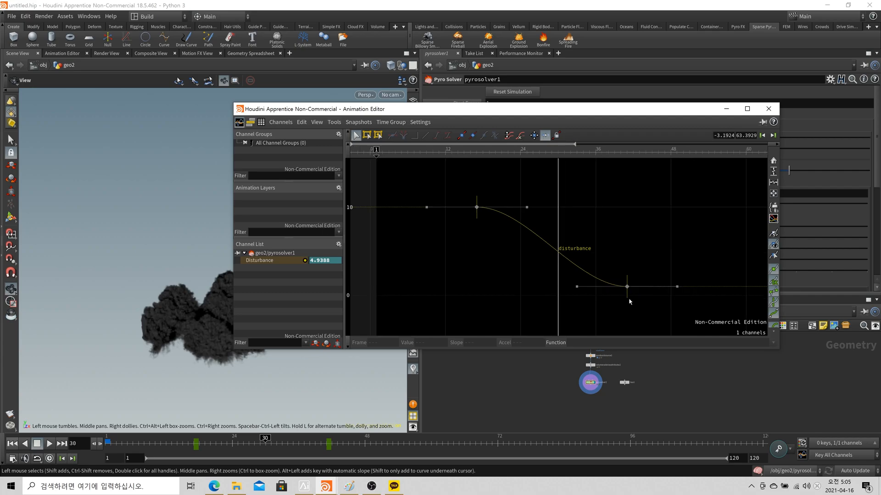
click(627, 287)
drag(627, 297, 562, 298)
click(768, 108)
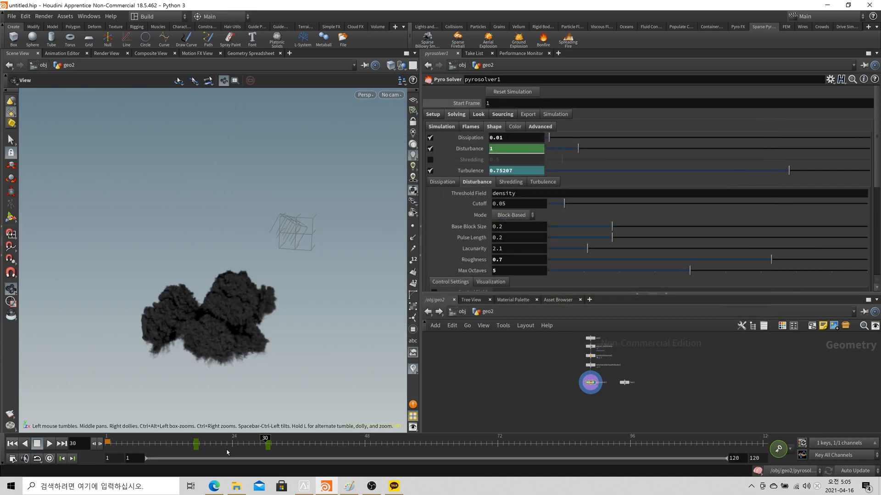
Replay the simulation from the start with the shortened disturbance falloff and stop at frame 72
click(19, 446)
click(49, 443)
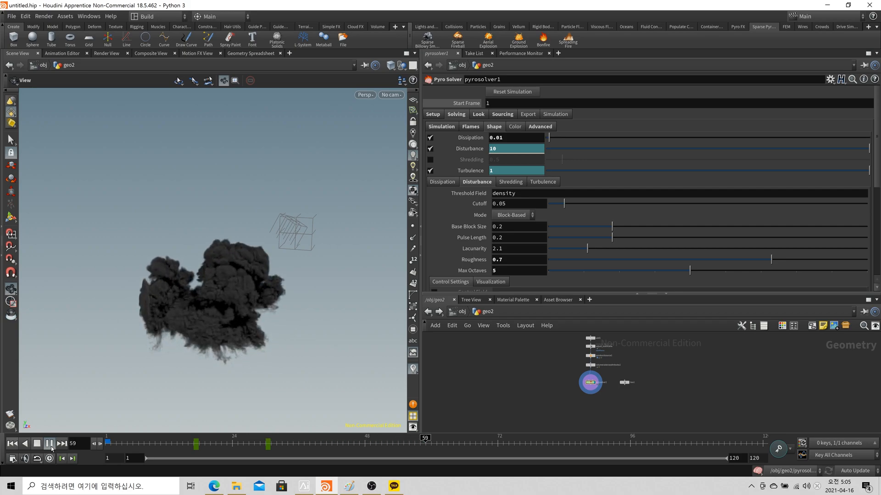
click(51, 447)
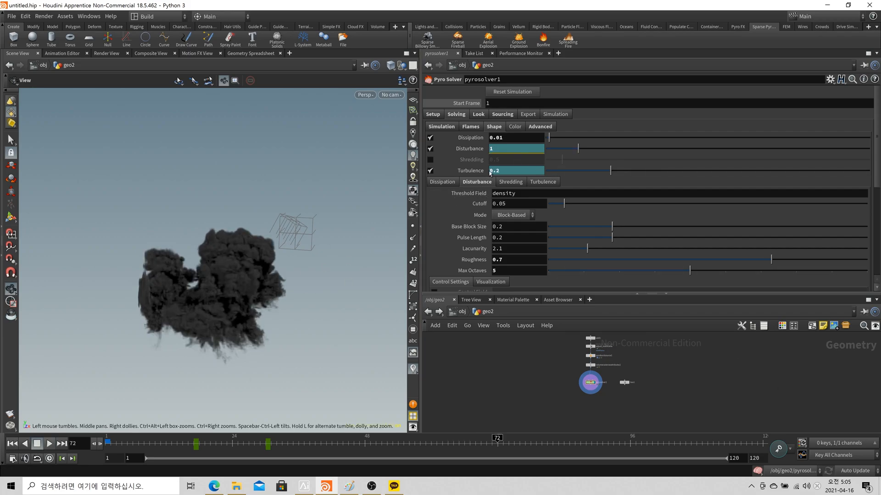
Shift both disturbance keyframes earlier in the Animation Editor, to frames 9 and 22
shift+click(523, 150)
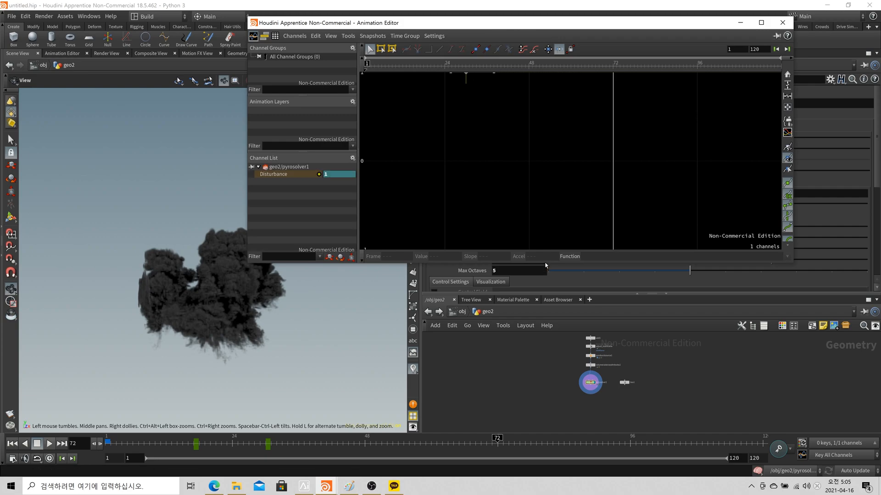
right_drag(423, 104, 522, 187)
drag(535, 152, 491, 157)
drag(488, 124, 676, 248)
drag(537, 155, 461, 159)
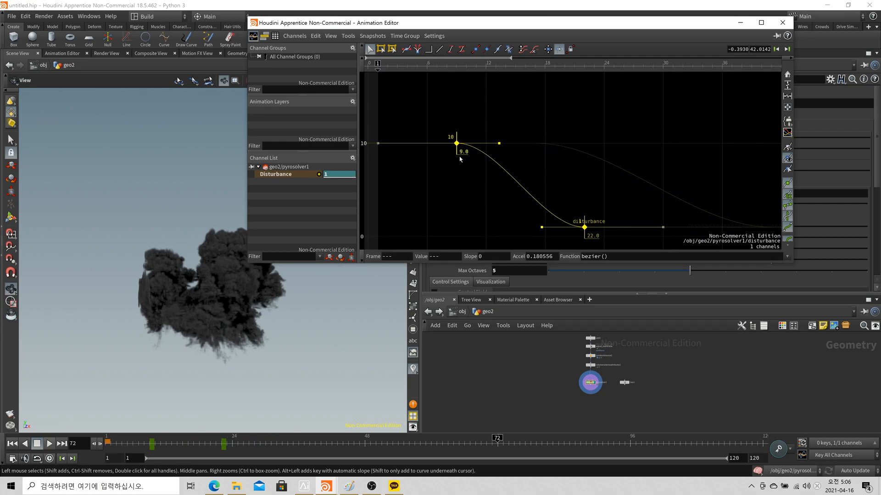
click(782, 22)
Play the simulation twice from frame 1 to check the earlier disturbance falloff, then reset it
click(12, 443)
click(50, 443)
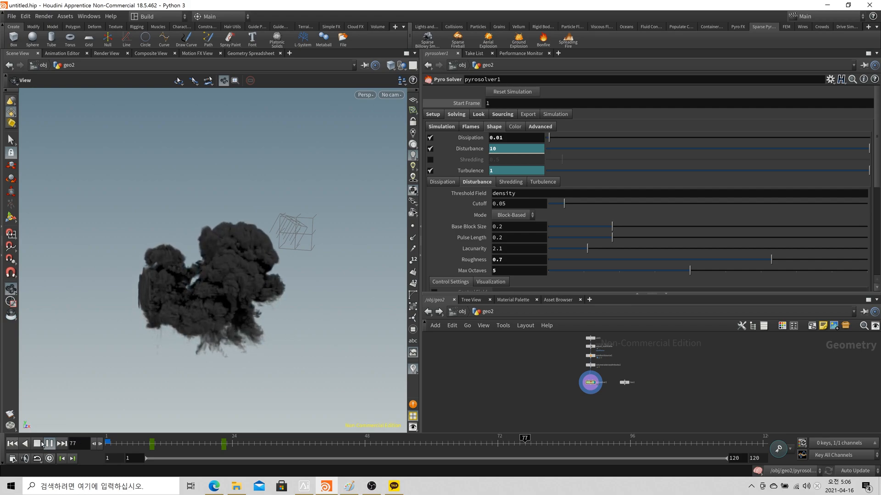
click(12, 444)
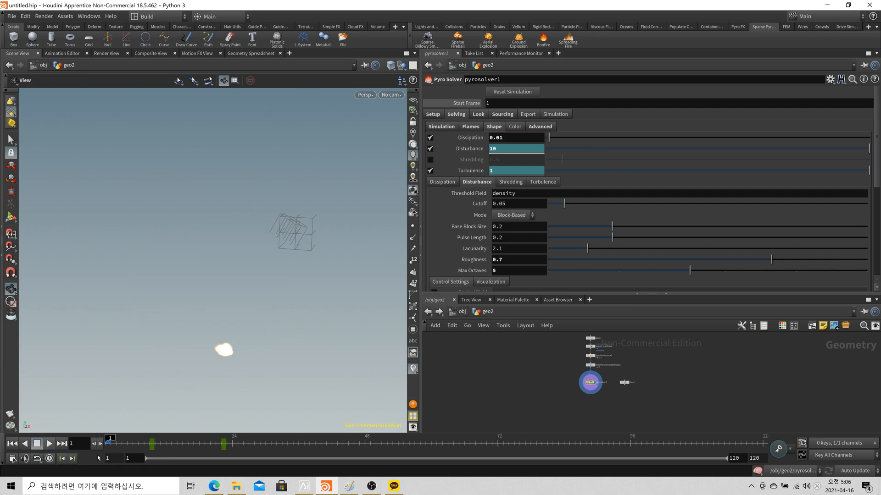
click(49, 444)
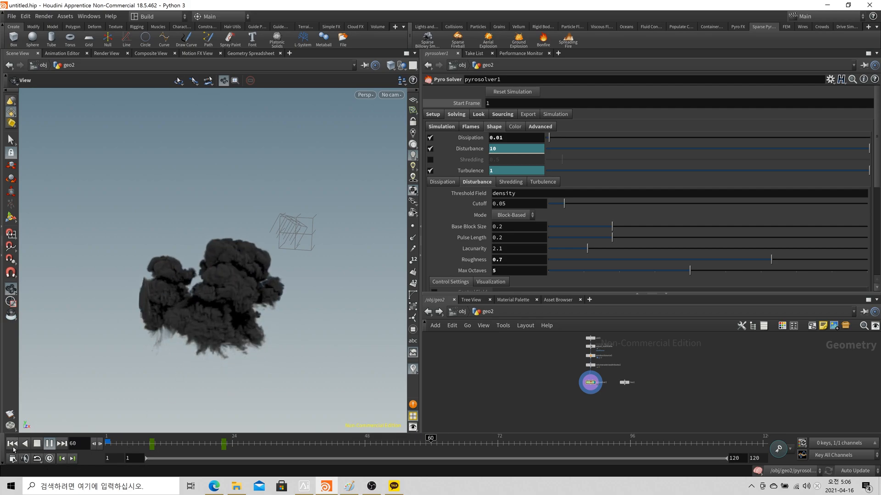
click(528, 92)
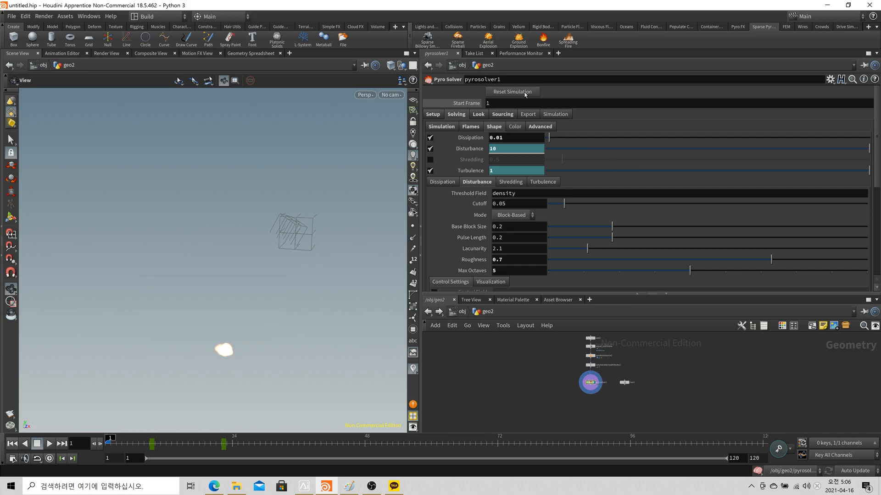
Set the pyro solver's Flame Lifespan to 15
click(472, 128)
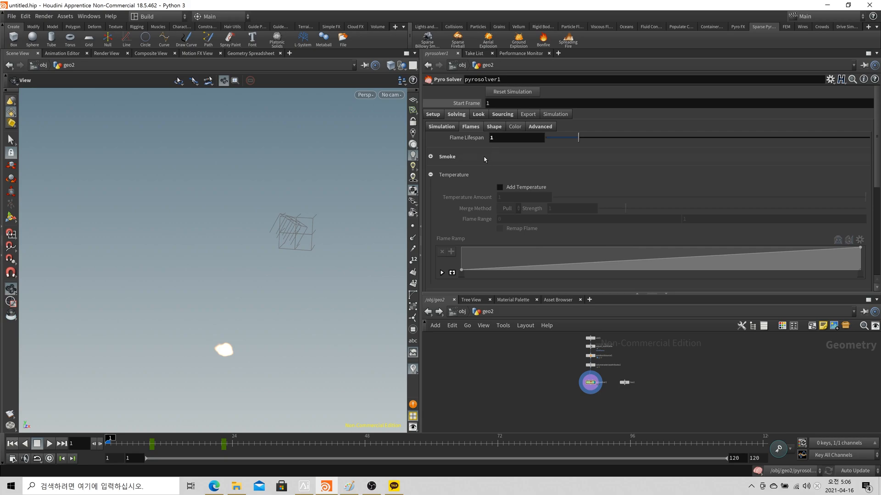
click(432, 175)
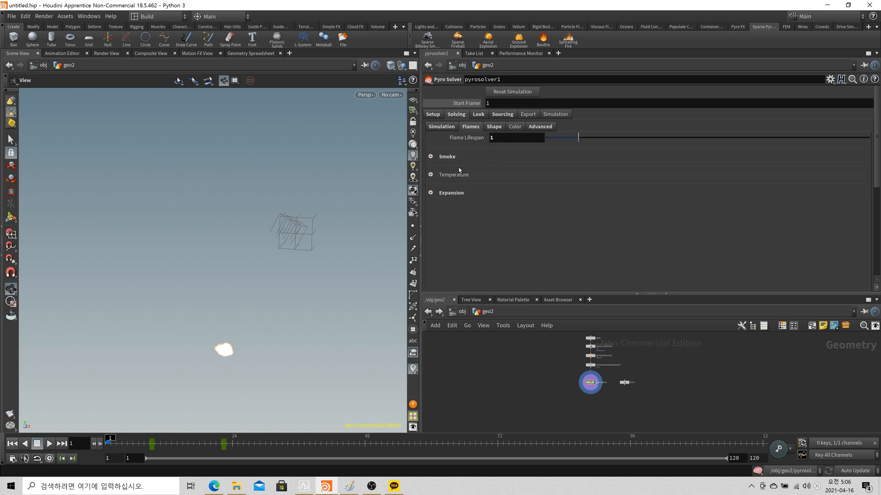
click(431, 193)
click(431, 193)
click(517, 138)
key(Return)
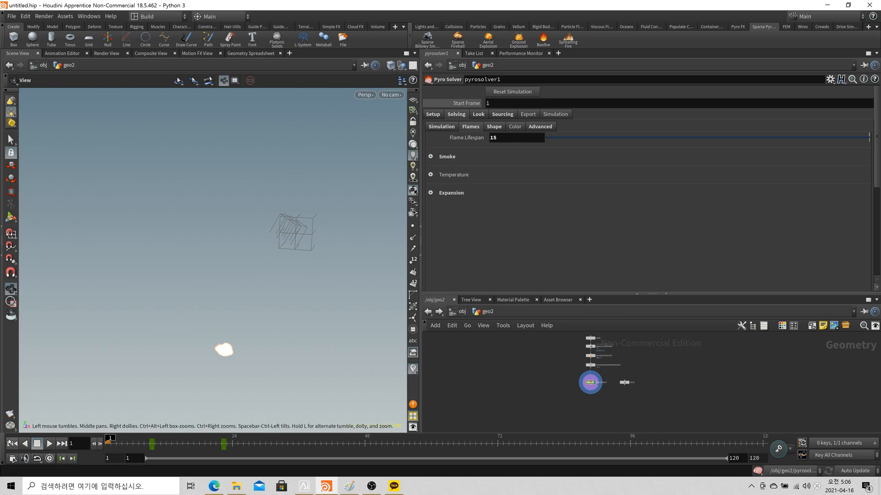
Play the simulation with the longer flame lifespan, inspect the smoke from several angles, and return to frame 1
click(49, 444)
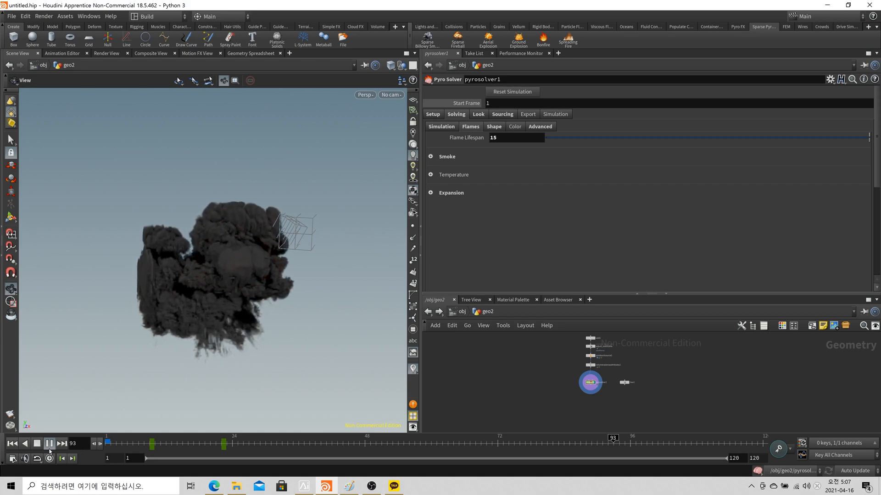
key(Up)
drag(274, 270, 240, 305)
drag(168, 292, 260, 322)
click(13, 444)
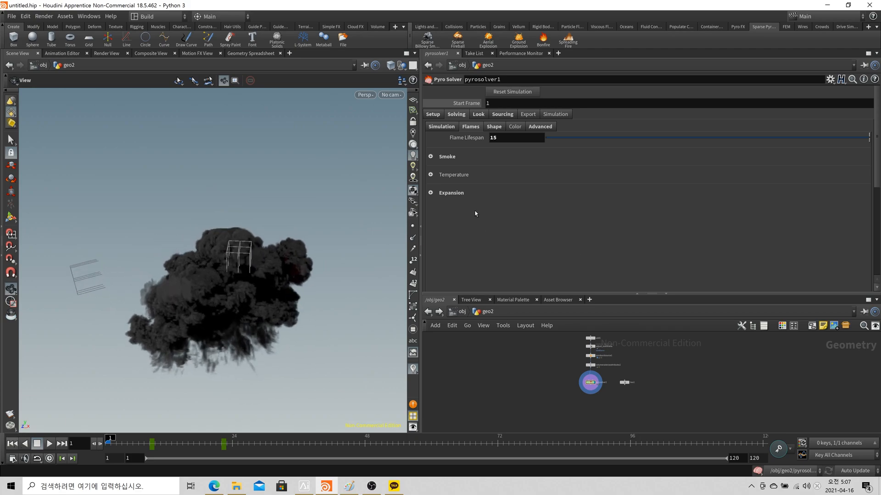
Enable Add Temperature in the flame settings and play the simulation to frame 15
click(430, 175)
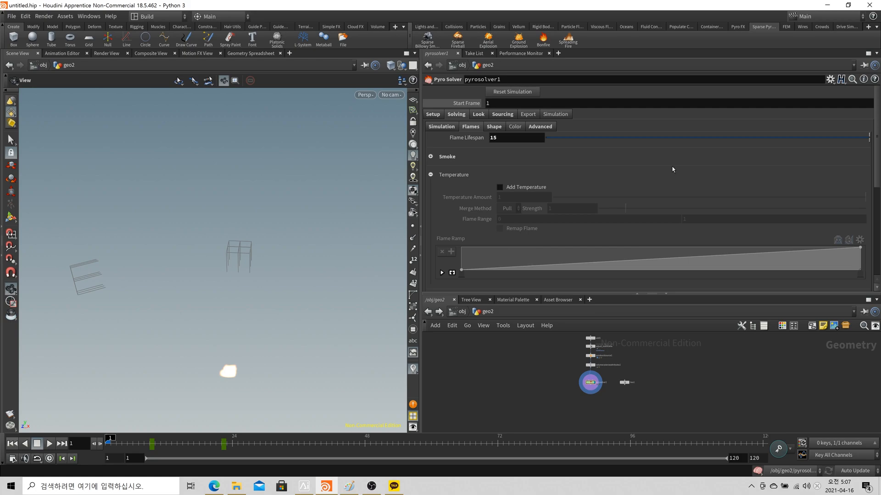
click(500, 187)
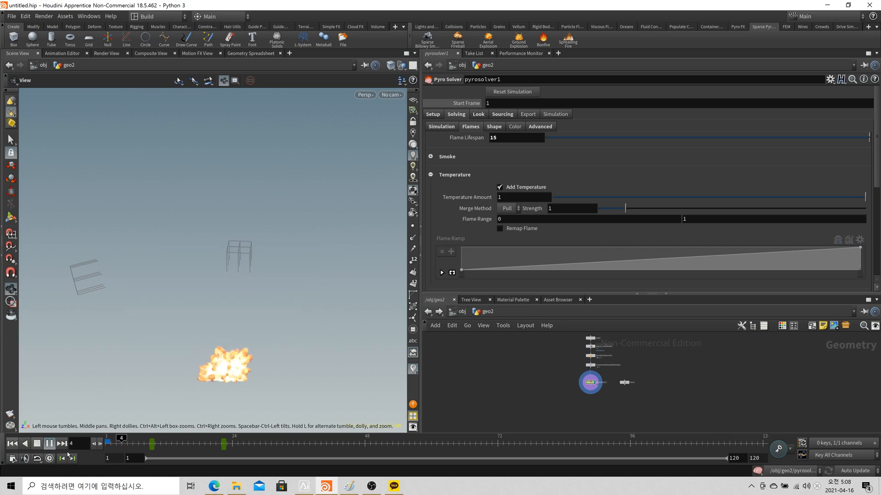
click(39, 444)
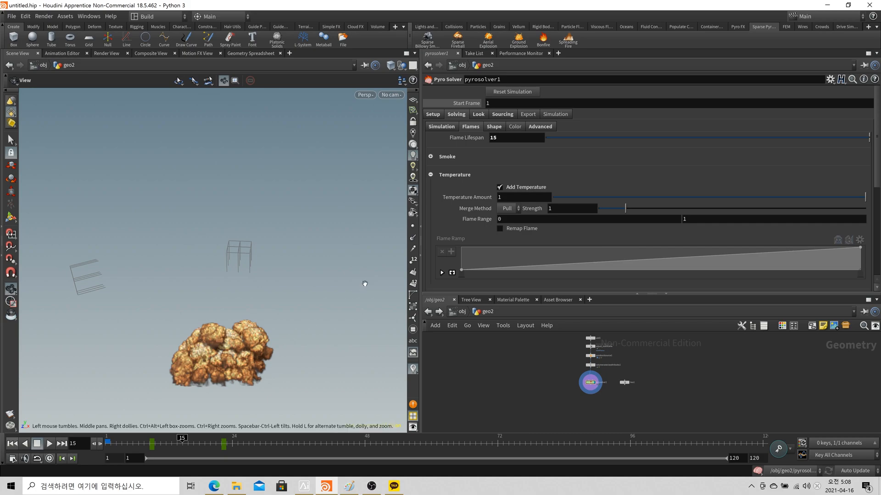
click(430, 175)
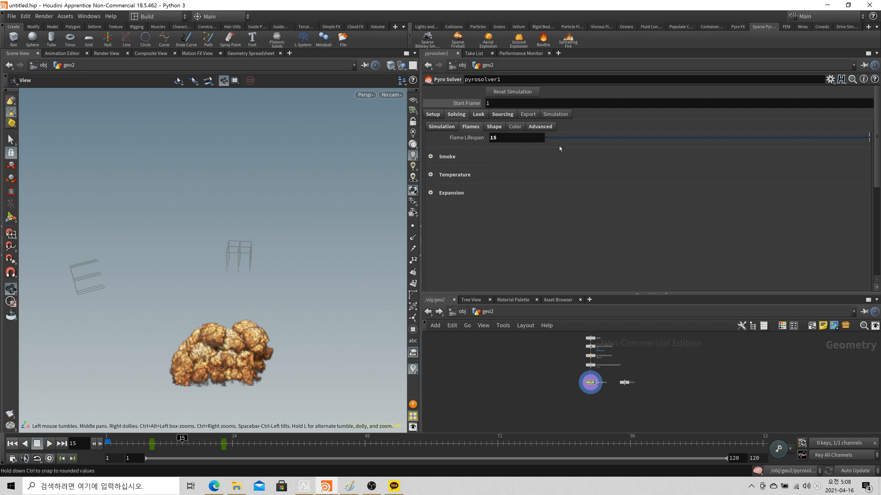
scroll(603, 367, up, 4)
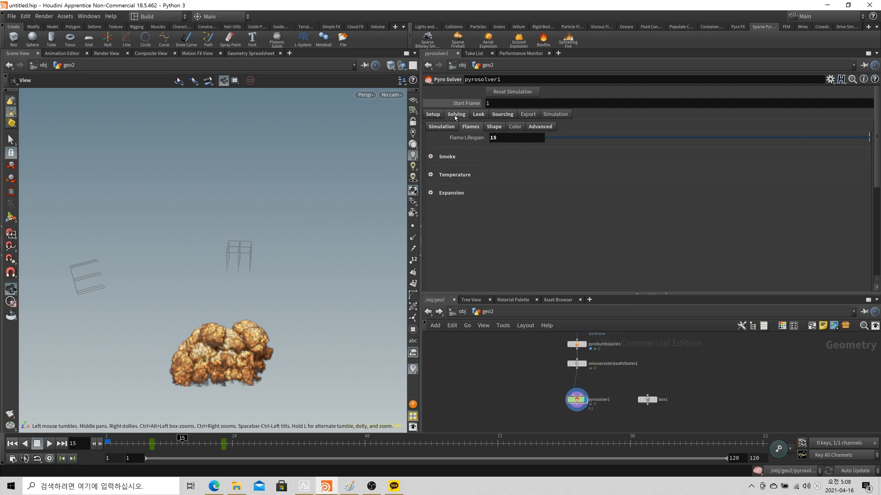
click(495, 128)
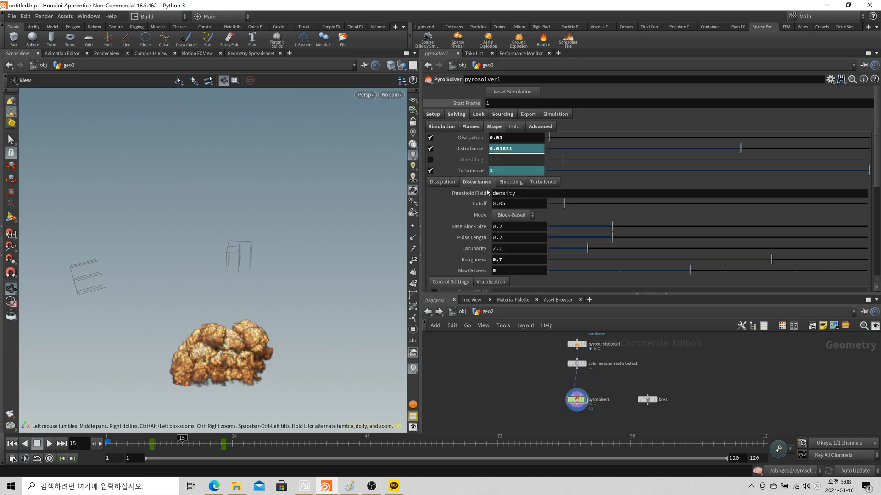
click(446, 185)
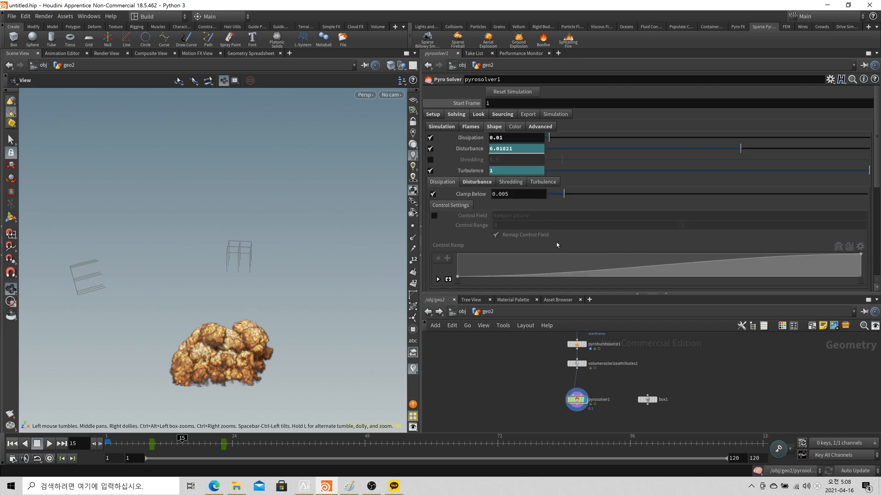
click(451, 129)
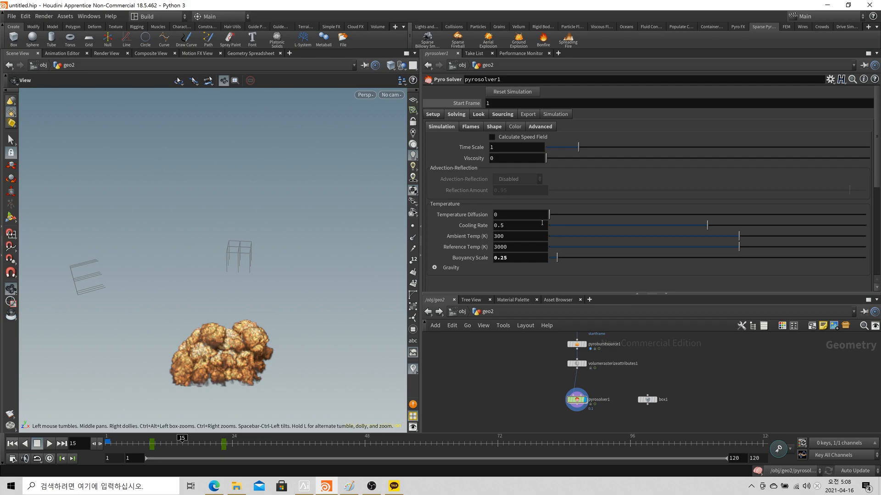
click(495, 128)
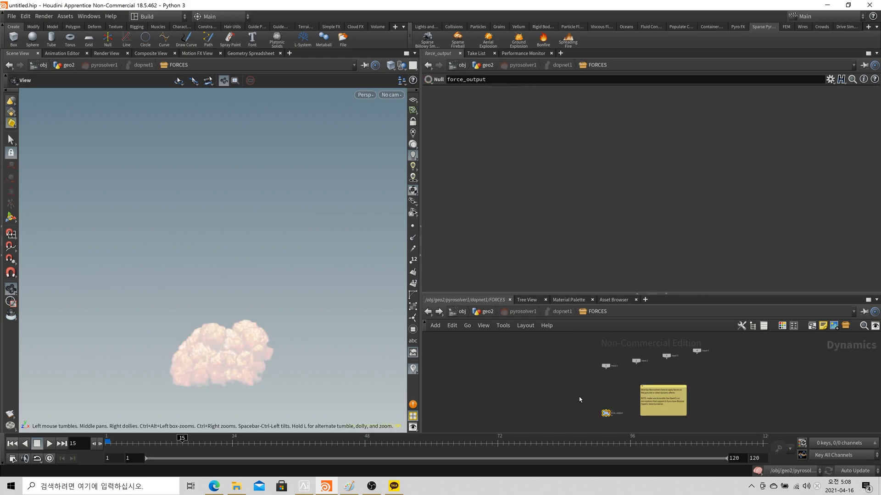
Add a Gas Turbulence node above force_output in the pyro solver's FORCES network
scroll(624, 415, up, 5)
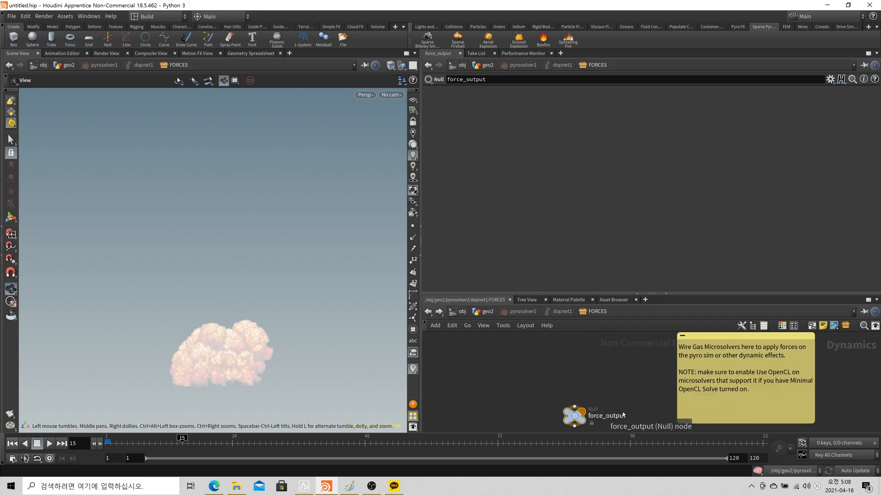
key(Tab)
text(gastur)
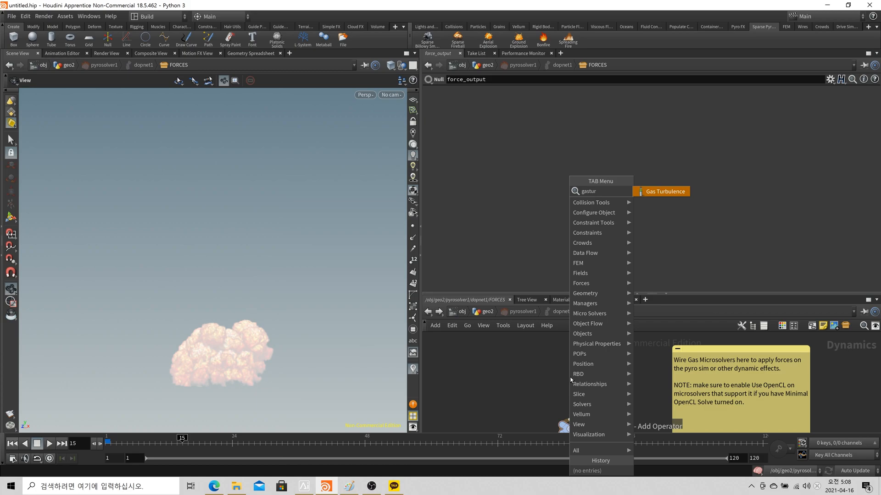
key(Return)
click(571, 380)
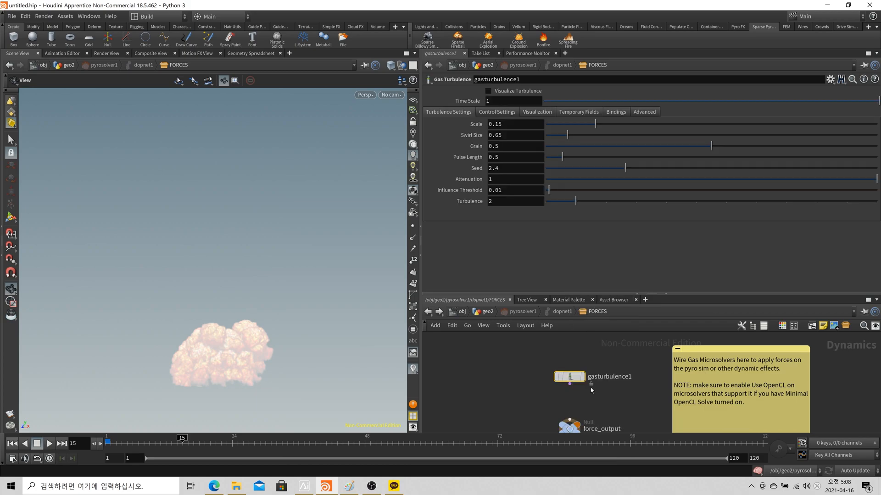
Wire the gas turbulence node into force_output and set its Scale to 1 and Swirl Size to 4.65
drag(577, 409, 577, 419)
text(1)
key(Tab)
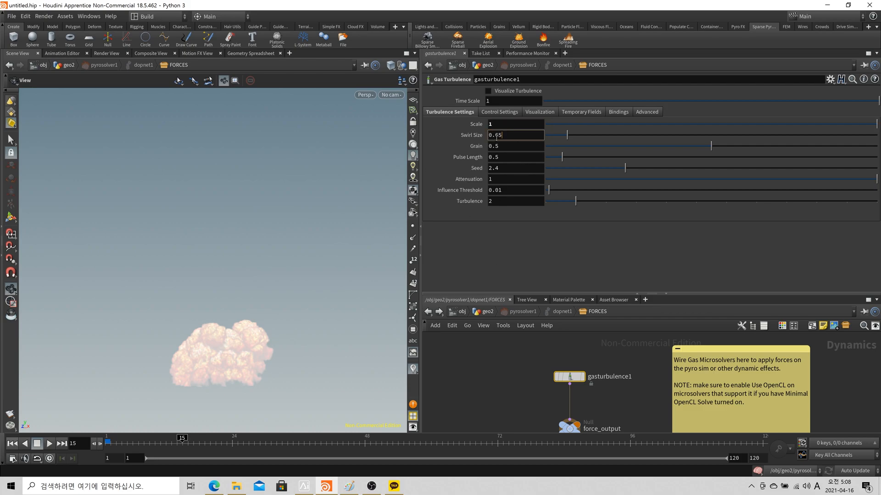
key(Return)
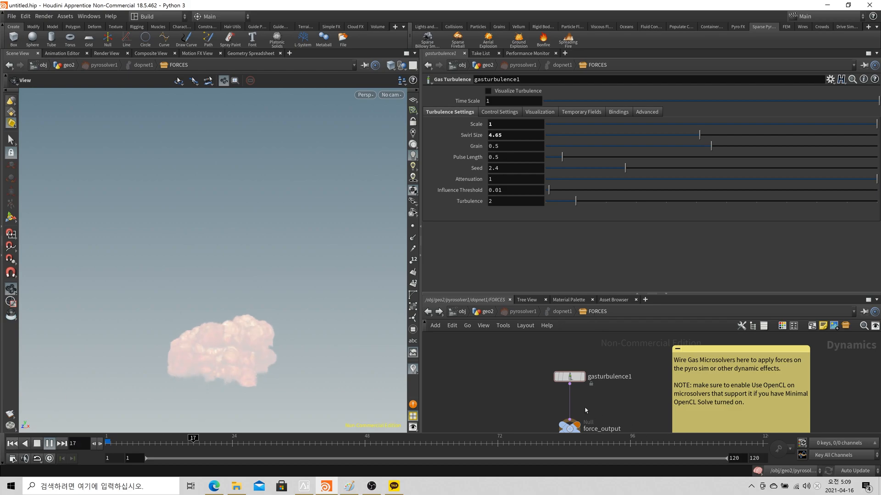
Enable Use OpenCL on the gas turbulence node and replay the simulation from frame 1 to check its effect
click(37, 443)
scroll(583, 408, down, 2)
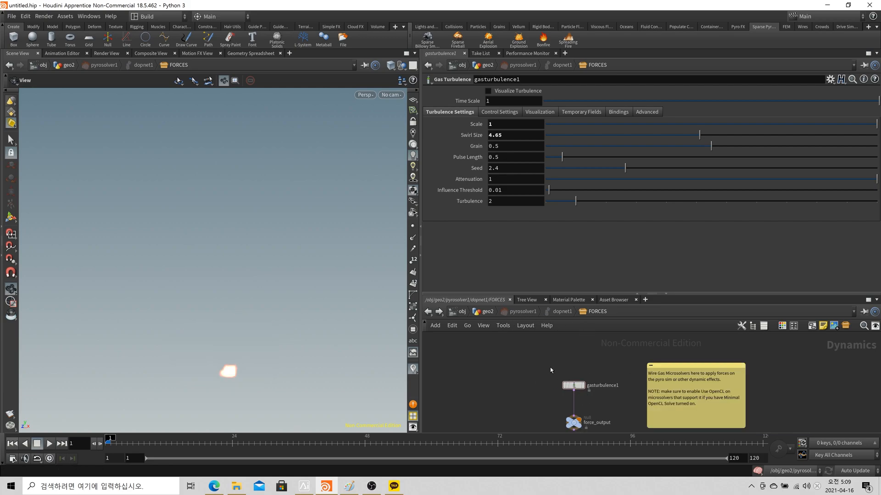
click(647, 111)
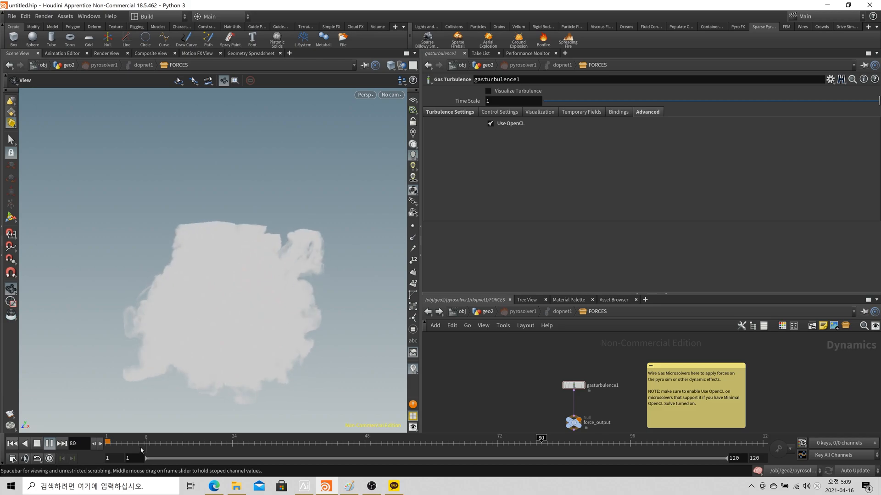
click(36, 443)
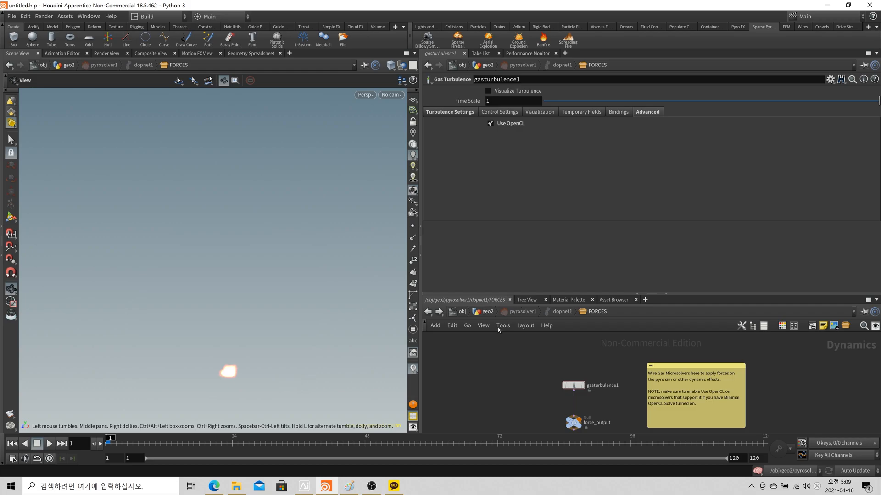
Enable Calculate Speed Field in the pyro solver's simulation settings and return to its FORCES network
click(488, 311)
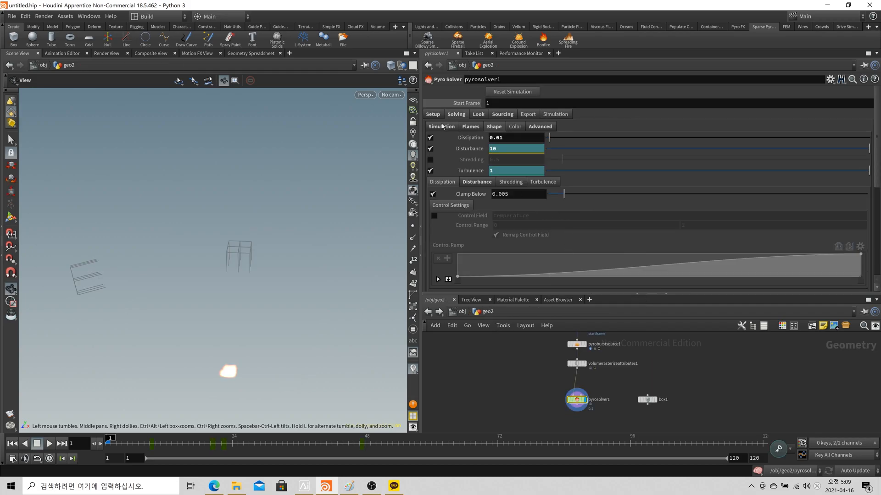
click(442, 127)
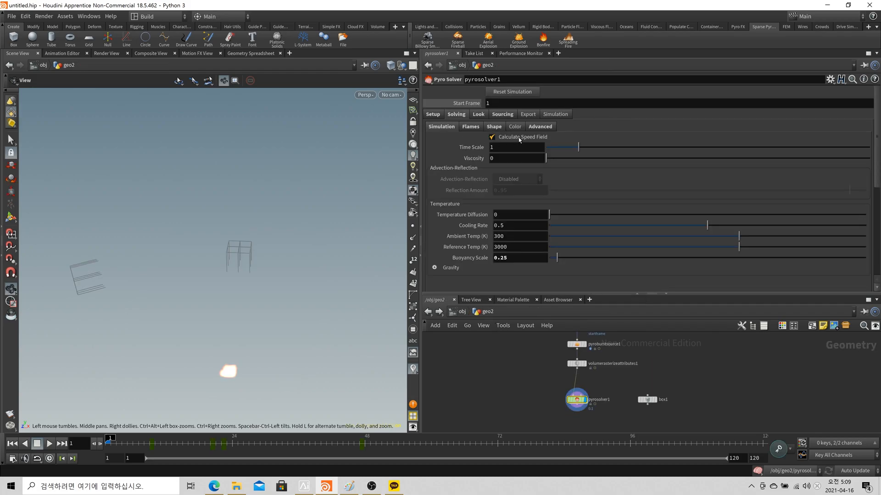
double_click(579, 403)
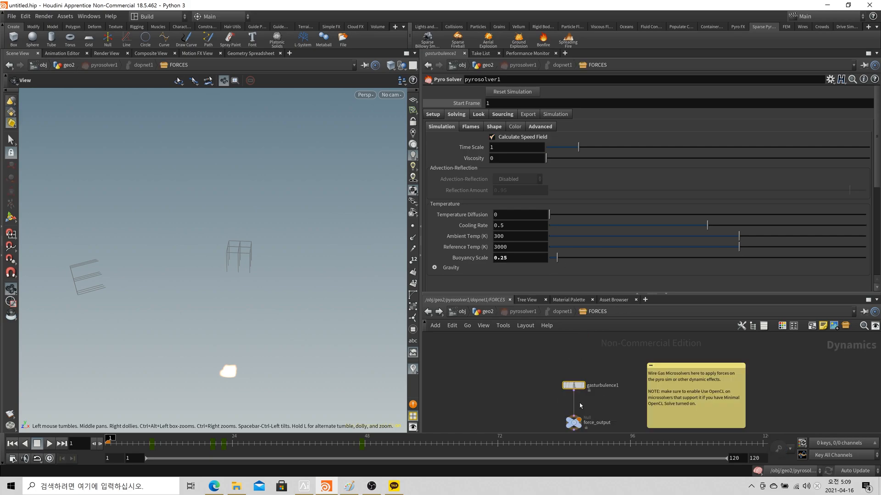
Enable the gas turbulence node's Control Field and set it to speed
click(491, 114)
click(456, 113)
click(493, 115)
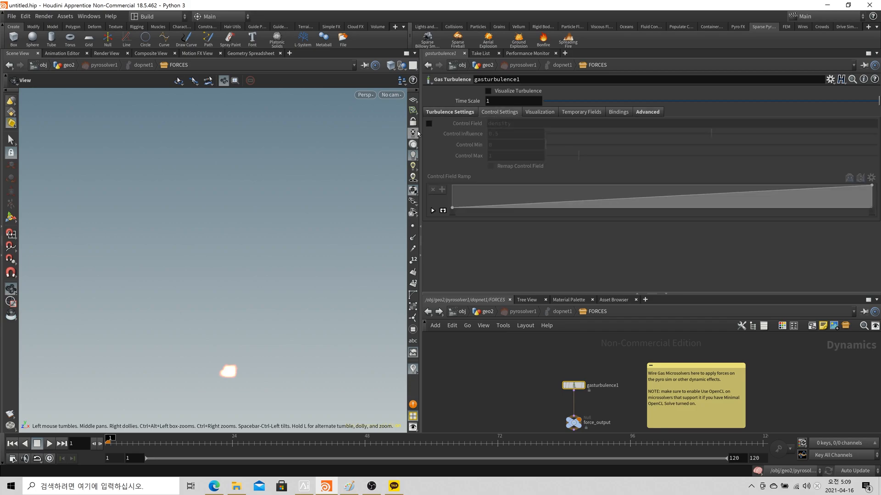
click(430, 123)
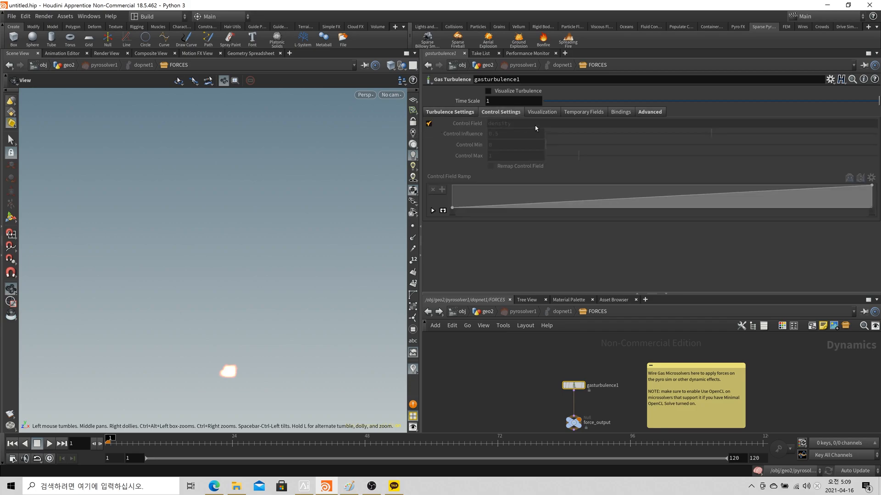
text(spp)
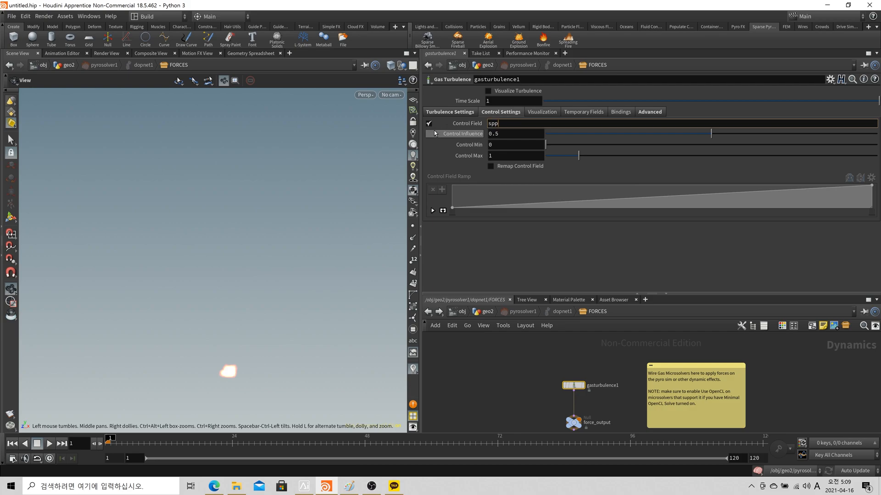
key(BackSpace)
text(eed)
key(Return)
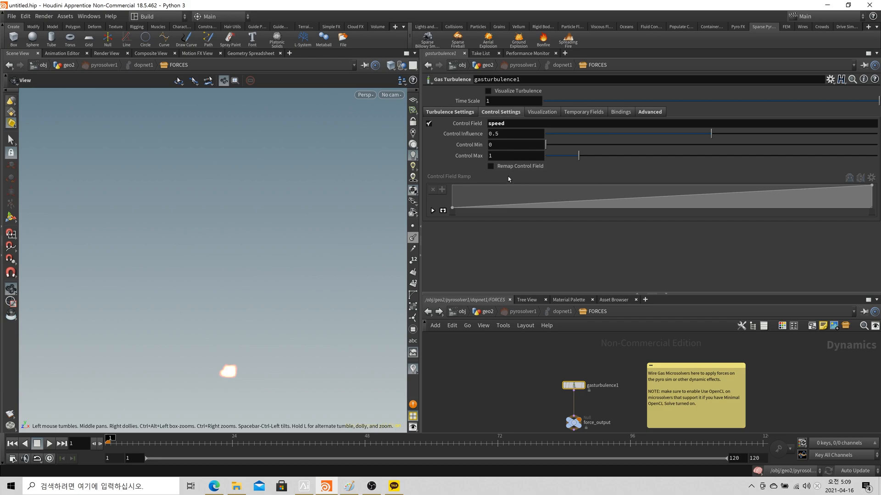
Play the simulation with the speed-controlled turbulence and return to frame 1
click(445, 112)
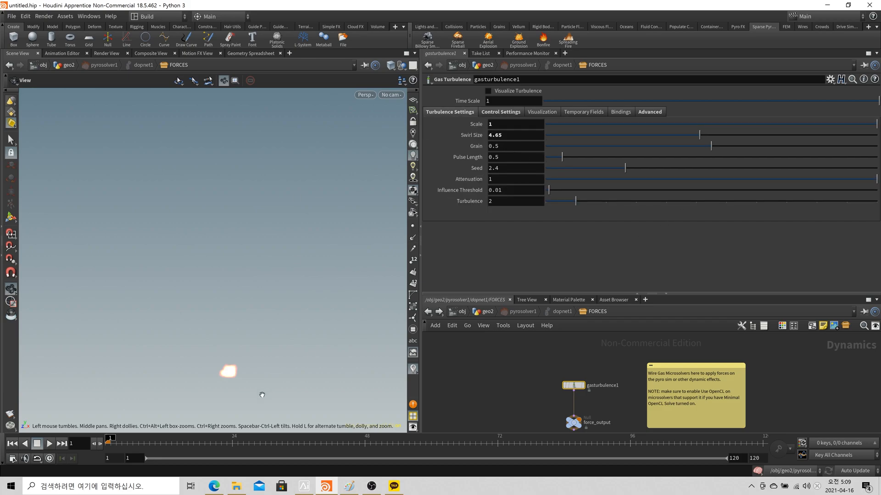
click(52, 444)
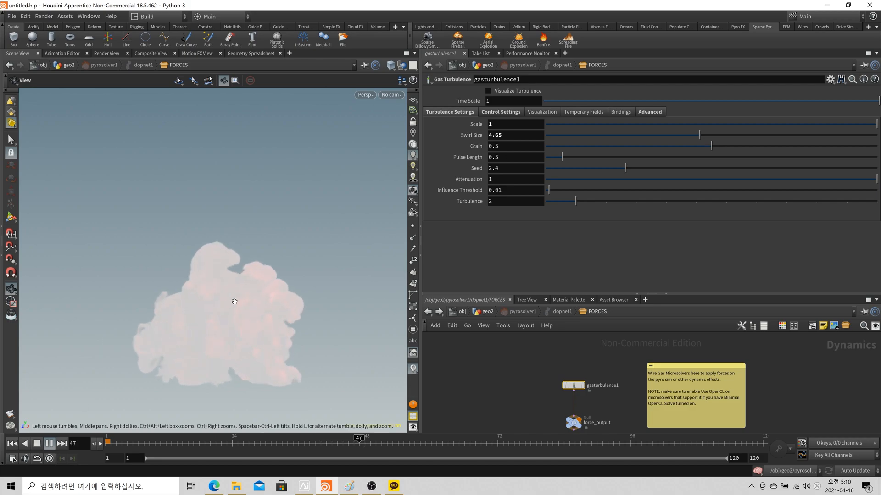
click(11, 444)
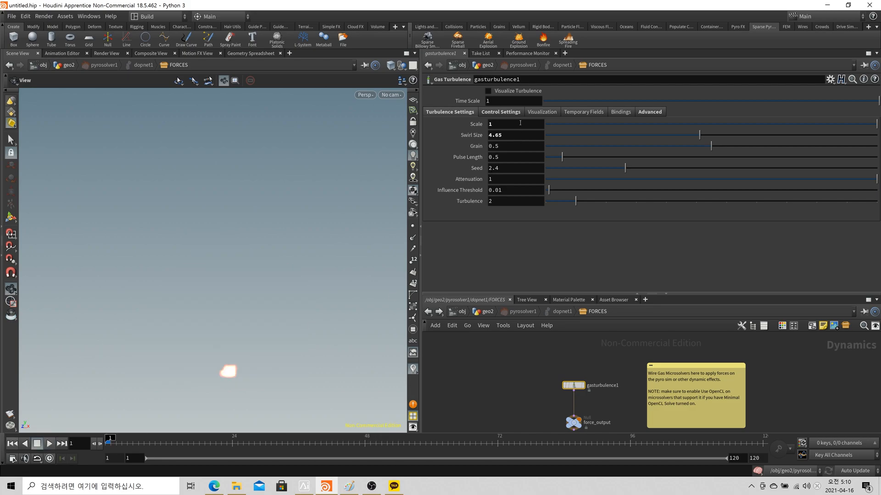
Set the gas turbulence Scale to 0.2 and play the simulation to check the weaker turbulence
text(0.1)
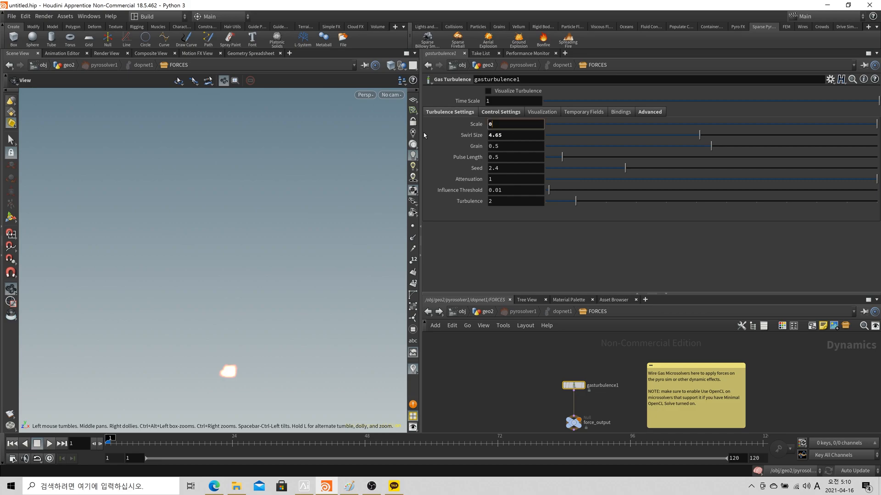
key(BackSpace)
text(2)
key(Return)
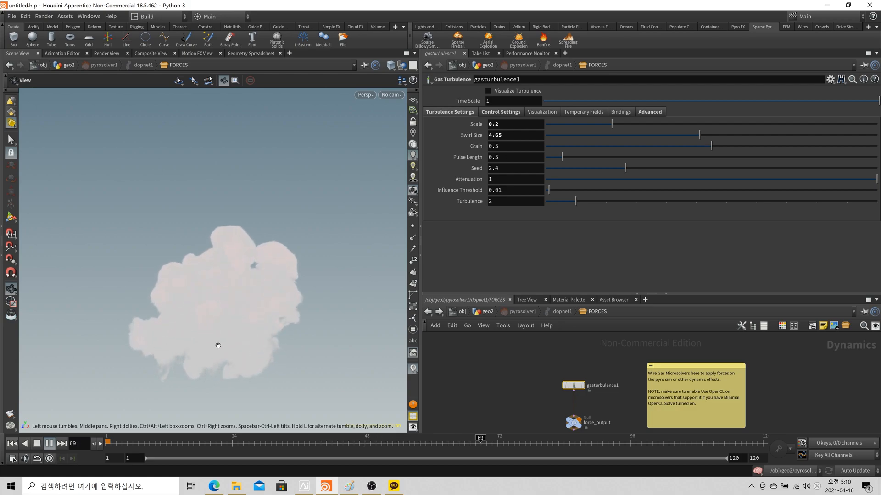
click(39, 445)
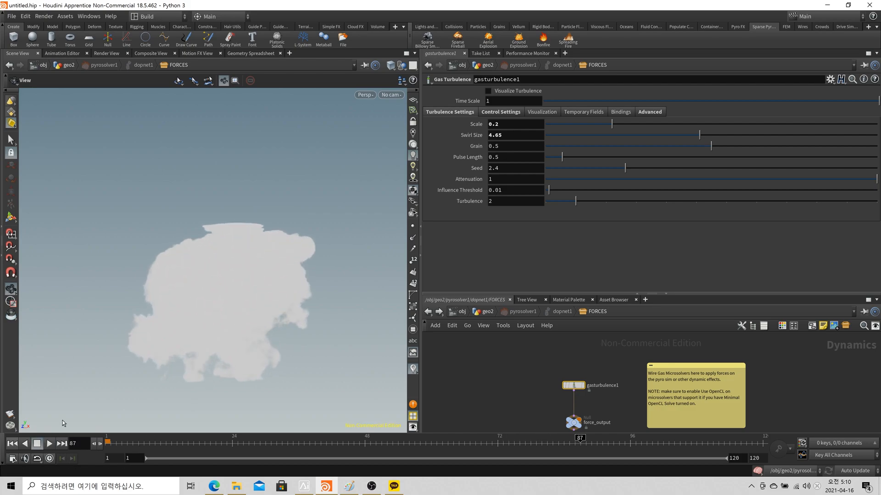
Enable Remap Control Field and add a zero-value ramp point about 70% along, so the ramp rises only near its end
click(504, 113)
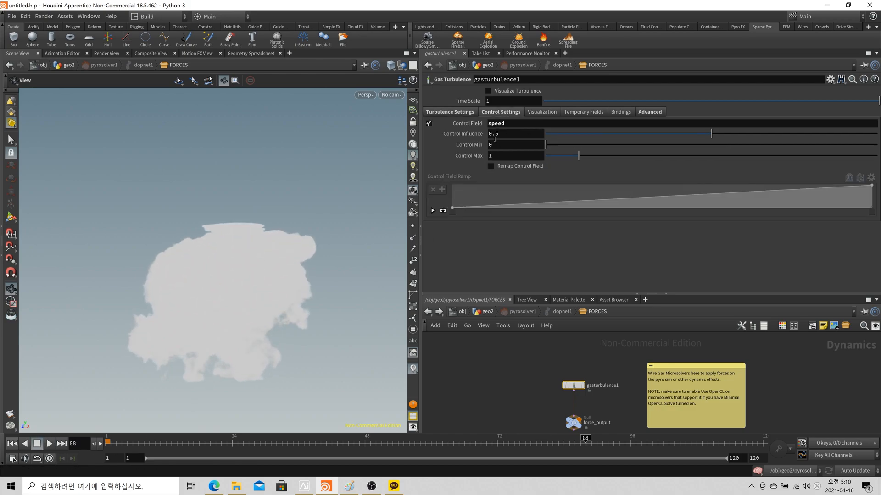
click(520, 167)
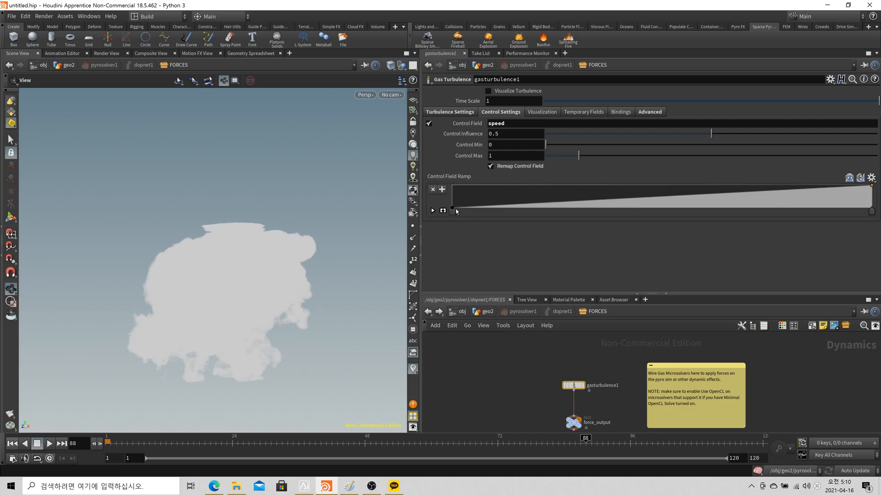
drag(704, 206, 740, 213)
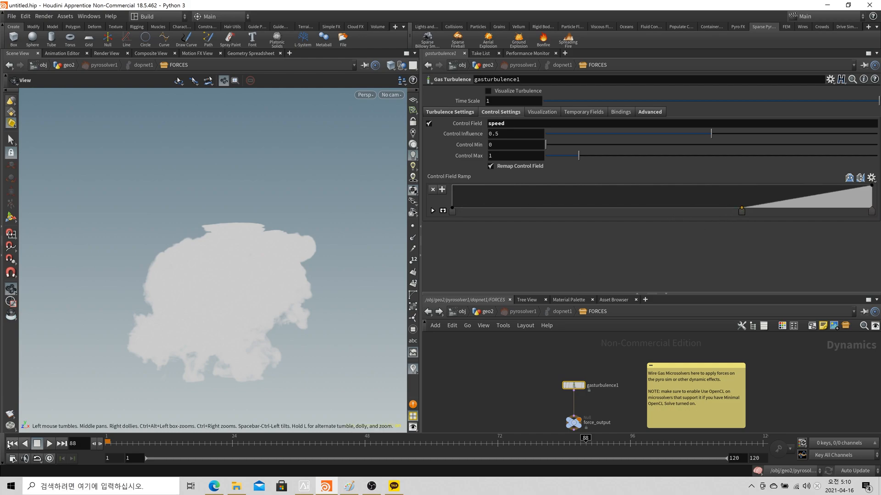
Play the simulation with the remapped turbulence, view the shaded explosion at the geo2 level, and return to frame 1
click(50, 445)
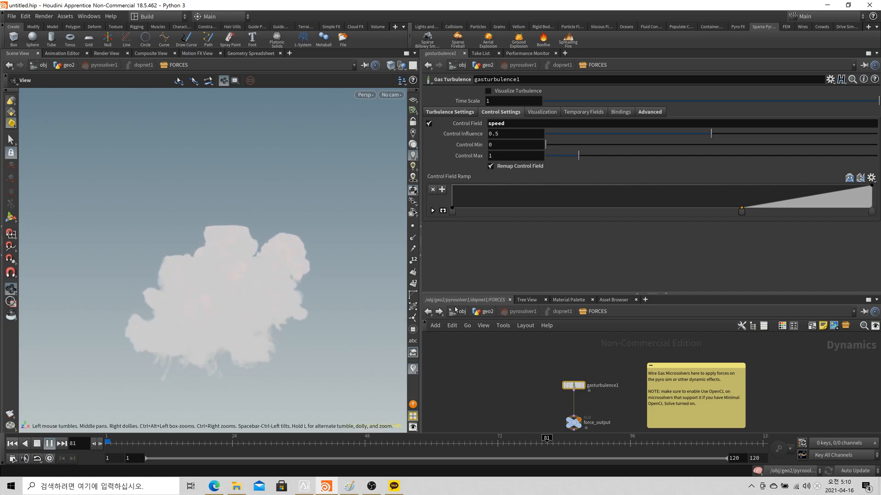
click(485, 312)
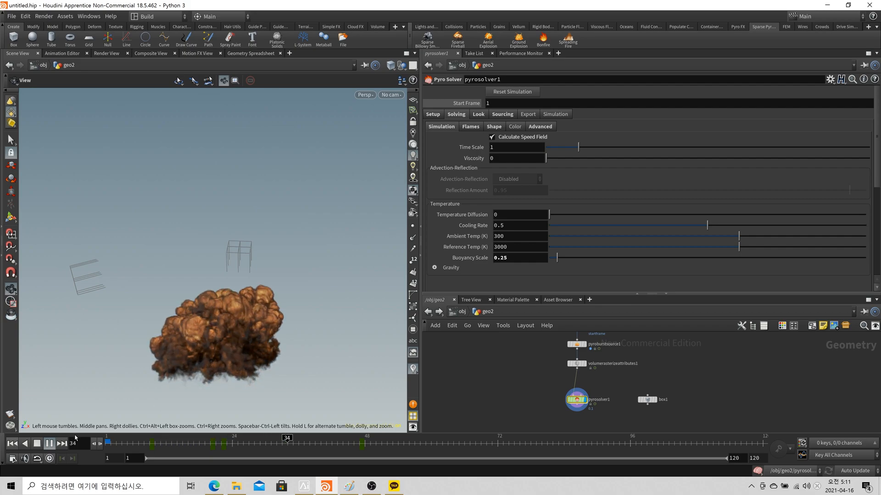
click(23, 444)
click(17, 444)
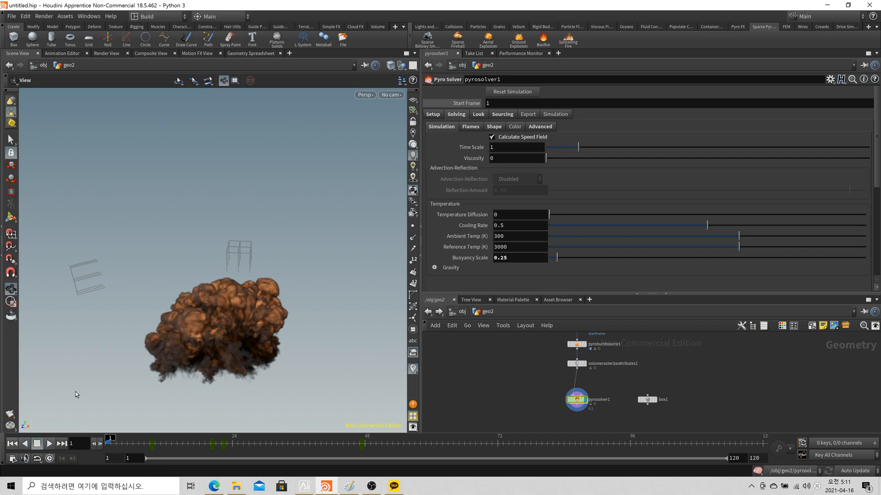
Set the pyro solver's Time Scale to 1.5
click(436, 114)
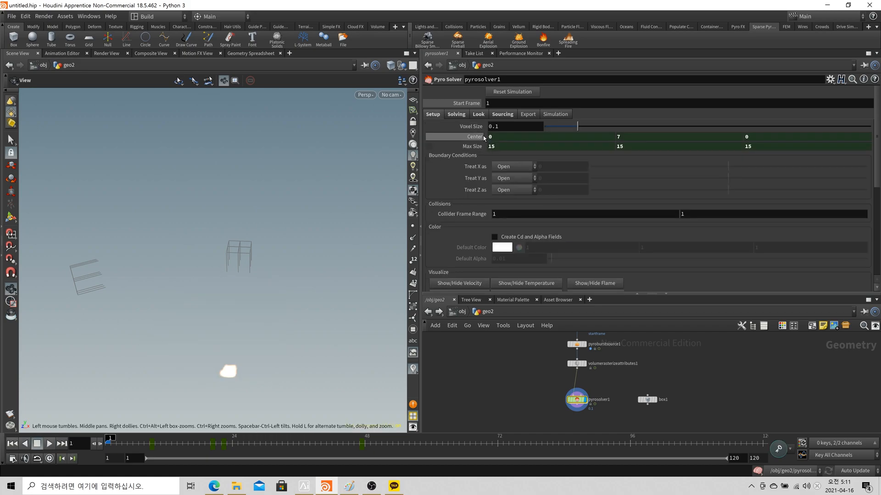
click(456, 114)
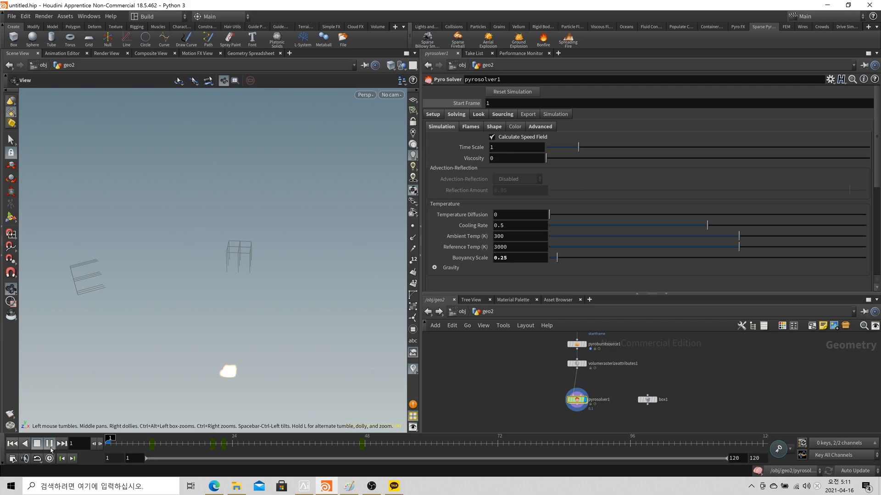
click(36, 443)
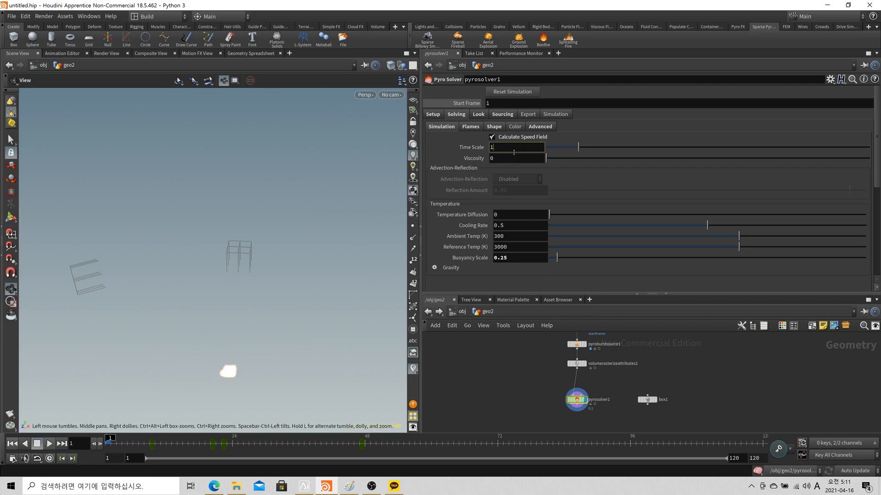
text(/5)
key(Return)
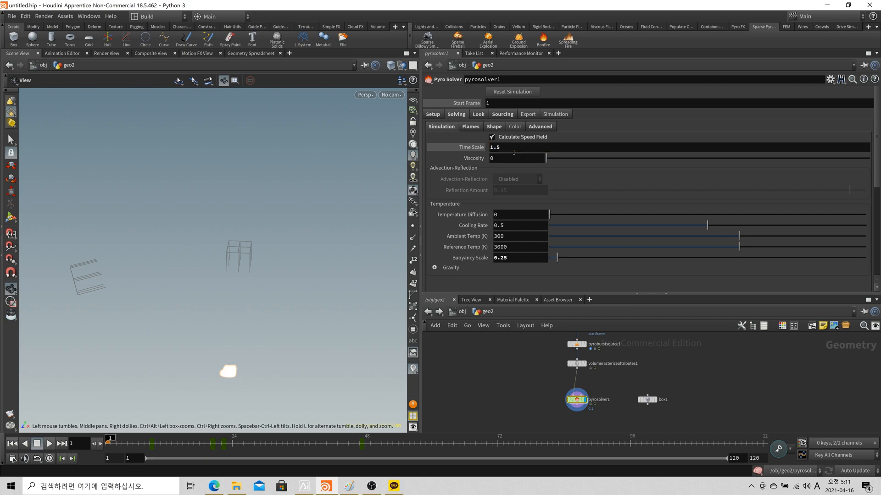
Play the simulation at the new time scale, then set the pyro solver's sourcing Cycle Length to 120*1.5
click(49, 443)
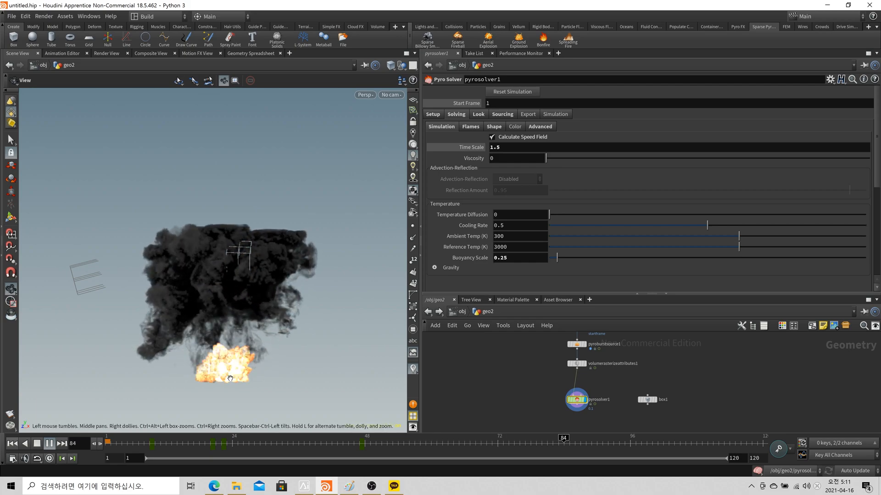
click(12, 444)
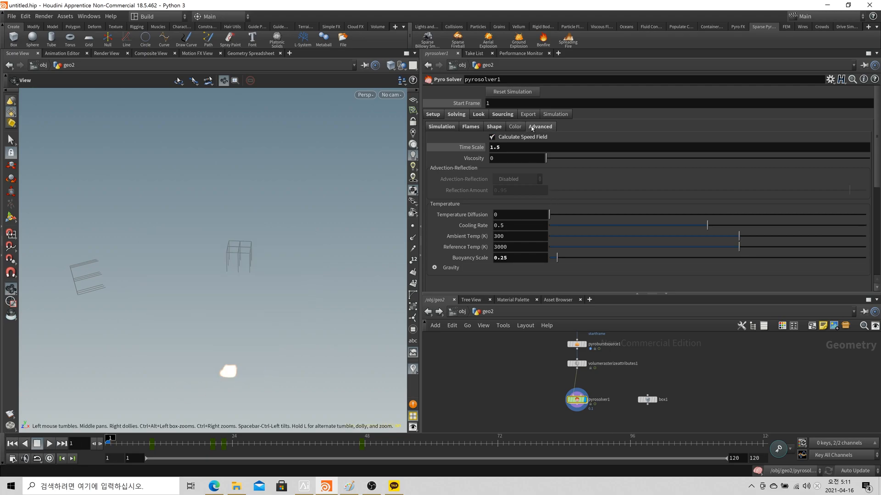
click(502, 114)
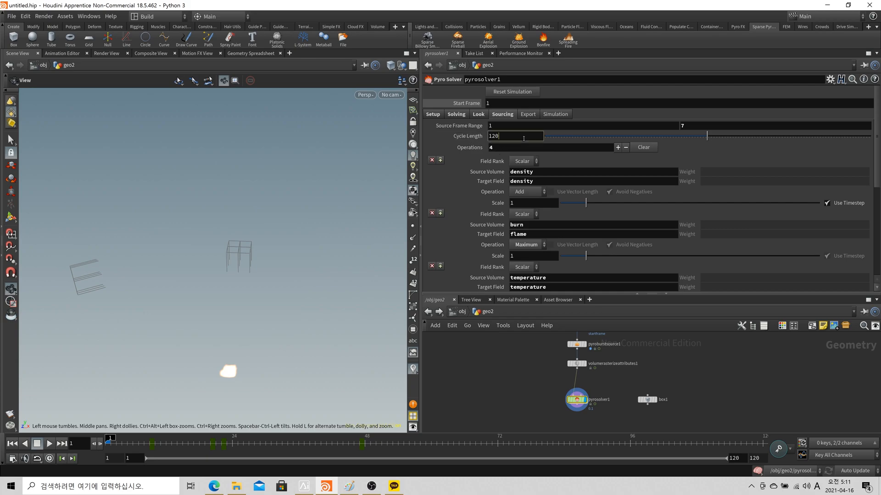
text(*1)
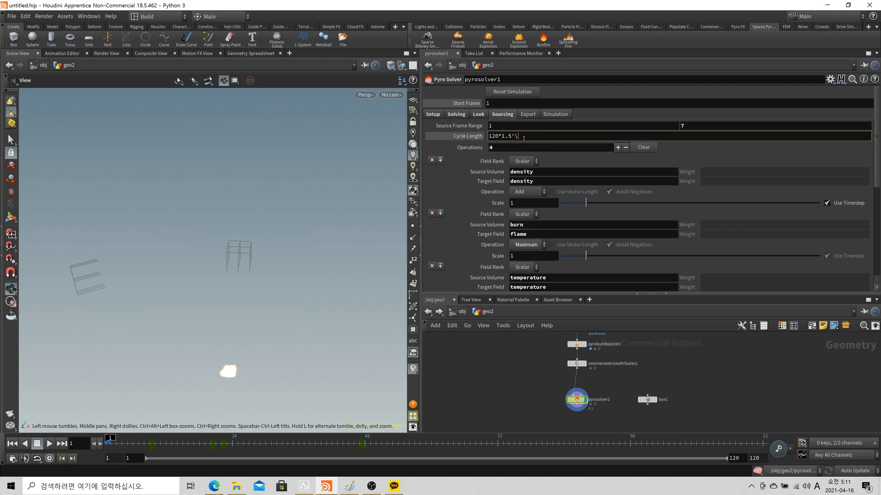
text(.5)
key(Return)
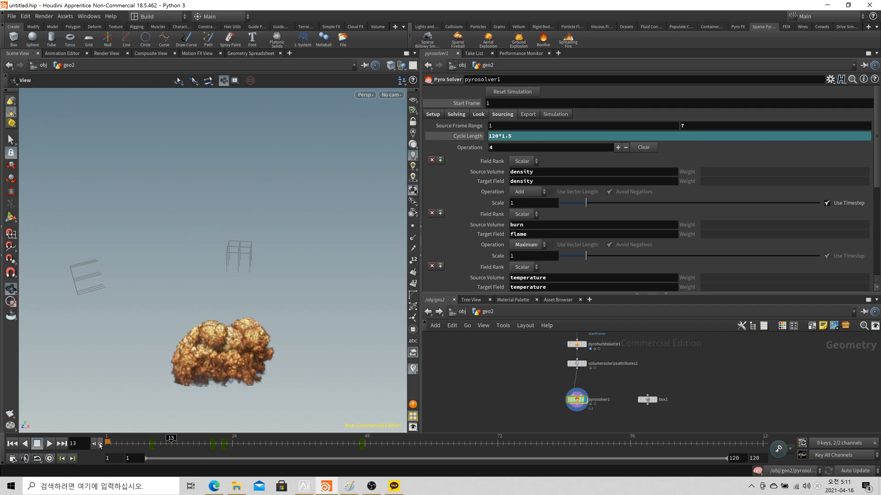
double_click(569, 400)
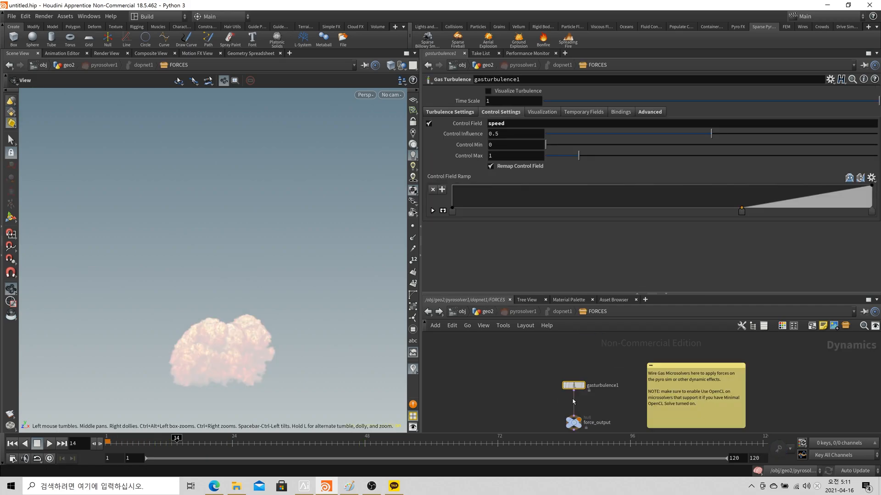
click(519, 315)
scroll(548, 367, up, 4)
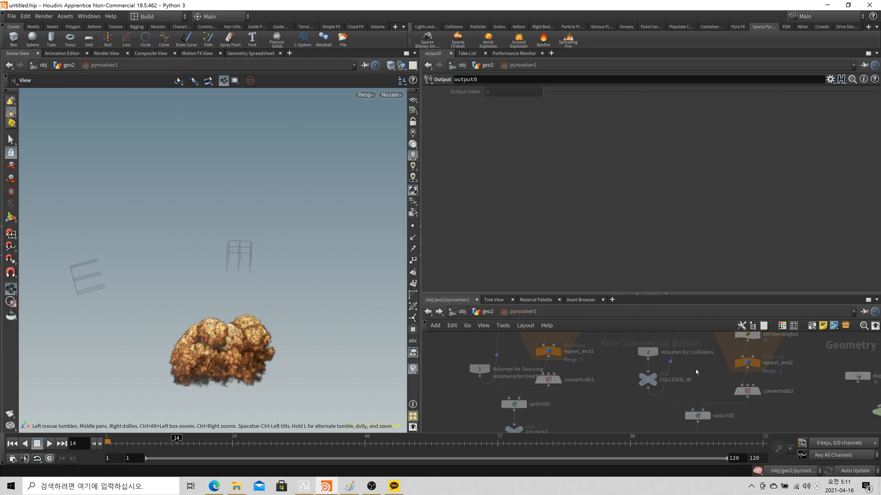
click(496, 313)
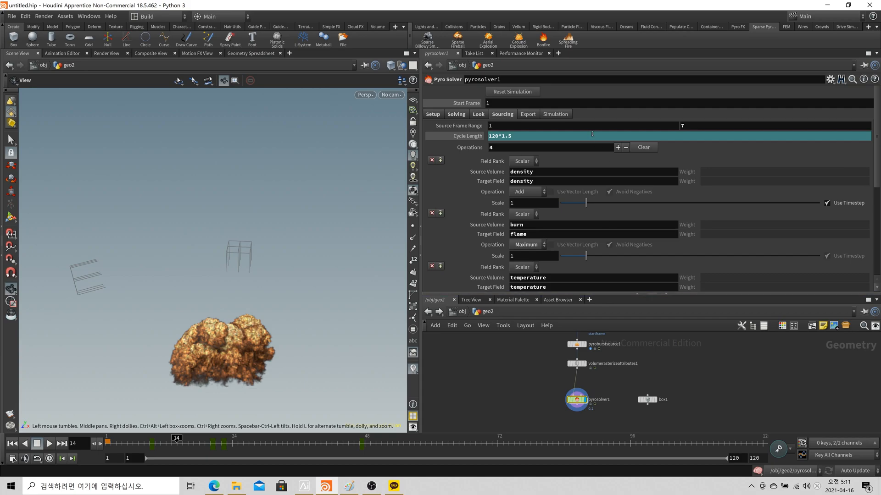
Show the evaluated Cycle Length and play the simulation from frame 1, viewing the explosion from farther away
click(696, 124)
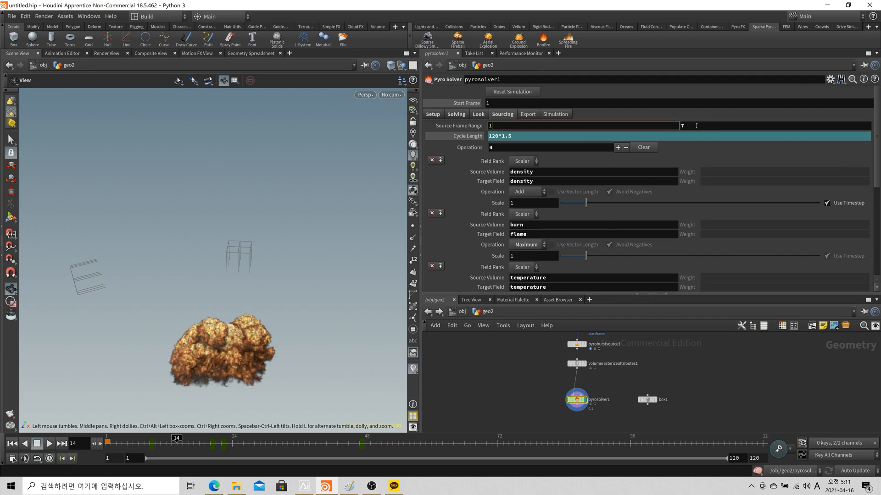
click(461, 136)
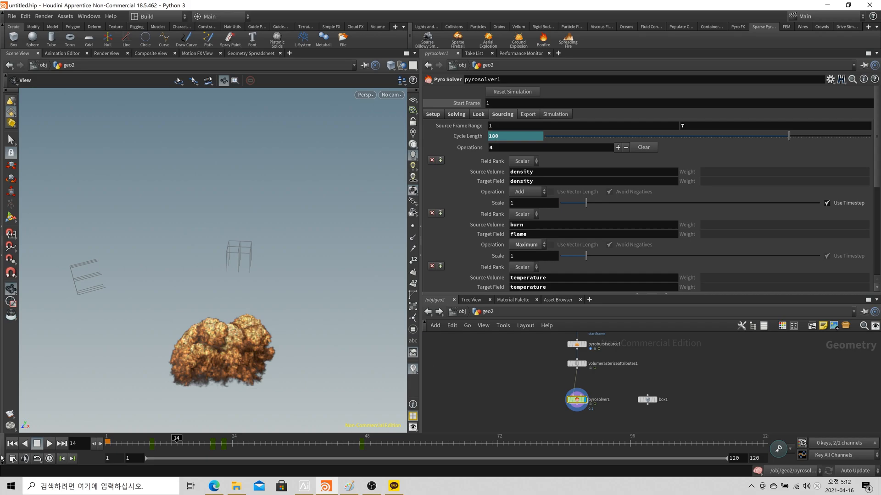
click(13, 444)
click(50, 444)
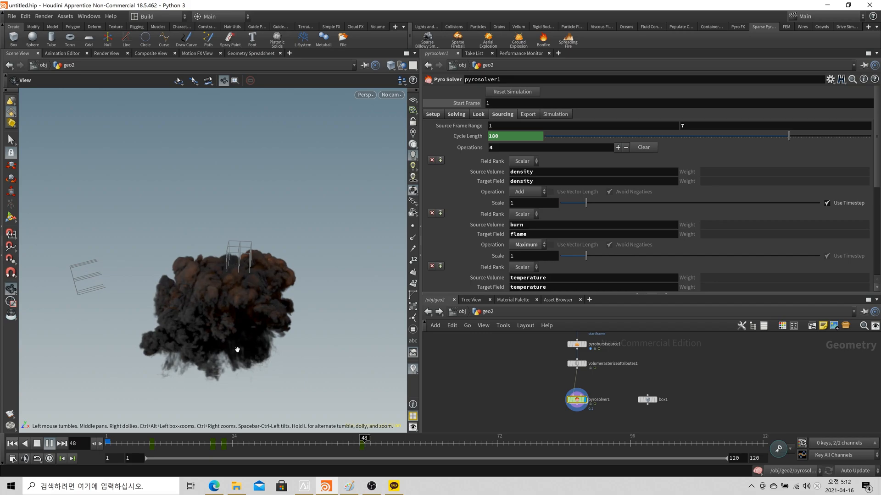
drag(206, 293, 186, 305)
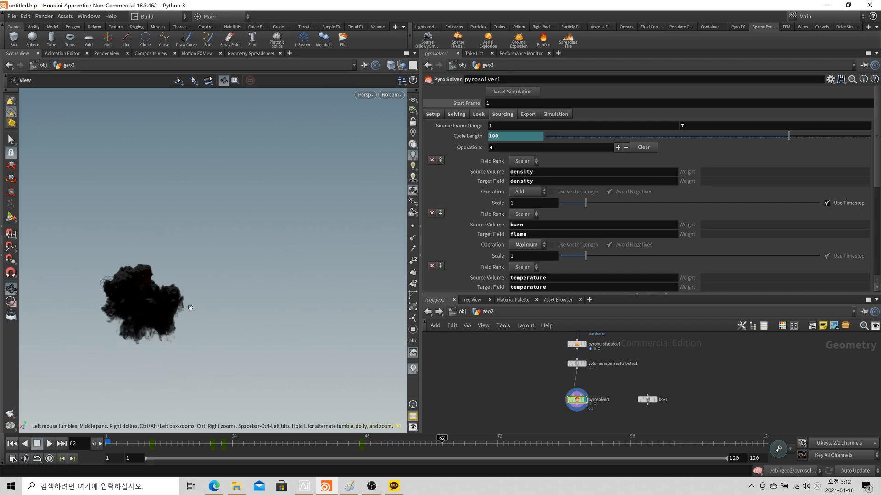
click(47, 444)
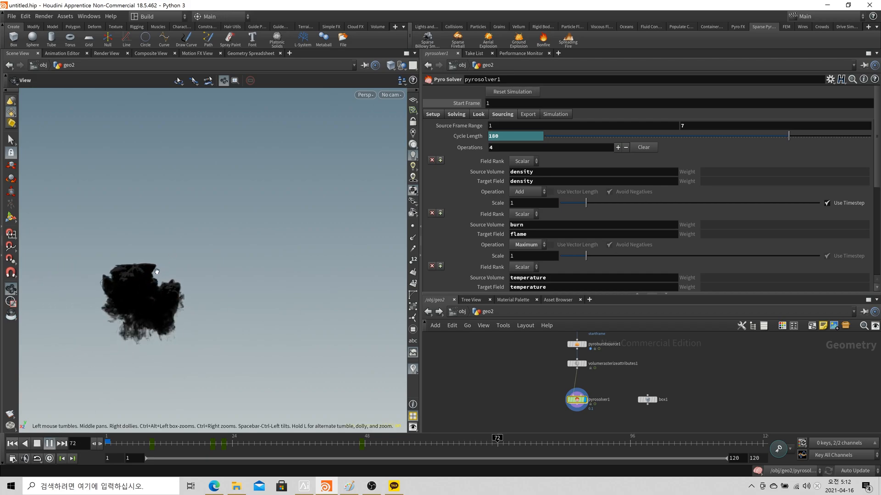
click(48, 444)
Set box1's X and Z size to 20
drag(696, 367, 636, 414)
double_click(518, 125)
text(20)
key(Tab)
key(Tab)
text(20)
key(Return)
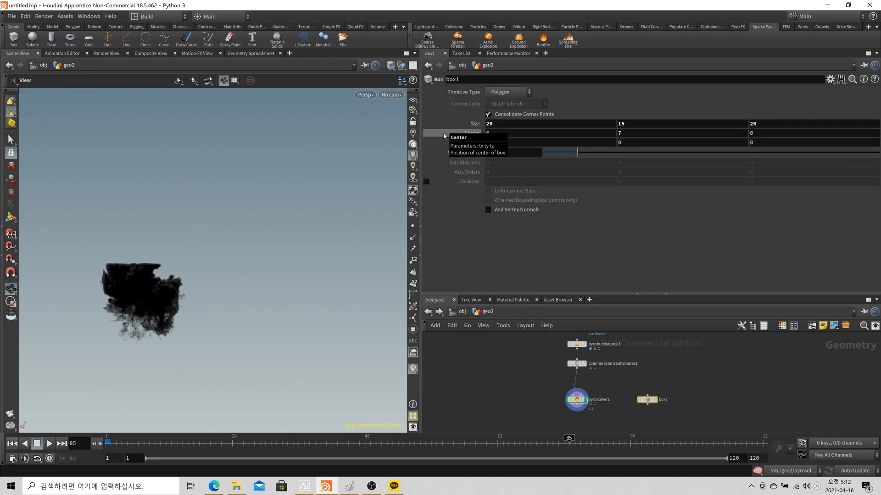
Set box1's Y size to 25 and its Y center to 11
double_click(630, 125)
text(25)
key(Return)
key(Return)
double_click(633, 133)
text(12)
key(Tab)
double_click(653, 133)
text(11)
key(Tab)
Play the simulation from frame 1 with box1 selected to compare the smoke with the enlarged box bounds
click(15, 444)
click(50, 445)
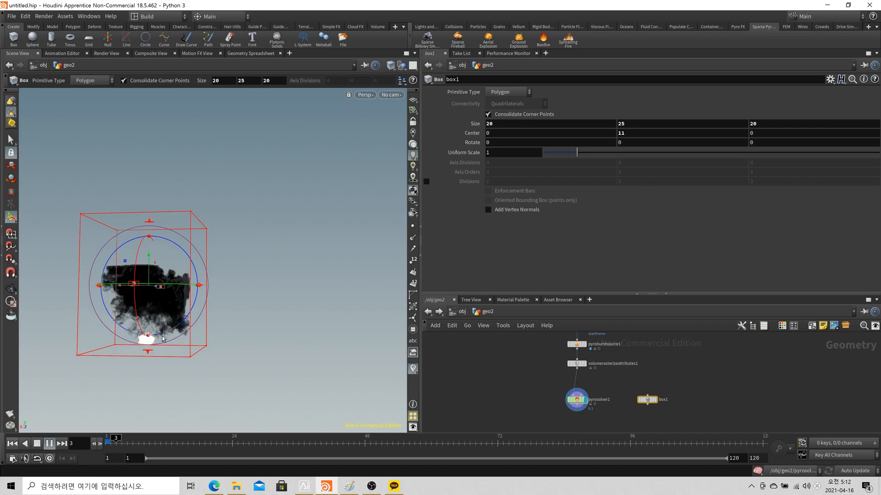
click(38, 444)
click(13, 444)
click(577, 400)
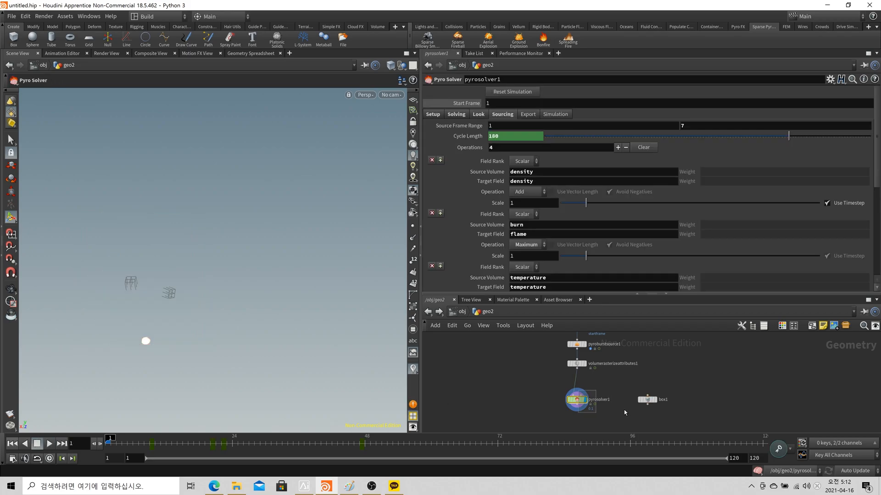
click(647, 400)
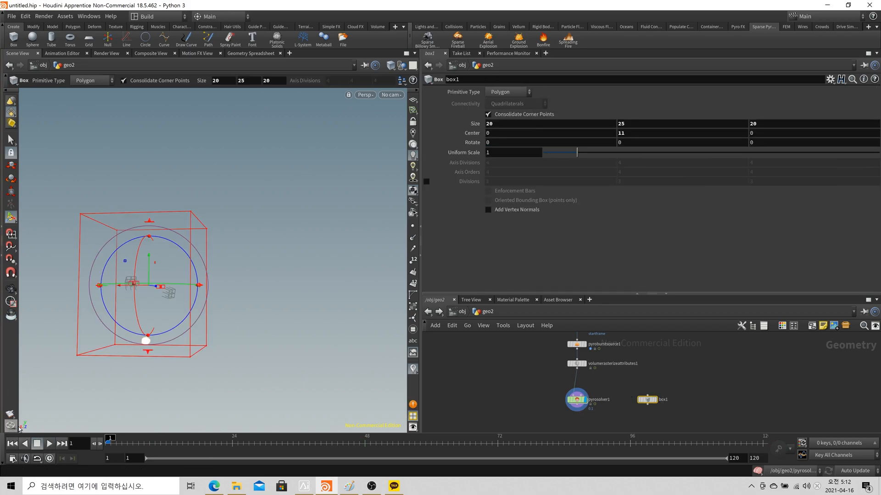
click(49, 443)
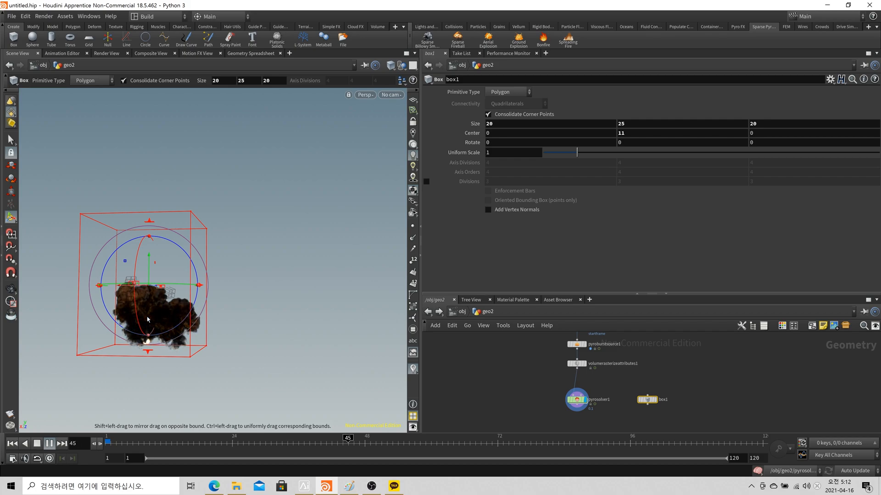
key(Escape)
mouse_move(219, 338)
alt+mouse_down()
mouse_move(197, 326)
mouse_move(222, 321)
mouse_move(211, 322)
alt+mouse_up()
click(49, 444)
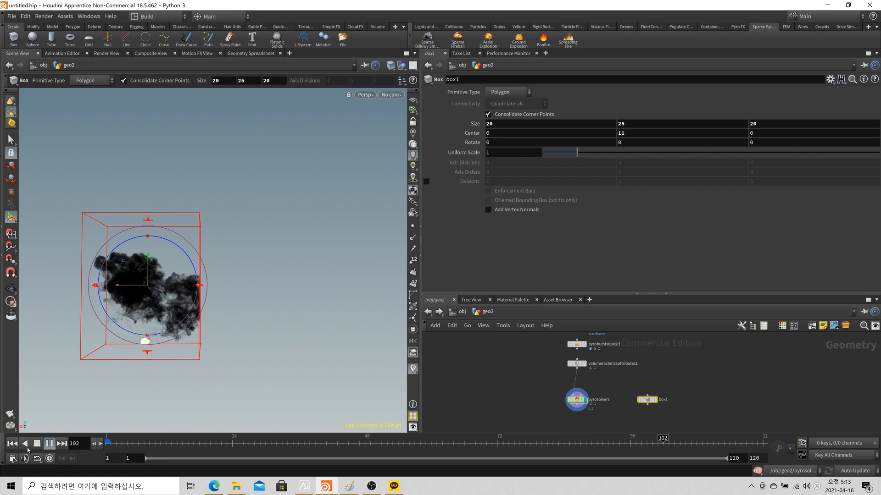
click(37, 443)
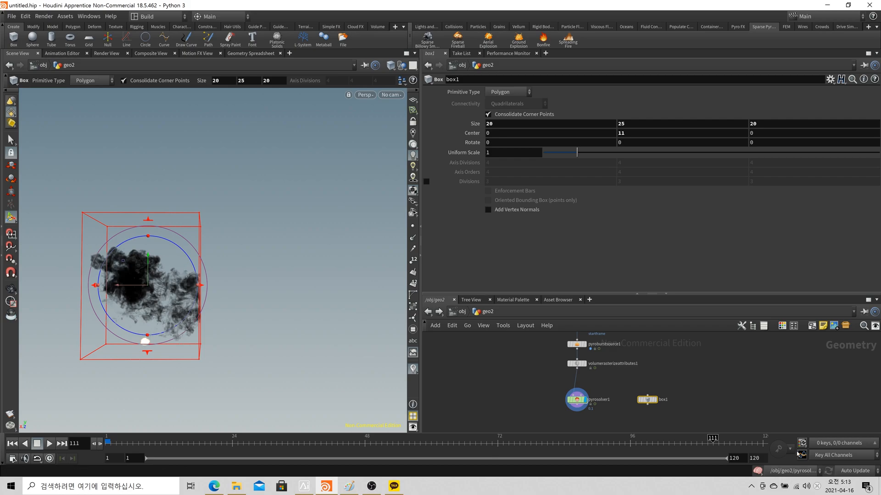
Change the playback mode to Play Once and play the simulation to its last frame
click(37, 458)
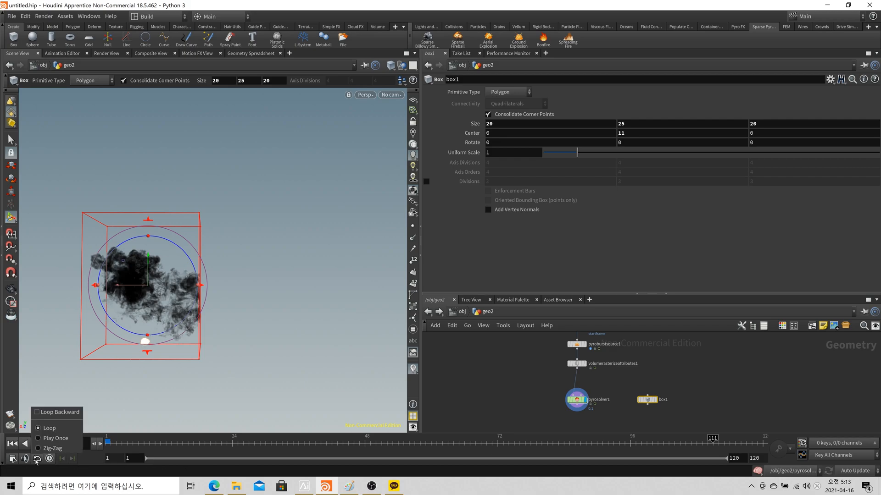
click(56, 439)
click(50, 445)
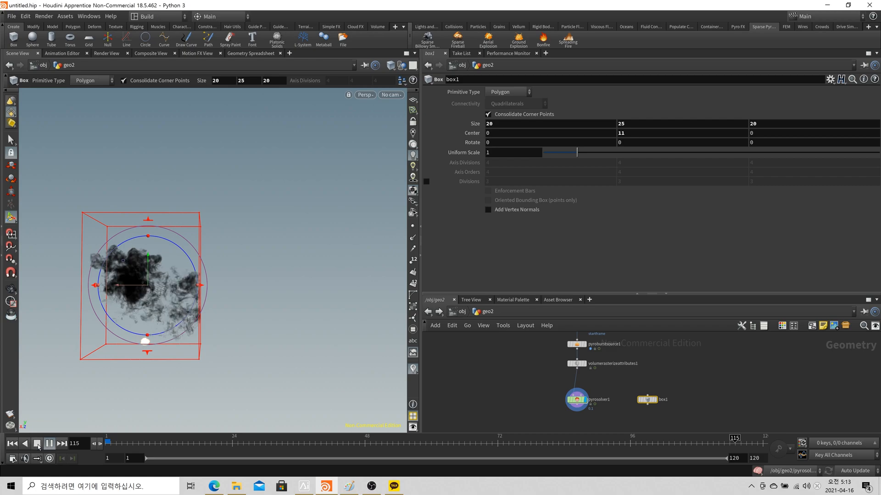
key(Escape)
Set box1's X and Z size to 25 and return to frame 1
drag(124, 288, 129, 378)
drag(155, 266, 146, 159)
right_drag(135, 235, 81, 300)
drag(81, 299, 92, 293)
key(Return)
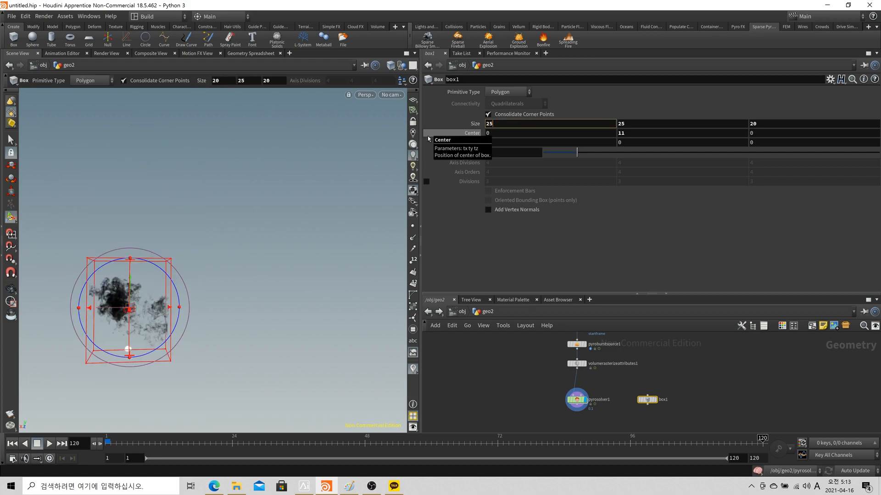
text(25)
key(Tab)
key(Tab)
text(25)
key(Tab)
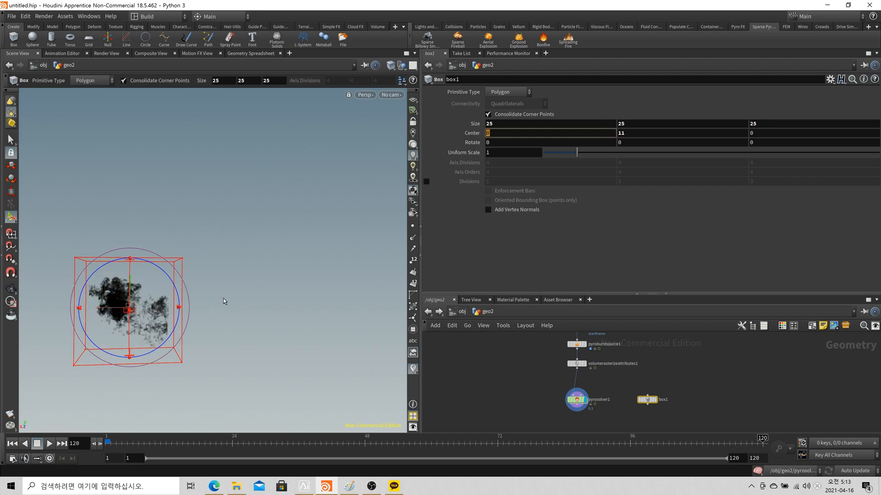
key(Escape)
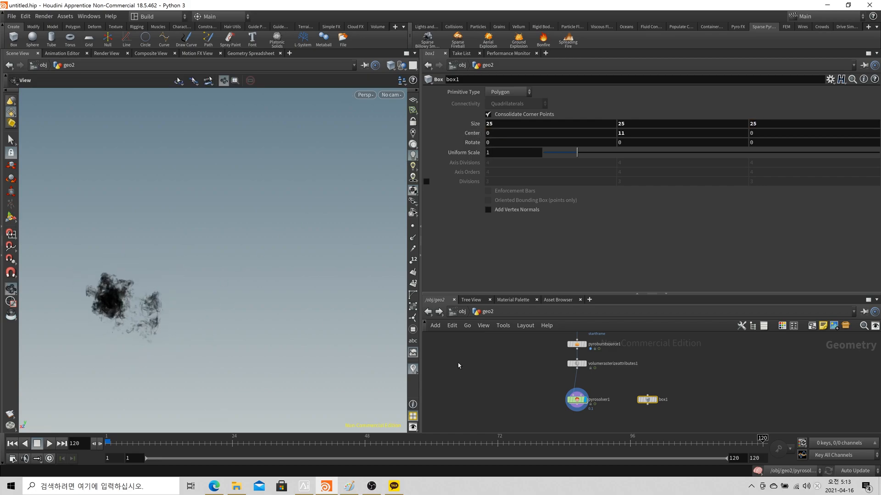
click(13, 443)
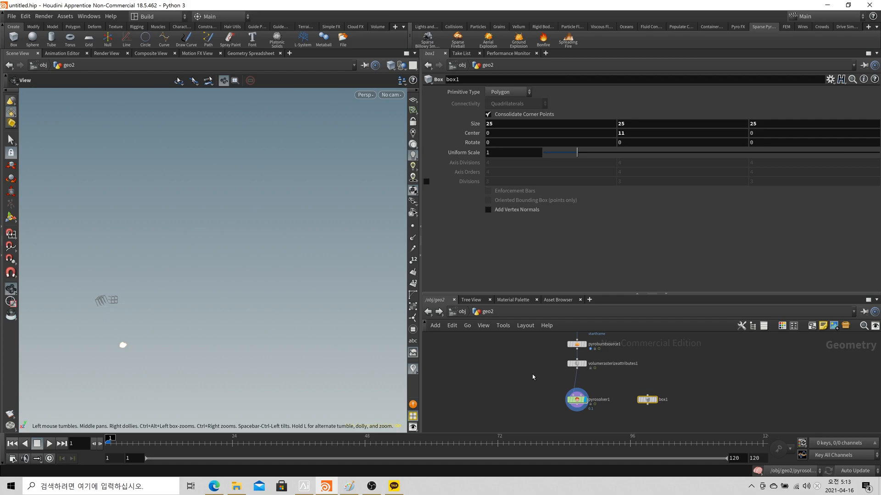
Go through the pyro solver's parameter groups and open its Advanced solving settings
click(577, 399)
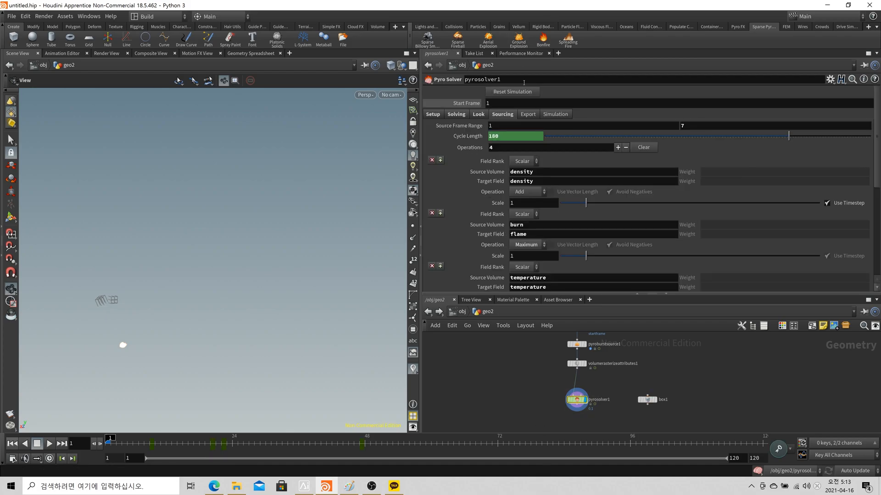
click(552, 115)
click(513, 115)
click(480, 117)
click(457, 116)
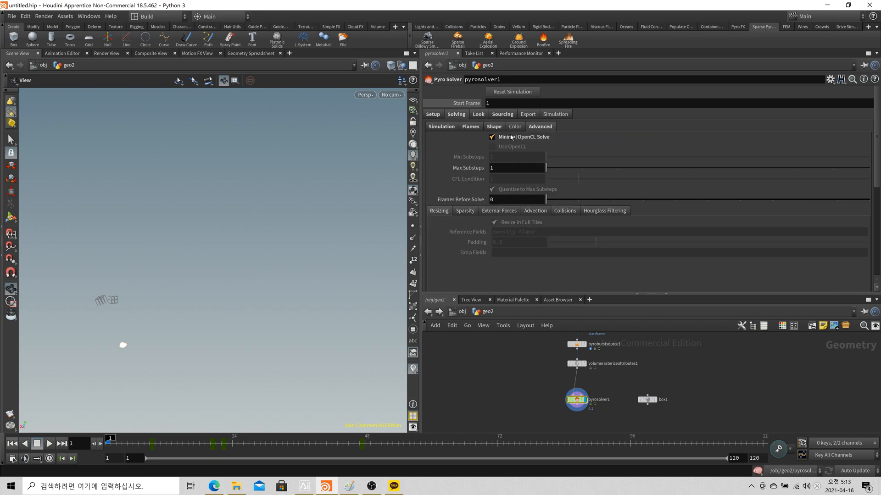
Play the start of the simulation in the widened box, check frame 9, and return to frame 1
drag(177, 331, 220, 358)
click(50, 447)
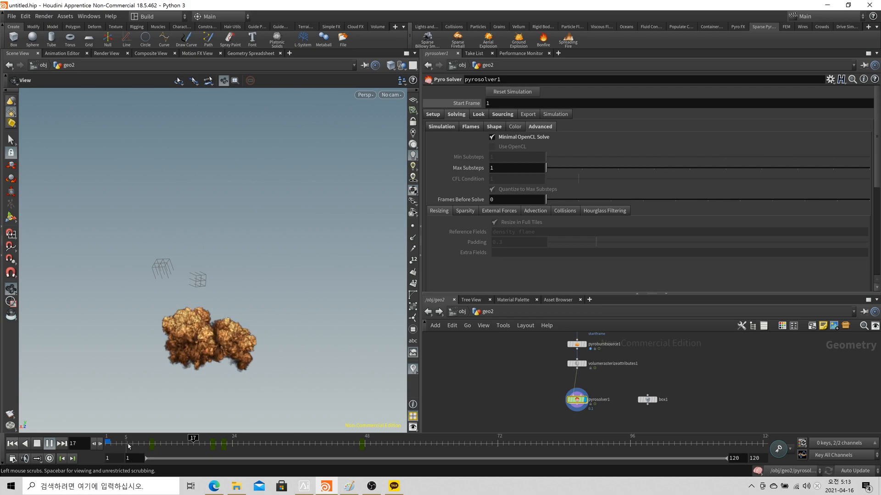
click(49, 443)
click(149, 444)
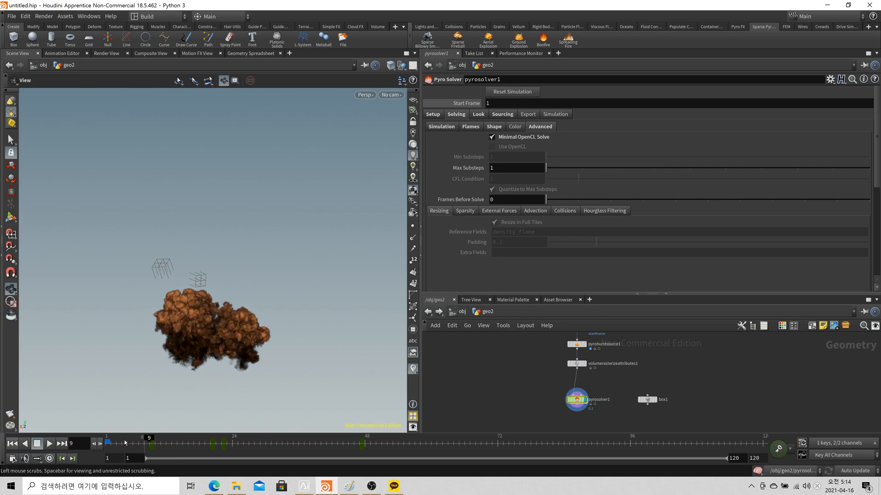
click(13, 445)
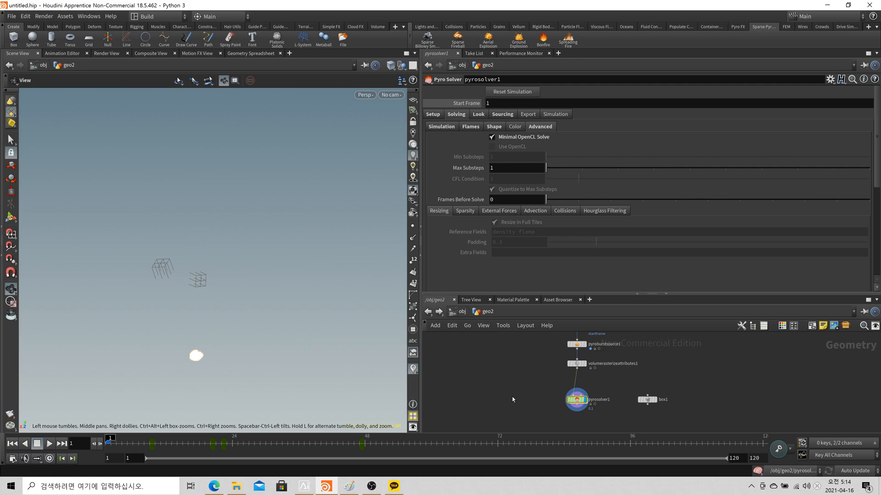
Toggle the solver's Minimal OpenCL Solve option off and back on
scroll(583, 399, up, 3)
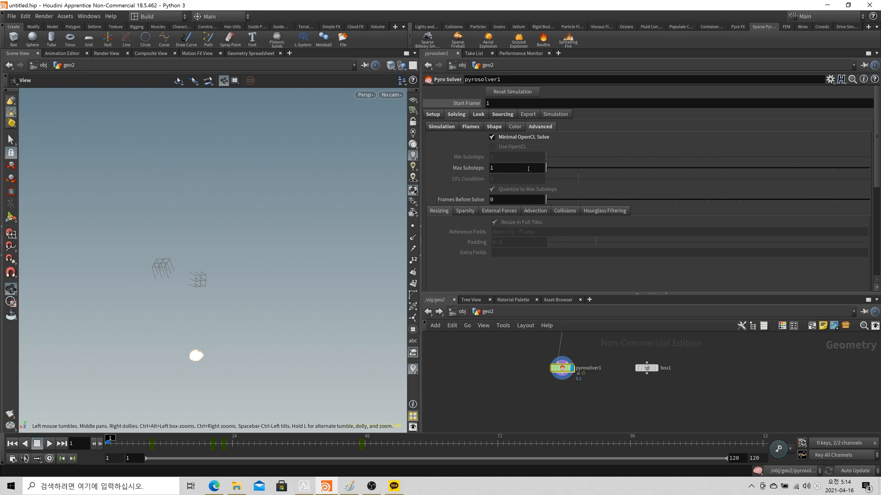
click(527, 138)
click(519, 141)
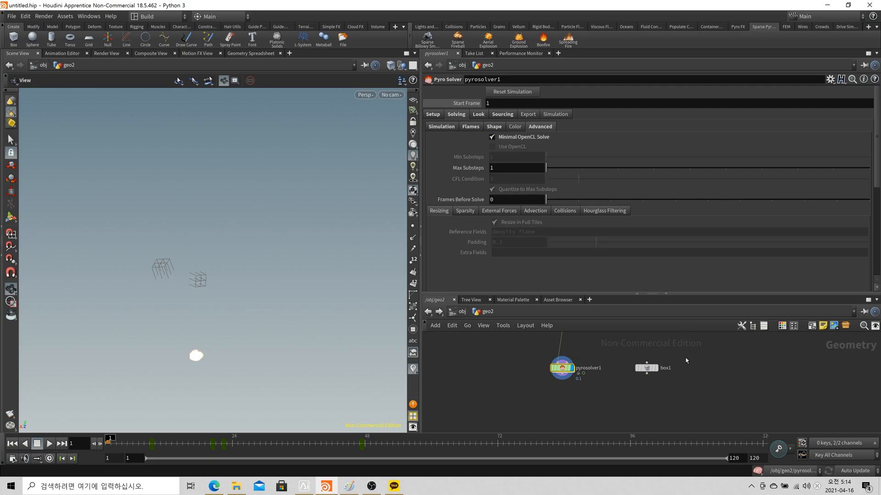
Add a File Cache node below pyrosolver1 in the geo2 network
scroll(687, 355, up, 3)
click(516, 411)
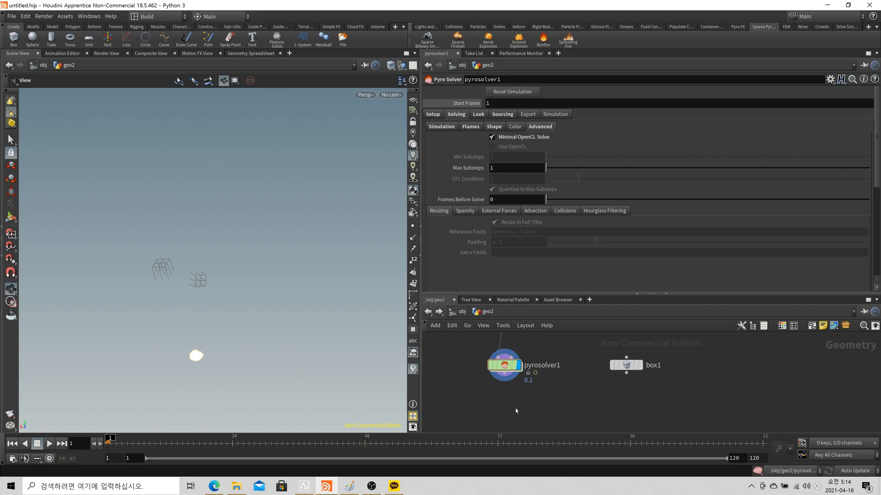
key(Tab)
text(filecache)
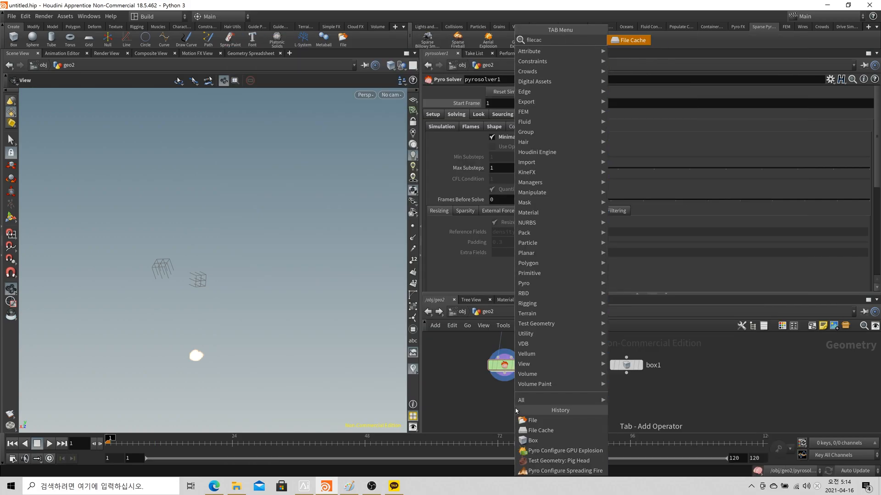
key(Return)
click(507, 408)
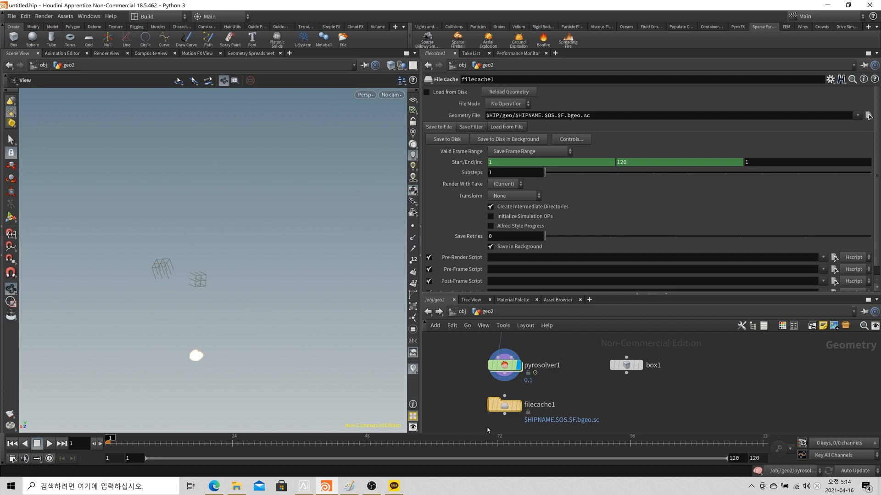
Look inside filecache1 at its render and file_mode nodes, and return to the geo2 network
double_click(503, 405)
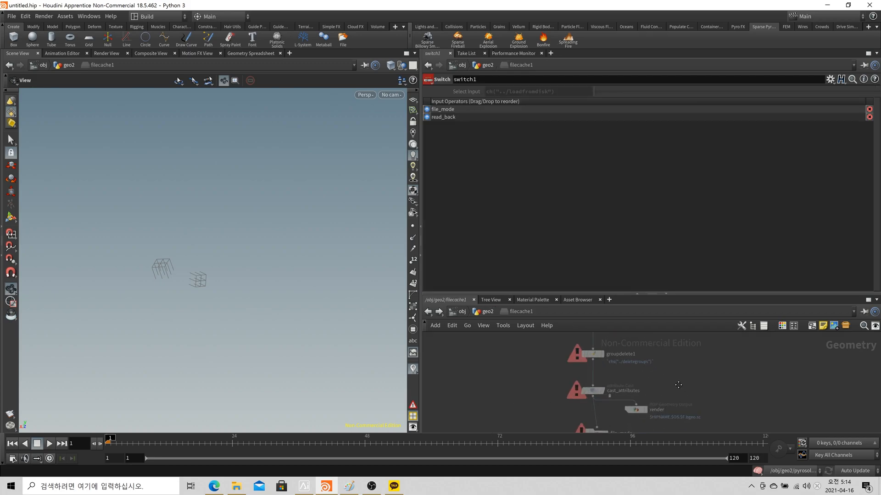
scroll(663, 436, up, 3)
click(633, 364)
click(578, 398)
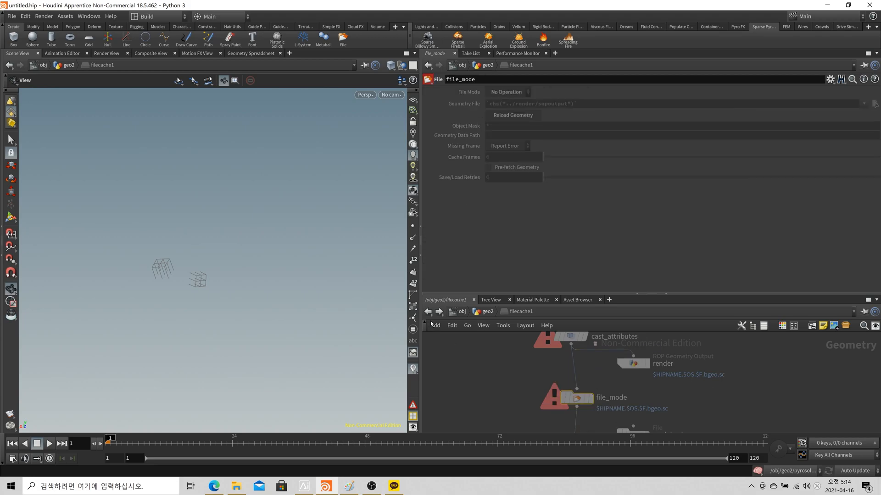
key(u)
key(Tab)
text(file)
key(Return)
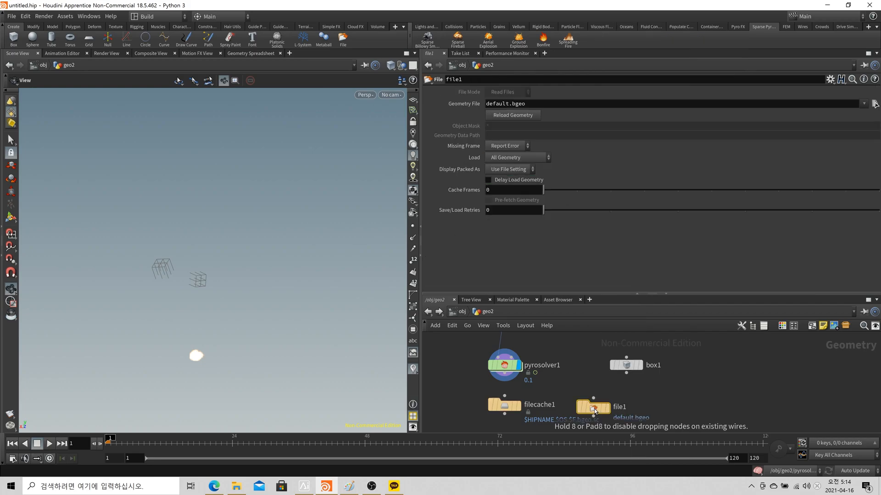
click(593, 409)
drag(505, 381, 593, 398)
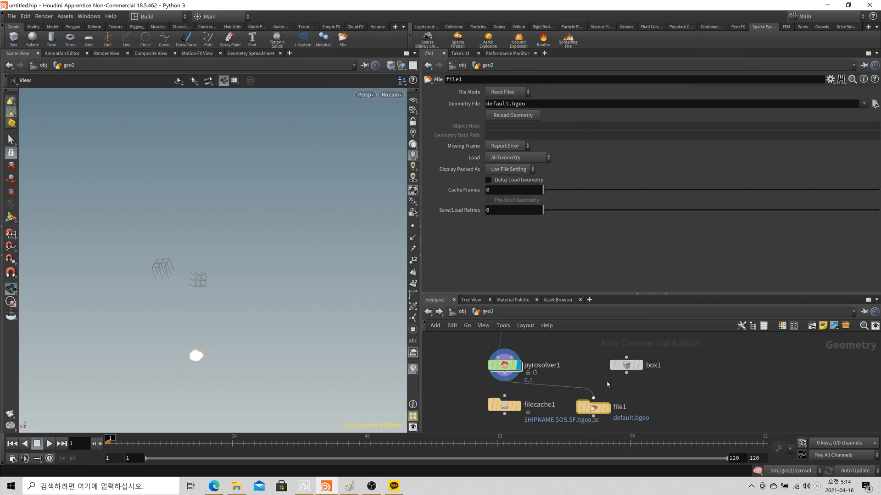
click(506, 93)
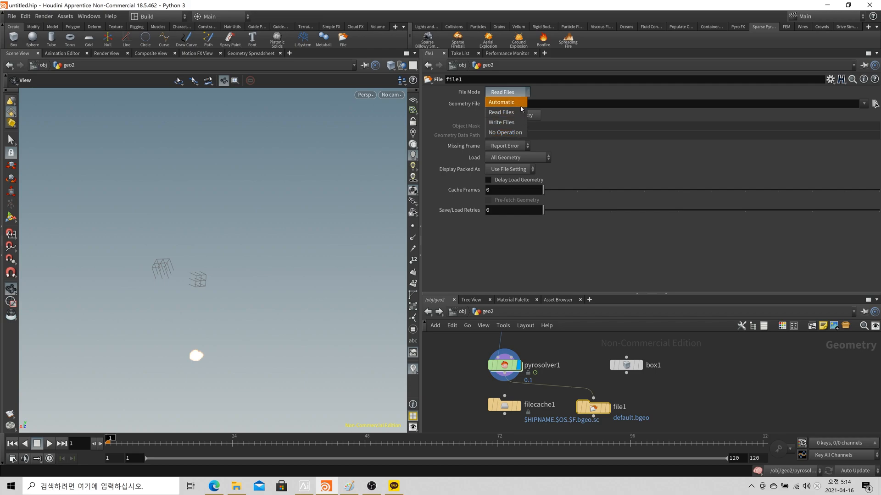
click(504, 112)
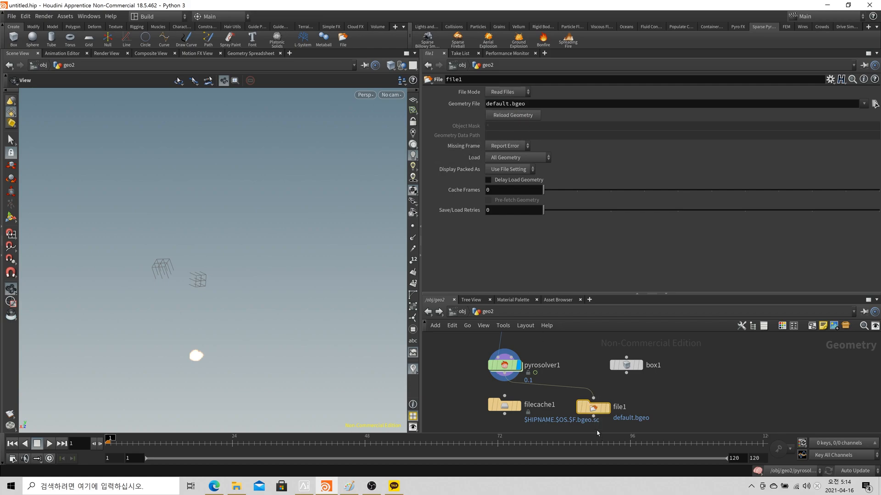
key(Delete)
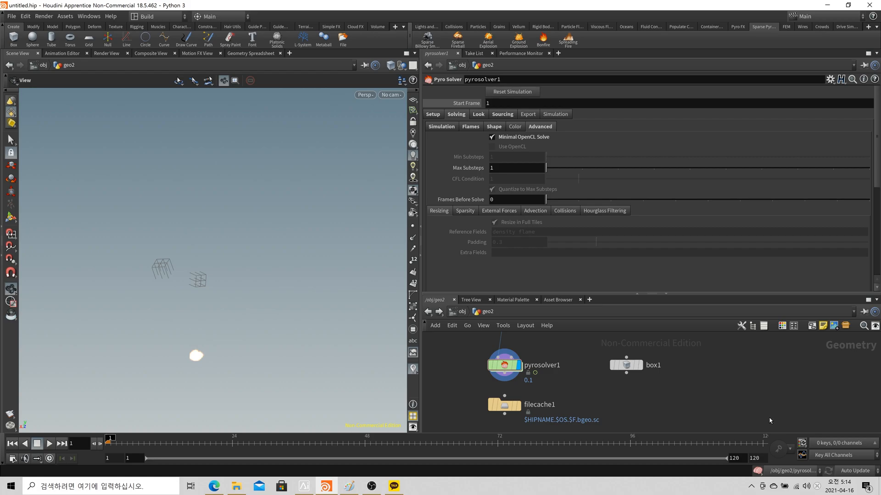
Save the scene as sparse02_v02.hipnc in C:/mofac_academy/class/sparse02
click(12, 16)
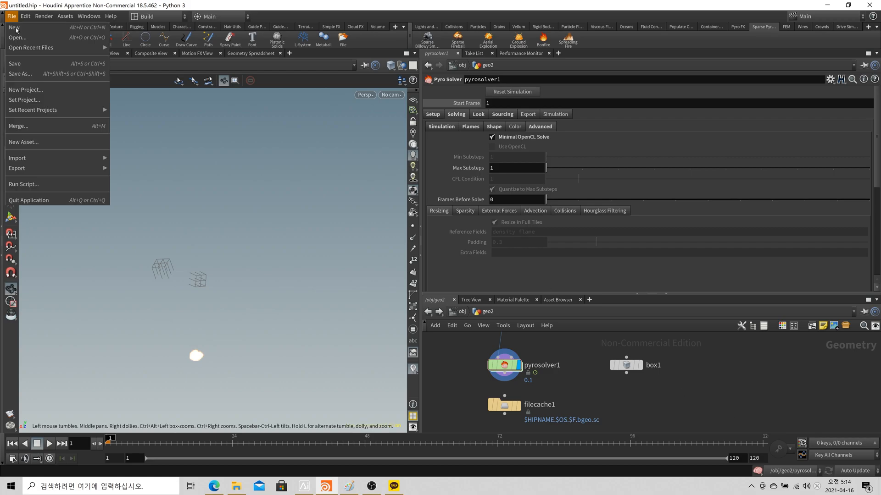
click(20, 73)
key(Escape)
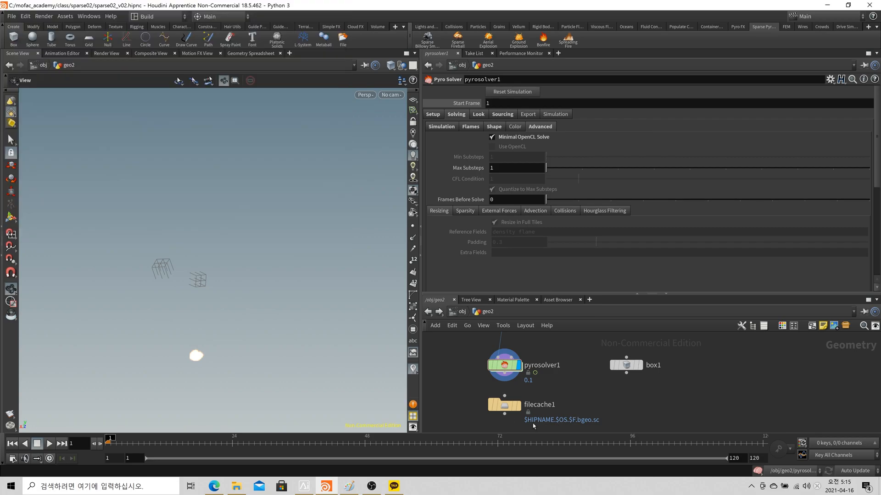
Set filecache1's geometry file path to $HIP/geo/$OS/$OS.$F4.bgeo.sc
click(504, 405)
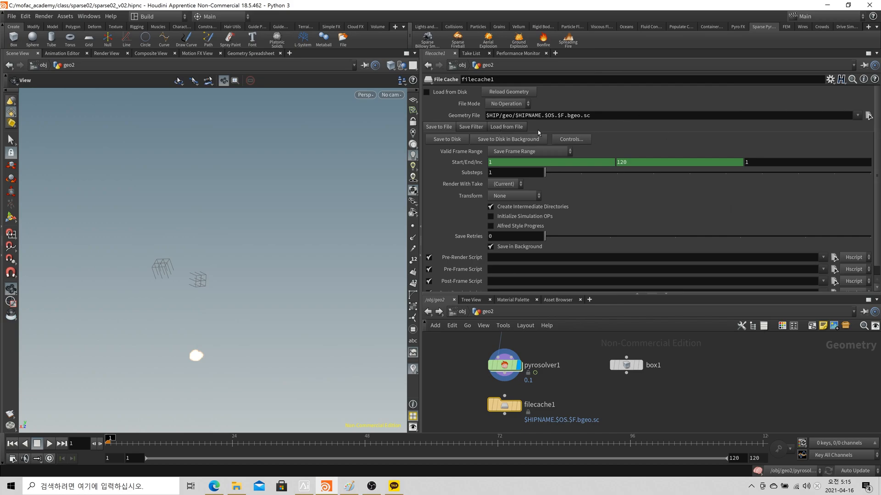
drag(515, 115, 646, 117)
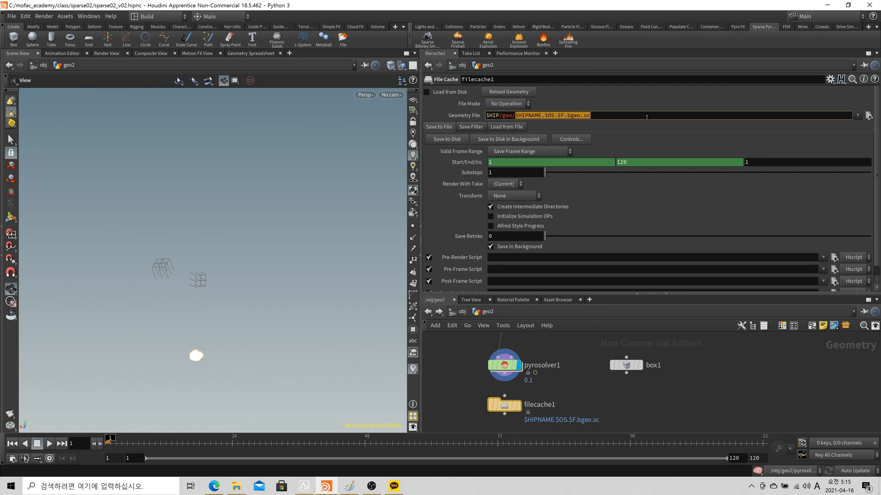
text($OS/$)
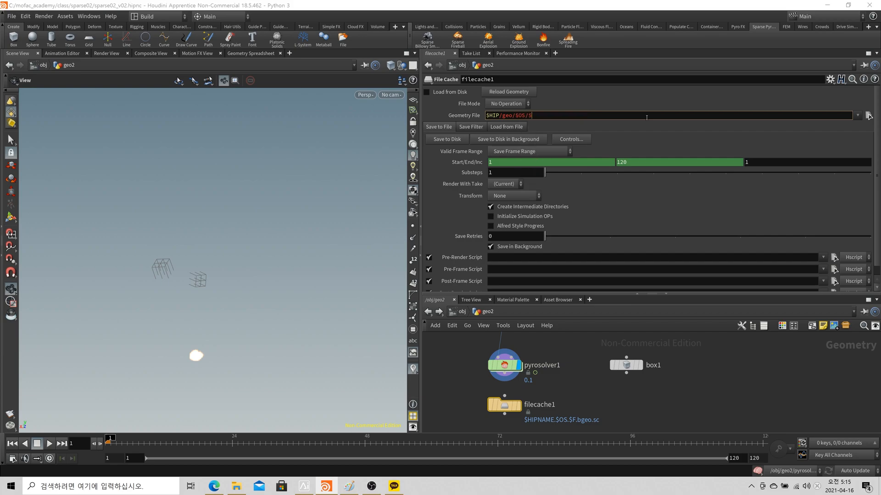
text(OS.)
text($F4.bgeo.sc)
key(Return)
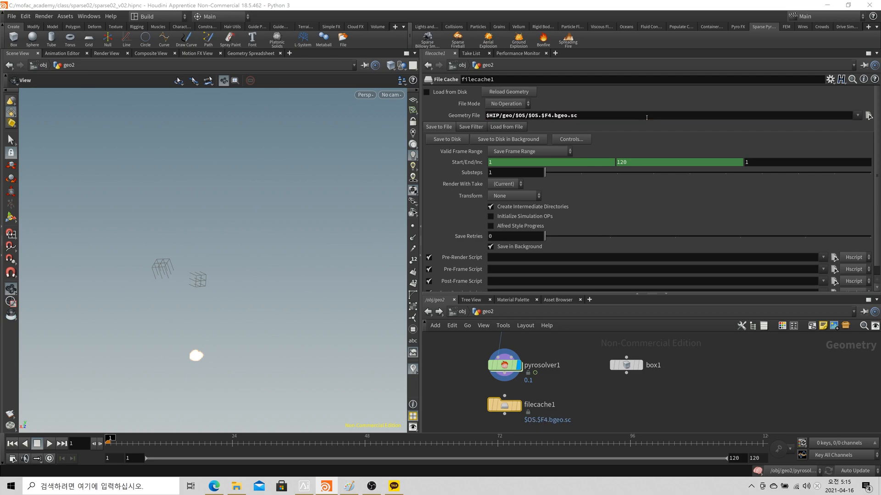
Wire pyrosolver1 into filecache1 and set the cache's file mode to Write Files
scroll(505, 403, down, 2)
middle_drag(505, 403, 529, 411)
click(513, 395)
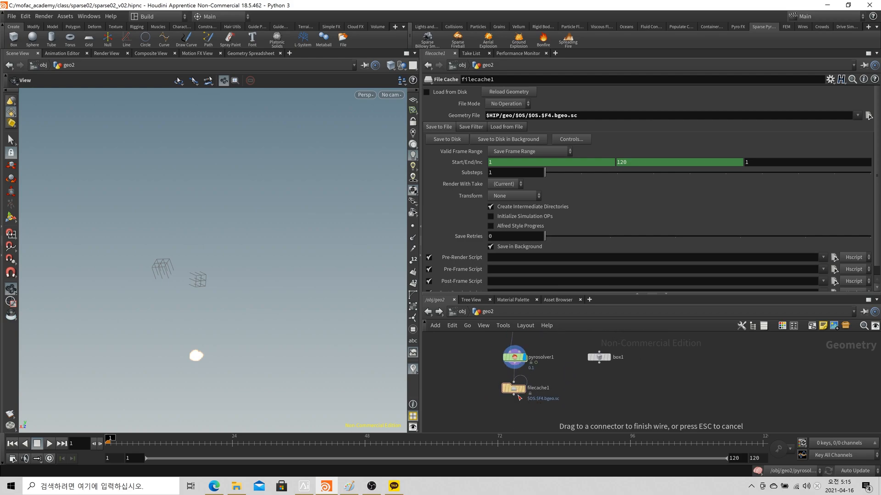
key(Escape)
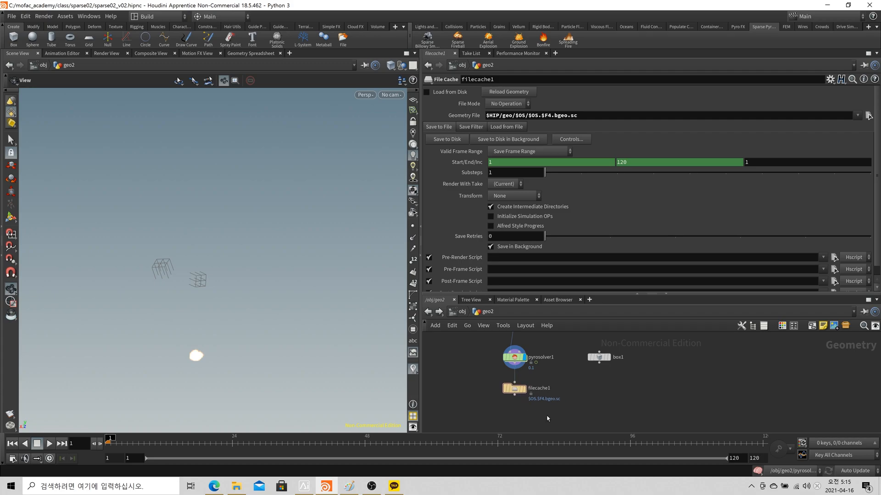
click(470, 127)
click(509, 104)
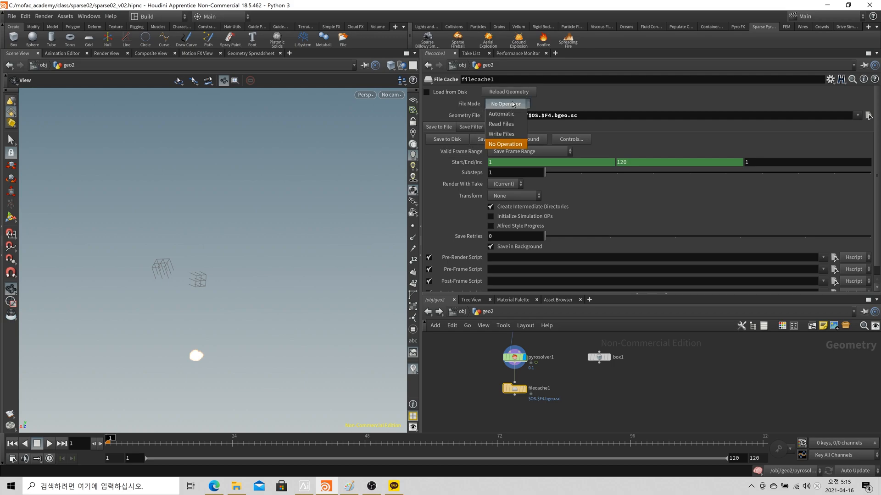
click(501, 133)
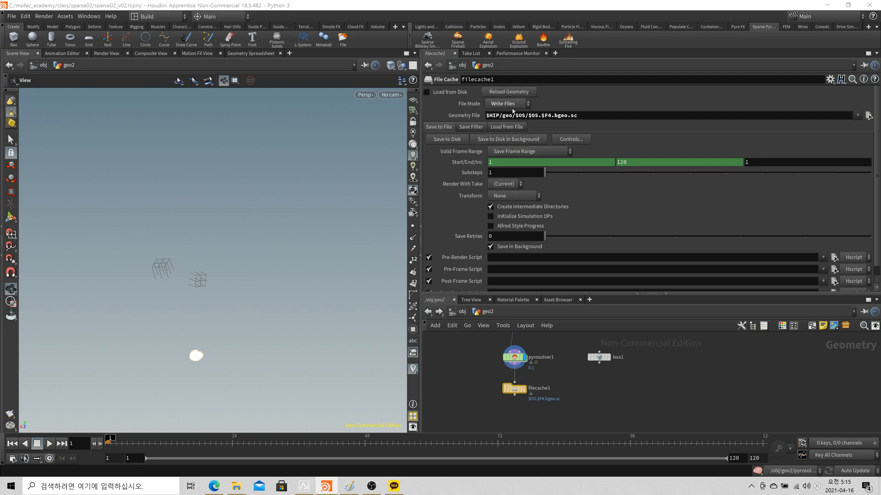
Play the simulation to frame 27 and check filecache1's output folder for written files
click(49, 444)
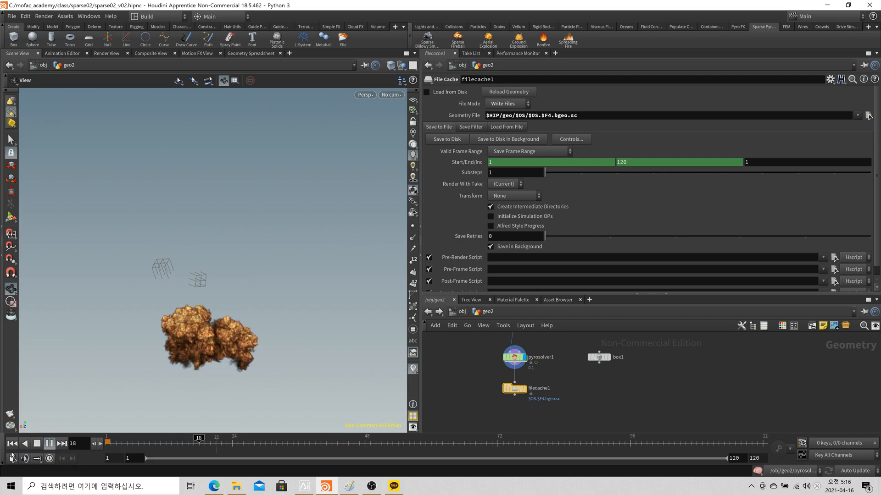
click(37, 444)
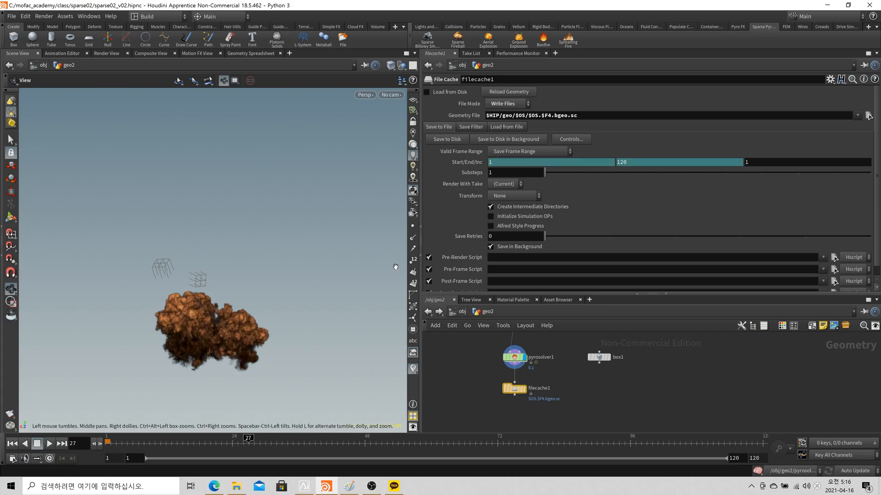
click(868, 115)
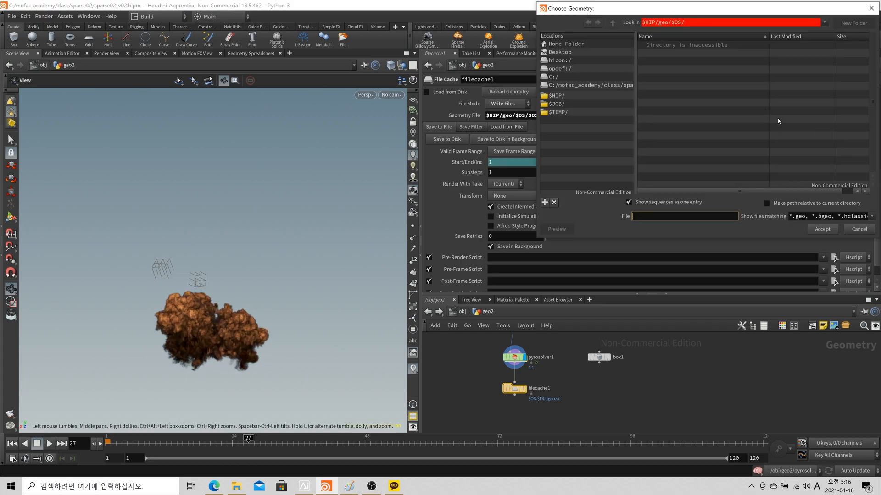
click(859, 230)
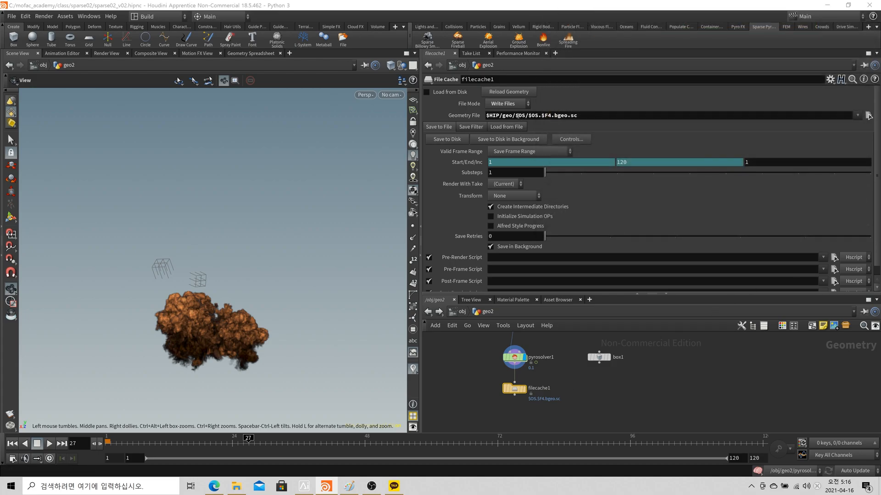
Check filecache1's expanded output path and folder, return to frame 1, and show the path as an expression again
click(474, 116)
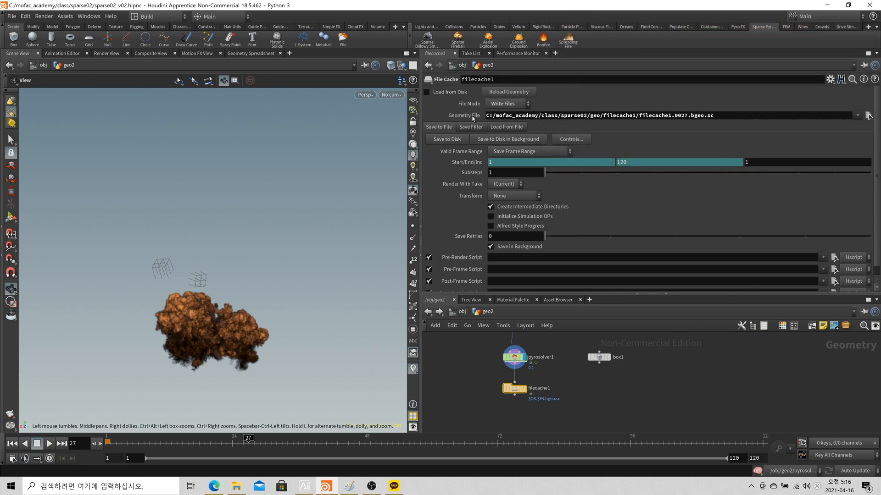
click(868, 115)
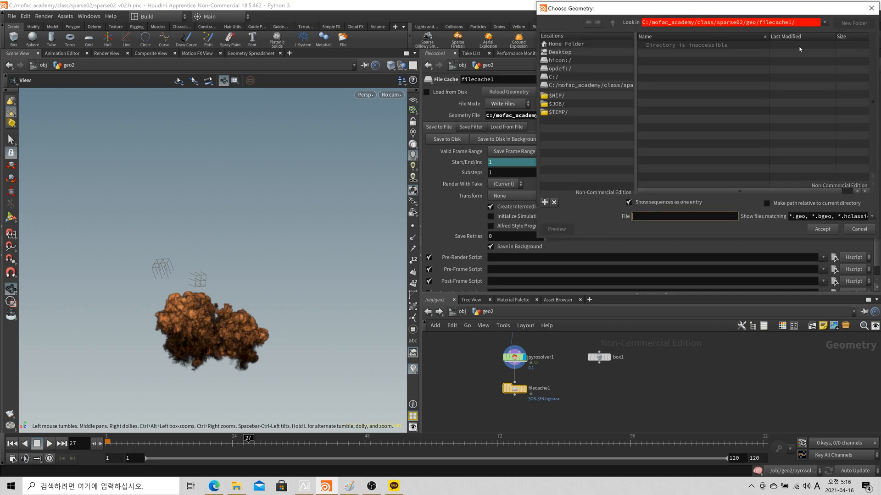
click(859, 229)
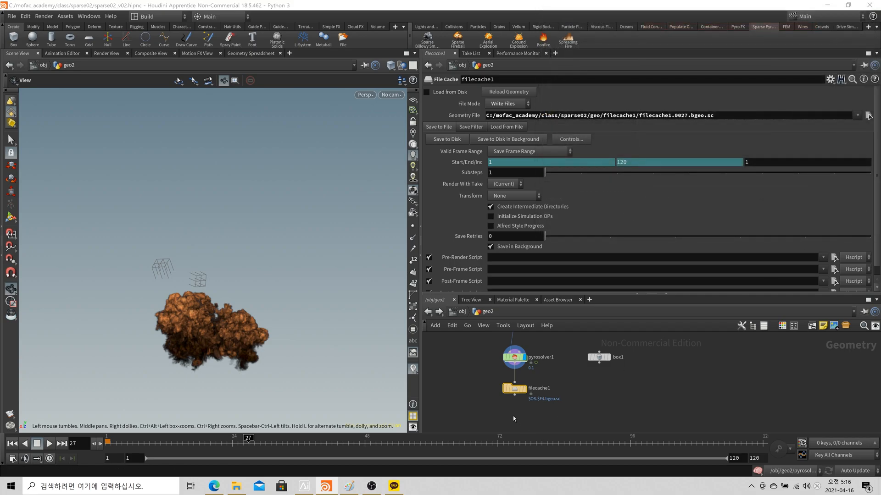
click(12, 444)
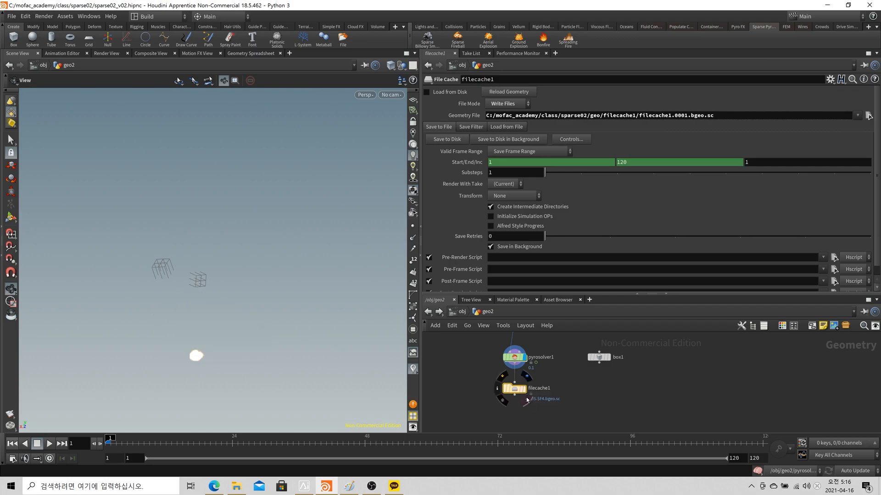
click(444, 116)
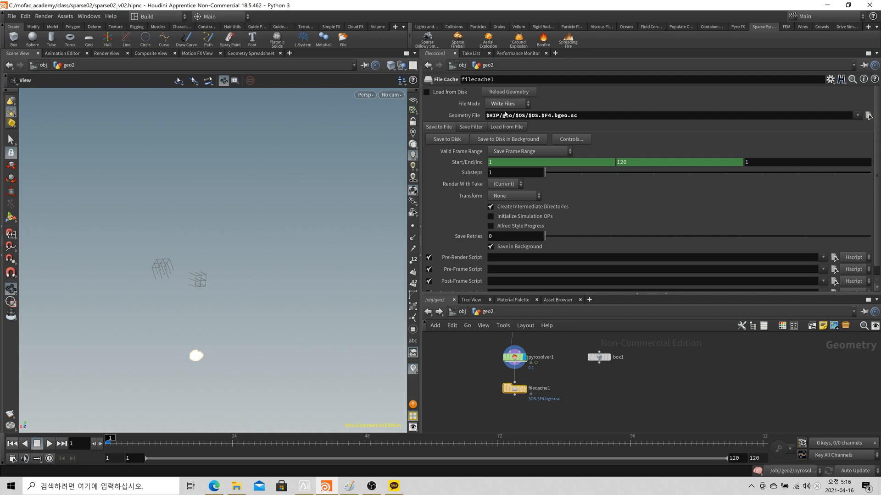
Rename filecache1 to explosion and make it the displayed node
double_click(541, 389)
text(explosion)
key(Return)
click(523, 389)
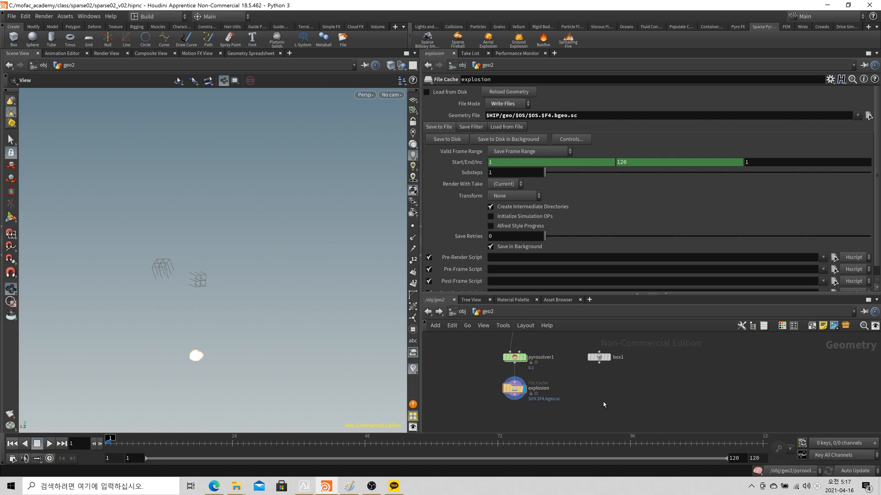
Write the explosion cache up to frame 16 through playback, checking its output folder before and after
click(868, 115)
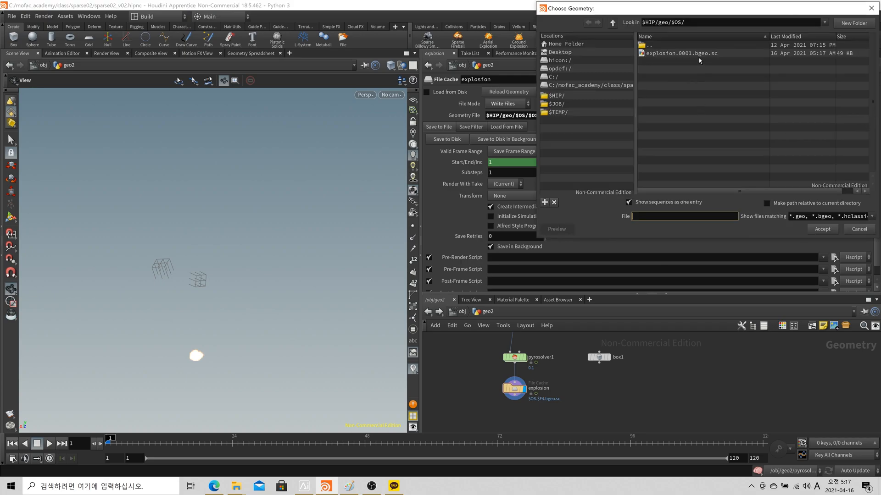
click(859, 228)
click(49, 444)
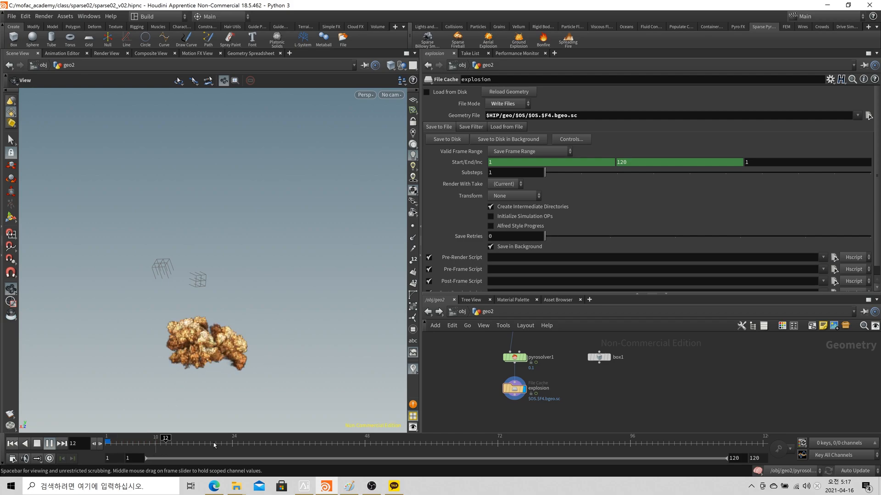
click(36, 444)
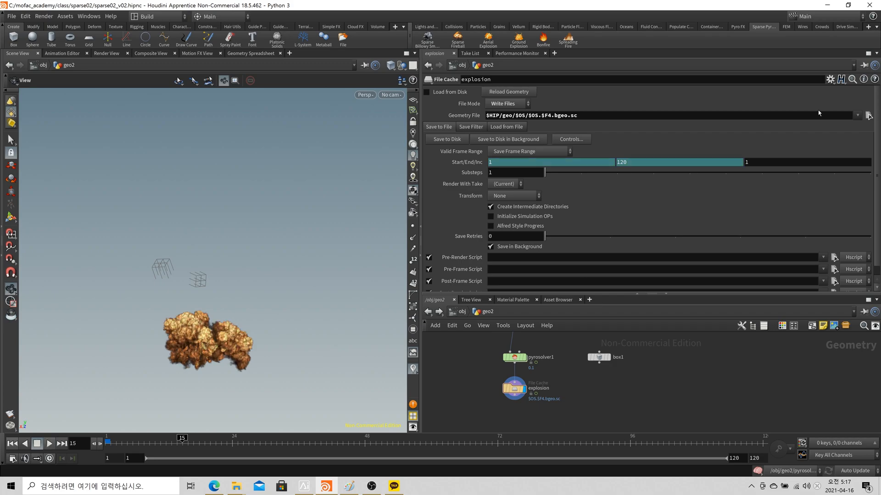
click(868, 115)
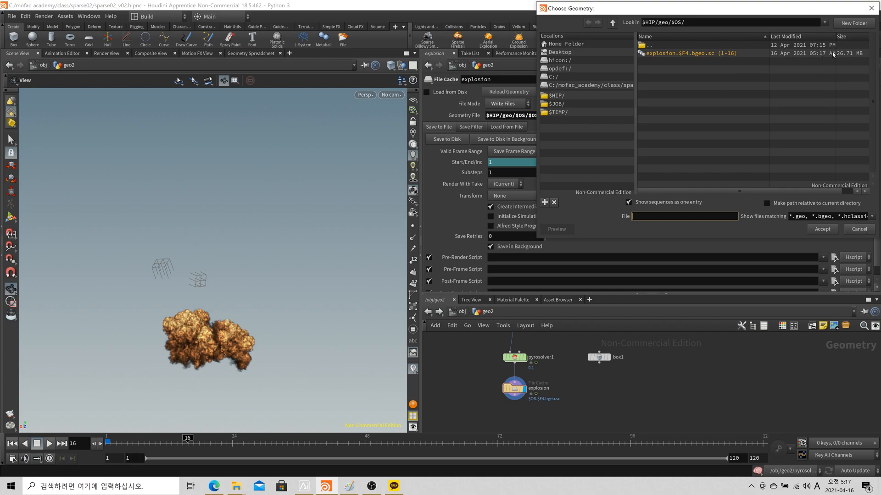
click(857, 229)
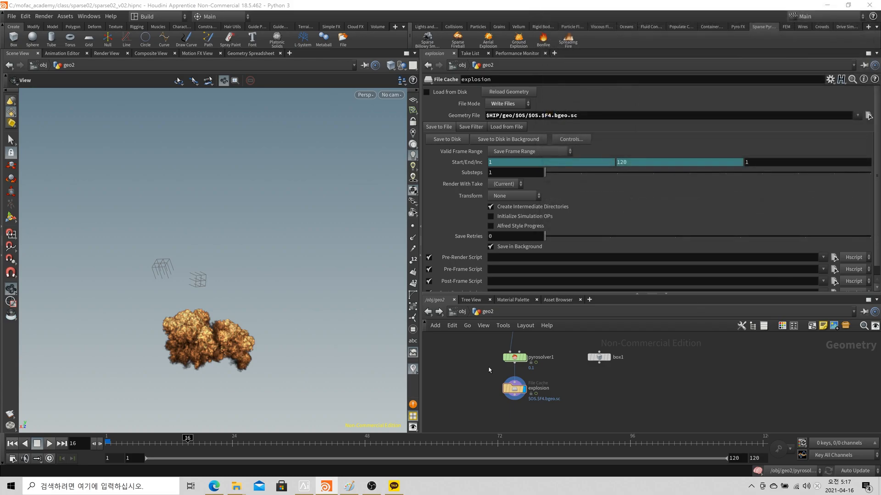
Return to frame 1, then unlock pyrosolver1's contents for editing and open its internal network
middle_click(513, 388)
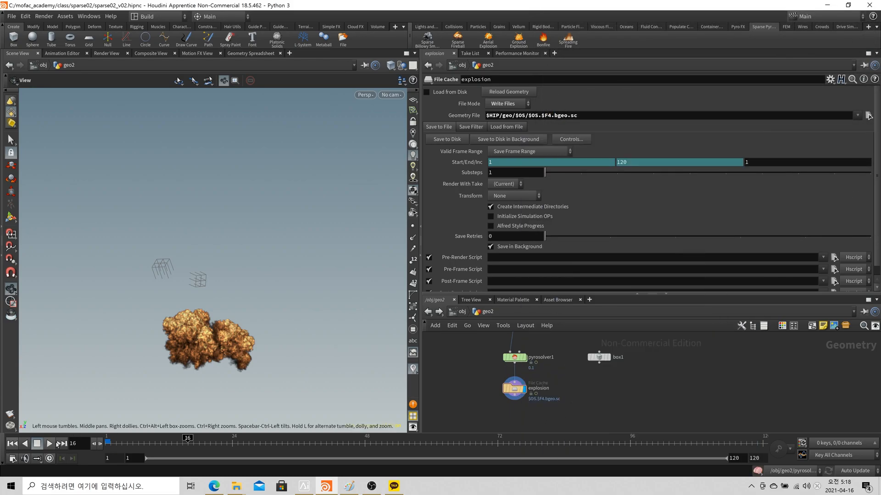
click(12, 444)
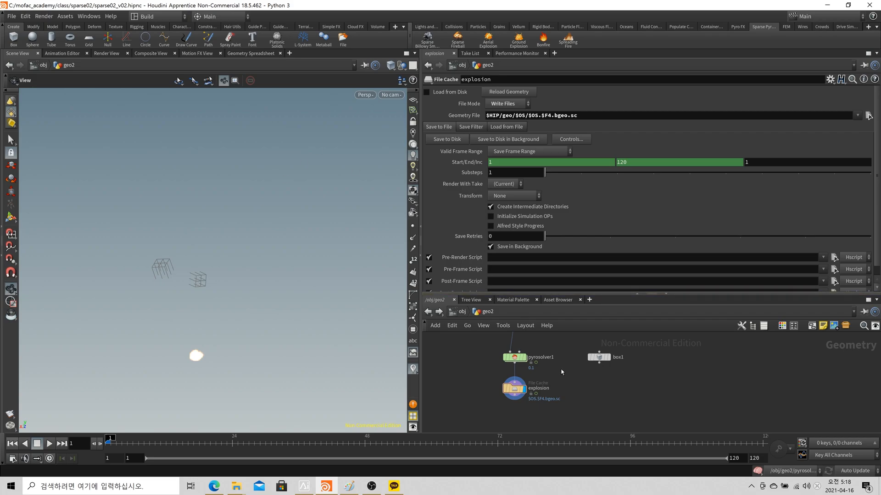
click(521, 359)
right_click(517, 358)
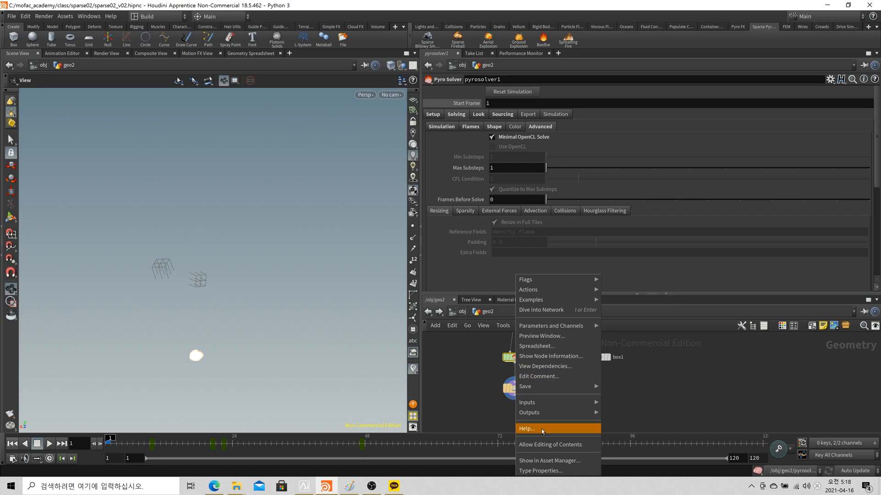
click(545, 445)
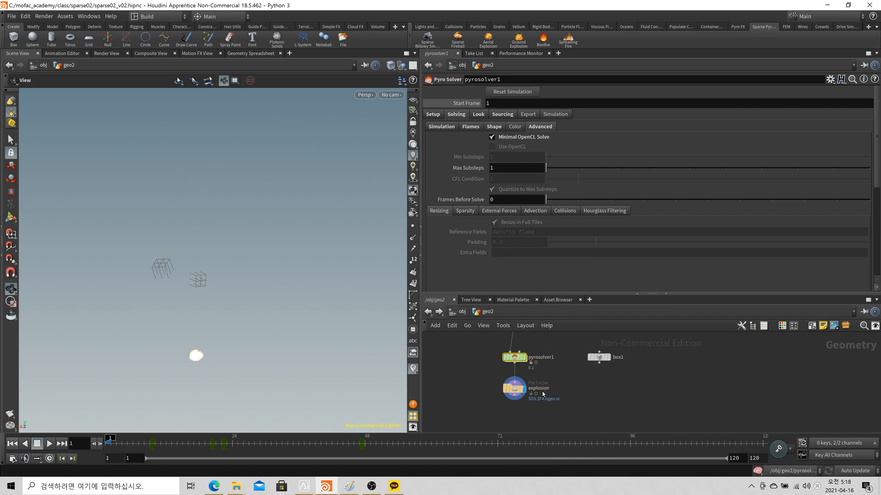
double_click(519, 359)
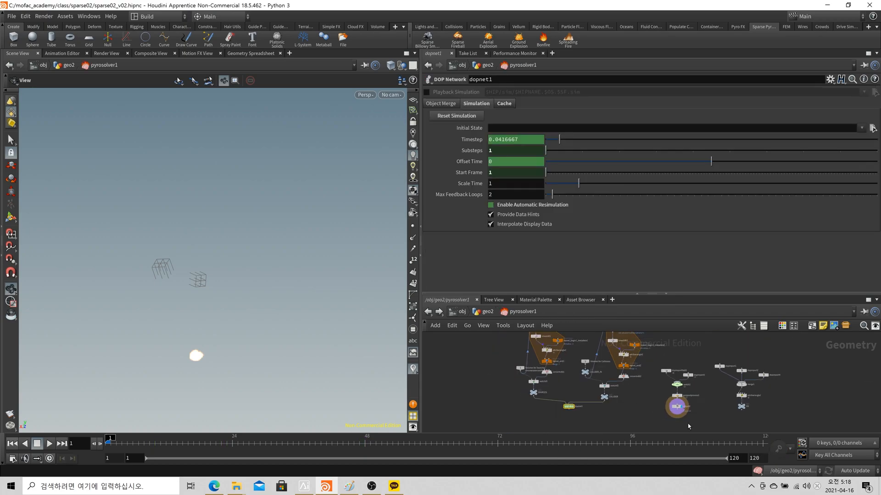
Bypass the pyropostprocess1 node that feeds output0 inside pyrosolver1
middle_drag(687, 380, 604, 388)
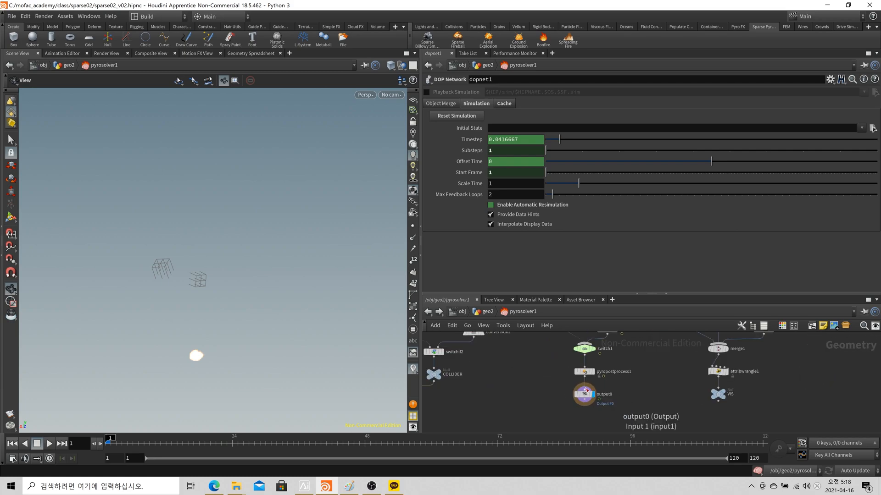
scroll(604, 385, up, 3)
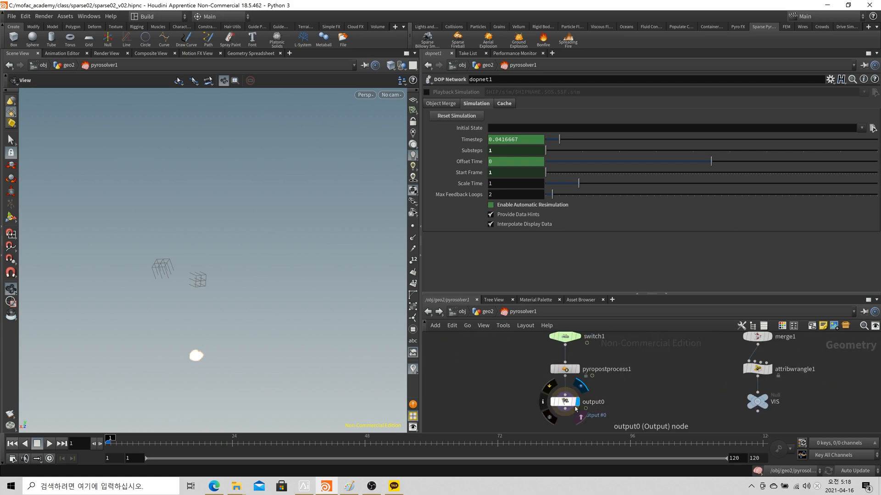
middle_drag(605, 377, 602, 397)
click(562, 388)
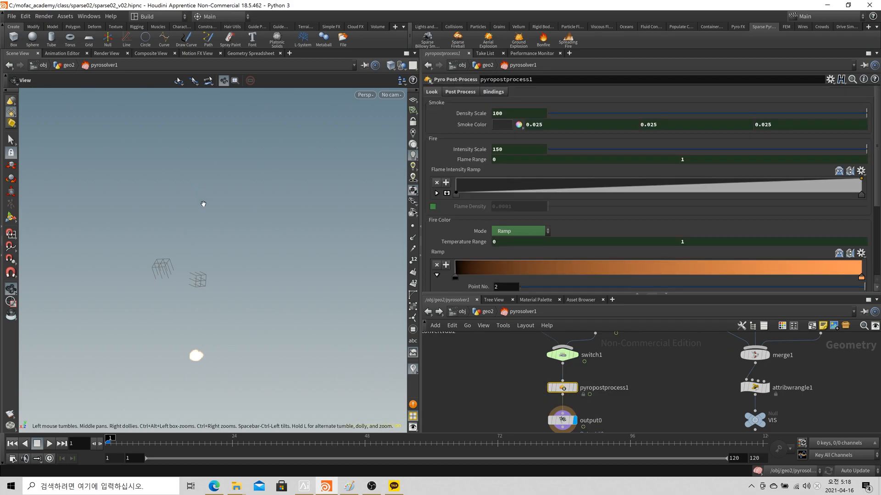
click(550, 392)
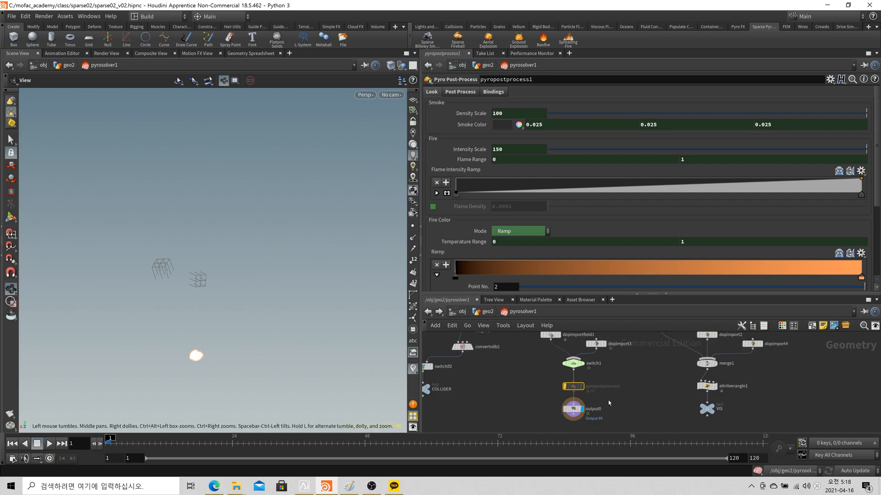
Play the simulation to frame 8 with the post-process bypassed, and return to frame 1
middle_drag(748, 392, 714, 388)
mouse_move(713, 388)
scroll(714, 388, down, 2)
middle_drag(545, 428, 663, 408)
scroll(623, 401, down, 3)
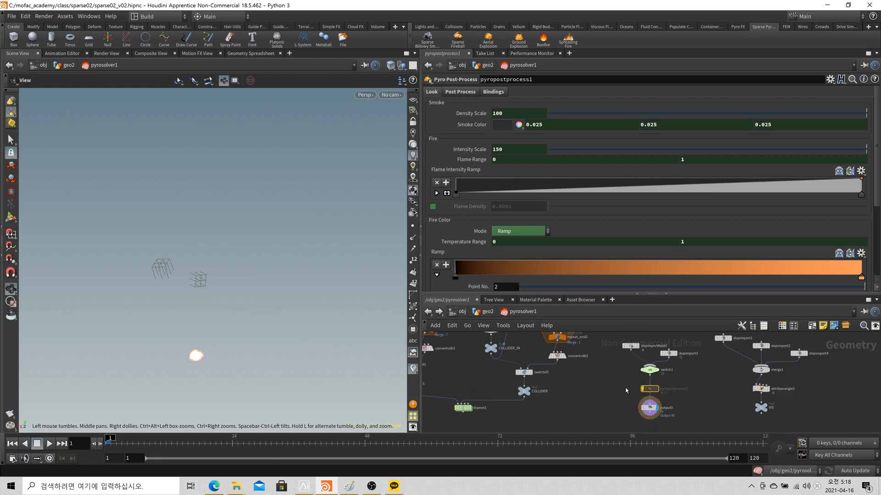
click(49, 443)
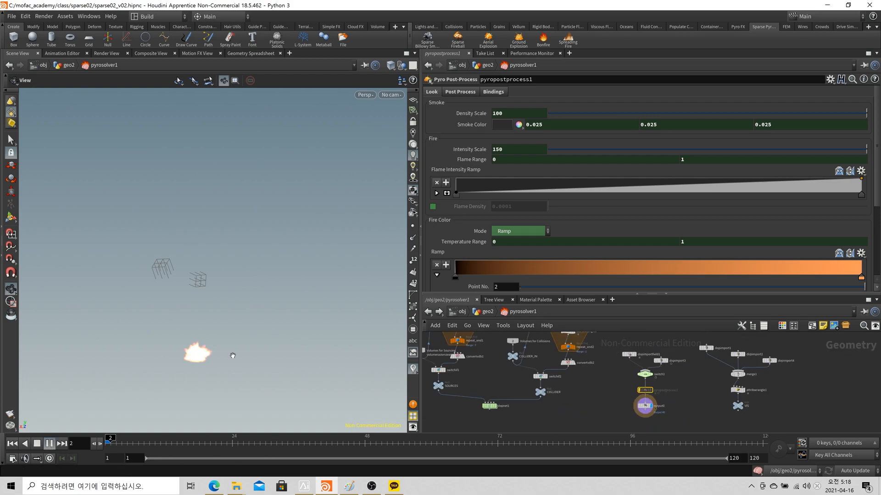
click(37, 443)
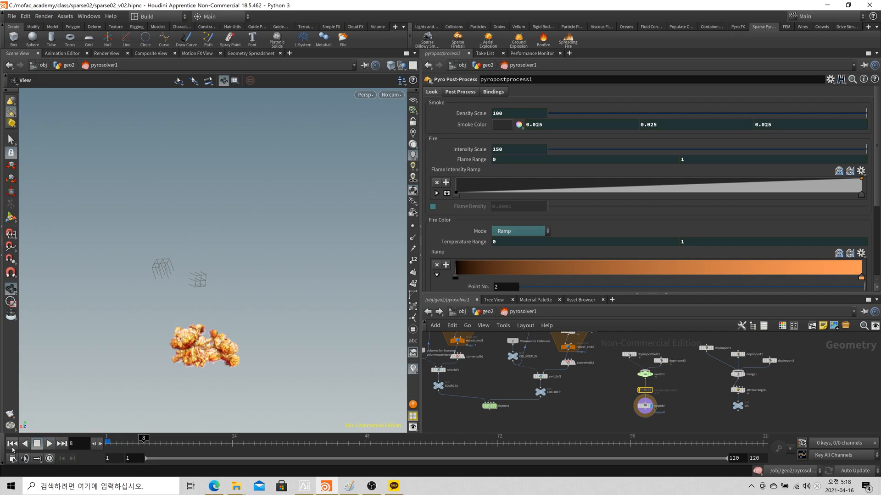
click(12, 443)
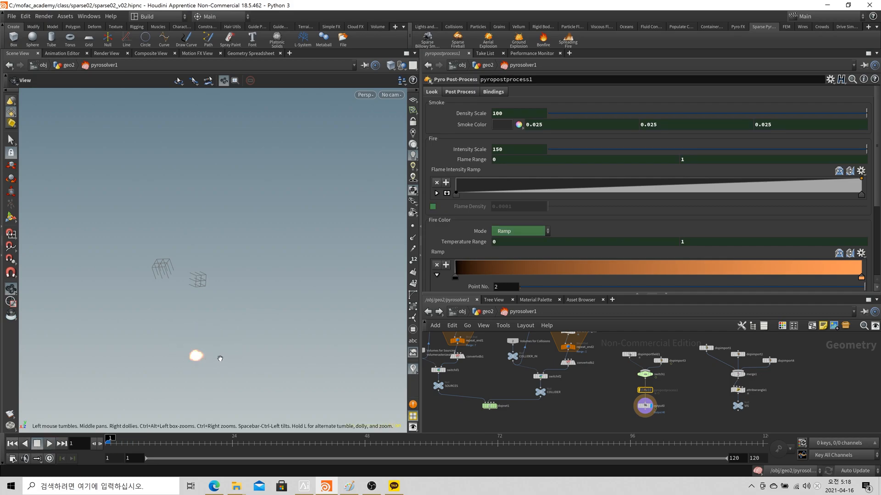
Make pyrosolver1 the displayed node in geo2 and reset its simulation, playing it to frame 54 before returning to frame 1
click(488, 315)
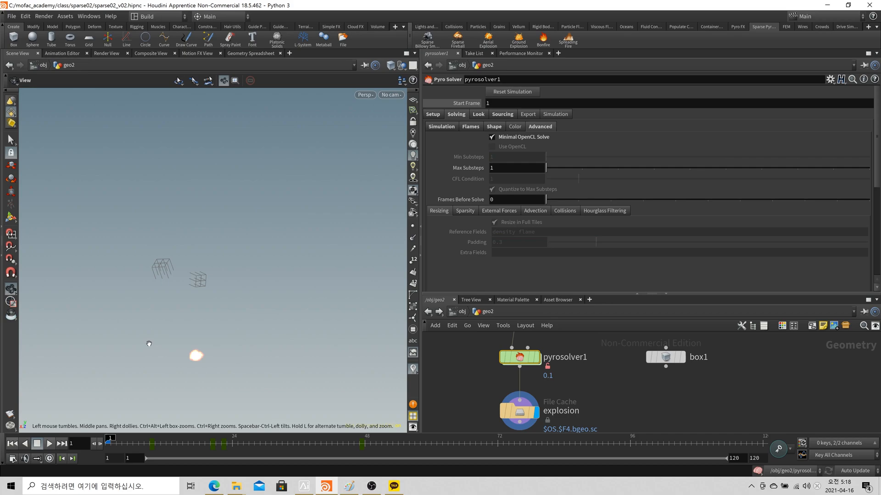
click(534, 358)
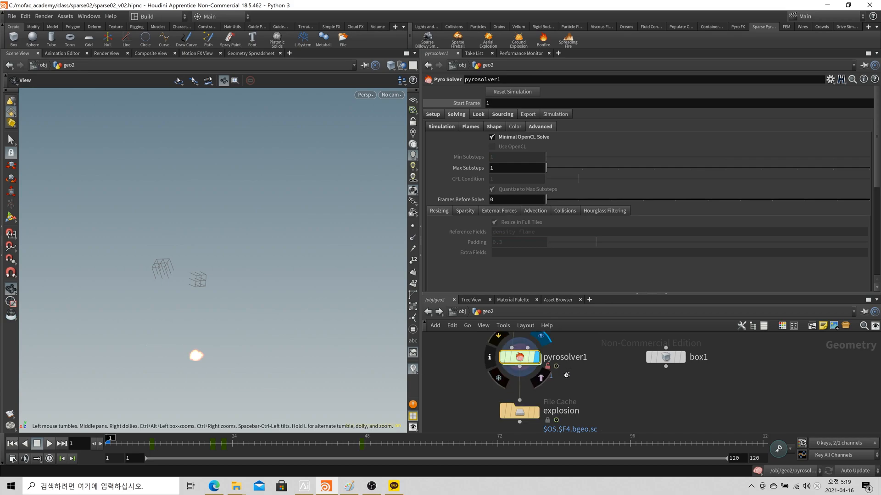
click(522, 93)
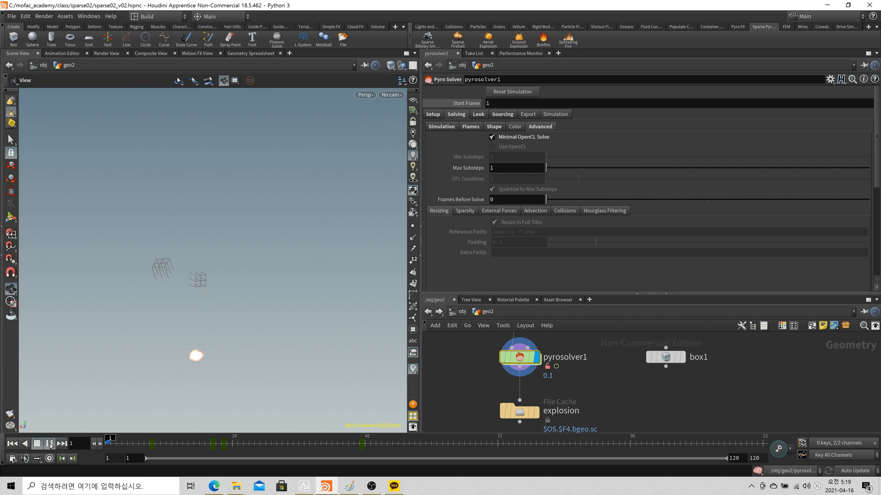
click(49, 443)
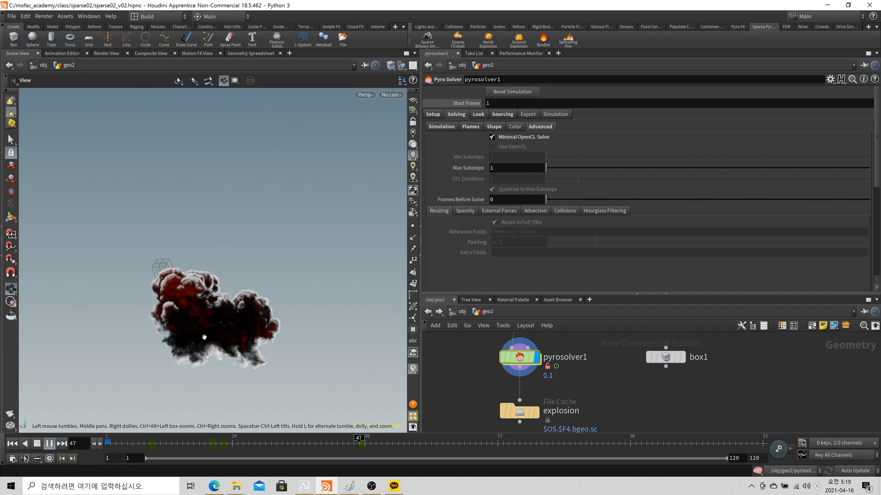
click(49, 444)
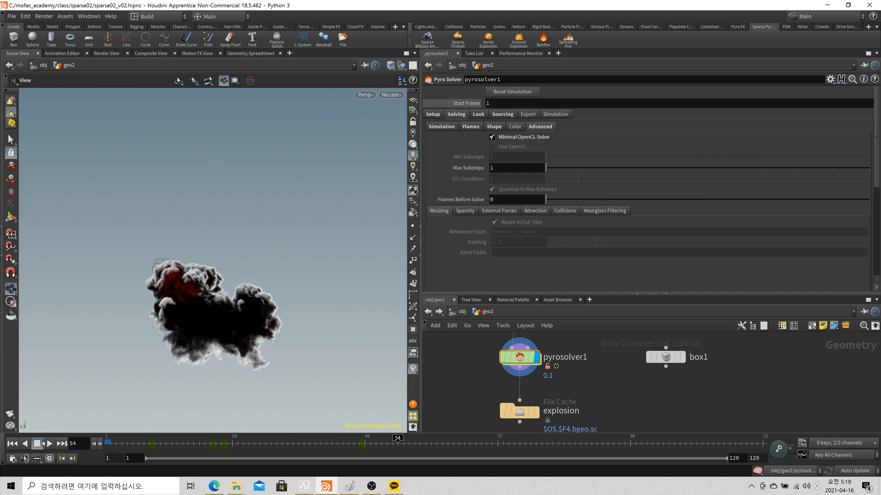
click(11, 444)
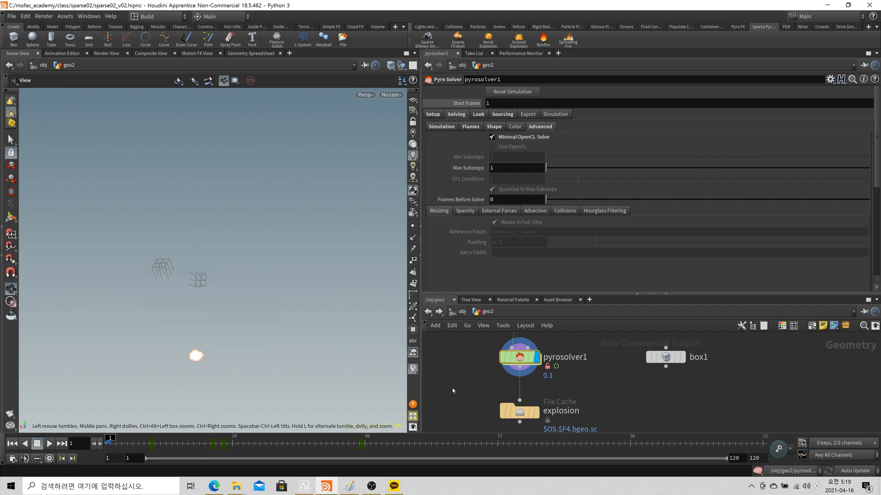
Inspect switch1's Select Input expression and the settings of dopimport3 and dopimportfield1 inside pyrosolver1
double_click(521, 358)
scroll(655, 370, up, 3)
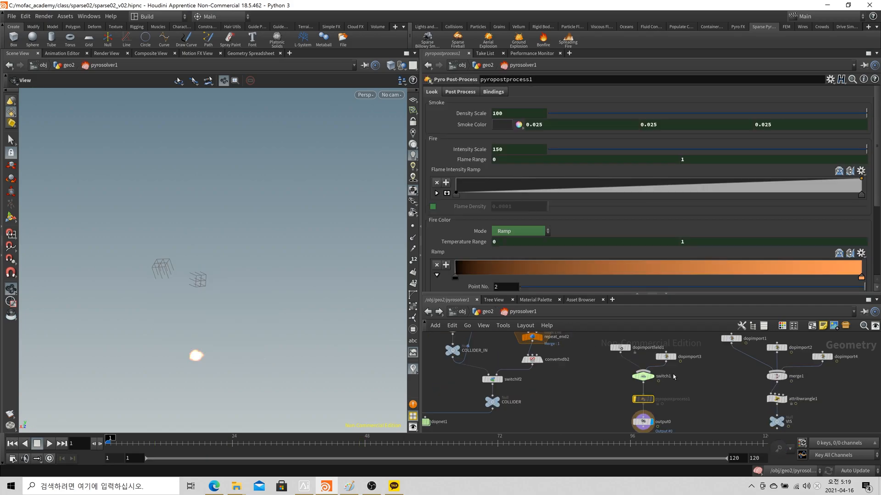
middle_drag(683, 374, 648, 384)
scroll(633, 402, up, 1)
click(599, 386)
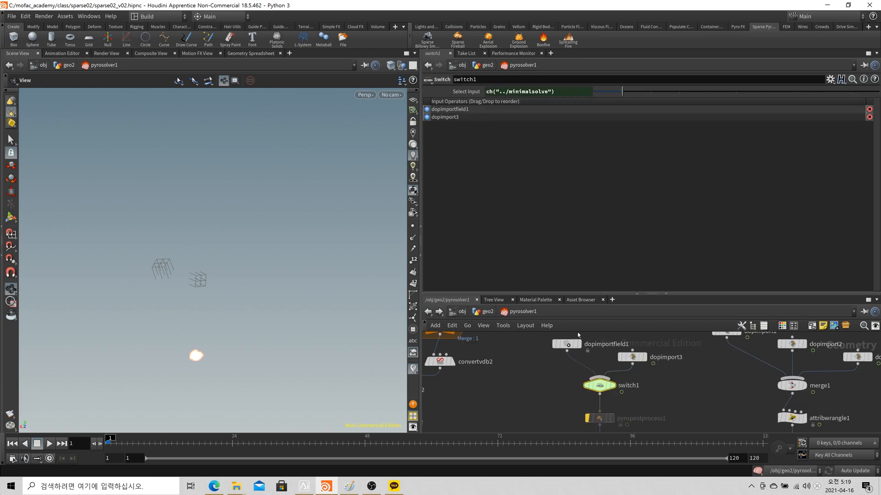
ctrl+shift+click(466, 91)
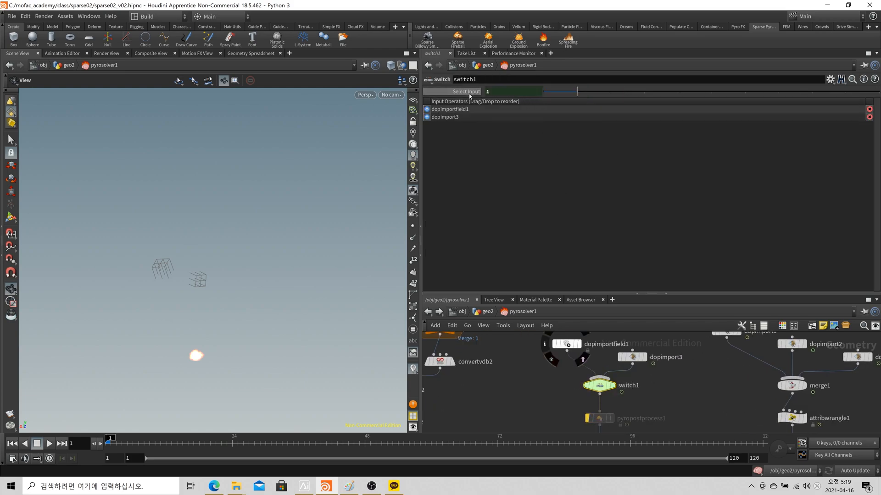
click(621, 353)
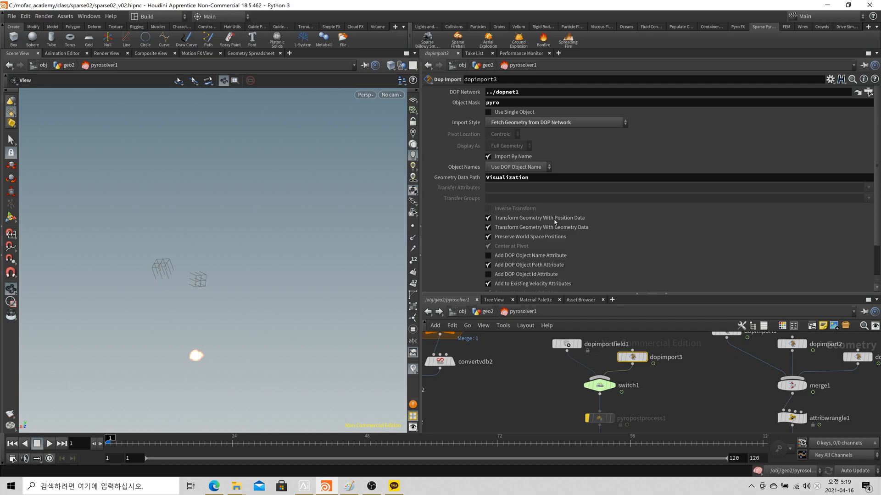
click(567, 344)
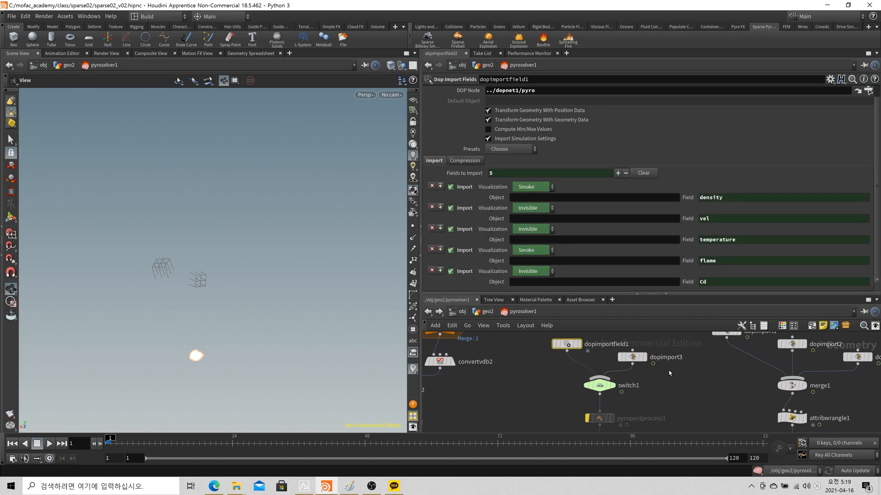
click(632, 357)
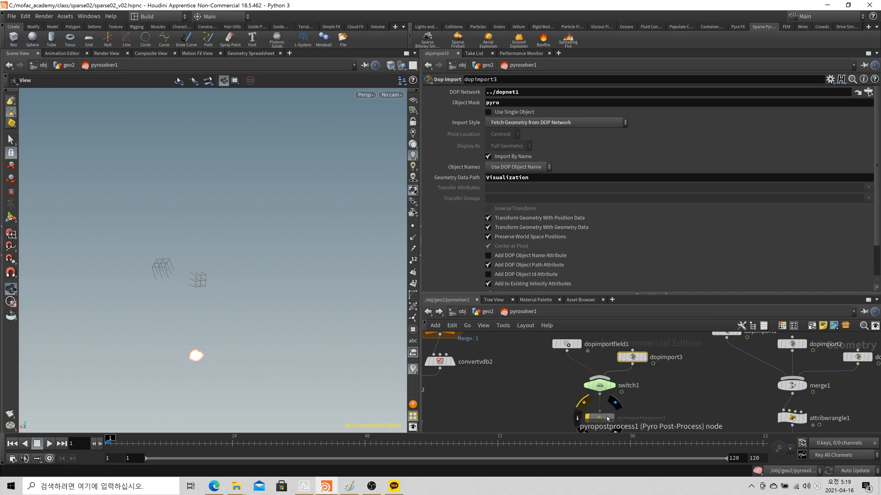
Examine pyrosolver1's Export and Setup parameters with Minimal OpenCL Solve disabled, and enable Minimal OpenCL Solve again
click(487, 312)
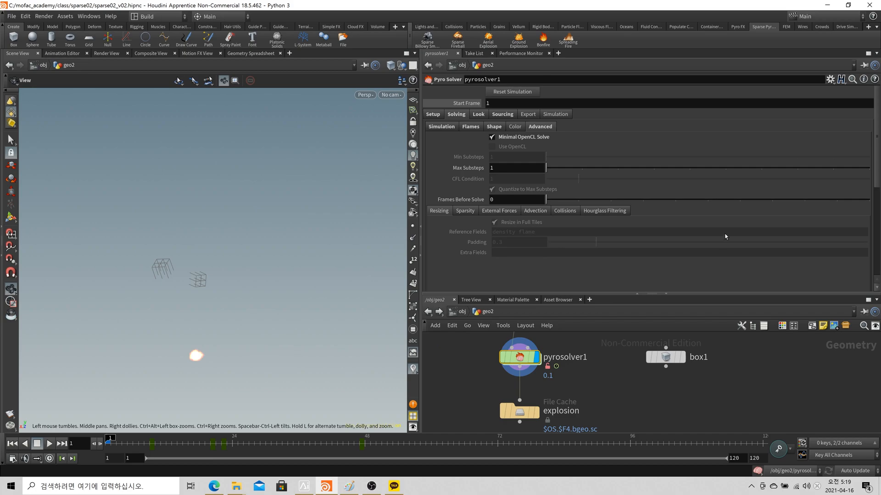
click(528, 114)
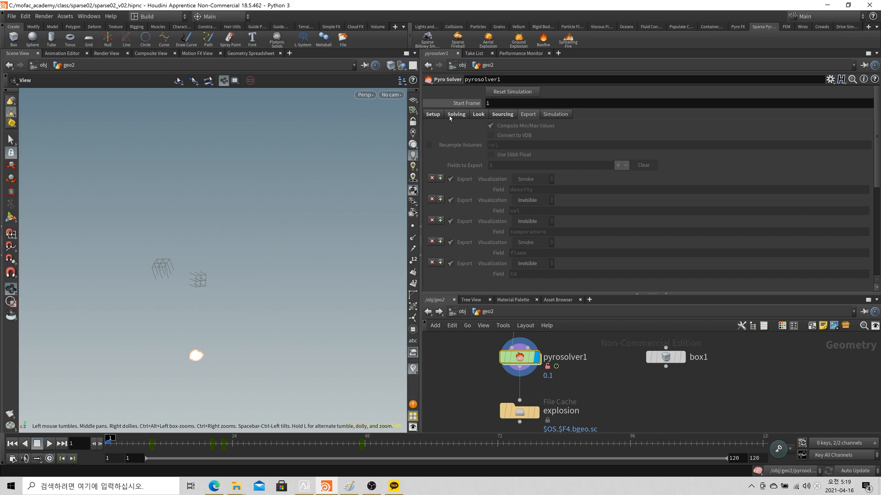
click(433, 114)
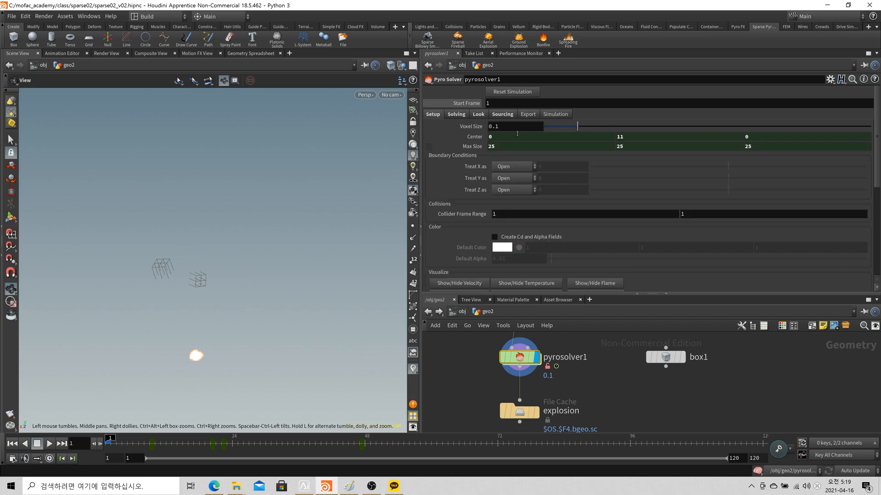
click(480, 114)
click(529, 115)
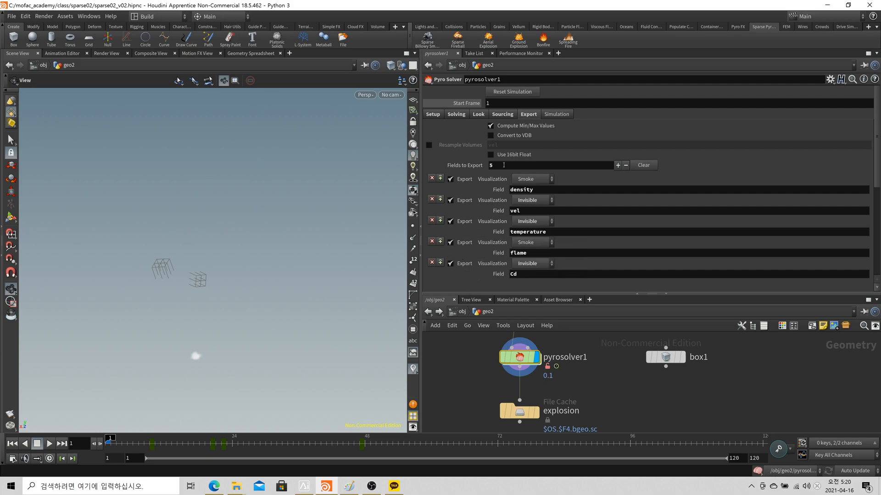
click(433, 114)
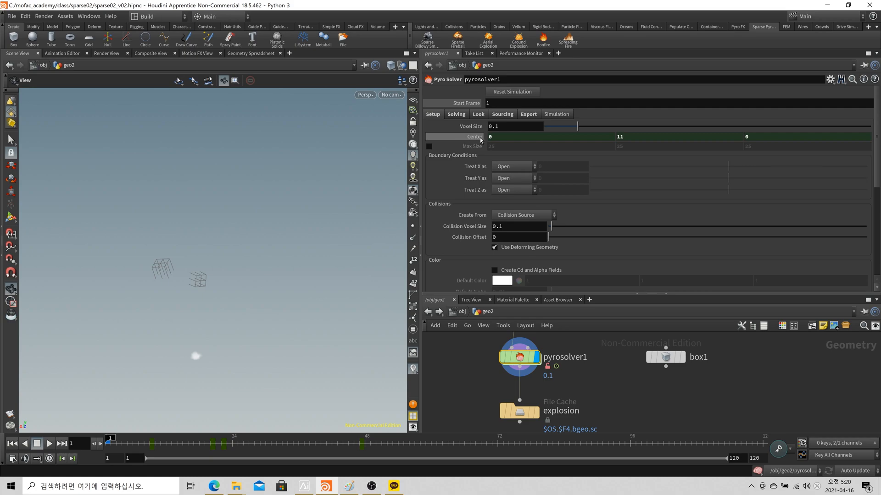
click(456, 114)
click(492, 137)
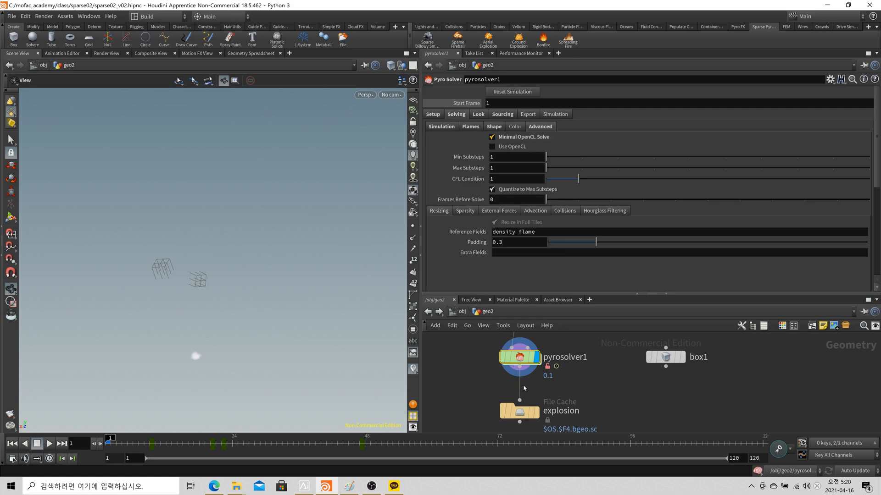
Recheck pyrosolver1's internal import nodes, play the simulation to frame 13 from geo2, and examine the solver's node information
double_click(519, 357)
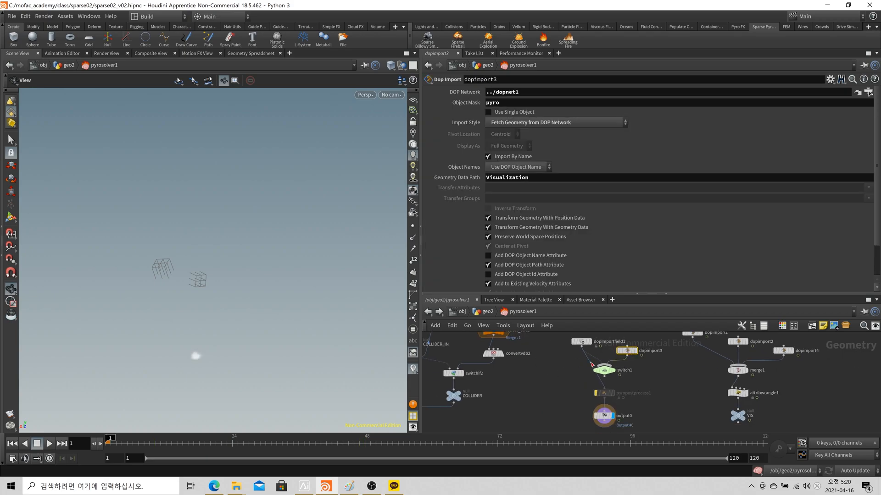
click(487, 311)
click(50, 444)
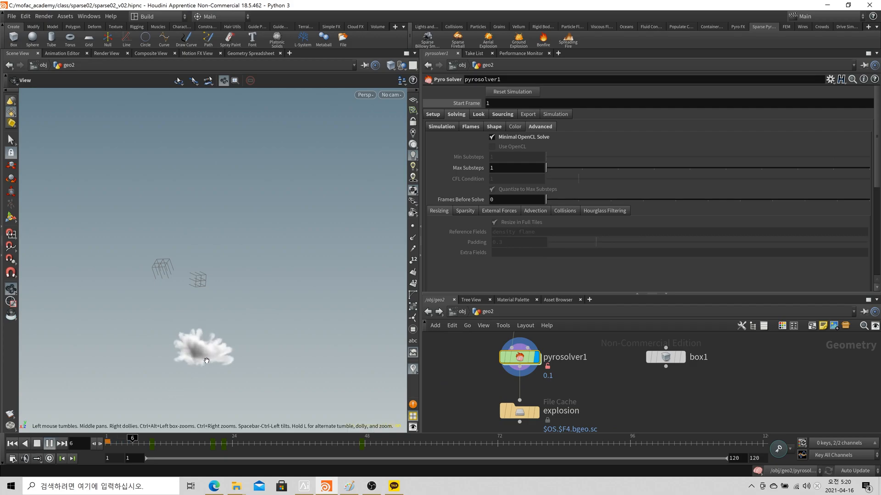
click(50, 444)
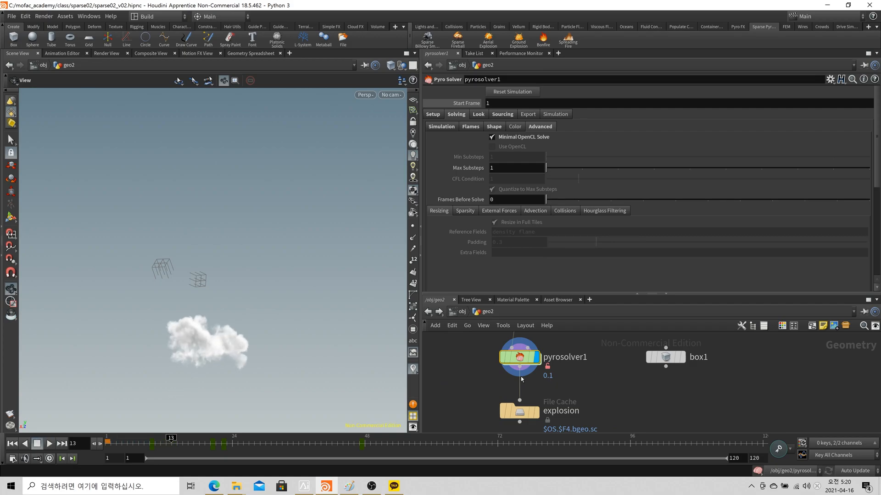
middle_click(519, 357)
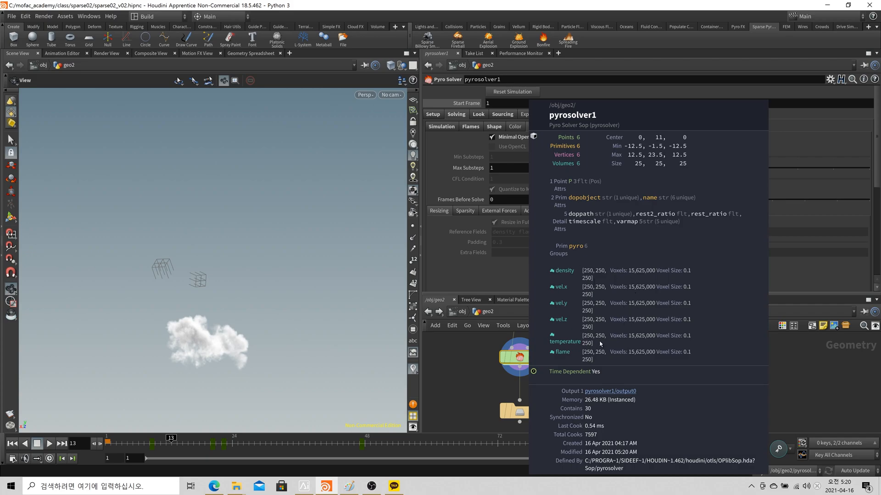
Return to frame 1, set pyrosolver1's Voxel Size to 0.07, and play the simulation to frame 7 before rewinding to frame 1
click(12, 444)
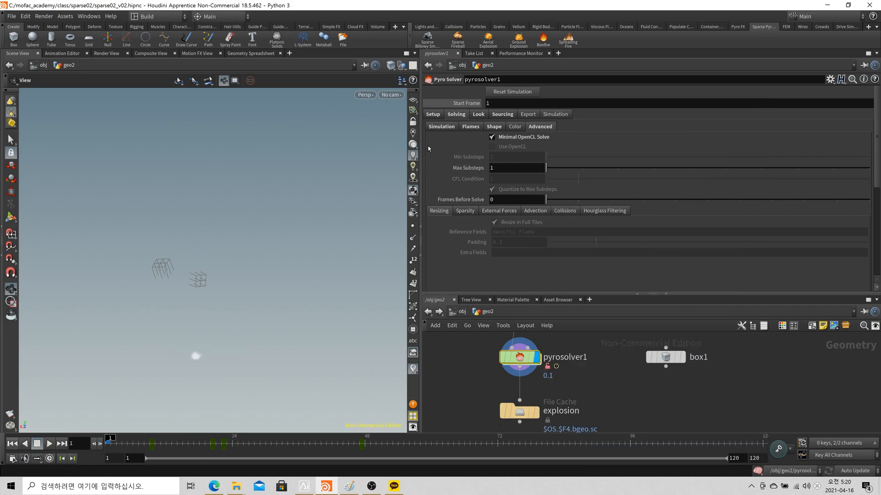
click(433, 115)
click(514, 127)
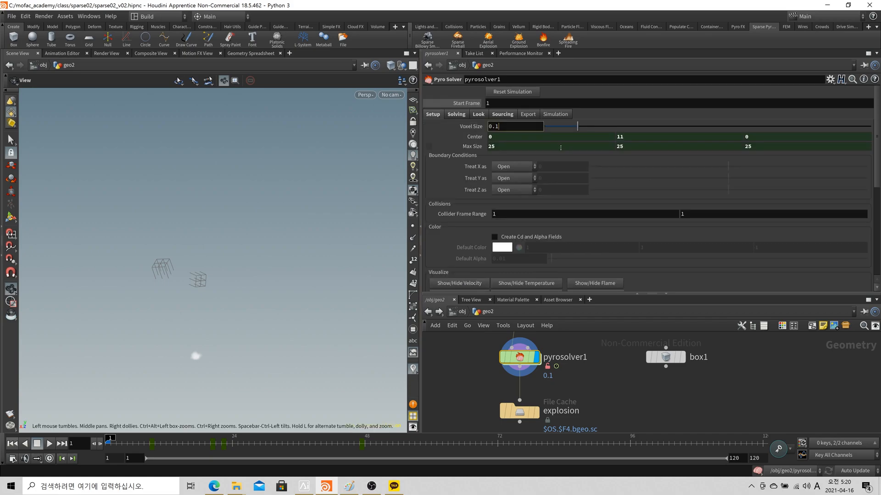
key(BackSpace)
text(07)
key(Return)
click(49, 445)
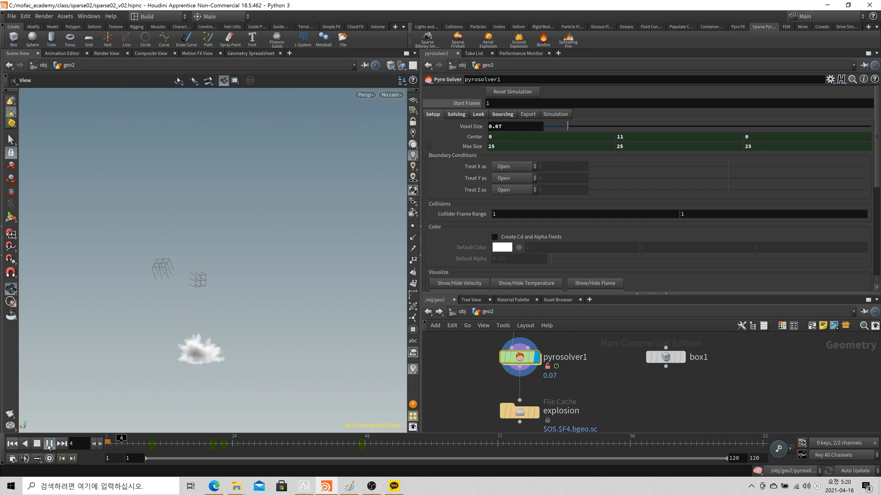
click(12, 444)
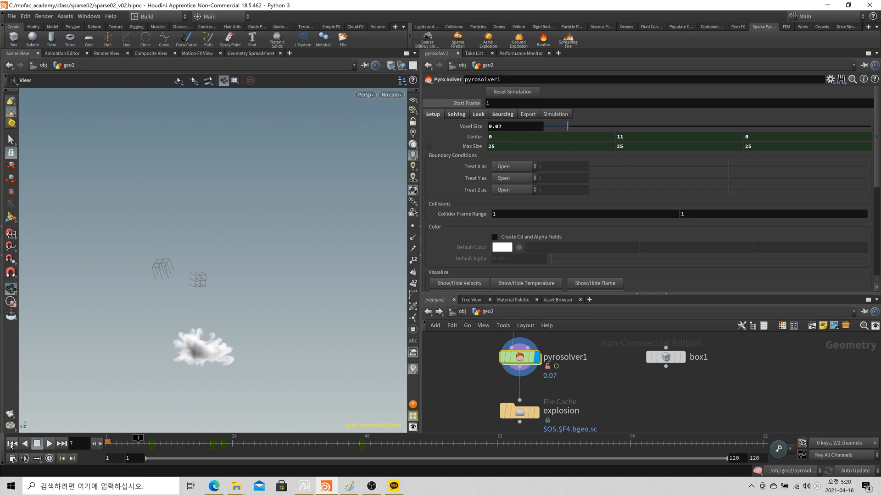
Examine the viewport's 2D and 3D texture resolution limits in the display options
key(d)
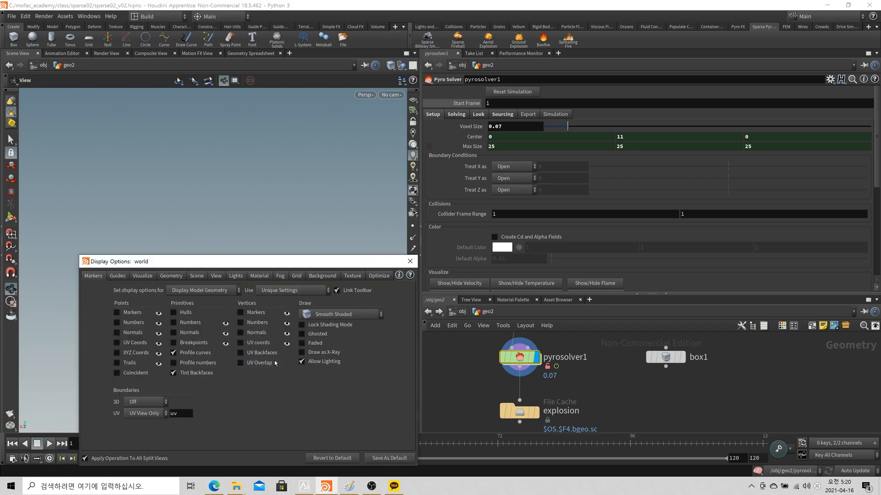
drag(335, 262, 351, 218)
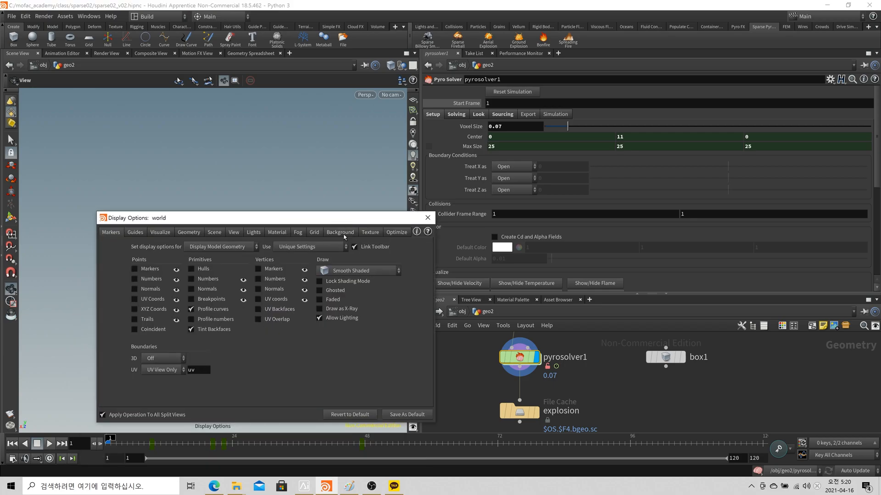
click(370, 232)
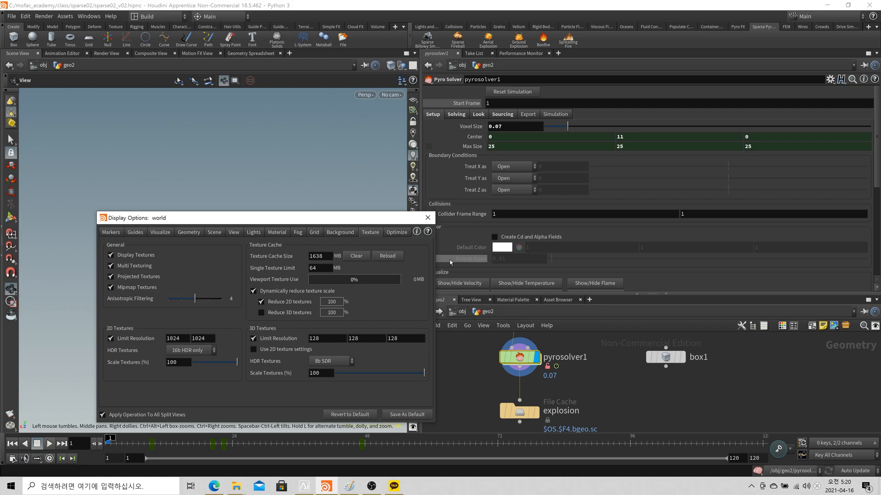
click(428, 218)
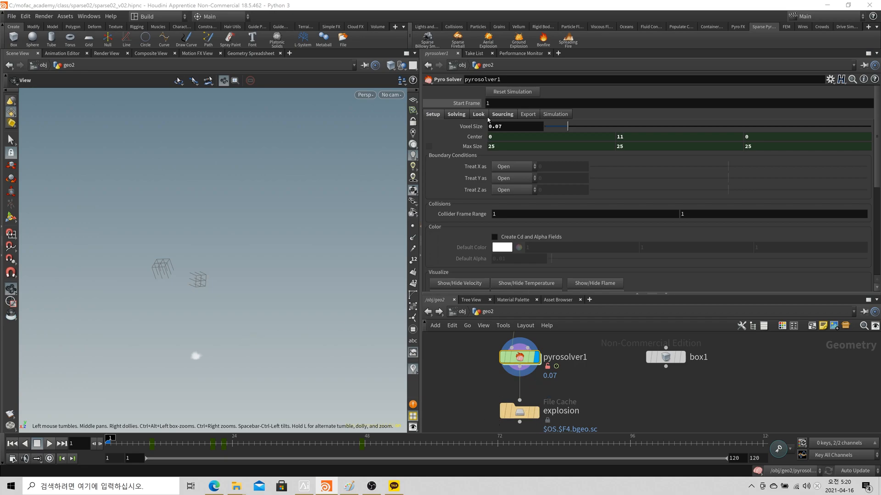
Make the explosion File Cache the displayed node and play to frame 7 in Write Files mode to write the cache
mouse_move(518, 413)
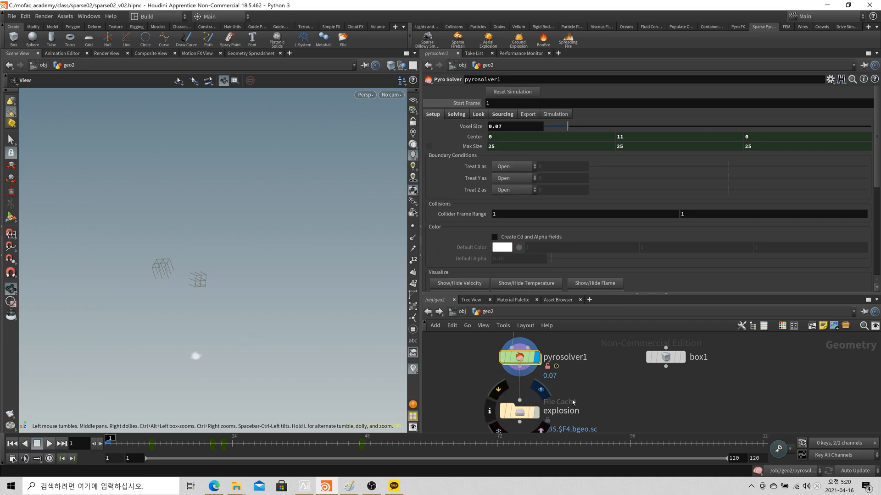
click(527, 415)
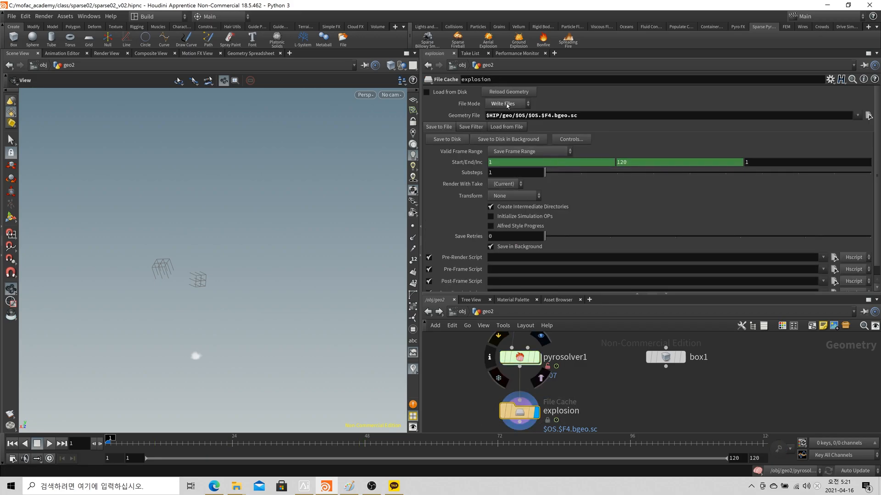
click(49, 445)
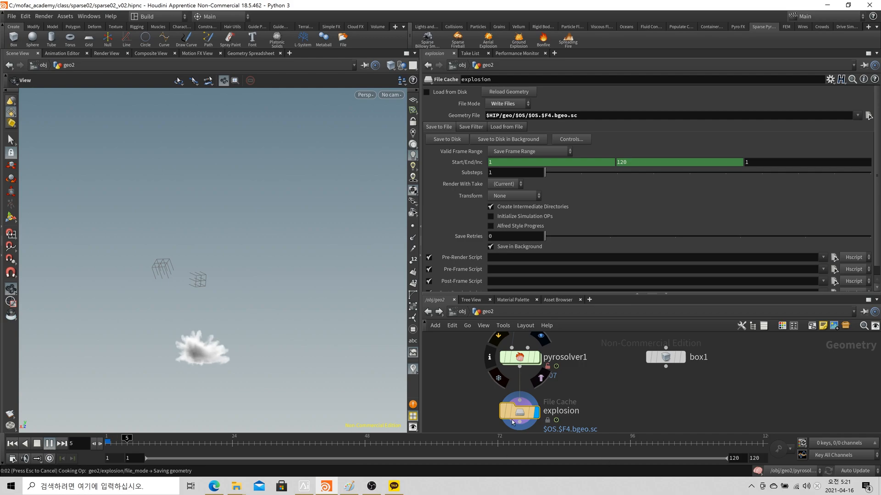
click(37, 445)
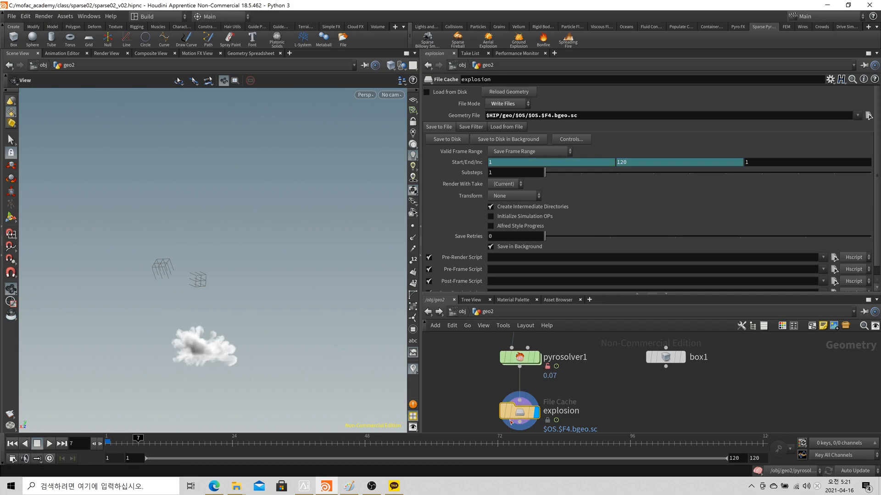
Check the sizes of the individual explosion cache files in $HIP/geo/$OS/ with sequences expanded, keeping the geometry path
click(868, 116)
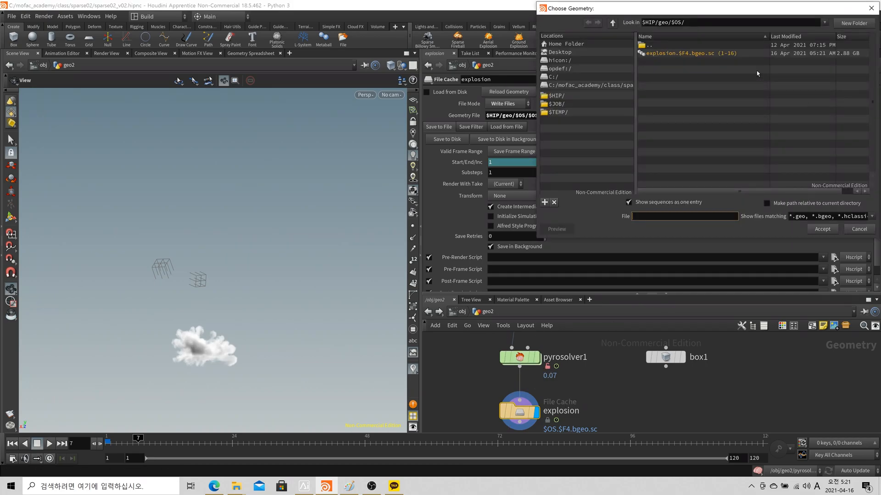
click(628, 202)
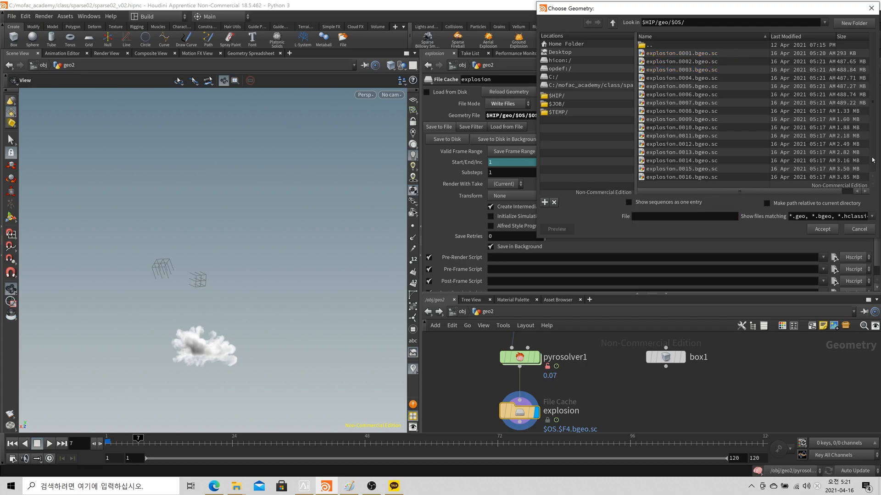
click(859, 229)
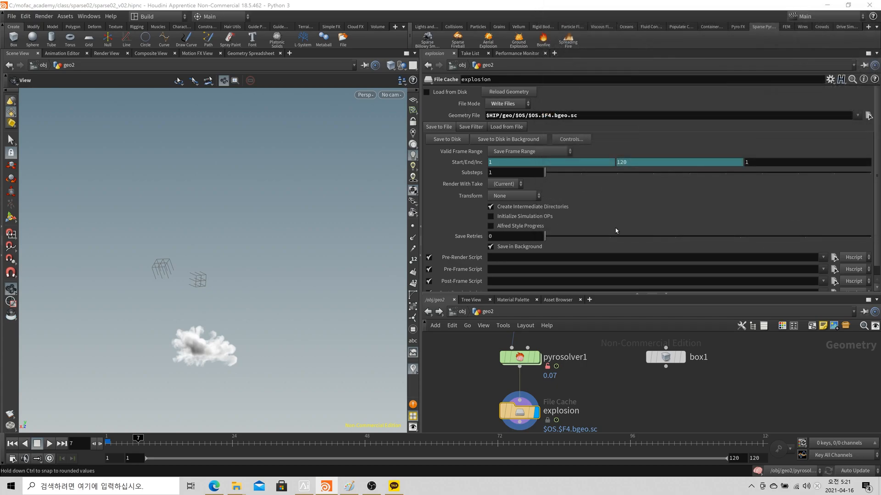
Review pyrosolver1's Solving and Setup parameters and resume playback from frame 7 to keep writing the explosion cache
click(527, 363)
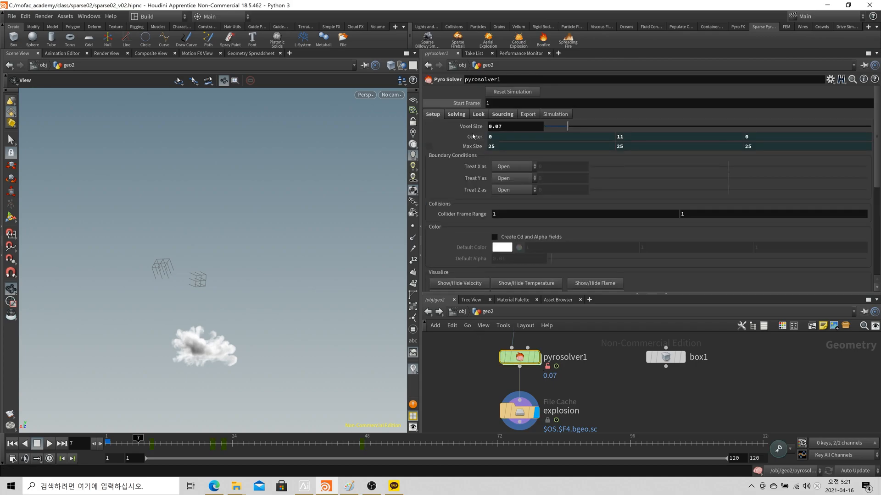
click(456, 115)
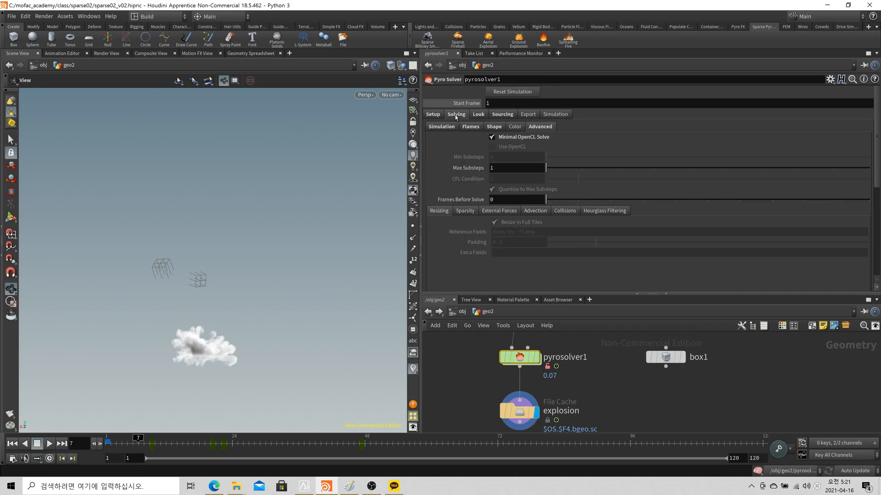
click(433, 115)
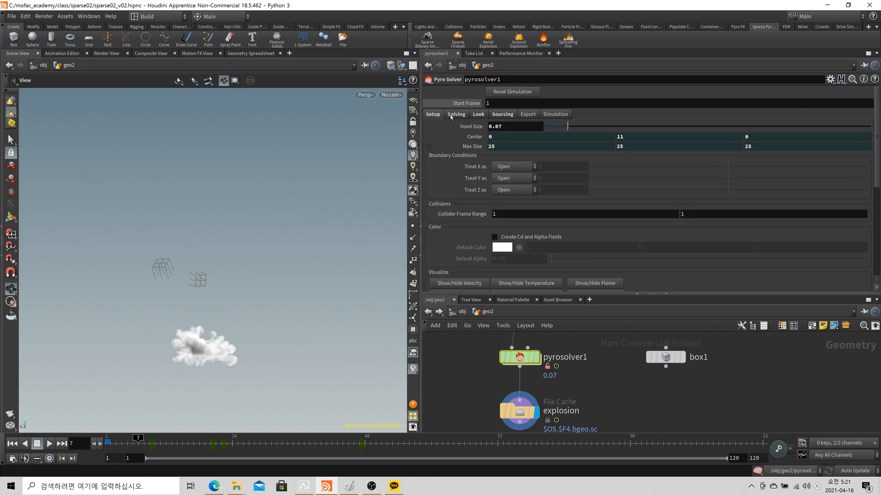
click(49, 446)
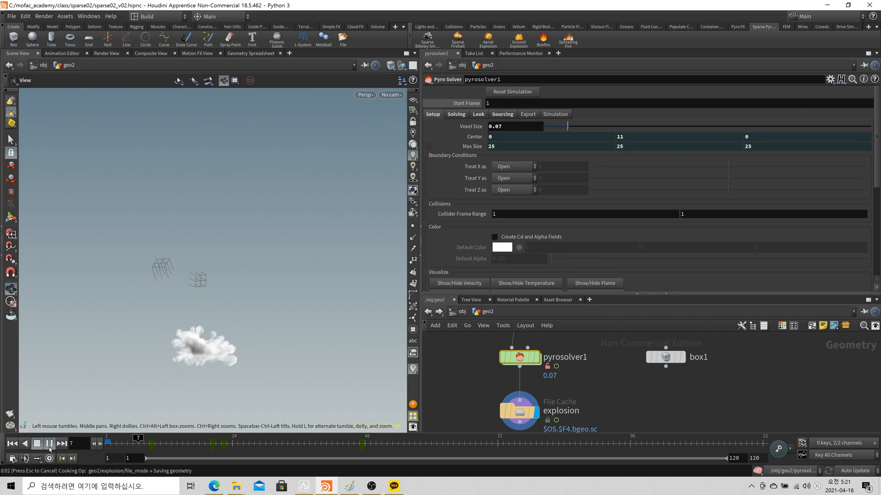